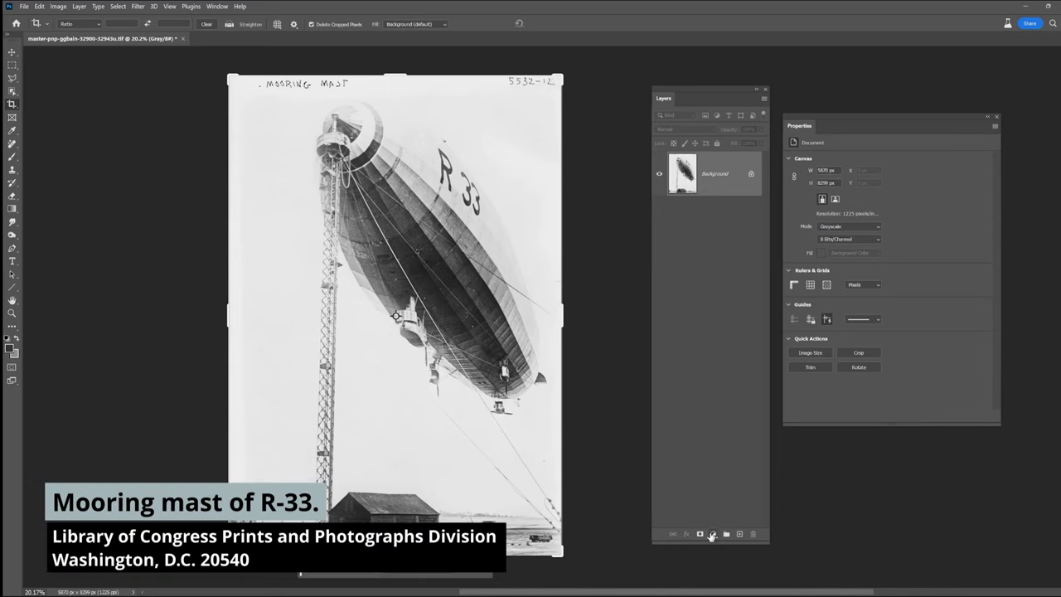
- Try a Levels adjustment layer with tightened black and white points on the airship photo, and delete that layer
click(711, 537)
click(746, 384)
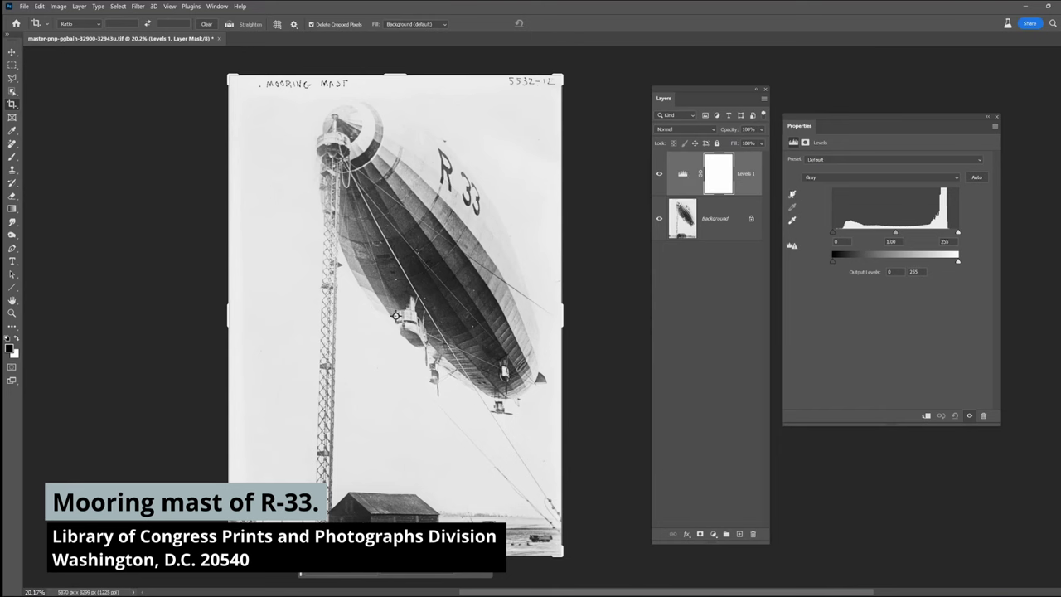
drag(835, 235, 840, 234)
drag(958, 234, 933, 235)
drag(840, 234, 832, 234)
drag(948, 234, 965, 258)
drag(753, 183, 753, 534)
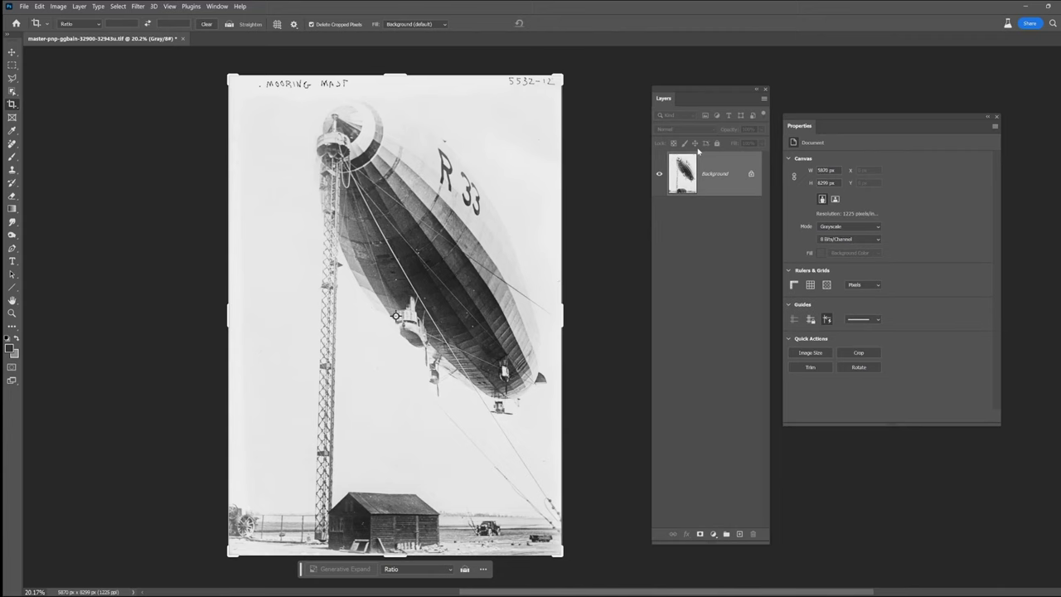
- Add a Curves adjustment layer and darken the sky by sampling it directly in the image, mapping input 11 to output 30
click(706, 535)
click(730, 410)
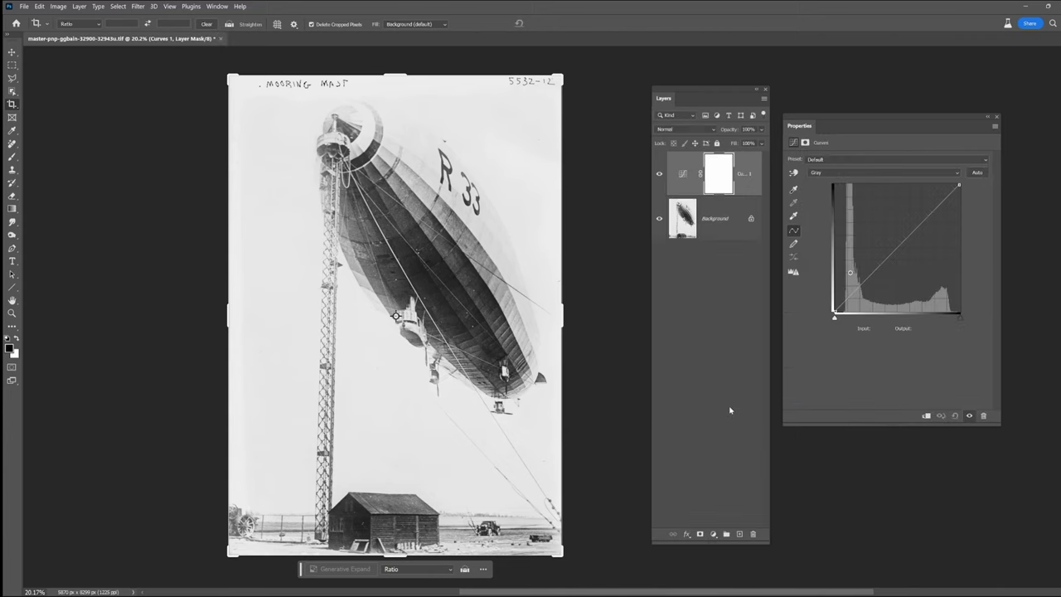
click(794, 173)
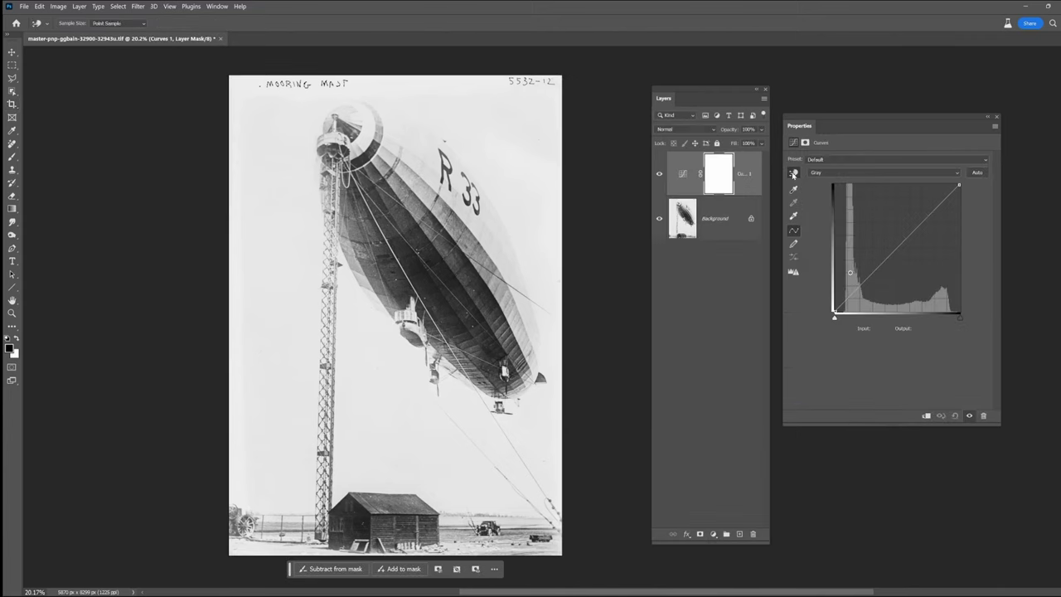
drag(508, 139, 452, 290)
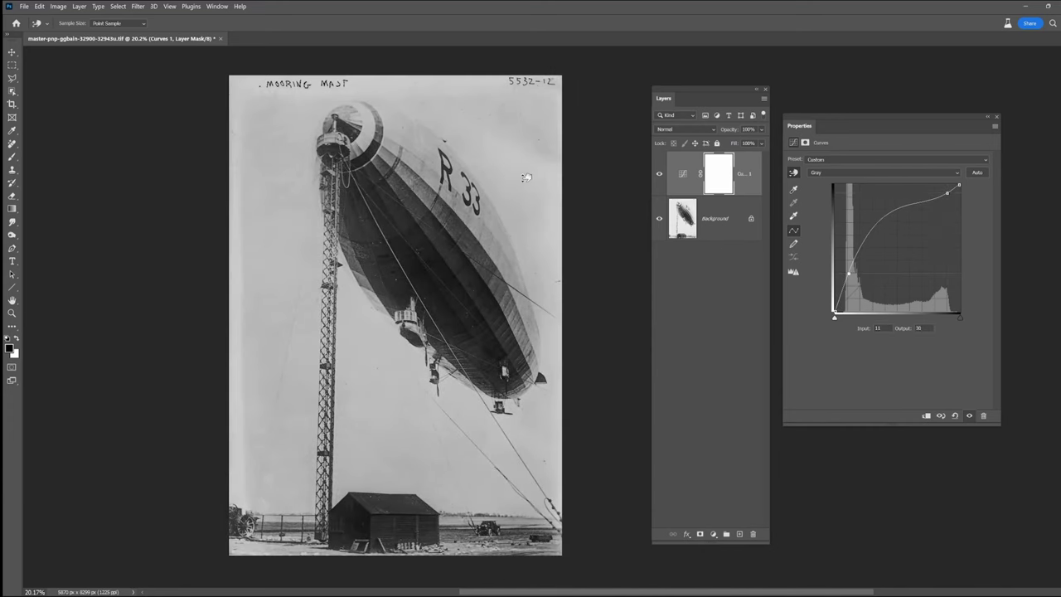
drag(527, 179, 526, 178)
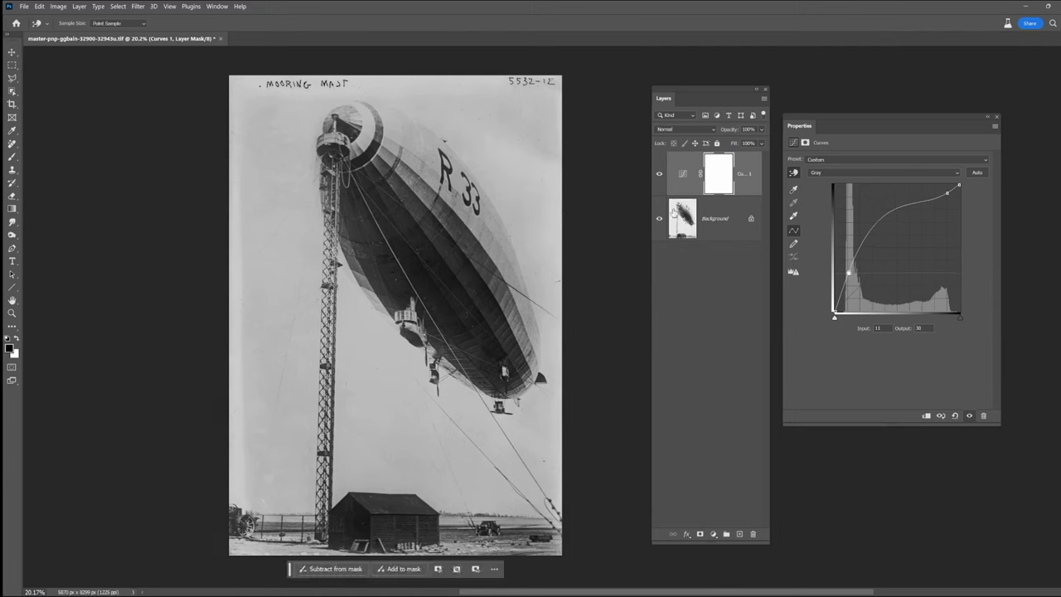
- Add a Levels adjustment layer above the curves with the black point at about 9 and the white point at about 210, and compare before and after
click(713, 534)
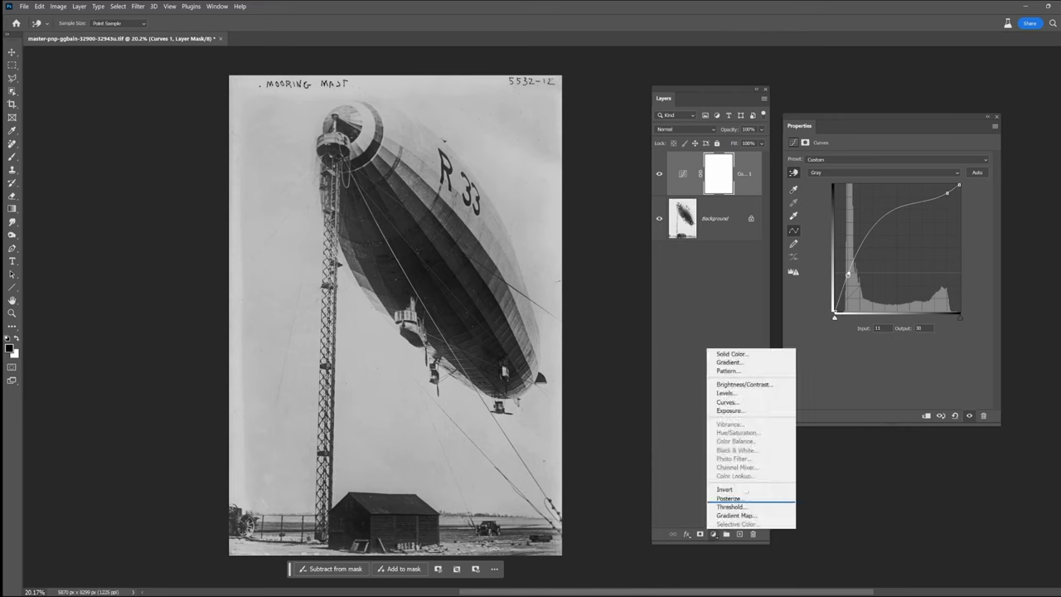
click(740, 392)
key(c)
drag(834, 233, 838, 234)
drag(958, 233, 938, 232)
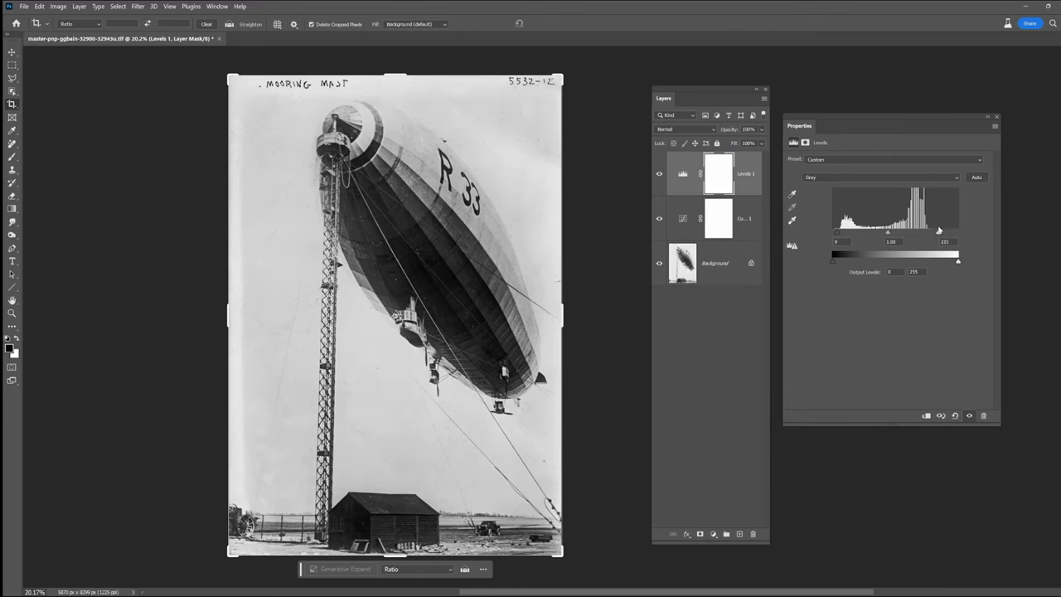
click(659, 219)
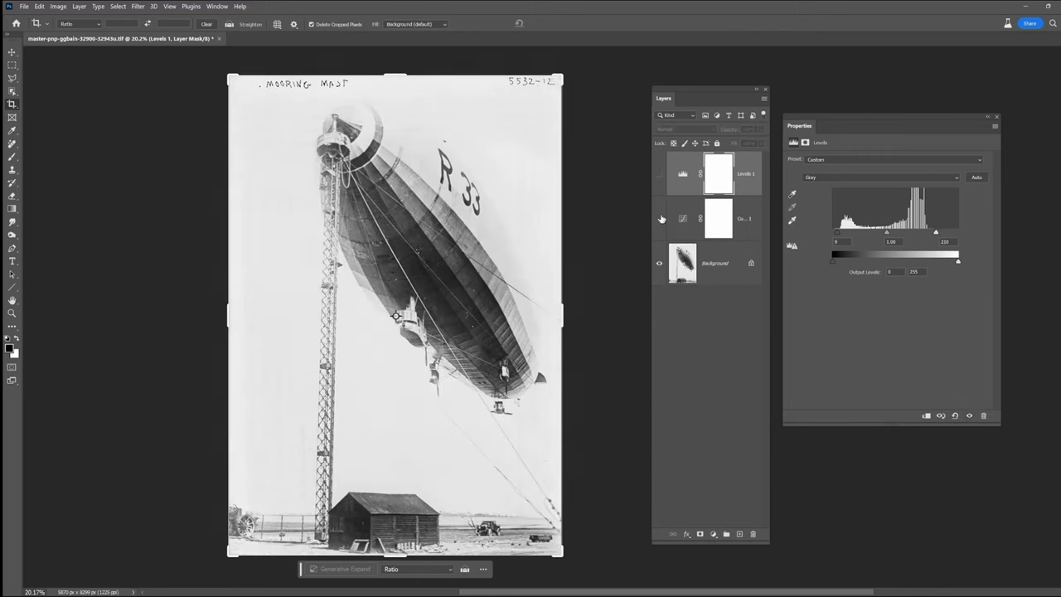
click(659, 175)
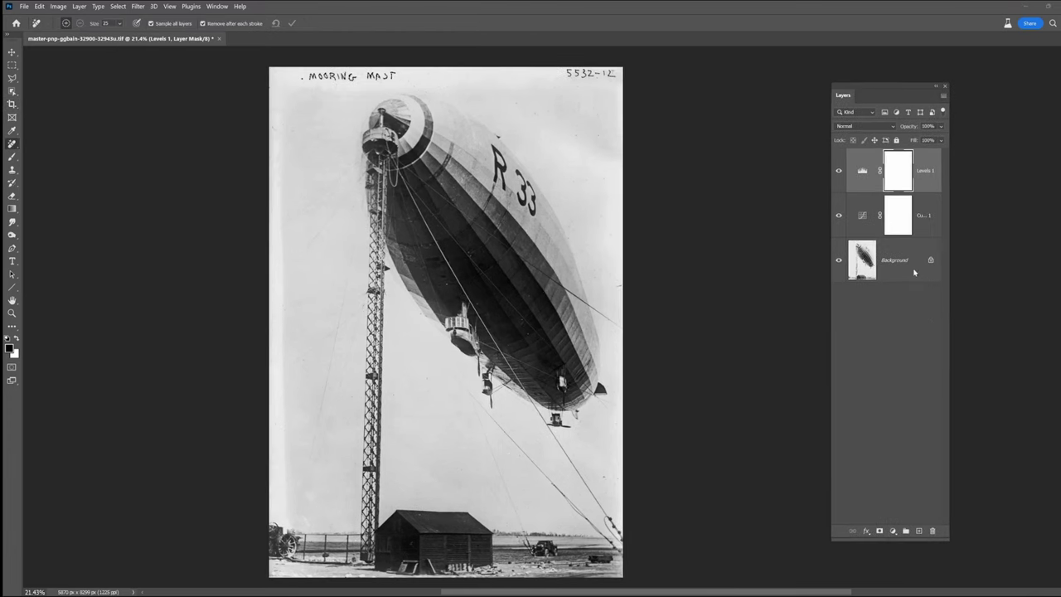
- Duplicate the background and both adjustment layers, and merge the duplicates into a single layer on top
shift+click(912, 267)
drag(912, 267, 919, 531)
right_click(934, 220)
click(954, 489)
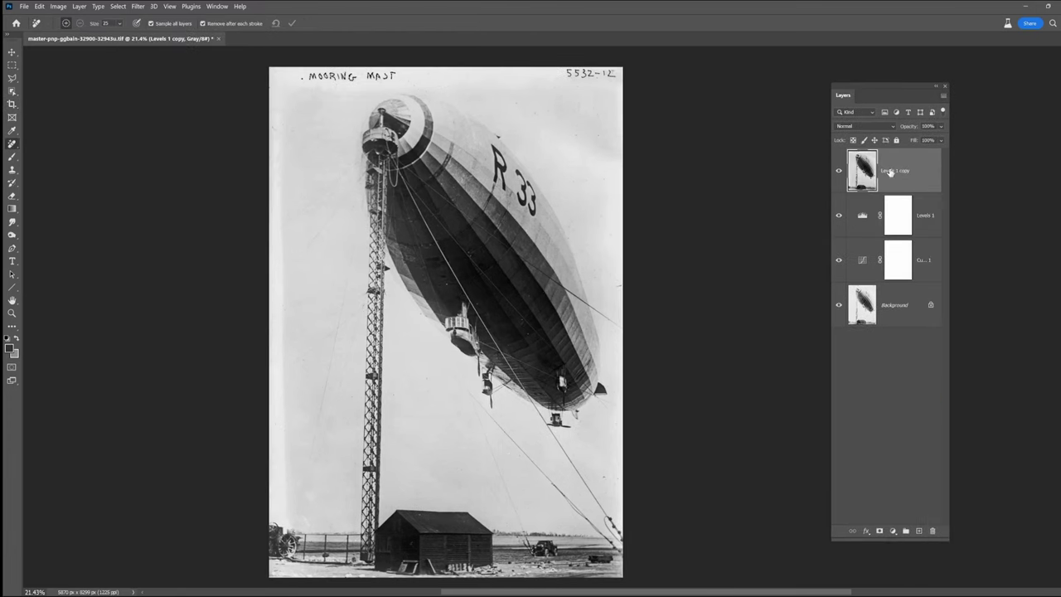
- Apply the Photo Restoration neural filter to the merged copy with slight scratch reduction, output to a new layer
click(138, 6)
click(158, 44)
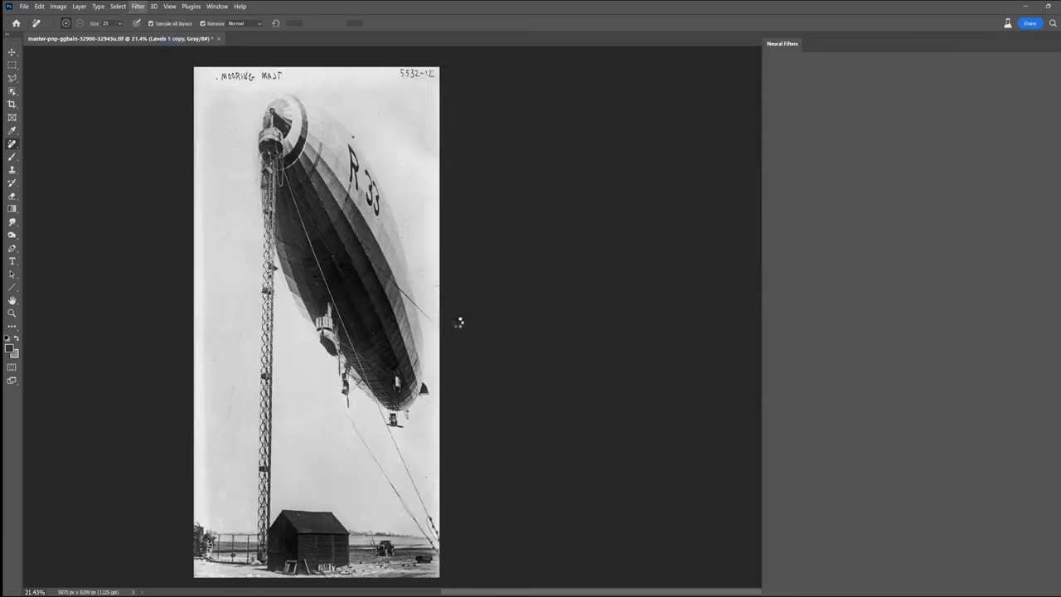
click(876, 443)
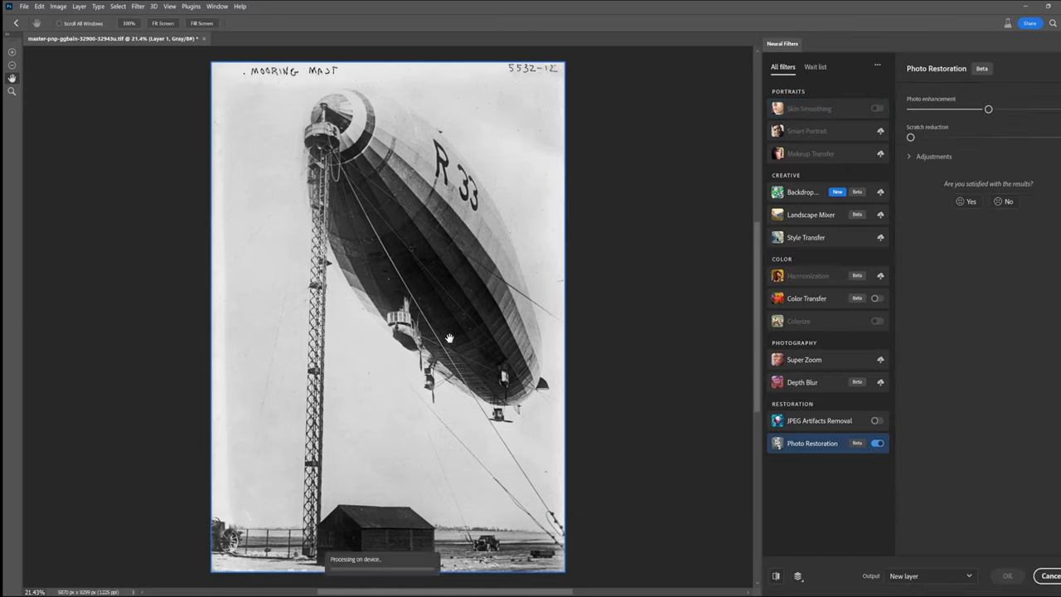
scroll(461, 339, up, 3)
scroll(576, 213, down, 10)
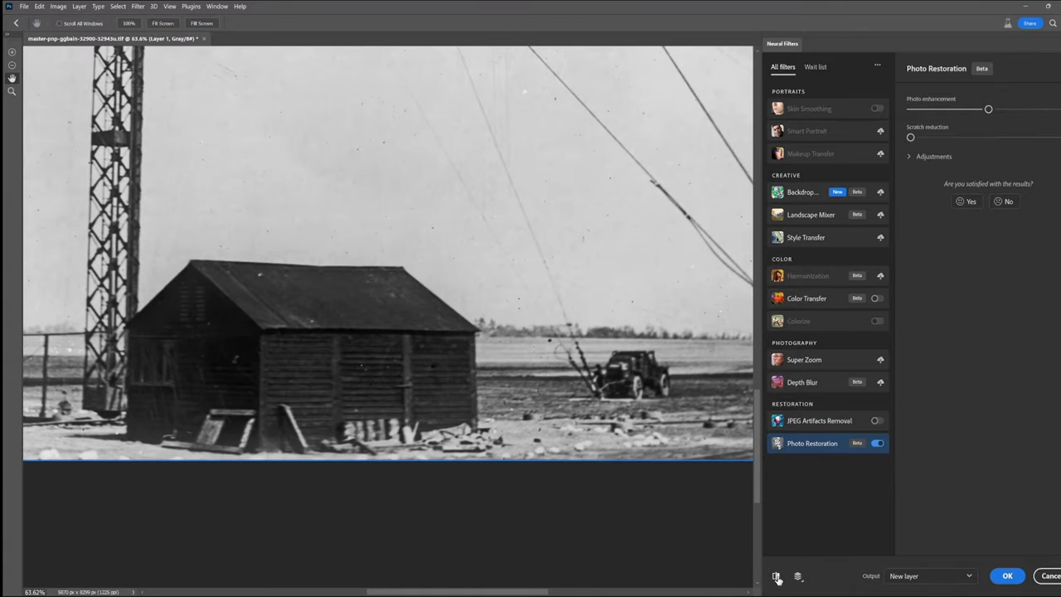
click(914, 137)
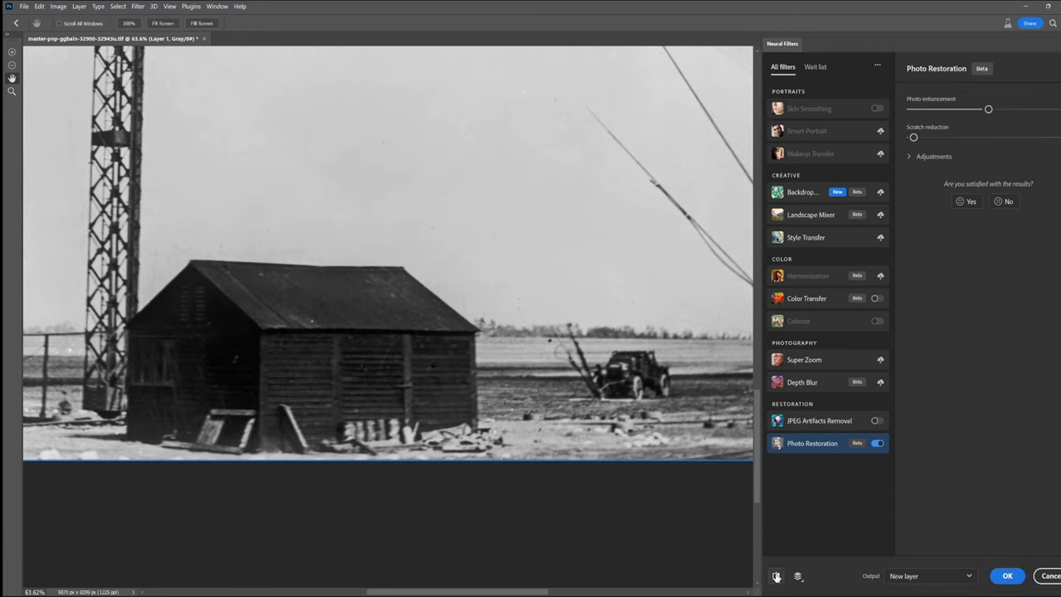
click(776, 576)
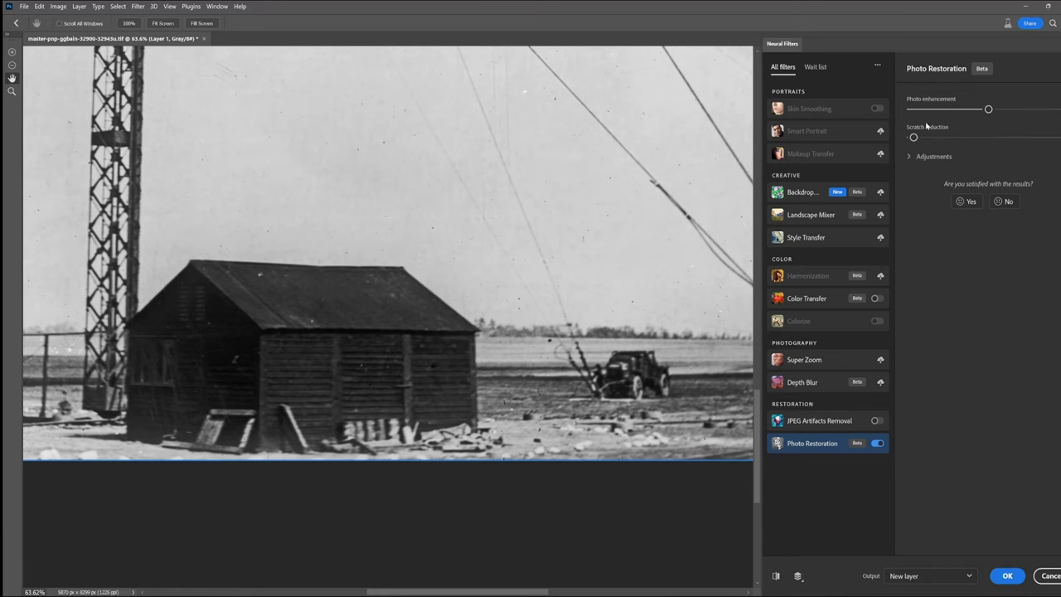
click(1008, 575)
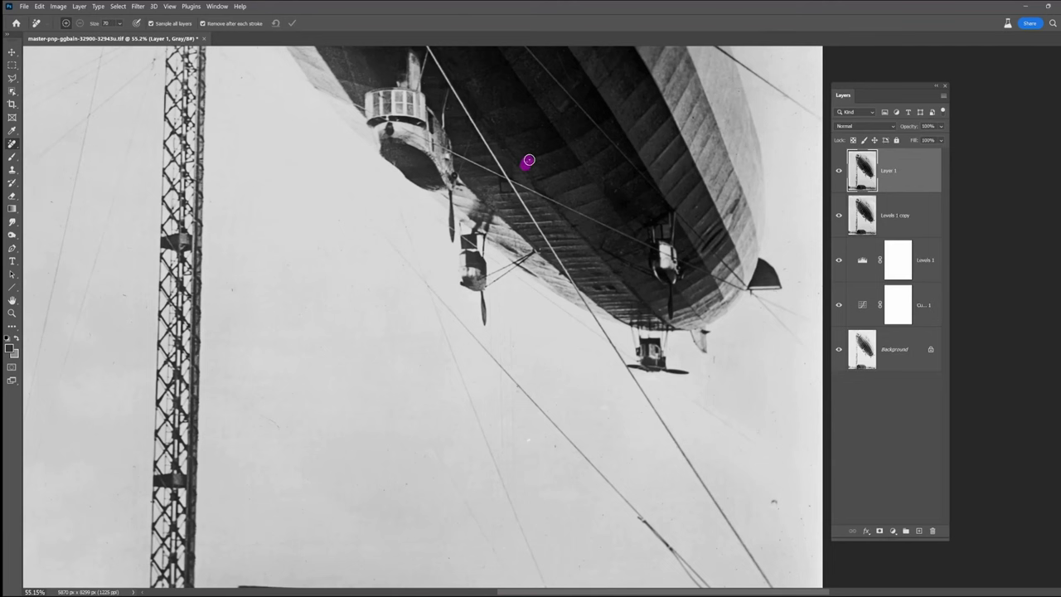
- Retouch the remaining dust spots and scratches on the airship's hull and in the sky around the mooring mast with the Remove tool
drag(506, 461, 494, 290)
drag(280, 471, 280, 440)
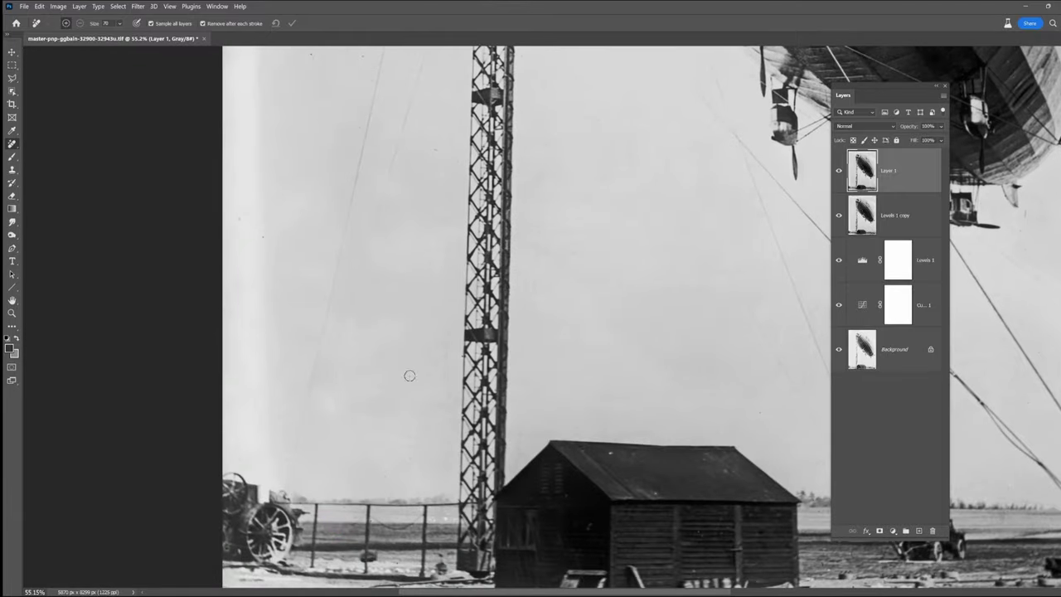
click(424, 220)
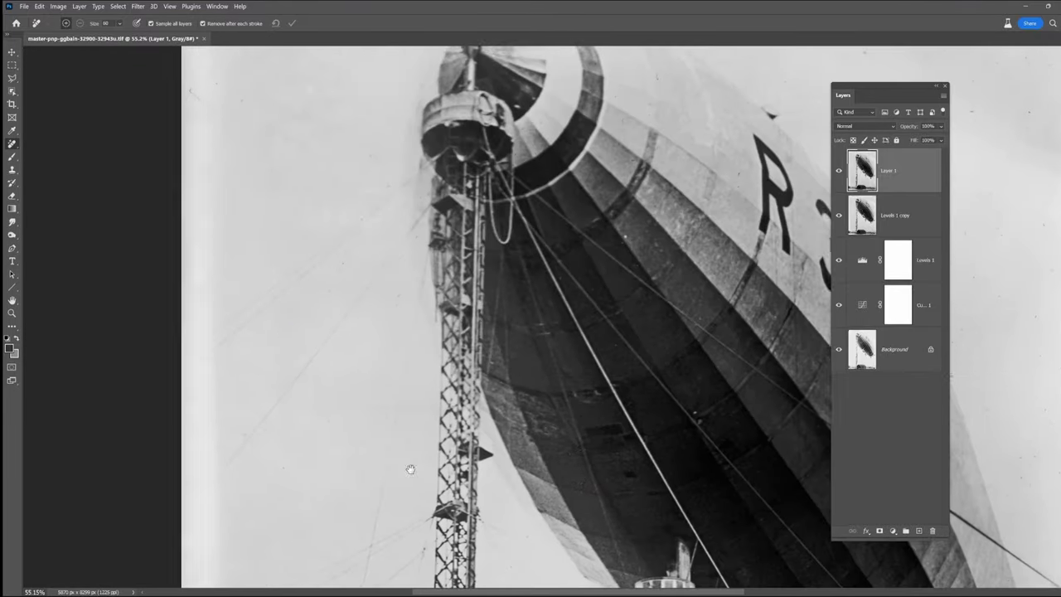
click(626, 238)
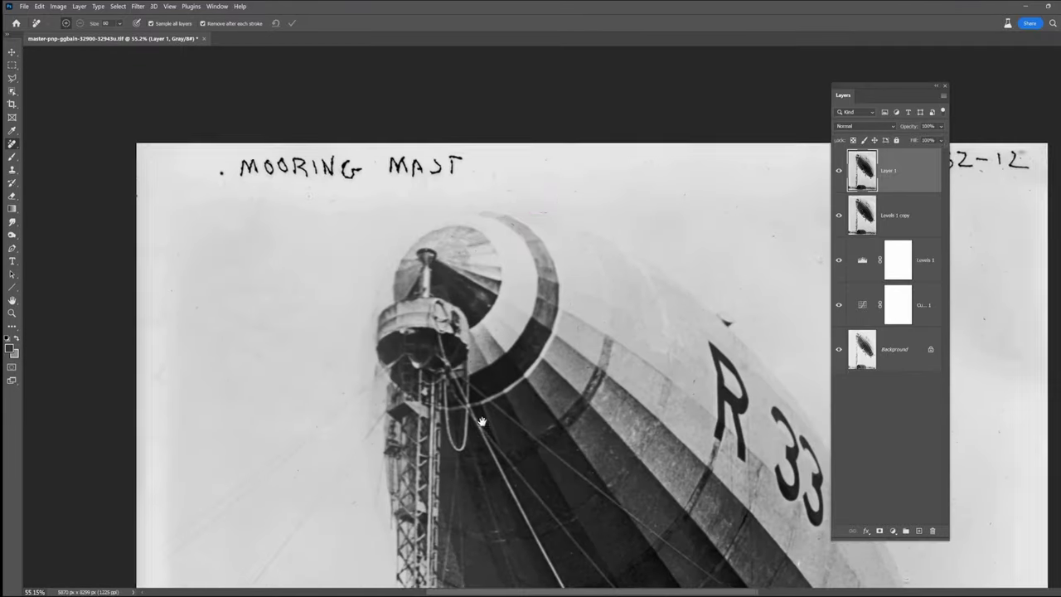
- Remove the handwritten MOORING MAST caption and the handwritten number along the photo's upper edge
drag(423, 162, 497, 162)
drag(207, 166, 373, 170)
drag(522, 174, 597, 175)
drag(574, 157, 714, 160)
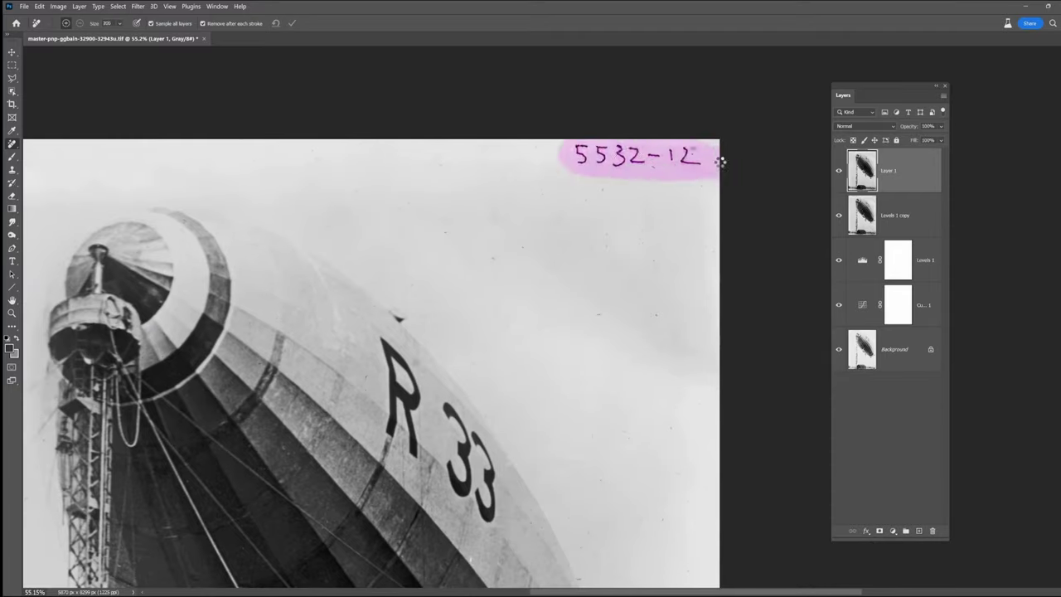
- Remove the dust specks in the upper sky beside the airship's nose
click(622, 191)
click(431, 305)
click(625, 272)
click(644, 171)
click(310, 148)
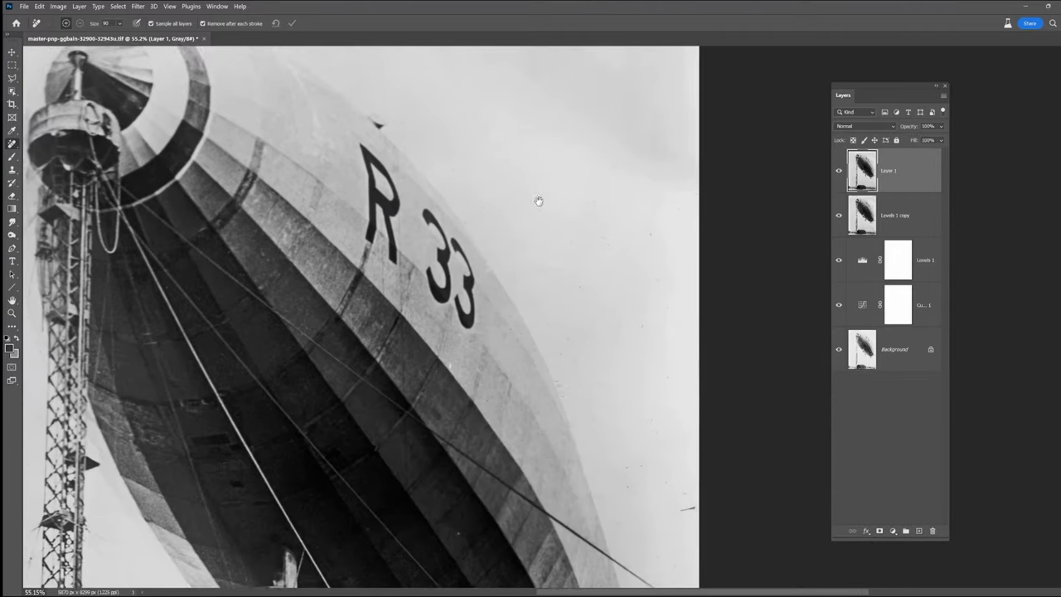
- Reduce the Remove tool's brush to size 30 and clean the marks on and below the letter R on the hull
drag(539, 200, 537, 188)
key(bracketleft)
key(bracketleft)
key(bracketleft)
key(bracketleft)
key(bracketleft)
key(bracketleft)
drag(398, 239, 402, 344)
drag(377, 196, 382, 260)
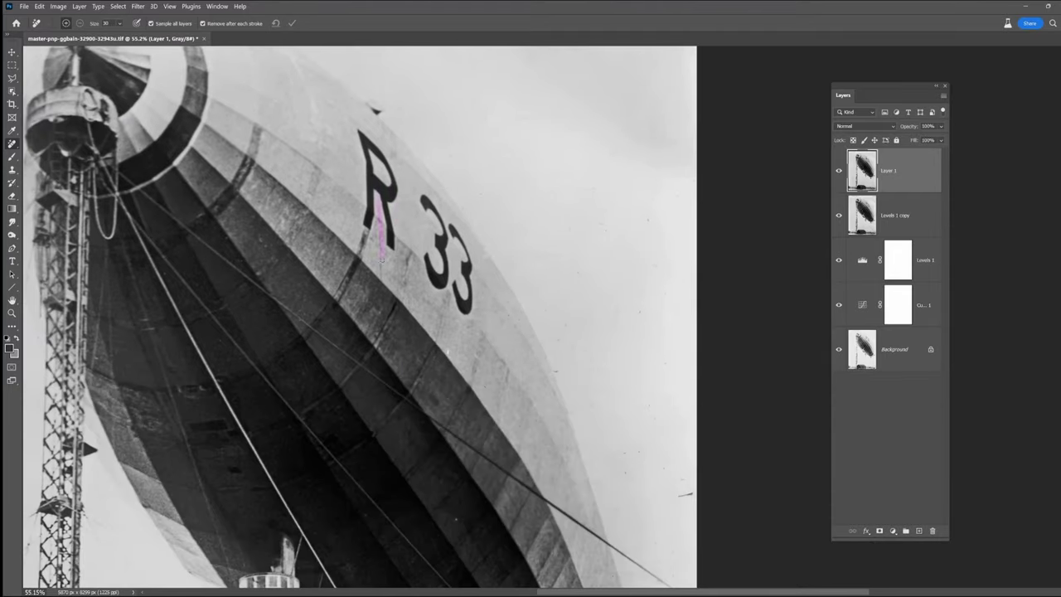
- Remove the blemishes in the sky beside and below the airship's tail and on the ground near the photo's lower right corner
drag(601, 221, 614, 232)
drag(660, 479, 652, 165)
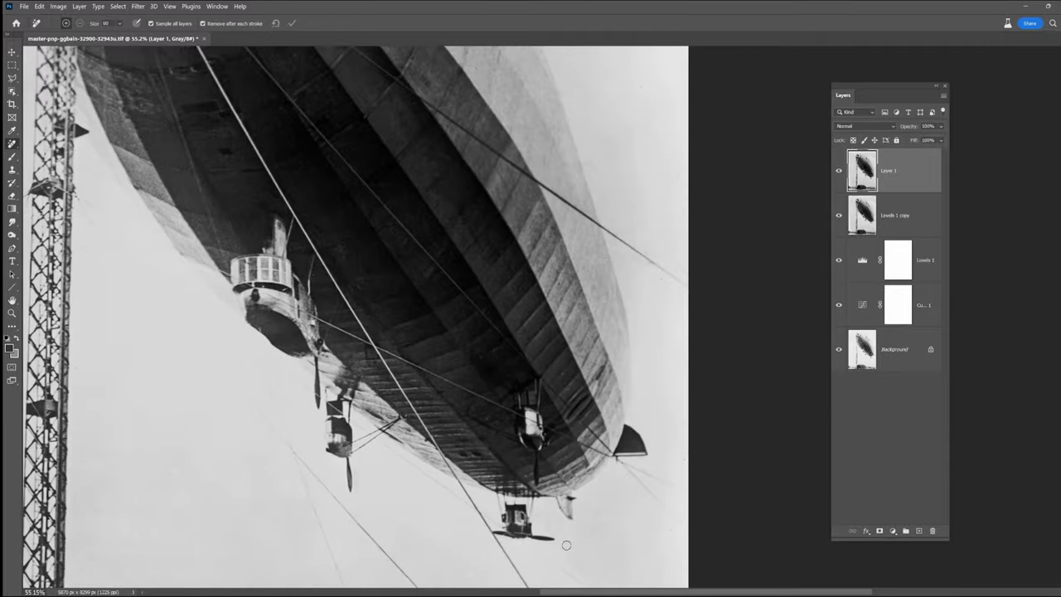
drag(566, 544, 581, 241)
drag(657, 391, 658, 408)
click(543, 370)
click(498, 483)
scroll(329, 494, down, 4)
click(671, 466)
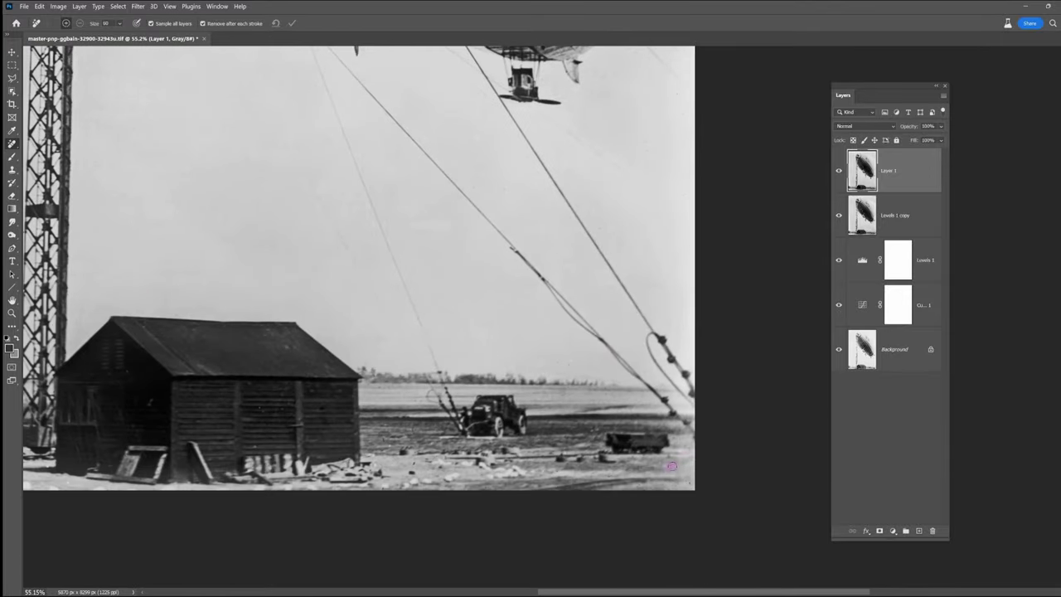
- Add another Levels adjustment layer on top and darken the photo with a midtone value of 0.33
key(ctrl+0)
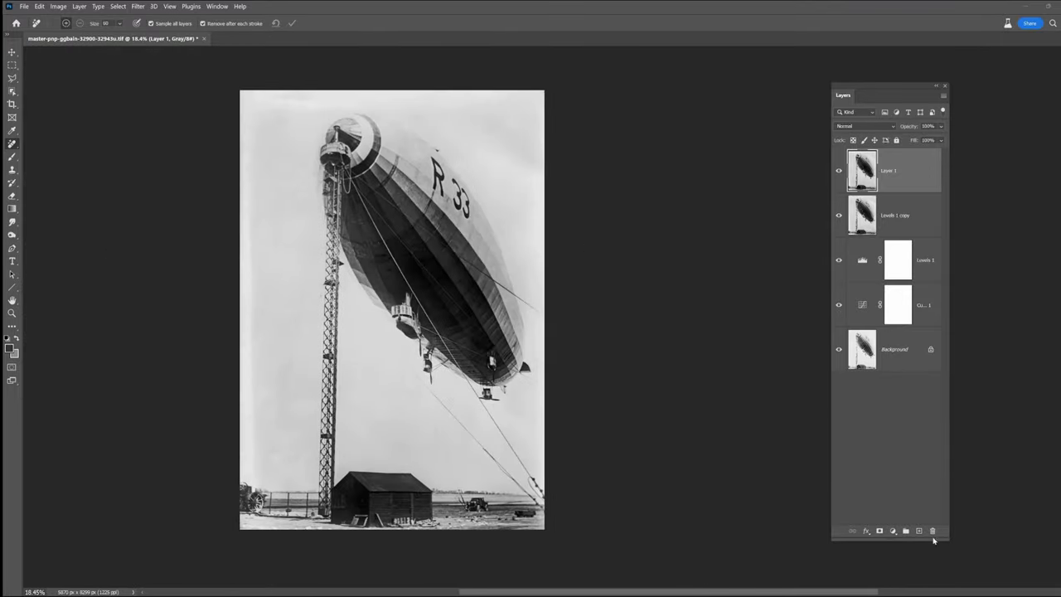
click(894, 531)
click(908, 398)
drag(896, 232, 939, 233)
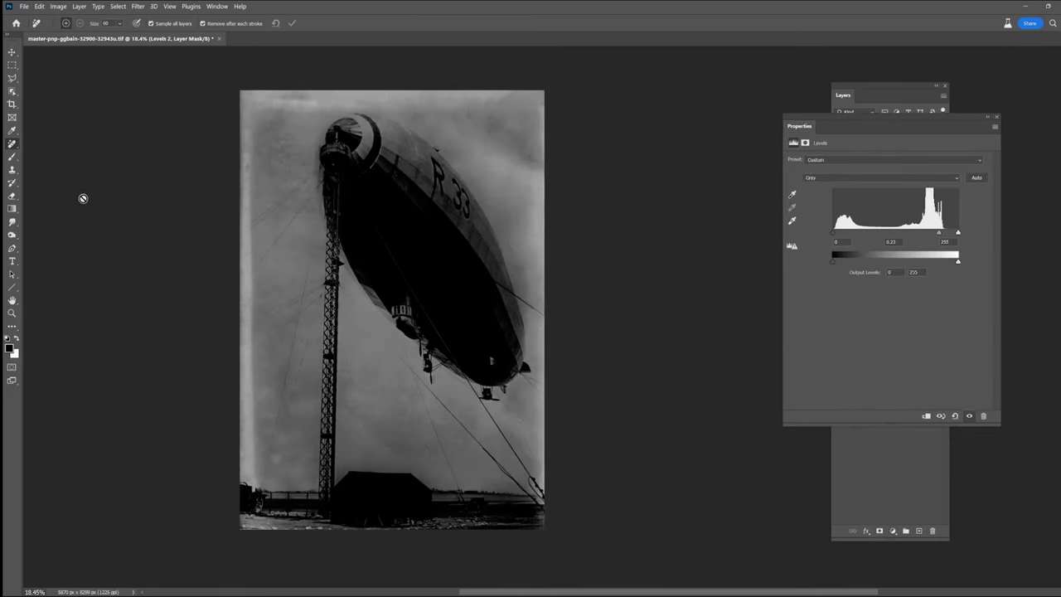
click(997, 117)
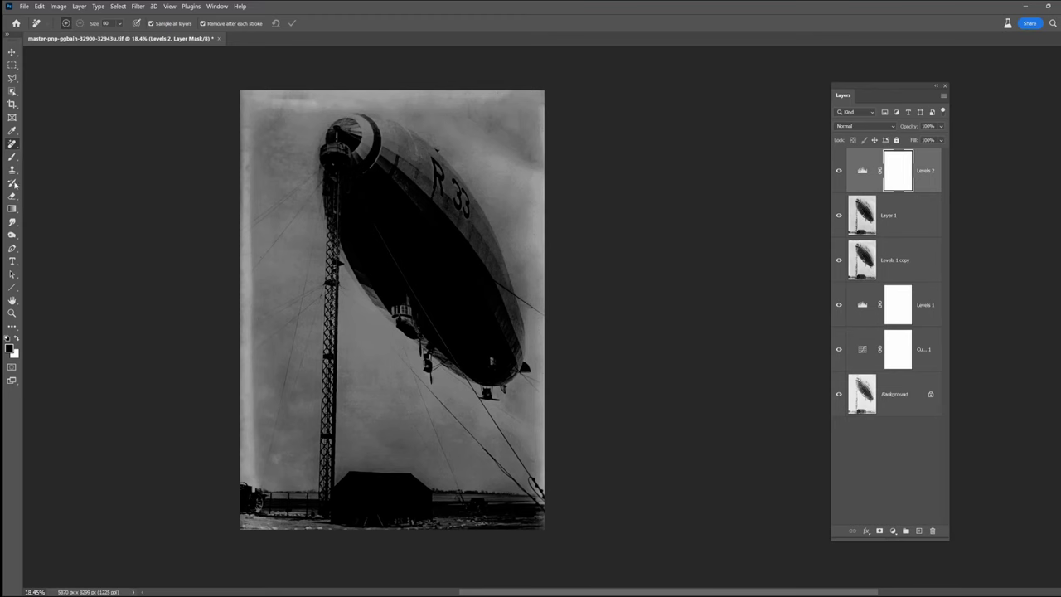
- Limit the new Levels adjustment to the photo's faded left edge with a short linear mask gradient, and set its midtones to 0.63
click(11, 208)
drag(241, 318, 263, 318)
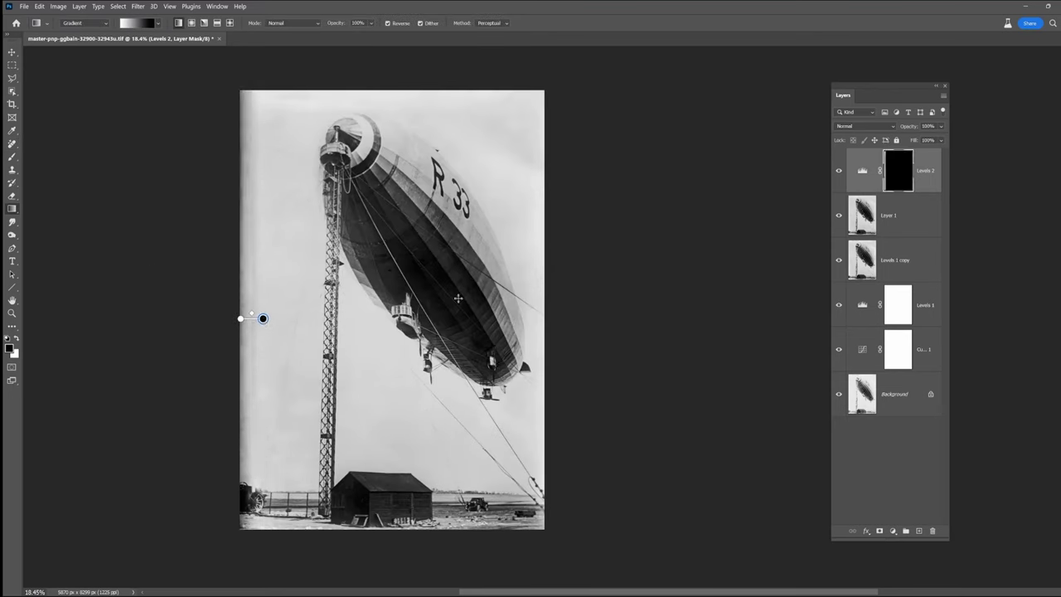
click(862, 171)
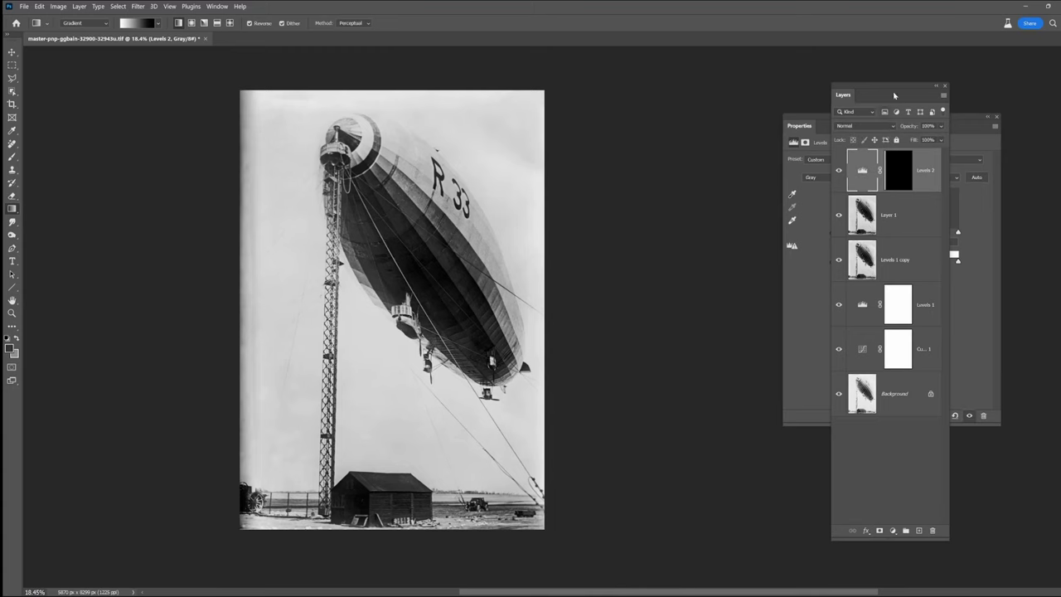
drag(893, 95, 708, 119)
drag(940, 233, 918, 233)
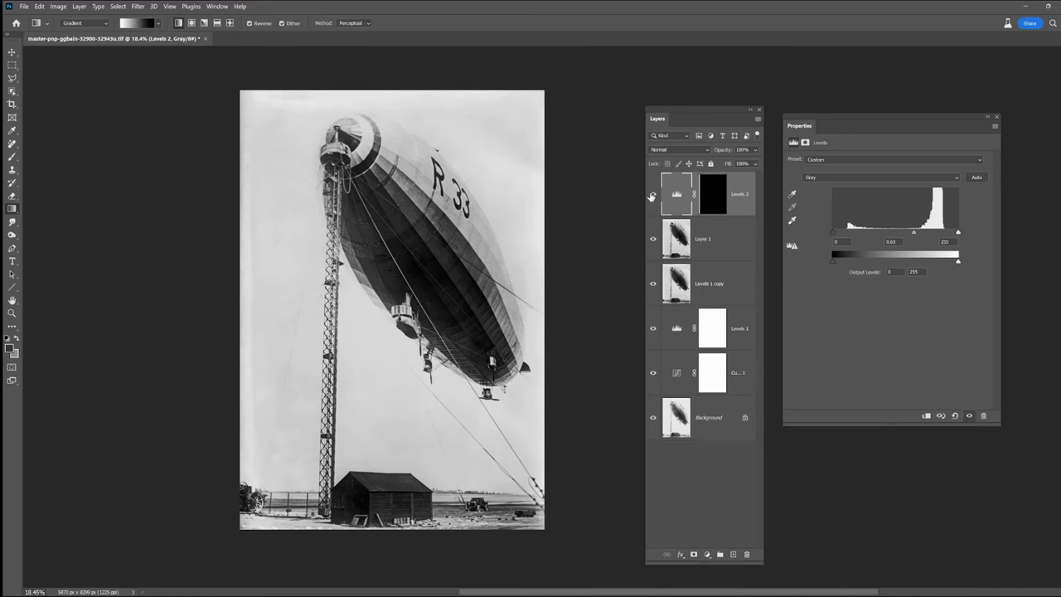
- Merge all layers of the airship photo into one
right_click(725, 208)
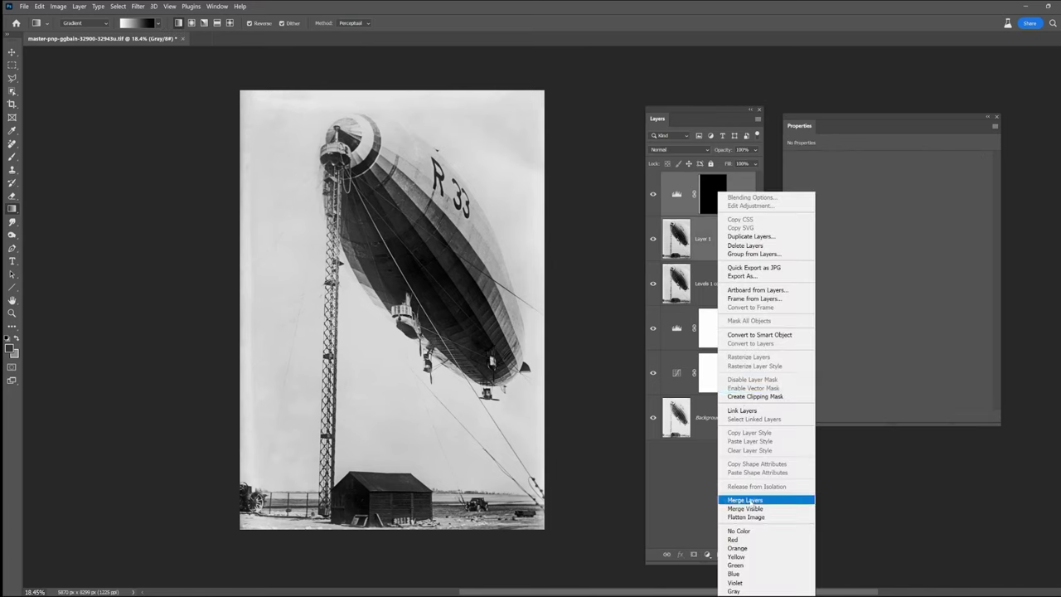
click(750, 500)
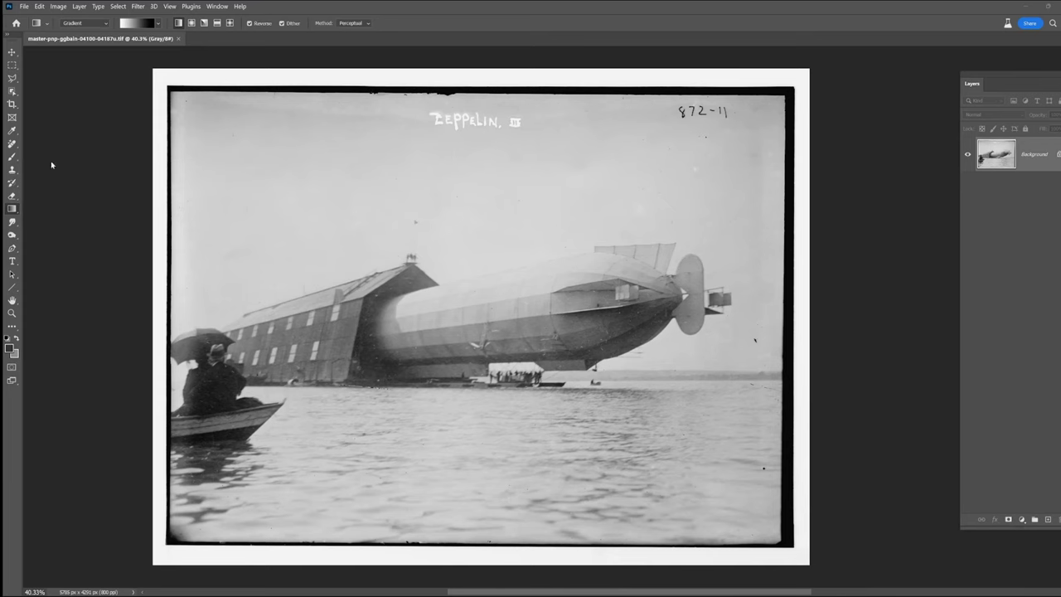
- Crop the Zeppelin photo to its image area, cutting off the white margins and black border
click(11, 104)
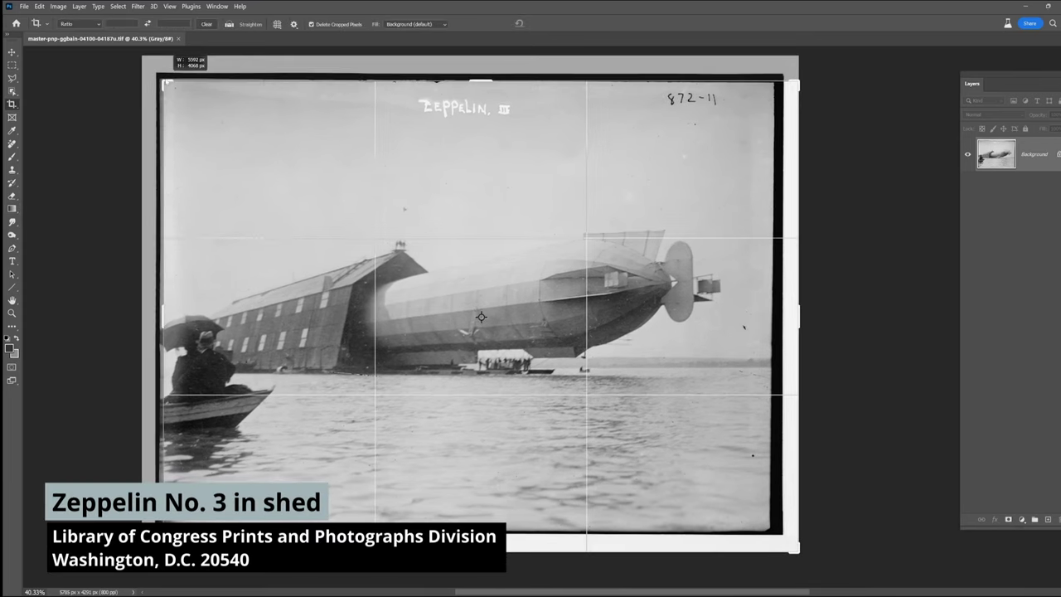
mouse_move(795, 549)
mouse_down()
mouse_move(794, 535)
mouse_move(781, 538)
mouse_up()
key(Return)
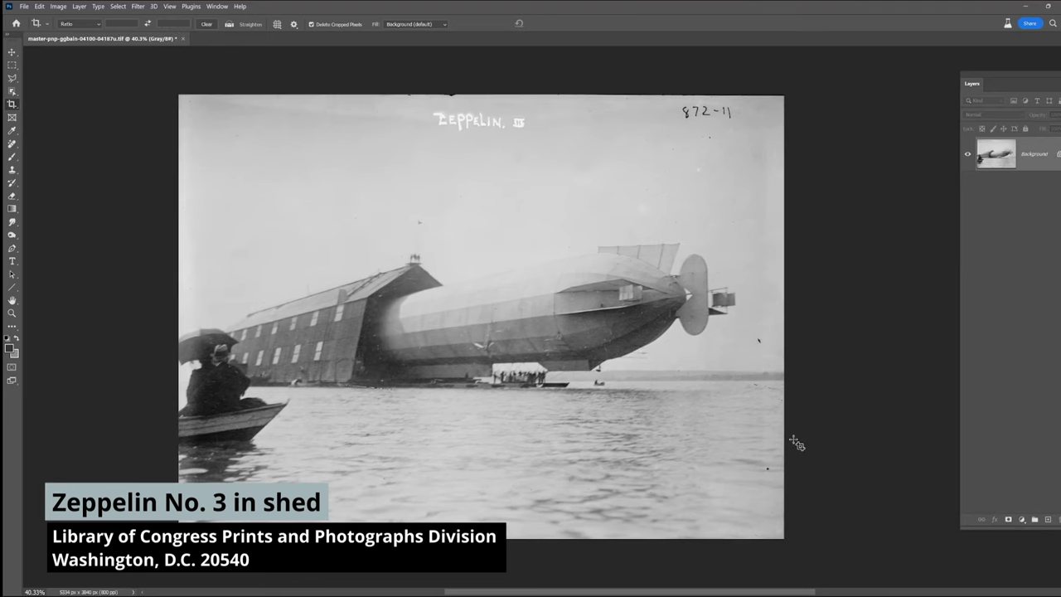
- Examine the airship hull, tail and shed up close for scratches, dust and marks
scroll(536, 307, up, 10)
drag(618, 406, 644, 268)
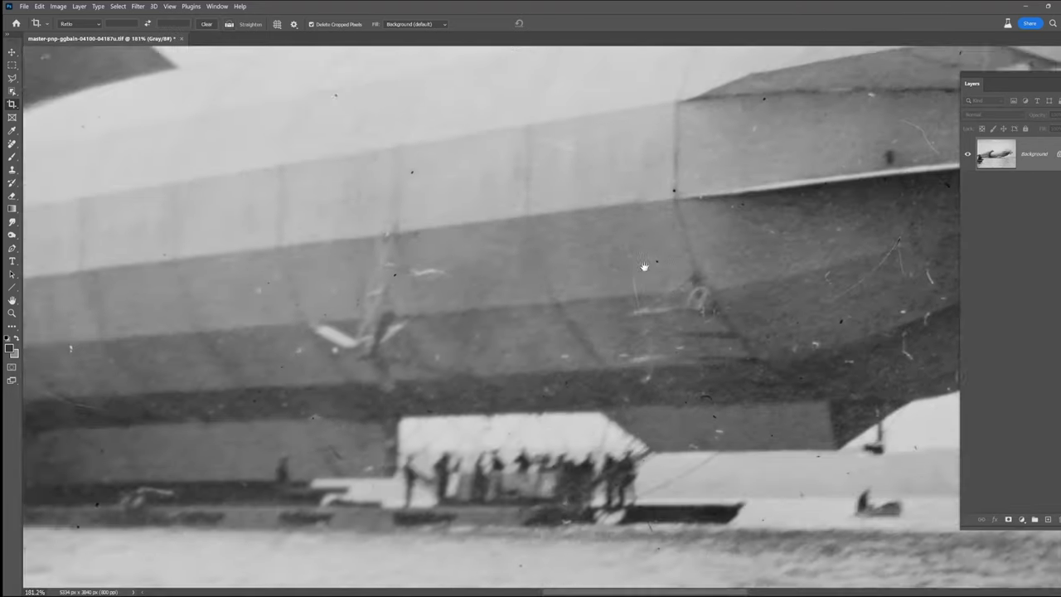
drag(928, 406, 658, 381)
drag(808, 259, 453, 451)
drag(557, 247, 874, 129)
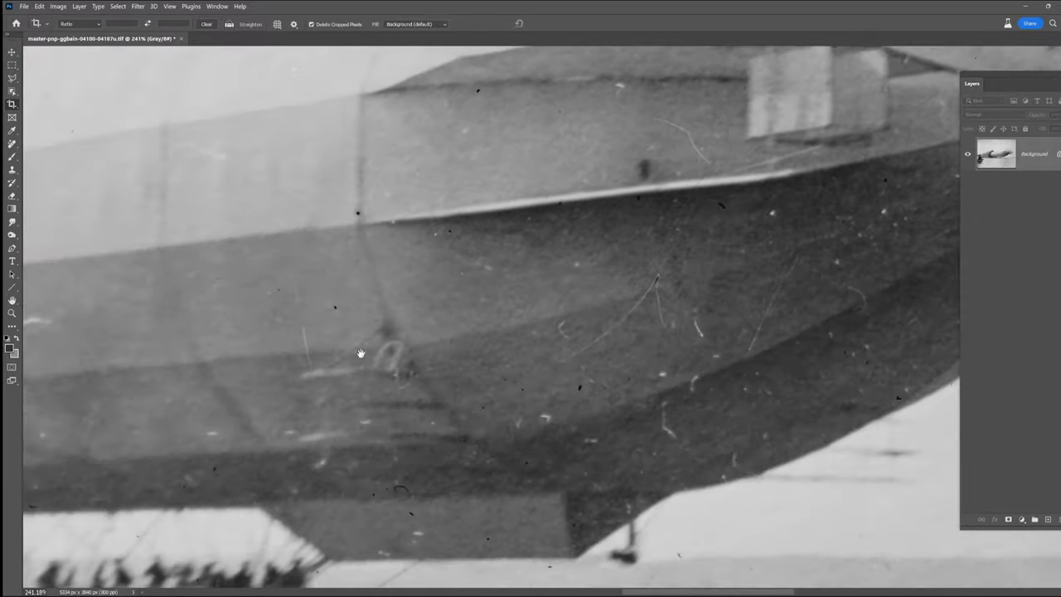
drag(360, 353, 645, 132)
drag(384, 208, 496, 194)
drag(386, 236, 804, 189)
drag(161, 312, 776, 299)
drag(280, 426, 696, 409)
scroll(458, 314, down, 4)
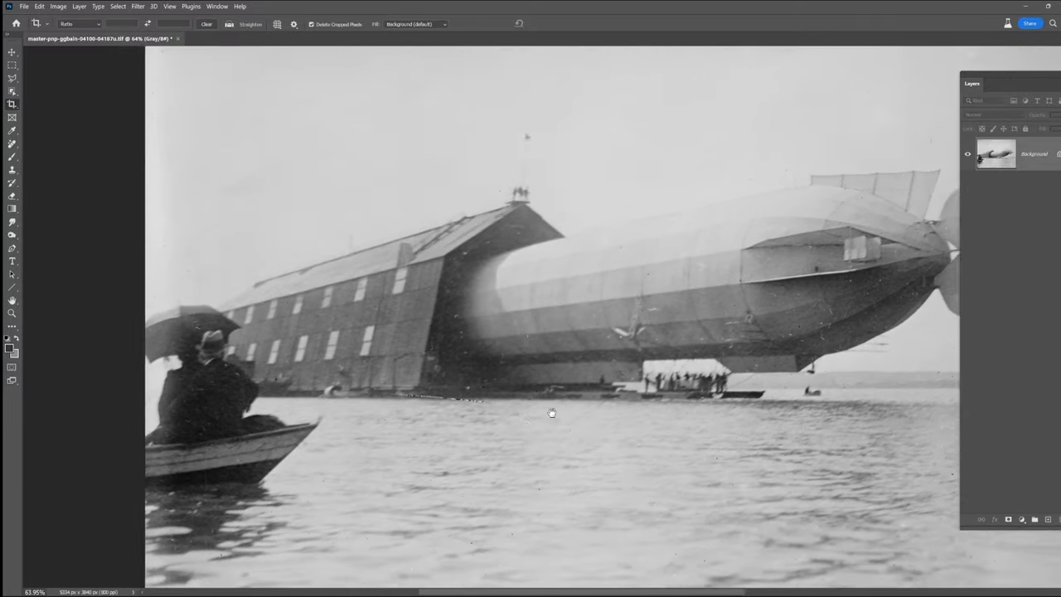
drag(552, 412, 440, 440)
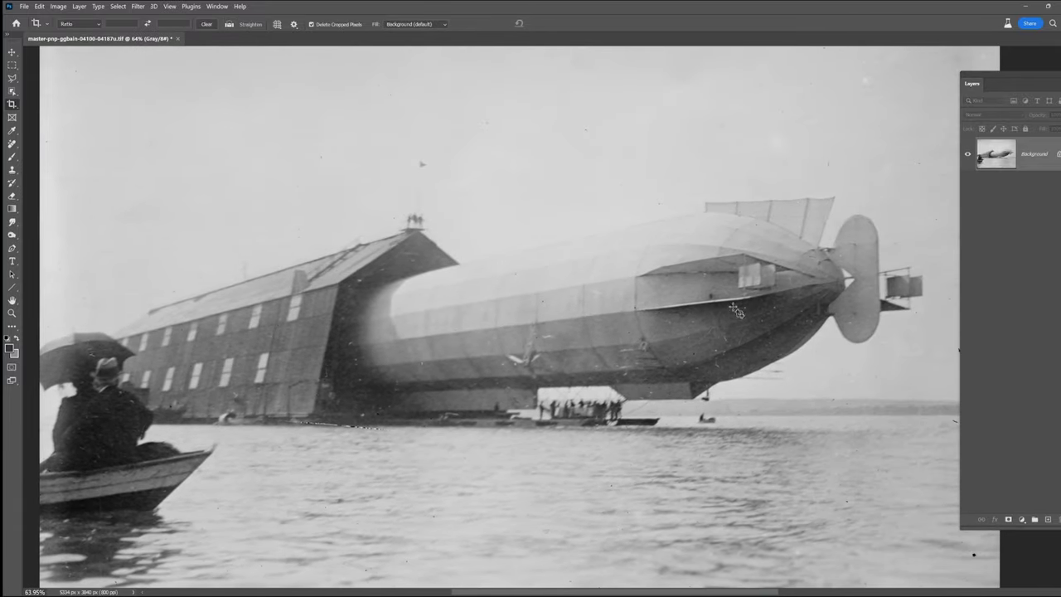
- Open the photo in Topaz Photo AI and enable noise removal and sharpening with the Motion Blur model
click(138, 6)
mouse_move(232, 220)
click(288, 222)
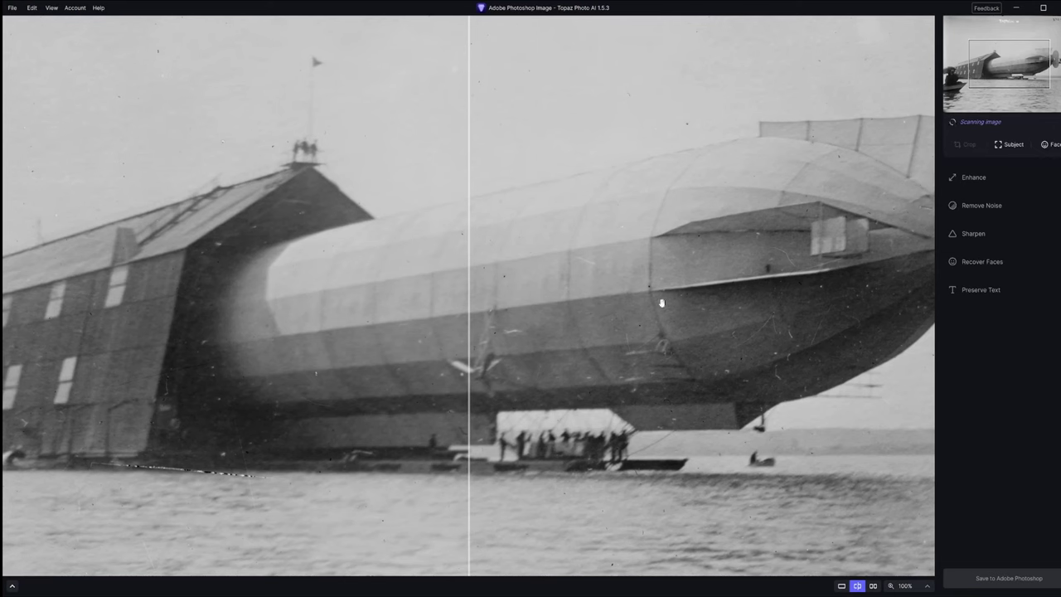
click(953, 236)
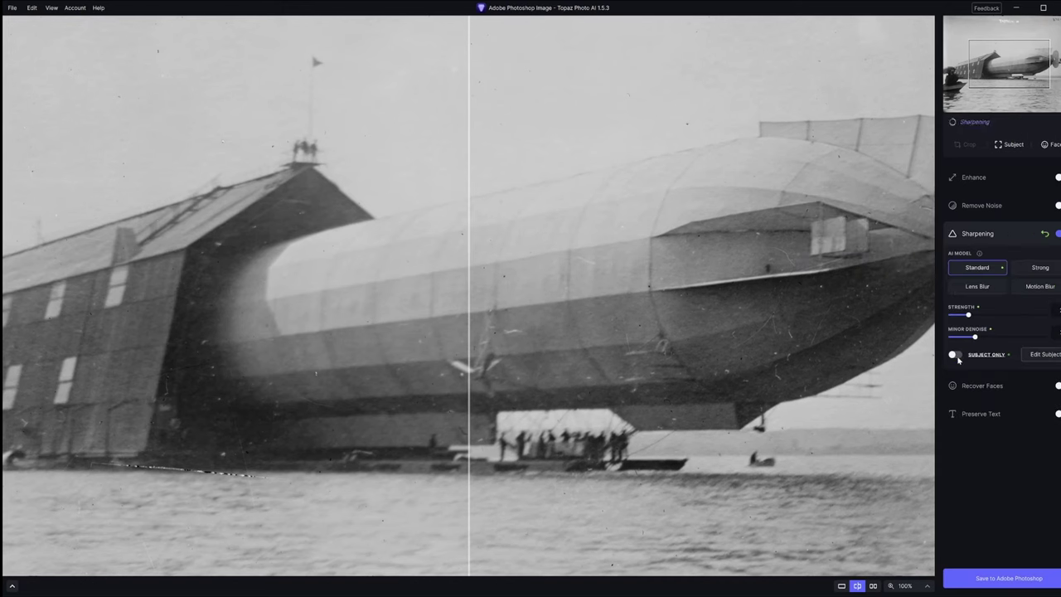
click(1033, 289)
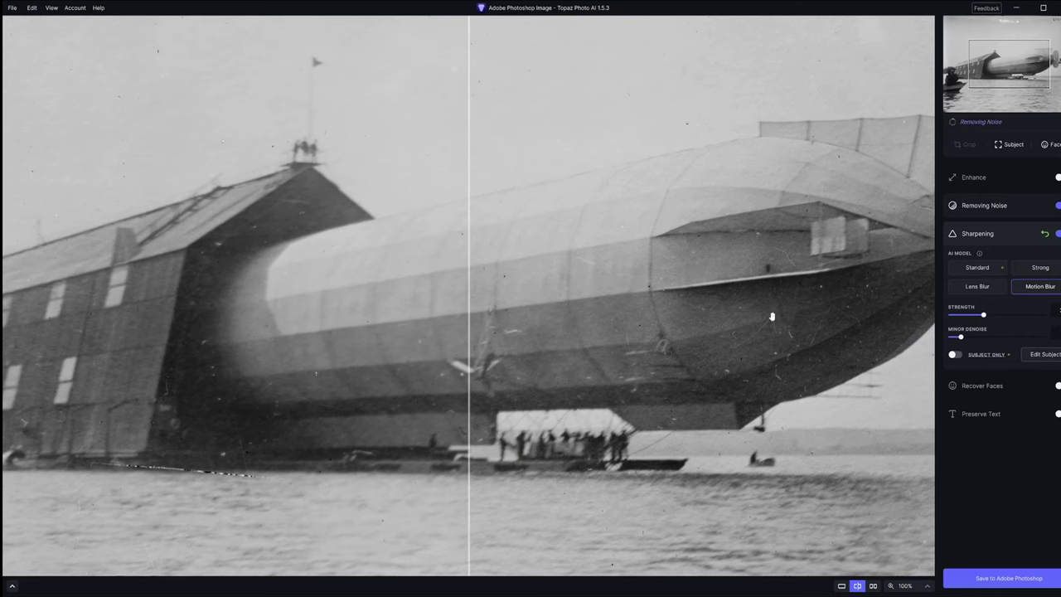
- Compare original and processed detail across the airship, adjust the sharpening strength and return the result to Photoshop as a layer
drag(730, 246, 536, 240)
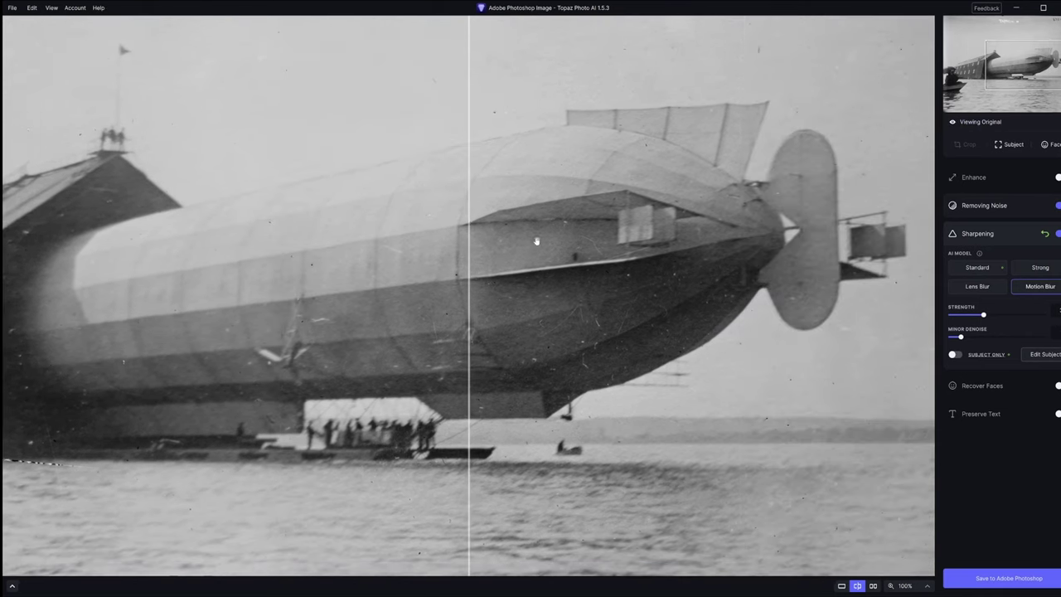
drag(395, 301, 175, 286)
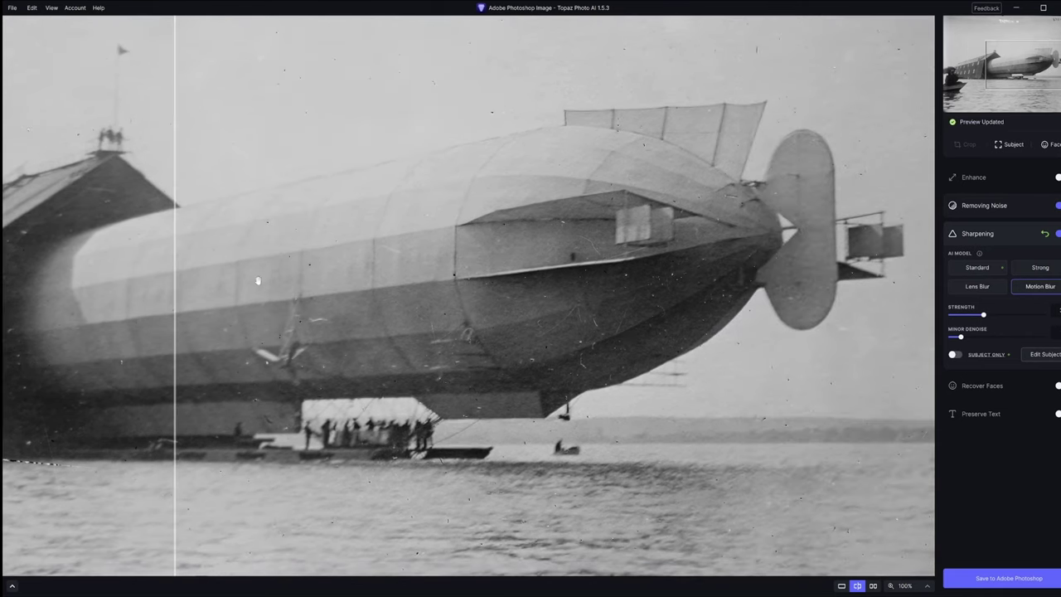
drag(258, 279, 615, 282)
drag(360, 322, 485, 364)
drag(176, 389, 351, 335)
drag(968, 318, 993, 318)
drag(350, 402, 181, 369)
scroll(477, 335, down, 1)
drag(482, 336, 446, 308)
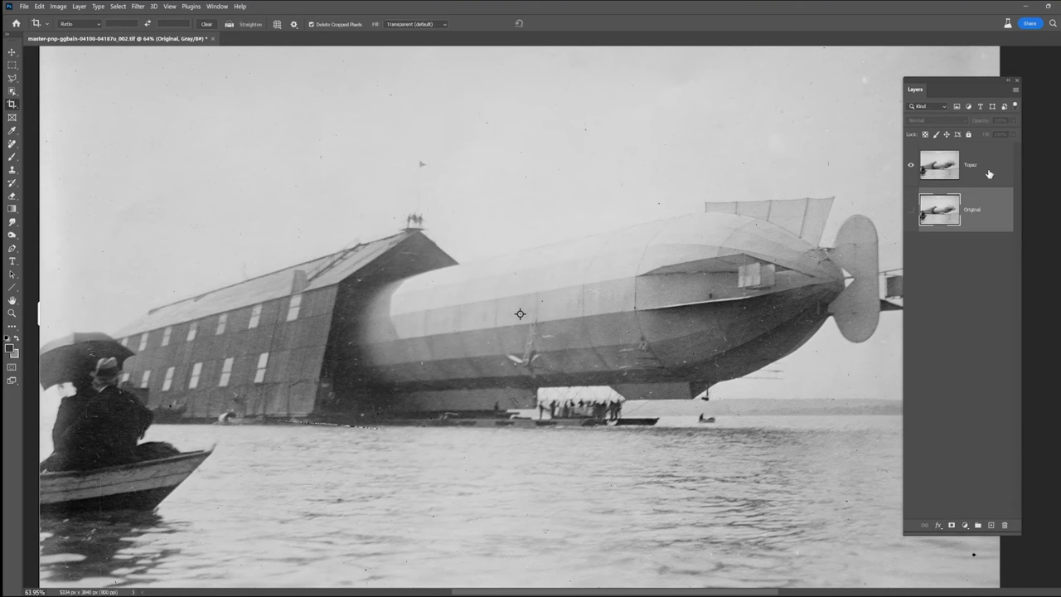
- Add a Curves adjustment layer above the Topaz layer and darken the sky with on-image adjustments, anchoring the dark tones at the boat
click(967, 526)
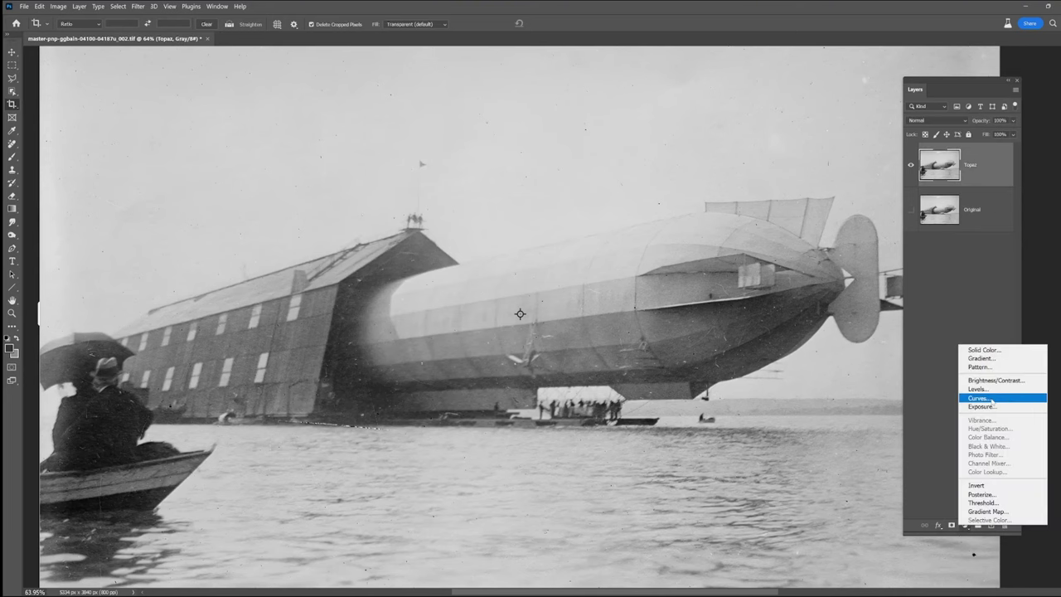
click(982, 397)
click(794, 172)
drag(569, 163, 571, 175)
drag(115, 425, 114, 426)
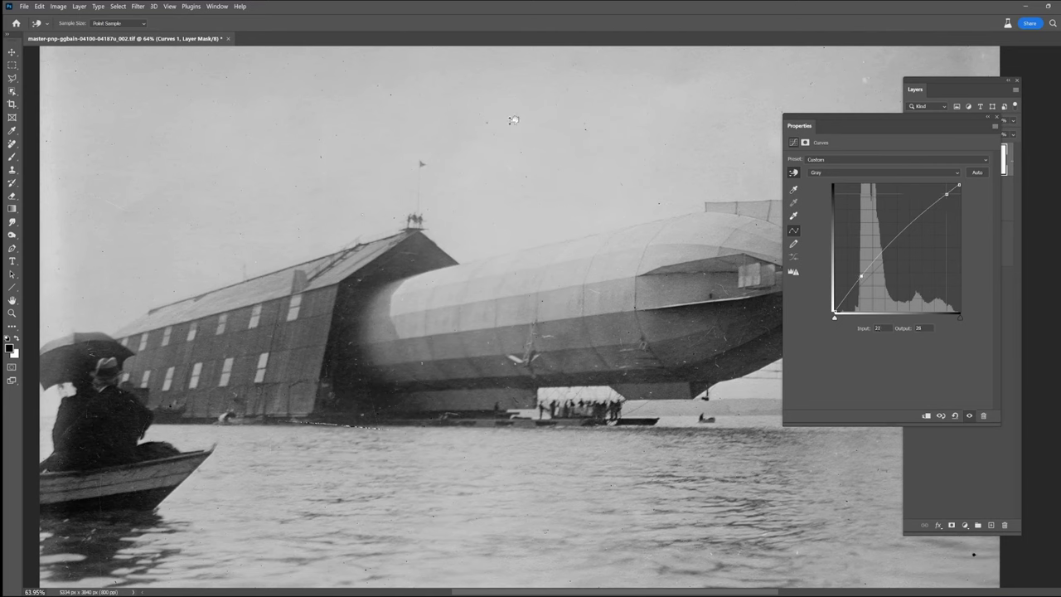
drag(514, 117, 514, 121)
scroll(528, 173, down, 1)
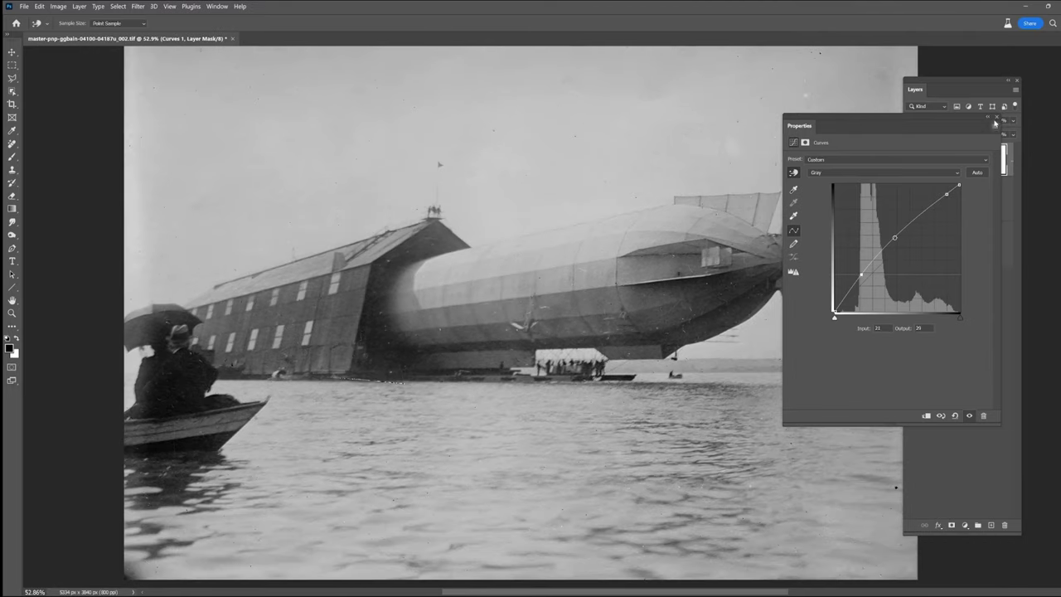
click(995, 119)
- Add a Levels adjustment layer with the white input at 221 and a slightly raised black point, and compare both adjustments on and off
click(972, 527)
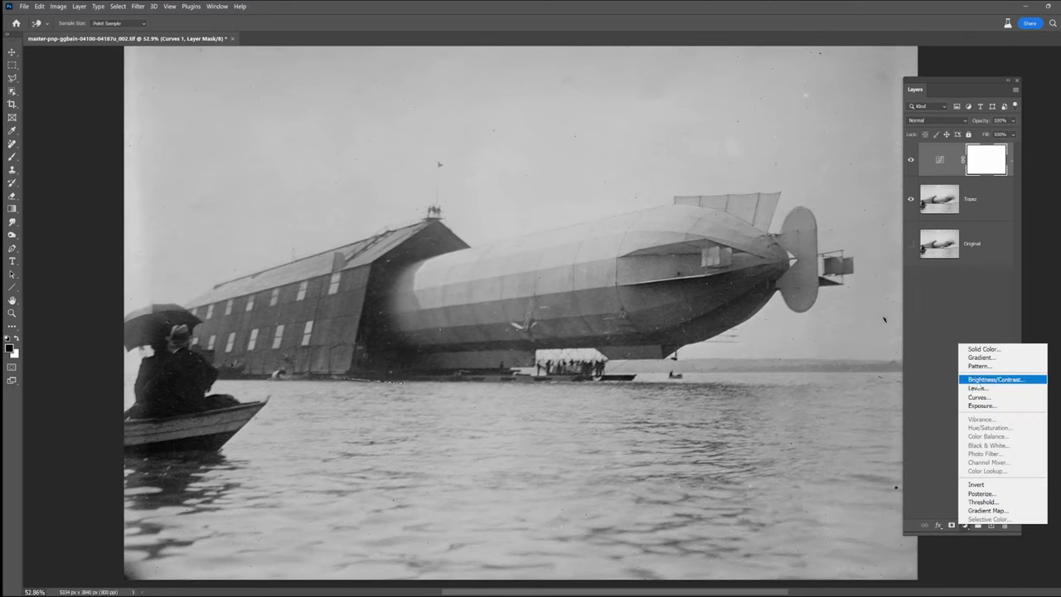
click(978, 391)
drag(955, 233, 944, 231)
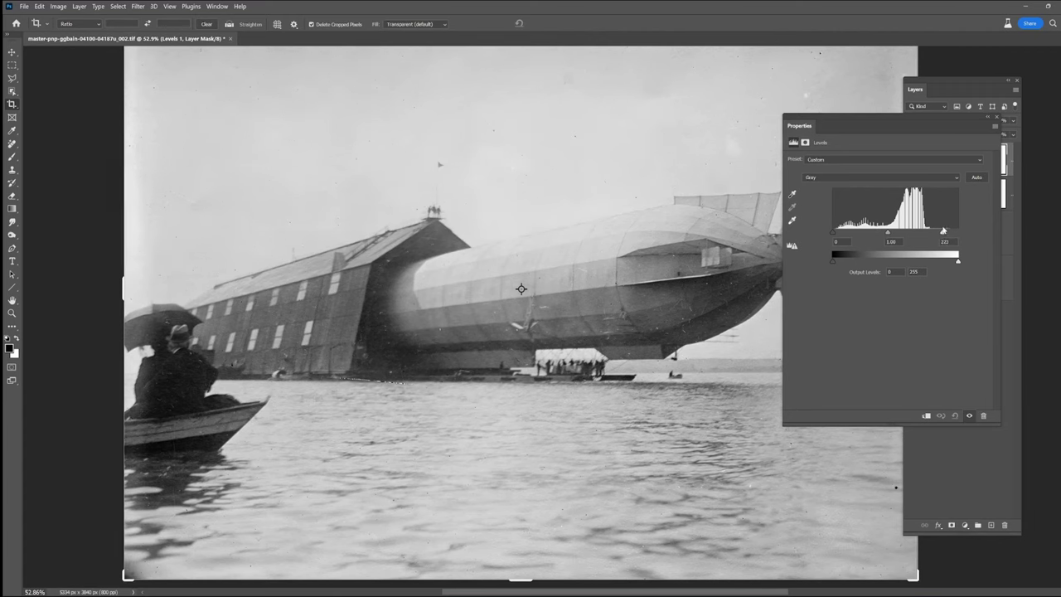
drag(832, 235, 835, 234)
click(995, 117)
drag(911, 166, 910, 196)
click(911, 194)
click(911, 161)
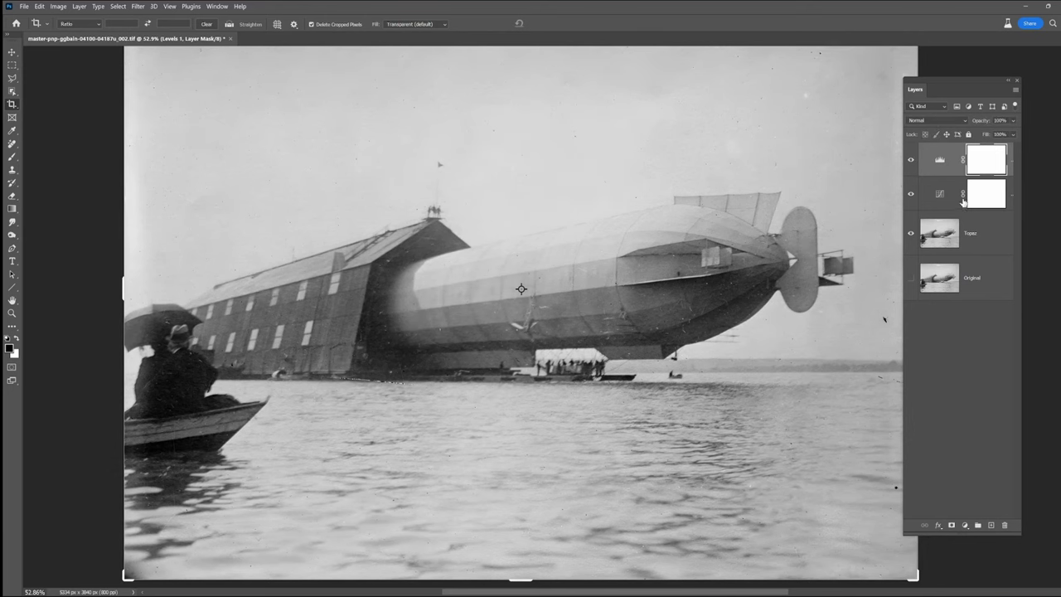
- Duplicate the Topaz, Curves and Levels layers together and merge the copies into a single layer on top
click(970, 234)
shift+click(954, 161)
drag(973, 237, 991, 526)
right_click(983, 240)
click(1010, 500)
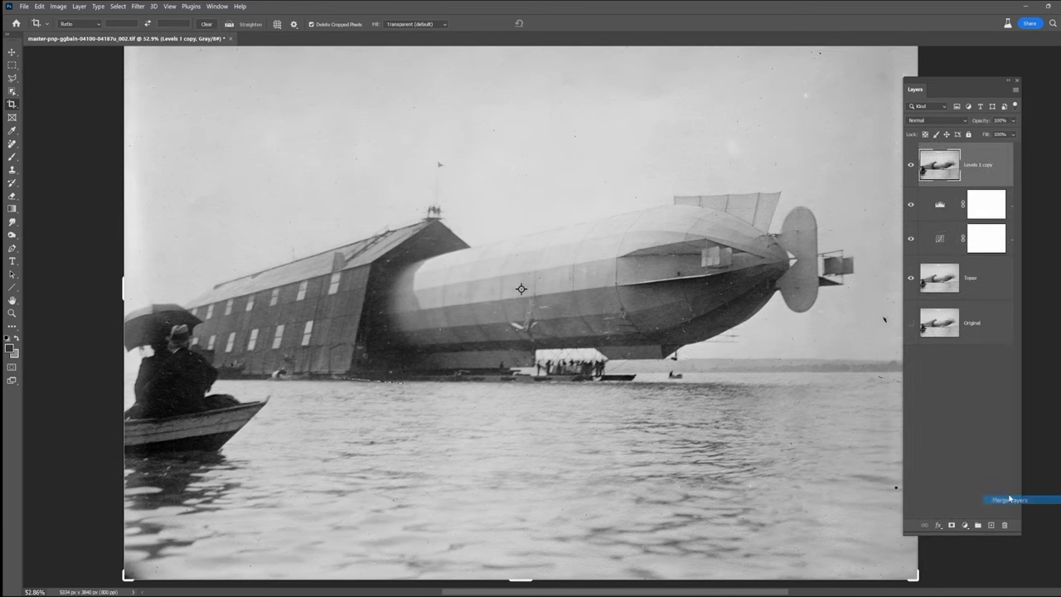
- Remove dust specks and fine scratches from the water, horizon and sky beneath and beside the tail with the Remove tool at size 20
drag(713, 356, 633, 349)
drag(544, 270, 606, 270)
key(j)
scroll(801, 372, up, 10)
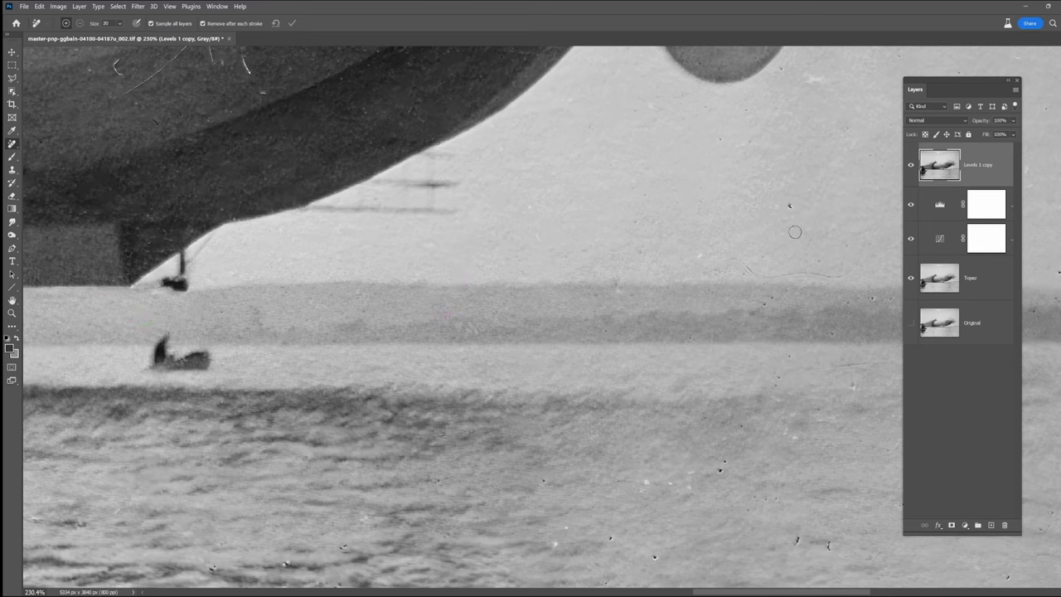
drag(795, 232, 522, 320)
drag(756, 252, 766, 273)
click(66, 137)
click(422, 98)
drag(488, 362, 584, 361)
drag(562, 455, 613, 452)
click(758, 401)
drag(816, 193, 578, 174)
click(593, 99)
drag(556, 437, 572, 439)
click(622, 445)
drag(635, 453, 723, 474)
drag(653, 463, 680, 485)
drag(707, 502, 722, 505)
drag(694, 522, 715, 525)
- Clean the dust specks out of the sky between the airship's tail and the photo's right edge
drag(572, 201, 558, 508)
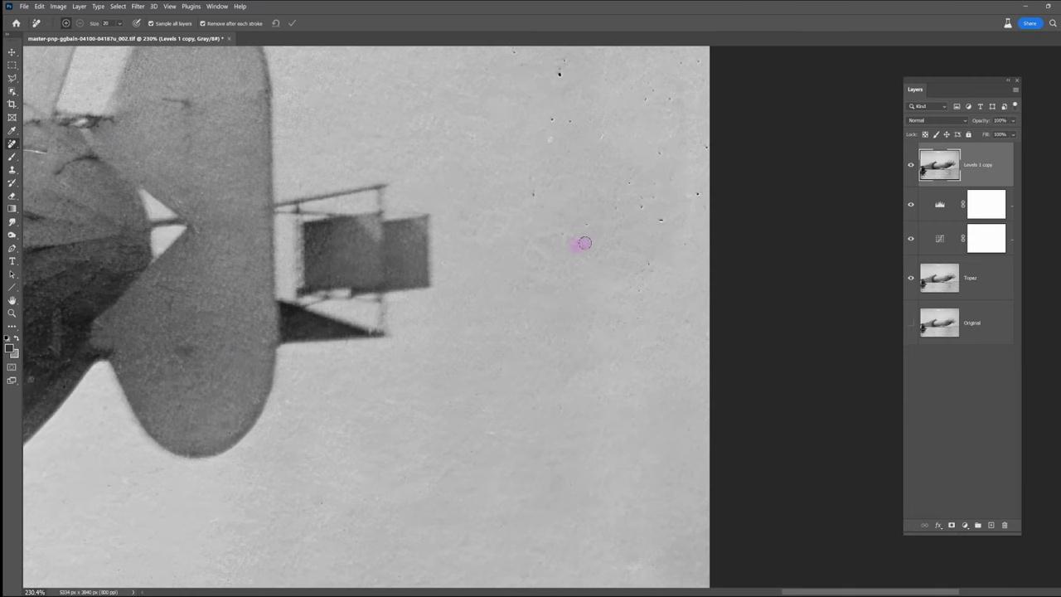
mouse_move(566, 152)
mouse_down()
mouse_move(639, 372)
mouse_move(674, 431)
mouse_up()
drag(527, 272, 526, 288)
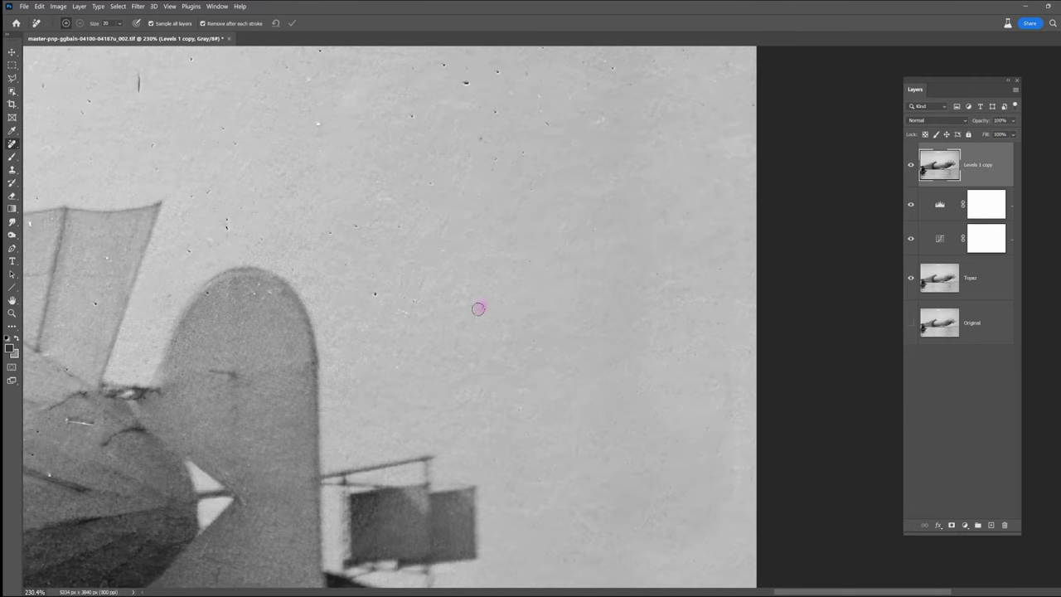
mouse_move(578, 127)
mouse_down()
mouse_move(598, 404)
mouse_move(562, 510)
mouse_up()
click(719, 258)
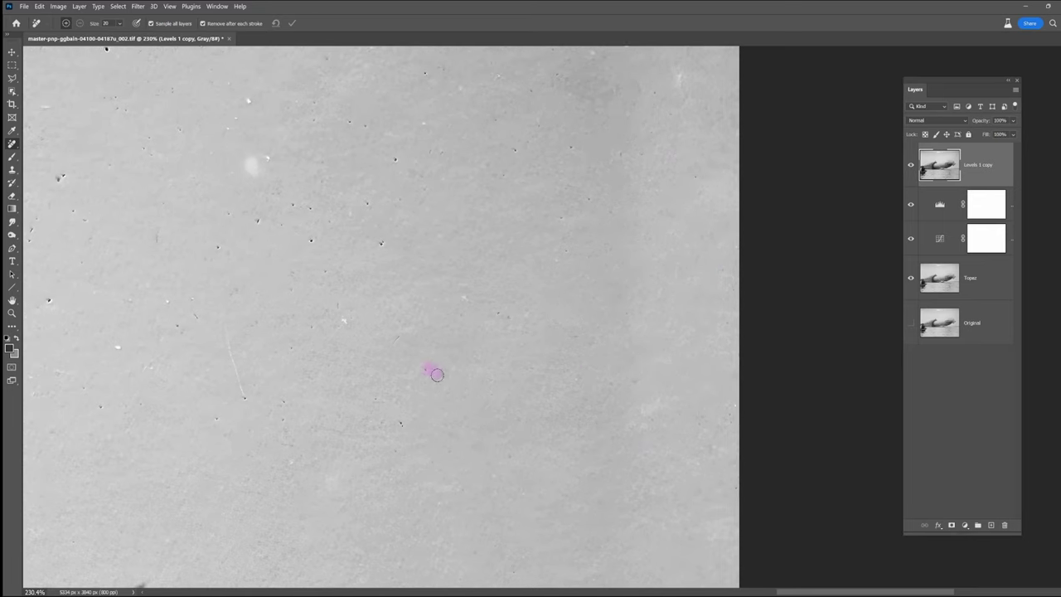
click(290, 225)
- Erase the black handwritten number and the surrounding spots from the sky in the photo's upper right corner
drag(627, 227, 592, 423)
click(601, 162)
scroll(465, 215, up, 3)
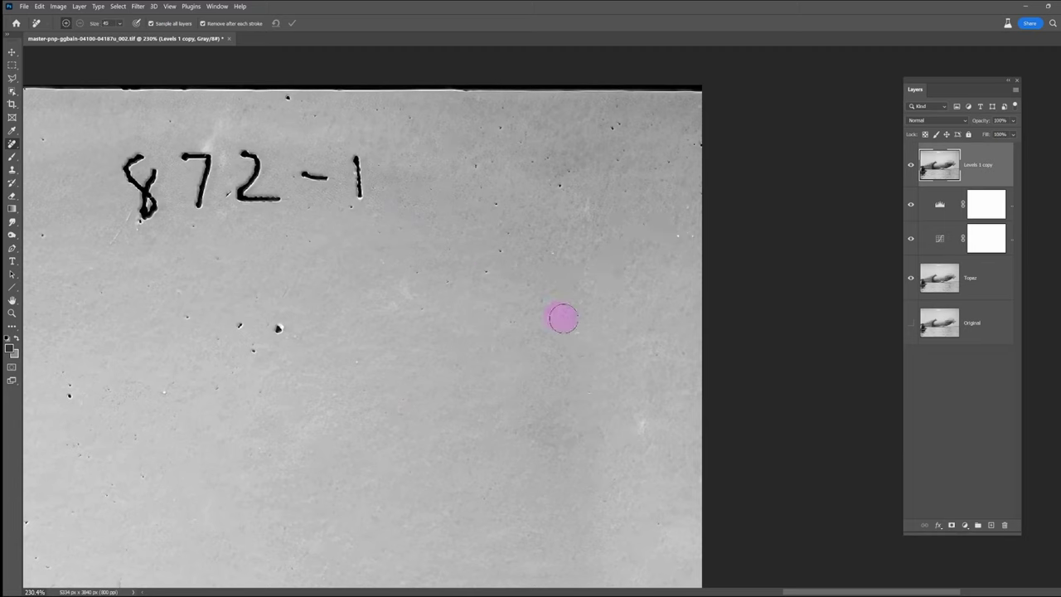
click(219, 384)
click(279, 329)
drag(246, 154, 279, 199)
drag(358, 157, 360, 197)
drag(326, 179, 304, 174)
click(311, 202)
drag(184, 155, 199, 205)
drag(139, 158, 147, 217)
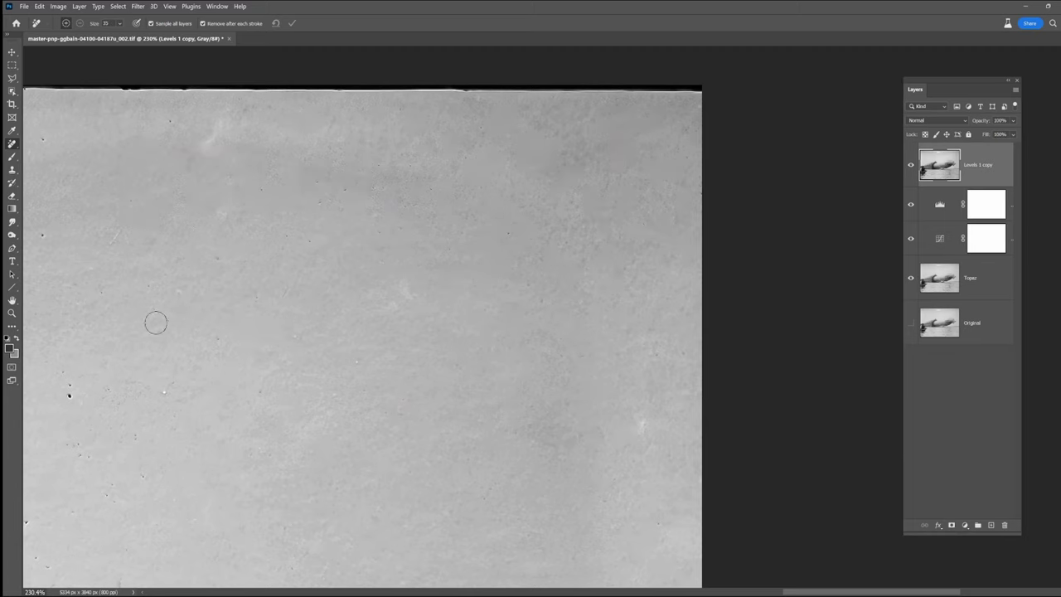
- Remove the remaining dust specks from the sky above the airship's tail fins
scroll(538, 271, down, 5)
scroll(630, 215, up, 5)
click(682, 501)
click(621, 343)
click(573, 243)
click(516, 60)
click(438, 288)
click(390, 347)
click(102, 348)
scroll(654, 163, down, 3)
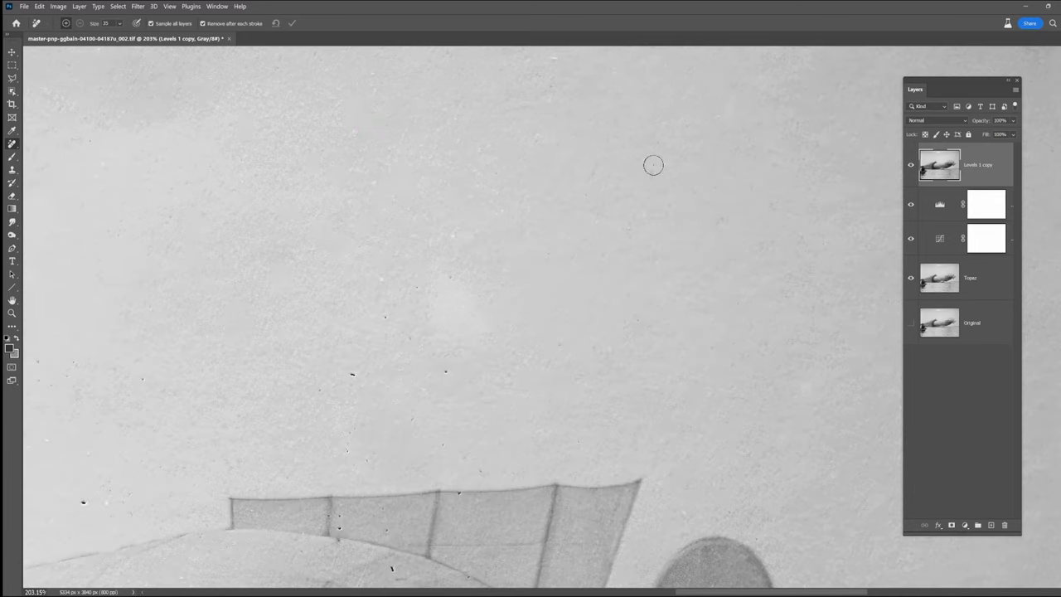
- Clean the specks on the upper tail fin and in the sky just above the rear hull
scroll(435, 408, down, 3)
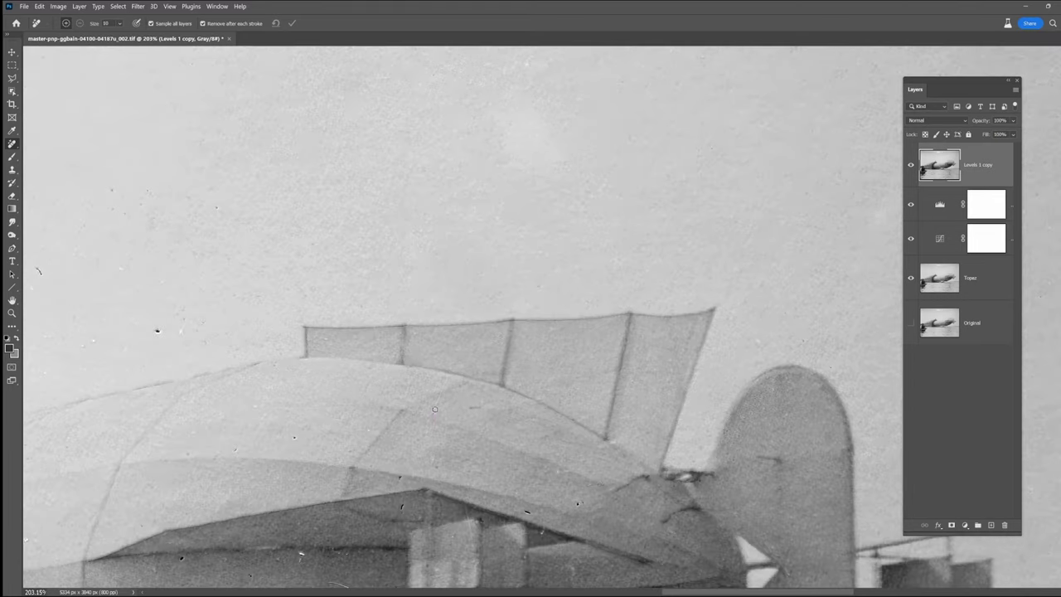
click(38, 271)
drag(91, 341, 567, 327)
click(313, 208)
click(229, 138)
click(208, 231)
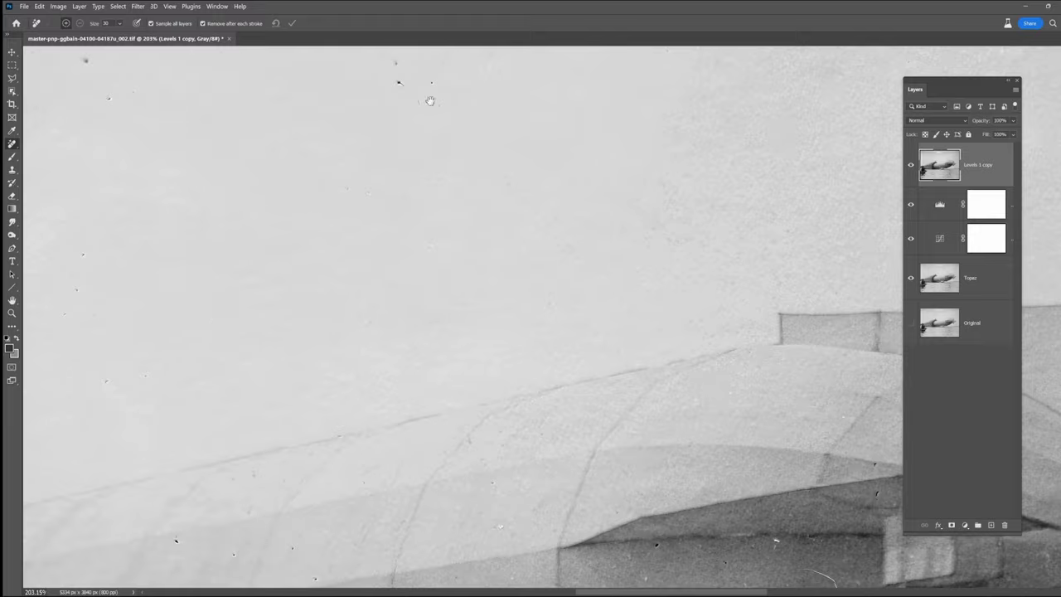
- Remove the dust specks from the upper sky between the hull and the white Zeppelin title
drag(431, 99, 423, 436)
click(392, 416)
mouse_move(505, 188)
mouse_down()
mouse_move(516, 335)
mouse_move(411, 379)
mouse_up()
drag(553, 86, 519, 85)
drag(437, 208, 437, 220)
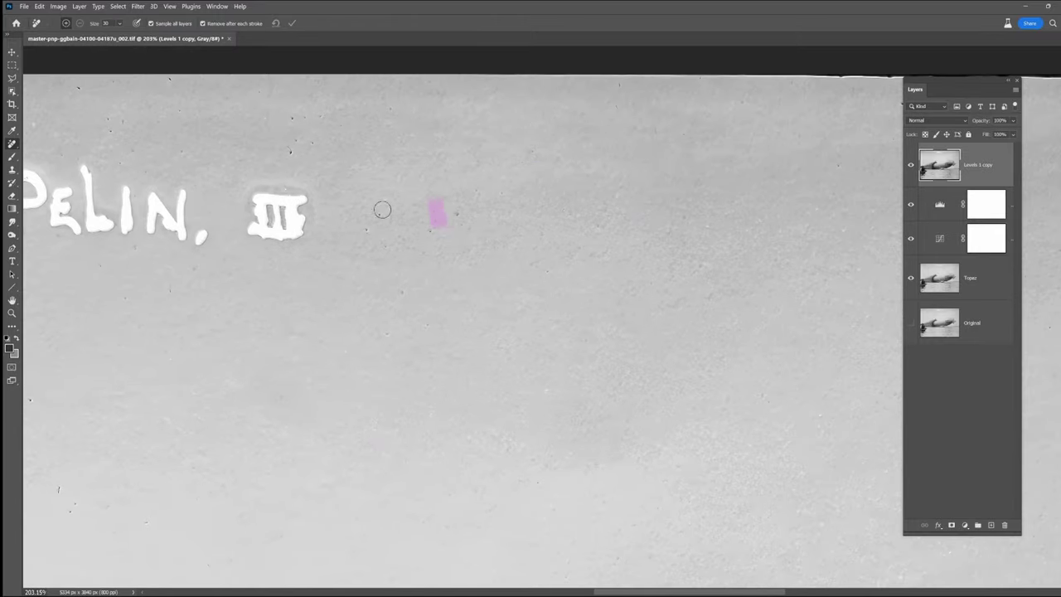
- Paint out the white "ZEPPELIN. III" lettering along the photo's top edge and clean the leftover marks around it
drag(327, 201, 257, 240)
drag(465, 223, 450, 243)
drag(542, 271, 541, 311)
drag(309, 353, 644, 452)
drag(503, 396, 503, 376)
drag(480, 239, 471, 213)
click(534, 357)
drag(240, 172, 327, 172)
click(93, 264)
drag(532, 333, 494, 338)
drag(466, 290, 430, 319)
drag(376, 348, 368, 323)
drag(326, 275, 318, 344)
drag(199, 270, 229, 313)
click(166, 481)
click(502, 227)
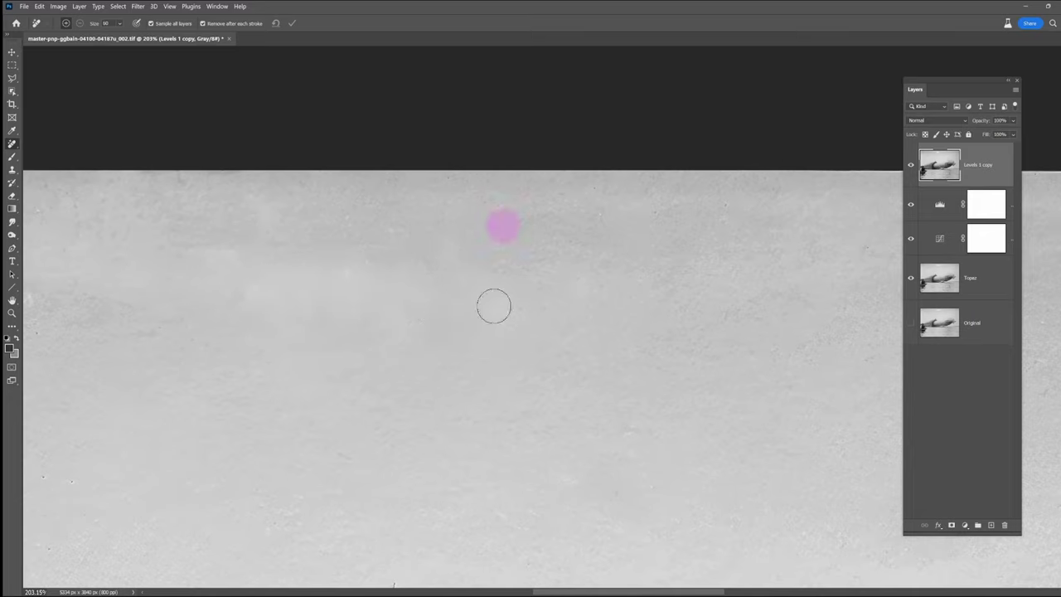
- Remove the blotches from the upper sky beneath the cleaned title area using an enlarged healing brush
scroll(574, 399, down, 8)
key(bracketright)
key(bracketright)
key(bracketright)
key(bracketright)
key(bracketright)
key(bracketright)
key(bracketright)
click(840, 387)
click(391, 445)
click(247, 390)
scroll(335, 403, up, 3)
click(538, 370)
scroll(538, 398, up, 2)
- Reduce the healing brush and remove the smaller specks from the upper sky
key(bracketleft)
key(bracketleft)
key(bracketleft)
key(bracketleft)
key(bracketleft)
key(bracketleft)
click(677, 543)
click(371, 448)
click(243, 256)
drag(269, 514, 270, 526)
key(bracketleft)
key(bracketleft)
click(171, 459)
click(57, 442)
- Clear the remaining specks and streaks across the sky toward the hangar side of the photo
mouse_move(399, 432)
mouse_down()
mouse_move(533, 292)
mouse_move(706, 254)
mouse_up()
drag(350, 74, 290, 74)
drag(213, 249, 150, 285)
drag(229, 292, 264, 357)
drag(361, 328, 349, 346)
click(390, 445)
click(360, 407)
click(245, 467)
click(229, 345)
drag(181, 437, 166, 437)
click(256, 122)
drag(556, 237, 559, 249)
drag(526, 445, 407, 247)
drag(489, 286, 507, 286)
drag(555, 383, 556, 437)
click(694, 239)
drag(437, 497, 426, 514)
click(443, 389)
click(443, 389)
- Remove the dust specks from the sky near the photo's left edge, above the hangar roof and umbrella
scroll(415, 244, down, 2)
scroll(415, 244, left, 3)
click(305, 291)
click(252, 335)
click(297, 377)
click(418, 335)
click(471, 451)
drag(254, 492, 240, 520)
scroll(598, 387, down, 3)
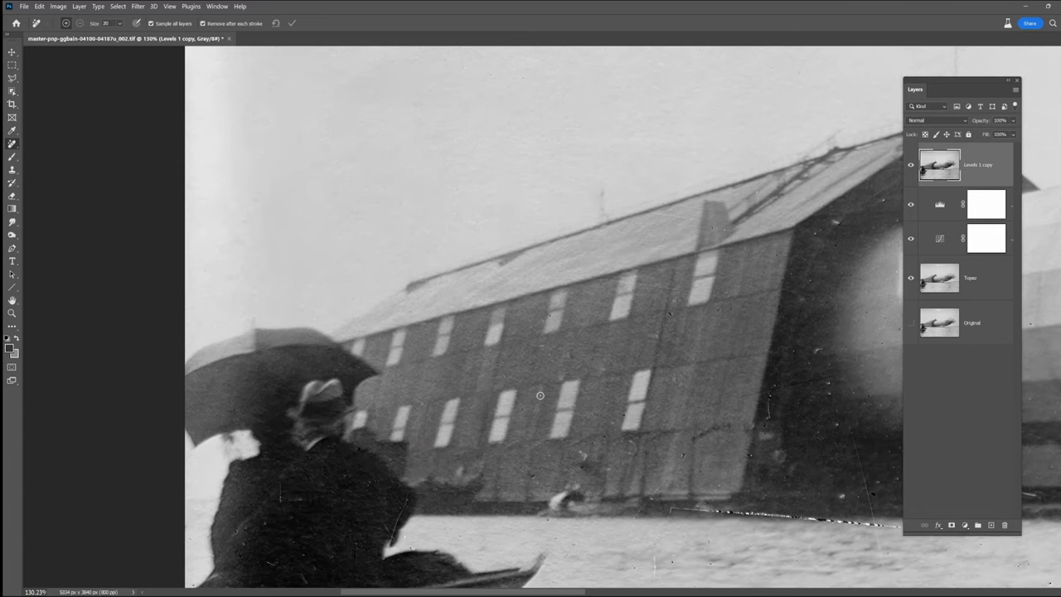
- Clean the specks and scratches from the hangar wall and the dark coats of the seated figures with a 20 px brush
drag(709, 410, 845, 373)
click(733, 305)
drag(404, 491, 393, 546)
drag(304, 436, 296, 436)
drag(335, 442, 461, 368)
drag(443, 407, 408, 426)
click(372, 470)
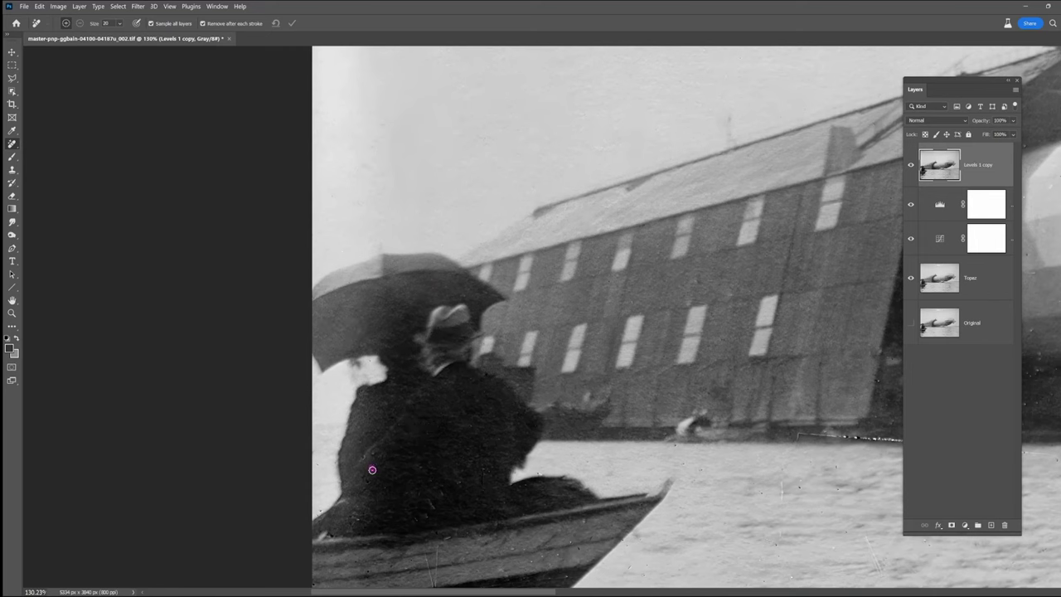
- Clean the specks from the rowing boat, its dark reflection and the surrounding water
drag(550, 493, 578, 412)
click(366, 519)
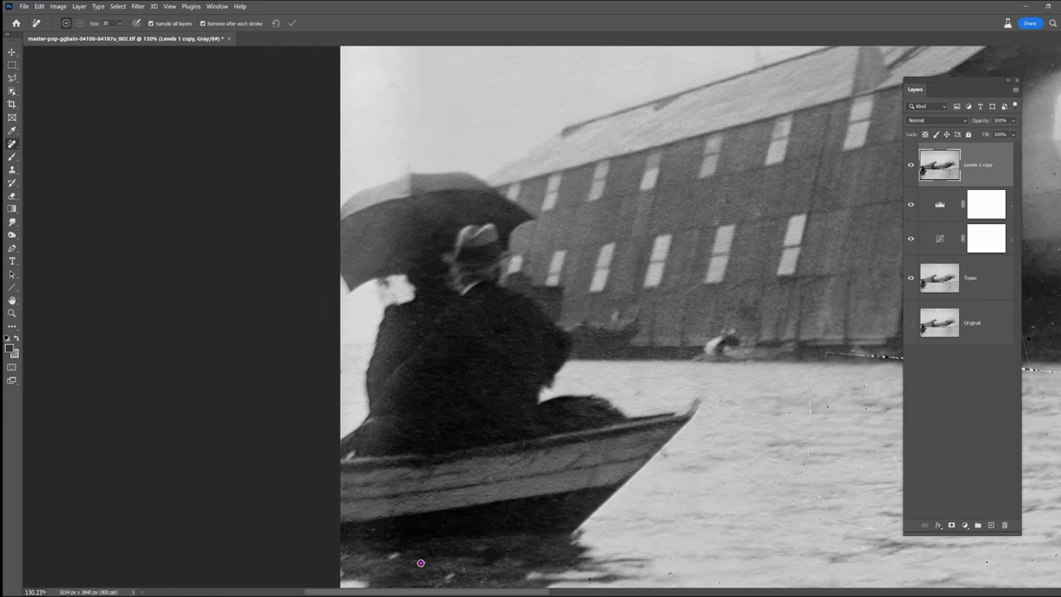
scroll(421, 562, down, 4)
drag(441, 545, 449, 541)
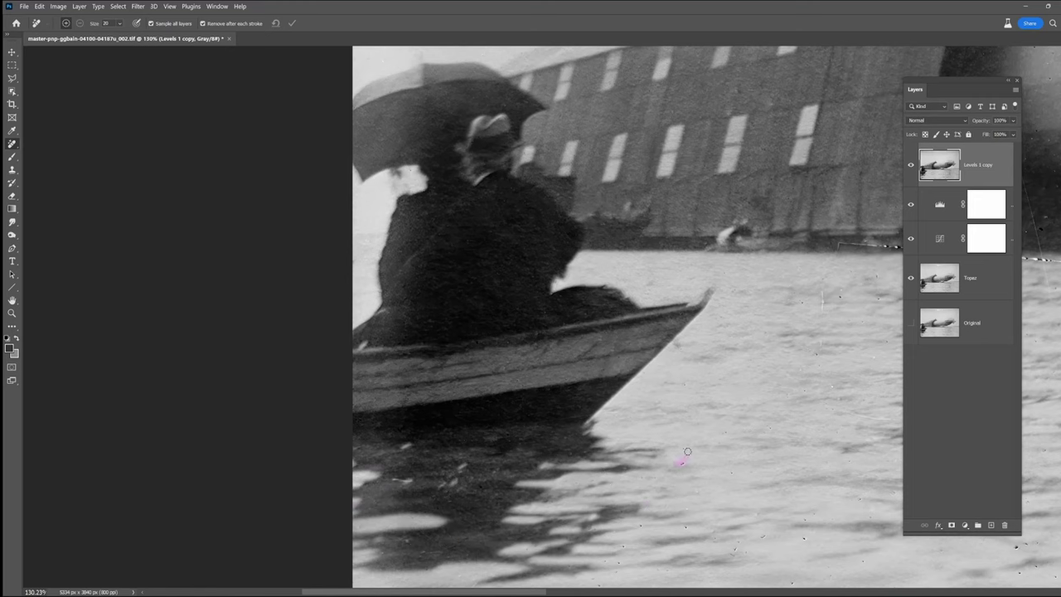
scroll(687, 452, down, 7)
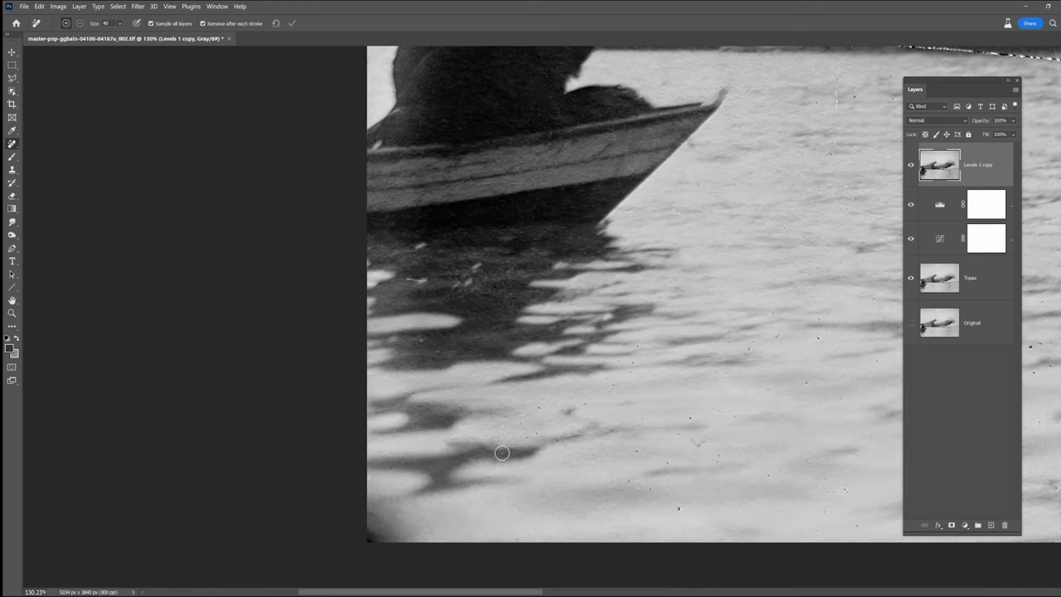
drag(773, 394, 772, 395)
- Remove the dust specks from the water between the boat and the middle of the photo with a 40 px brush
scroll(513, 441, right, 9)
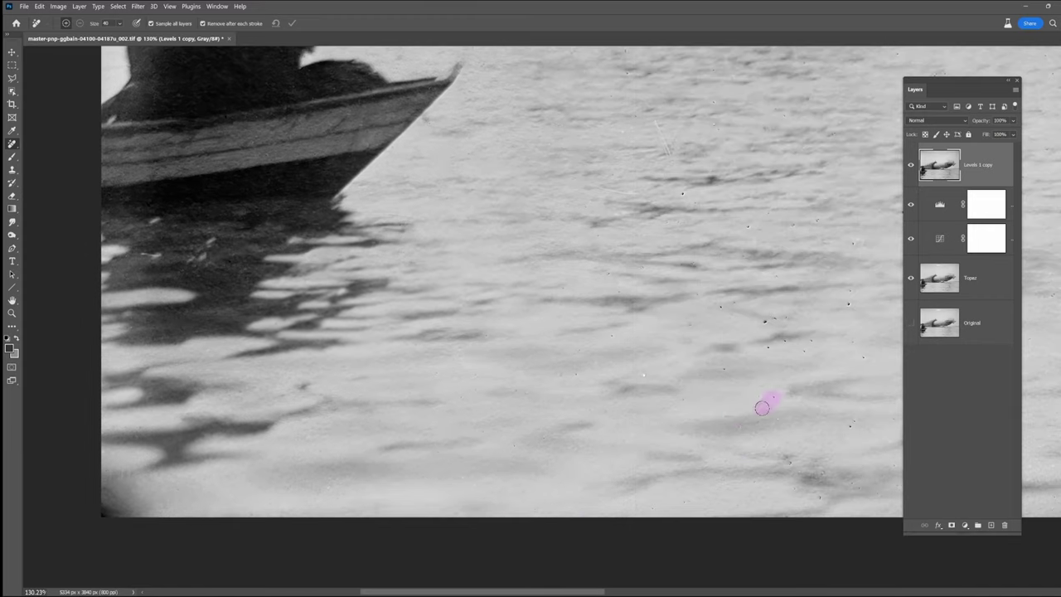
scroll(405, 91, right, 7)
scroll(404, 91, up, 1)
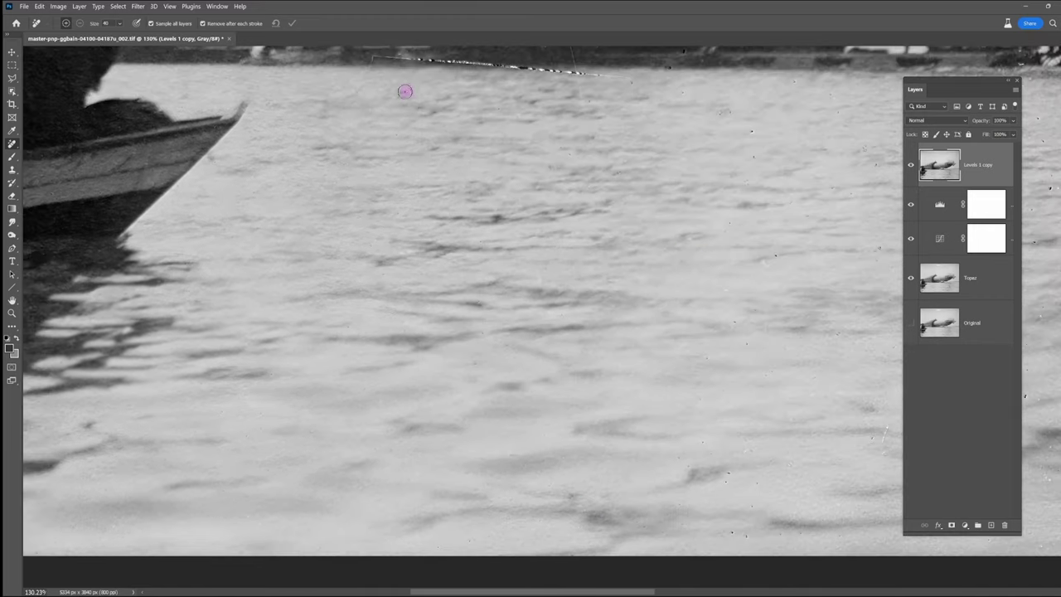
drag(740, 358, 740, 359)
drag(822, 500, 409, 469)
click(544, 397)
click(579, 473)
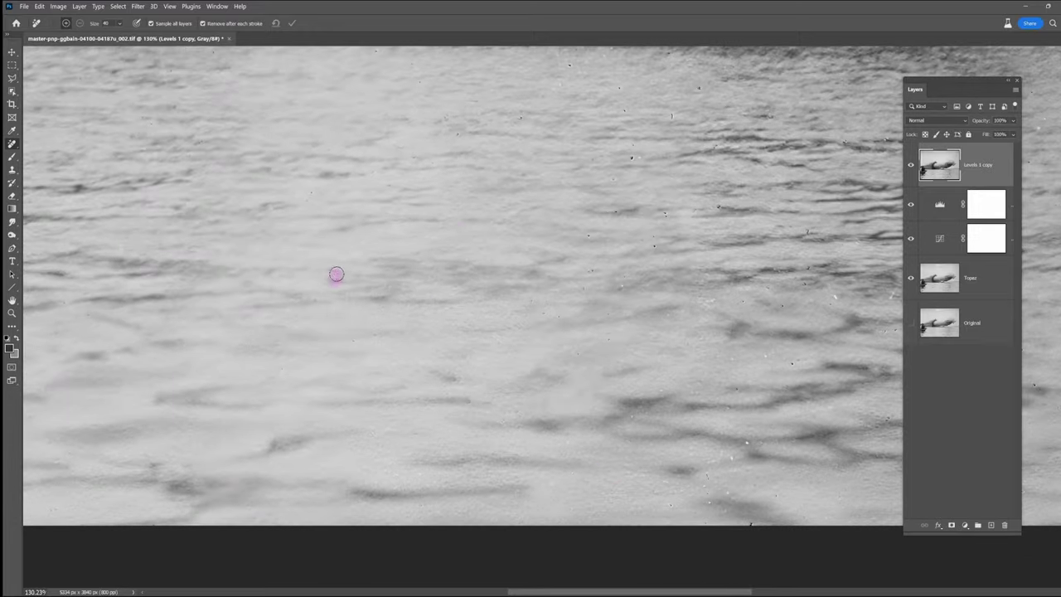
- Remove the specks and white marks from the lower-right water, including those along the photo's bottom and right edges
scroll(371, 443, right, 10)
scroll(370, 444, down, 1)
click(377, 494)
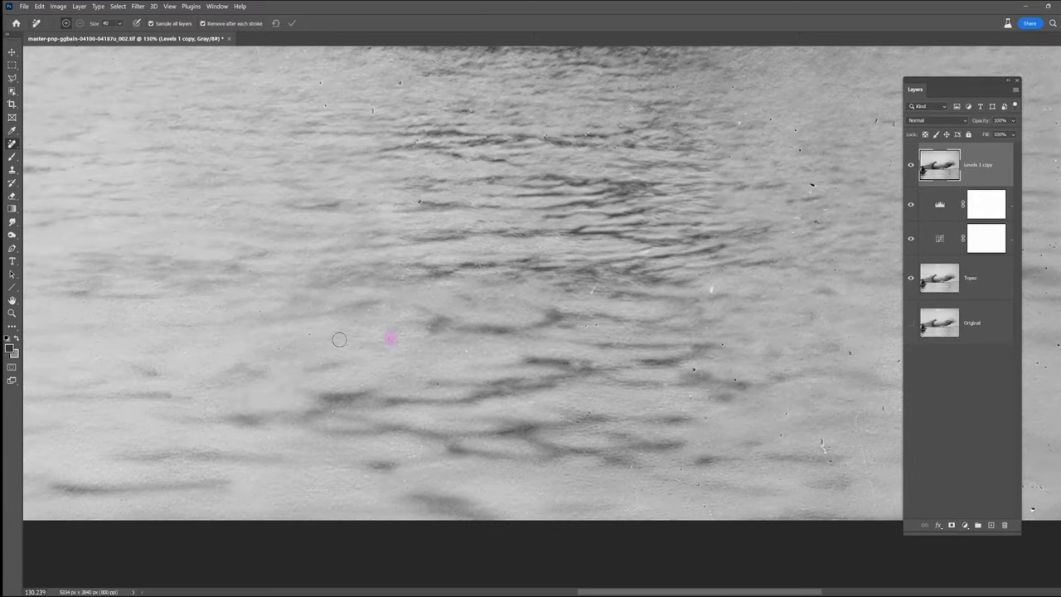
scroll(781, 486, right, 10)
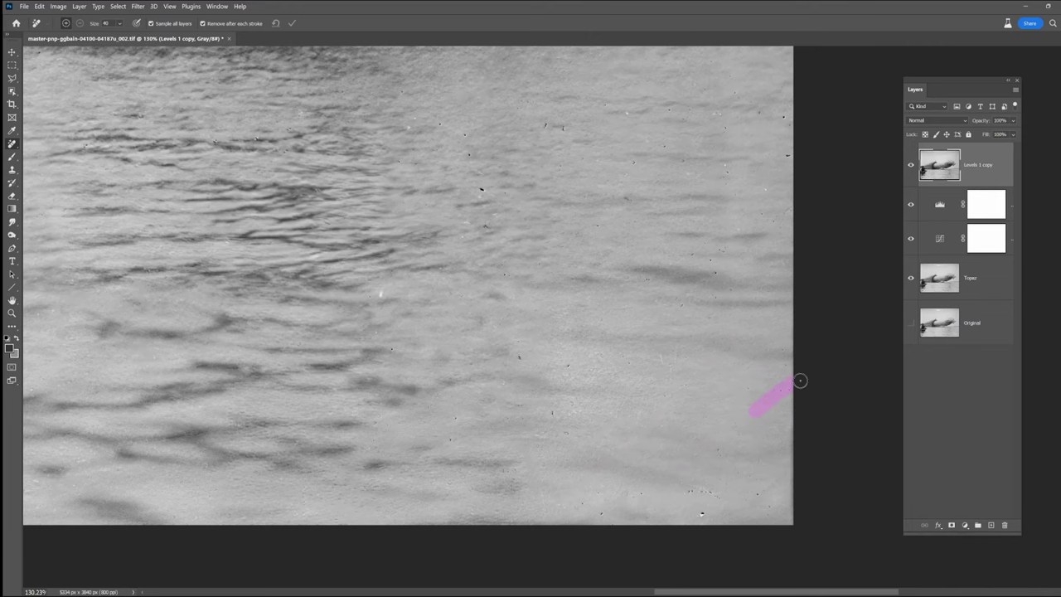
click(482, 189)
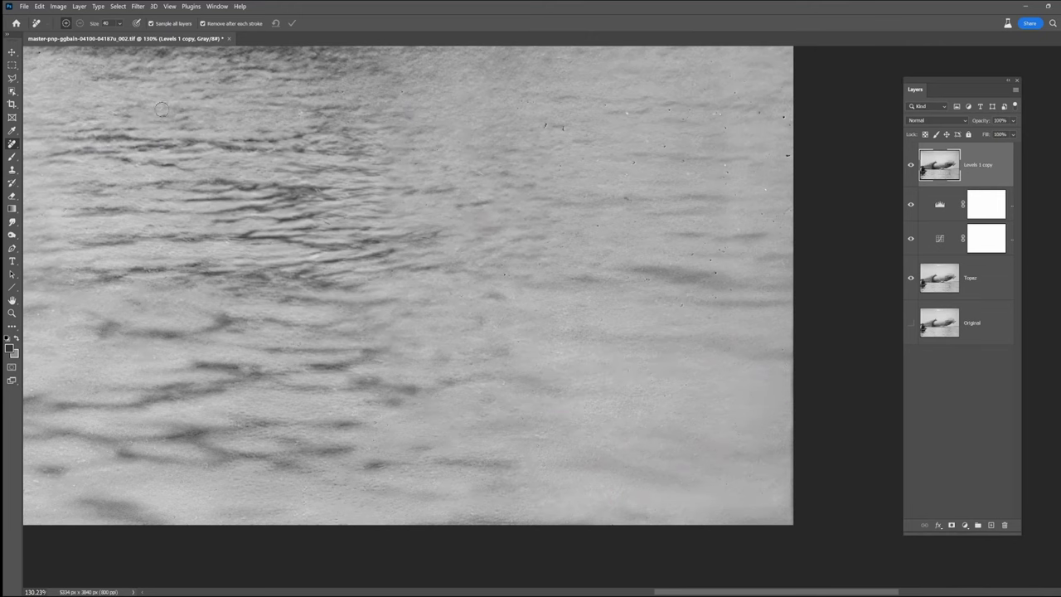
- Clean the remaining specks from the rippled water below the airship's stern and toward the right edge
drag(740, 224, 720, 439)
drag(650, 323, 670, 338)
drag(534, 264, 711, 233)
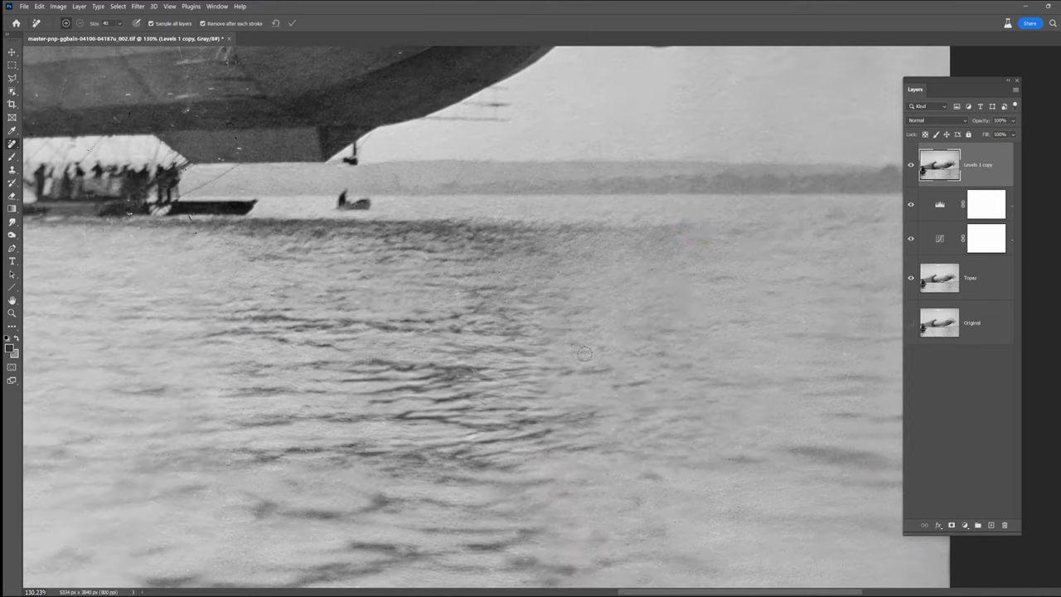
drag(466, 292, 787, 461)
click(516, 404)
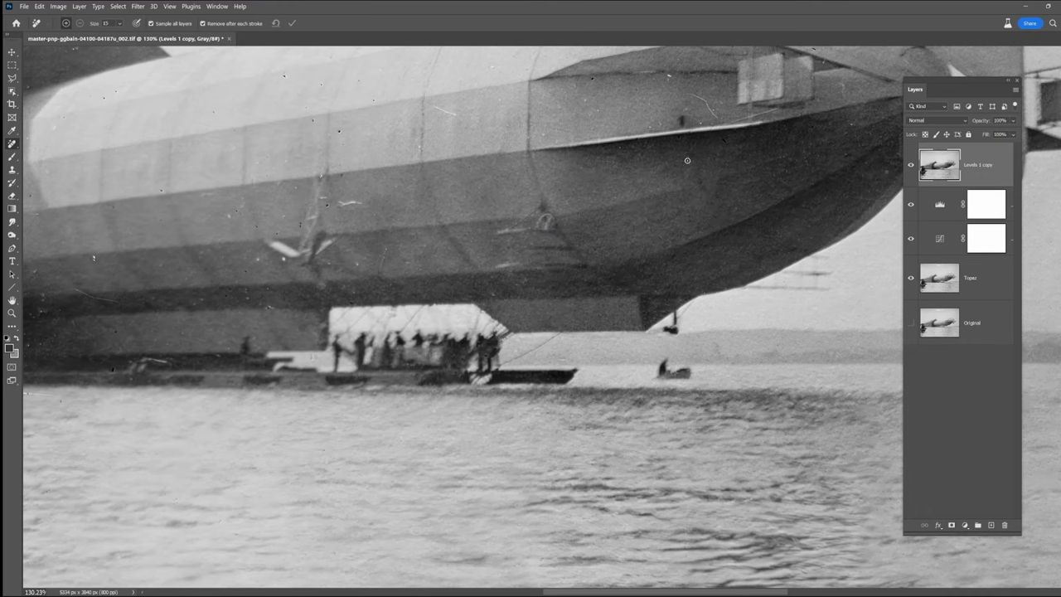
- Remove the specks and fine scratches from the airship's hull and tail with a 15 px brush
scroll(354, 290, up, 4)
scroll(557, 261, right, 5)
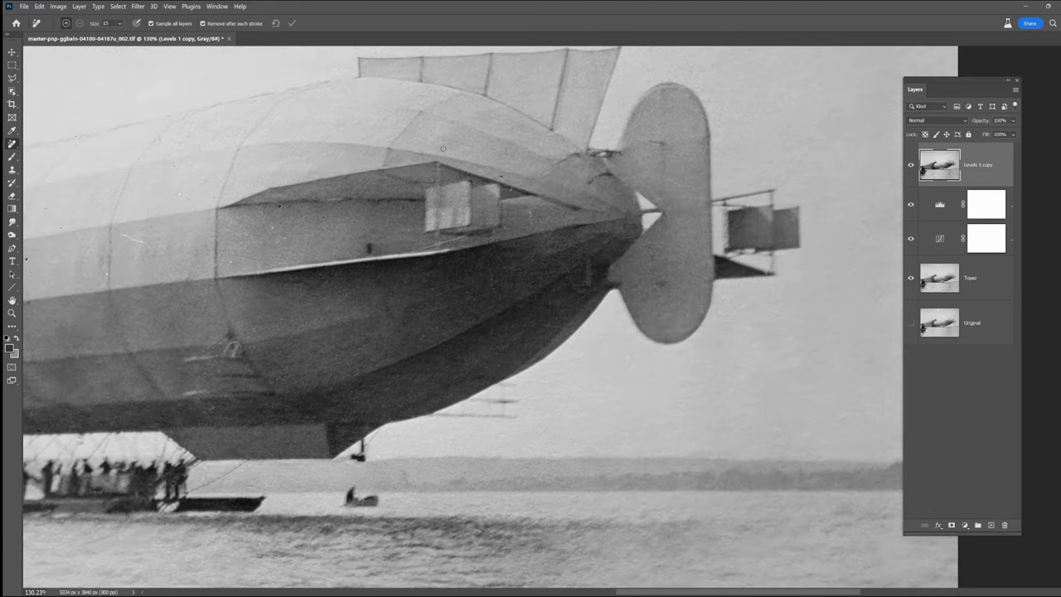
scroll(580, 306, up, 2)
scroll(595, 287, left, 5)
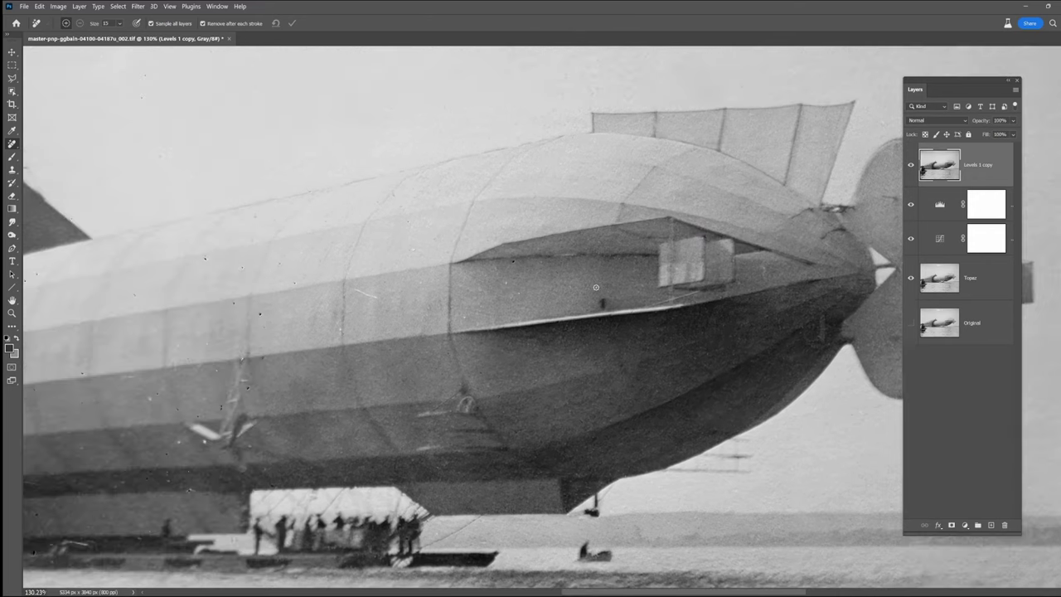
scroll(450, 410, down, 2)
scroll(373, 411, left, 4)
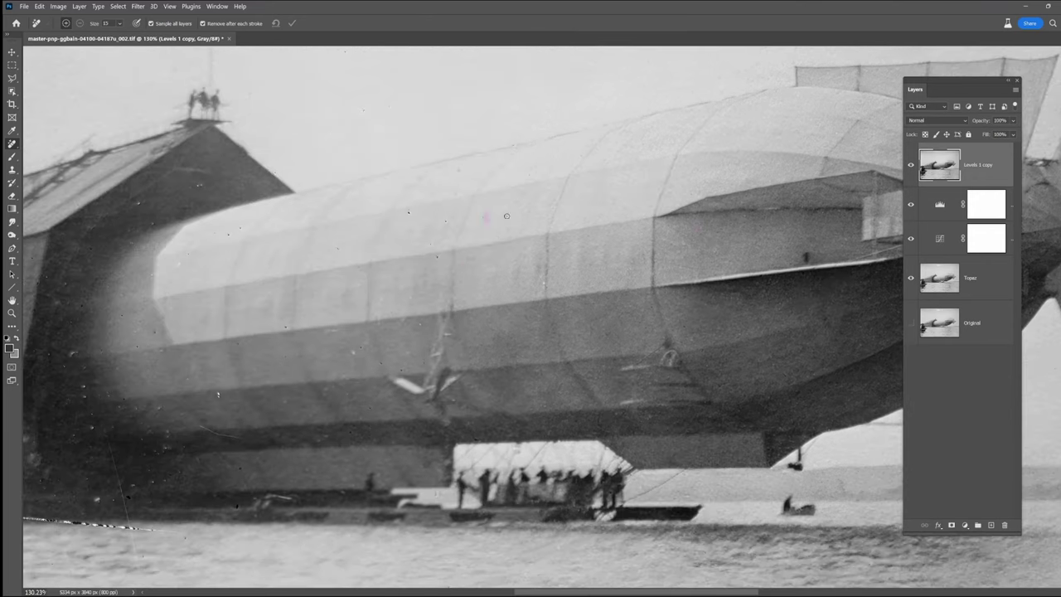
scroll(524, 541, left, 4)
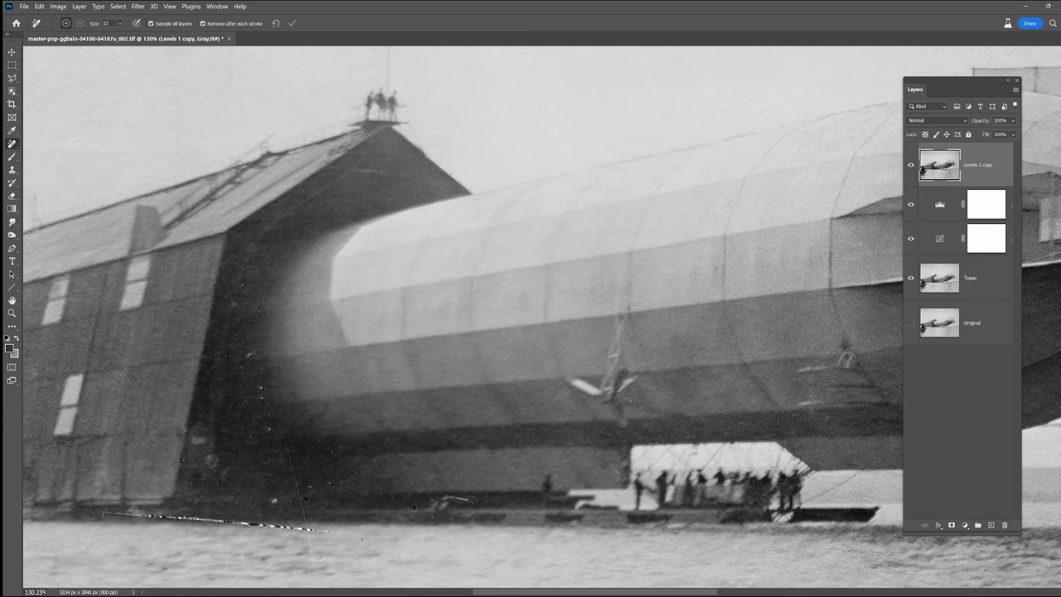
- Remove the jagged white scratch along the hangar's waterline and the specks in the dark hangar opening
scroll(621, 494, down, 1)
scroll(467, 522, left, 3)
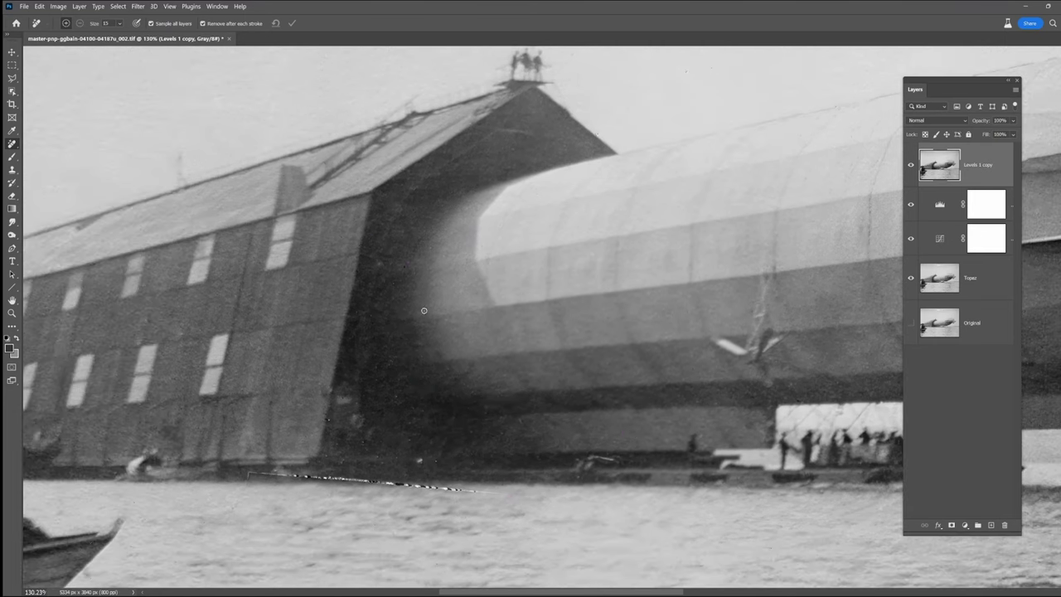
drag(415, 274, 509, 266)
drag(562, 480, 345, 465)
click(437, 388)
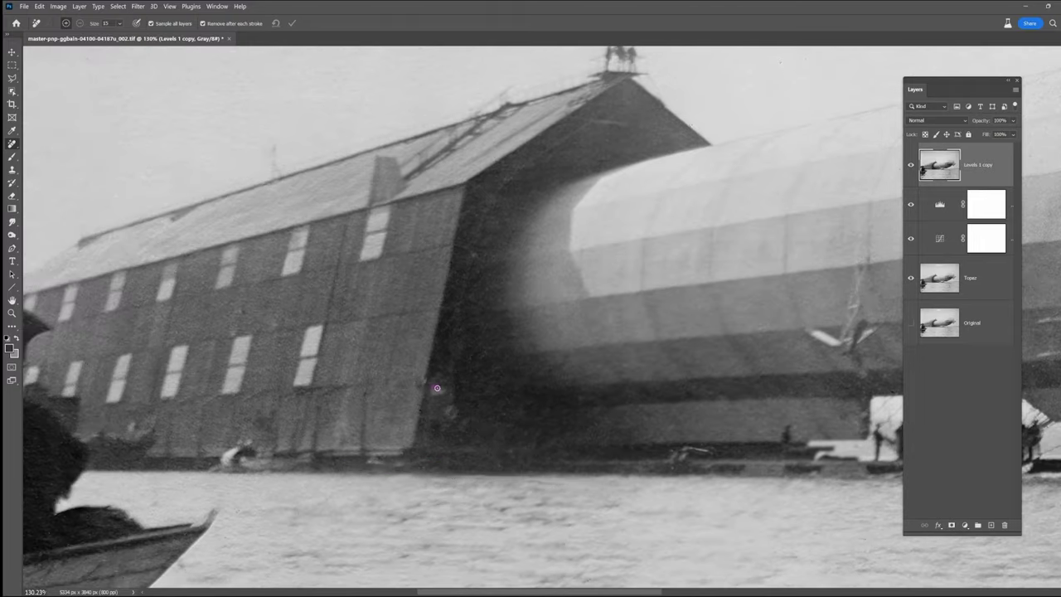
- Clean the remaining blemishes across the sky and photo edges using a larger healing brush of about 70 px
key(ctrl+0)
scroll(776, 123, up, 2)
drag(776, 122, 516, 313)
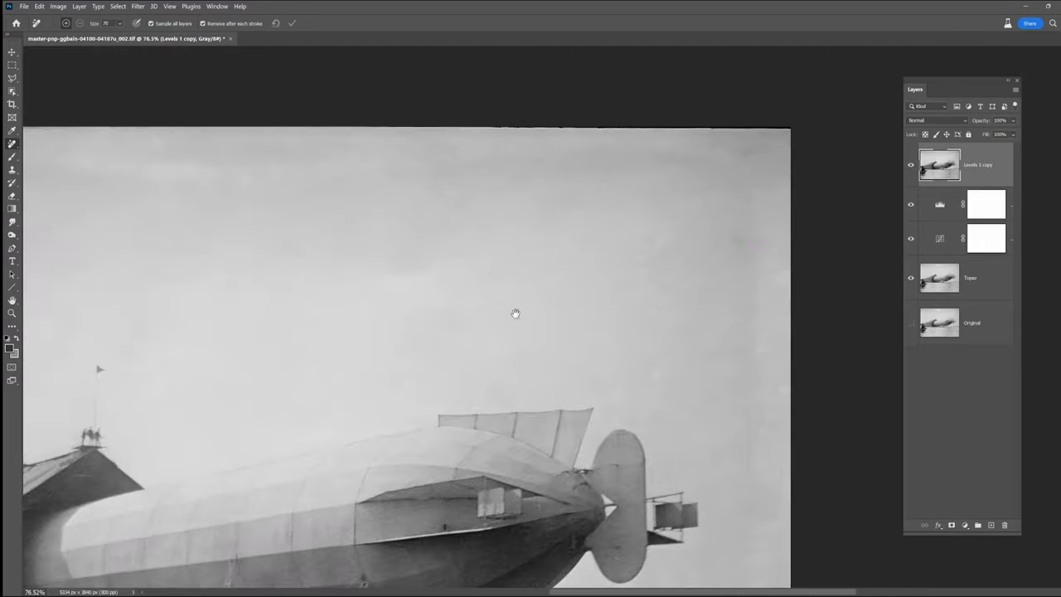
drag(373, 364, 704, 324)
drag(225, 402, 321, 154)
drag(721, 459, 436, 474)
drag(534, 481, 707, 405)
click(313, 405)
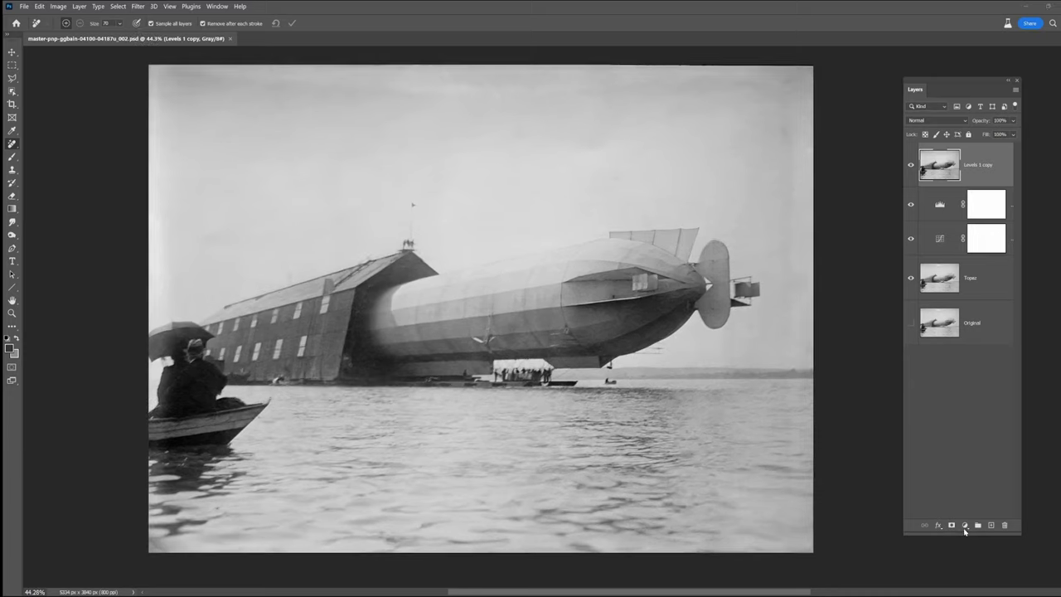
- Add a Levels adjustment layer above all layers with the midtones set to 0.33 to expose uneven tones
click(965, 525)
click(984, 389)
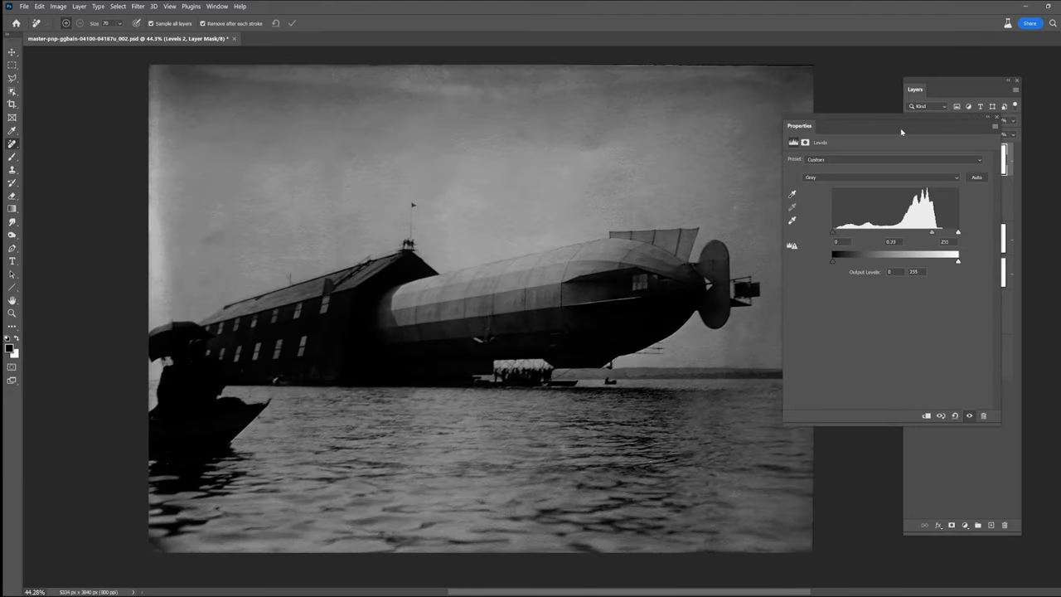
drag(902, 131, 938, 149)
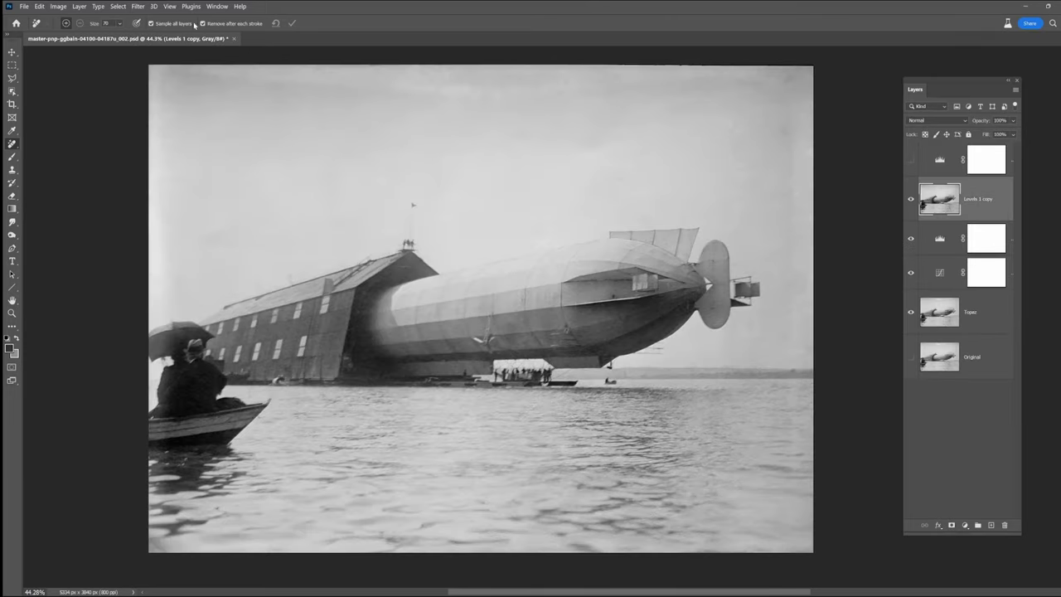
- Run the 8-bit Frequency Separation action on the retouched layer with a Gaussian Blur radius of 5.6 pixels
click(137, 6)
click(232, 75)
click(796, 147)
click(788, 228)
drag(618, 308, 609, 308)
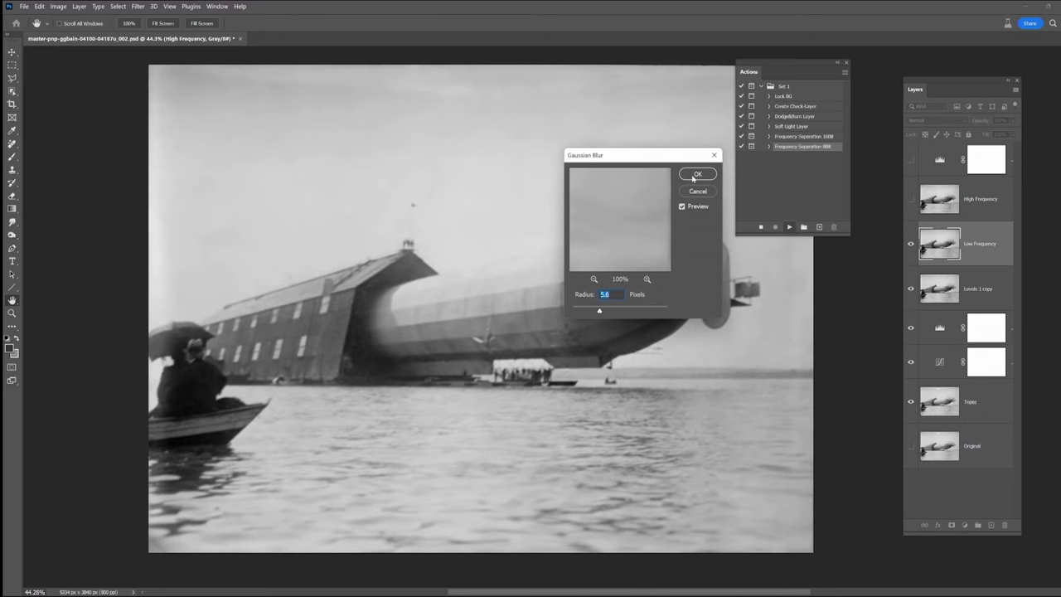
click(698, 174)
- Enlarge the paint brush to about 1100 px for the low-frequency layer and show the darkening Levels layer
key(b)
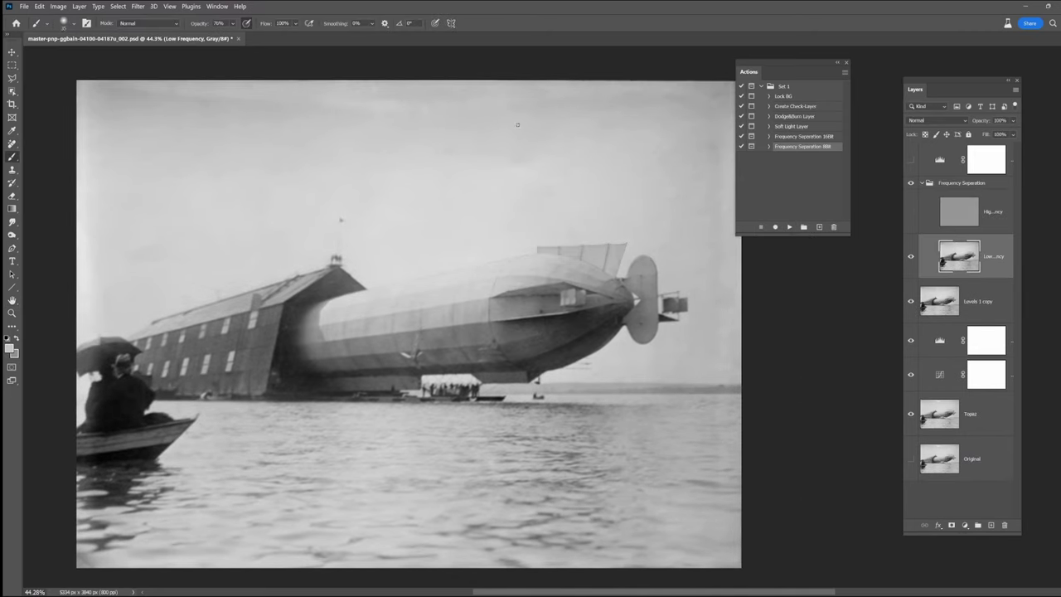
key(])
key(])
key(])
key(])
key(])
key(])
key(])
key(])
key(])
key(])
key(])
key(])
key(])
key(])
key(])
key(])
key(])
key(])
key(])
key(])
click(846, 62)
click(911, 160)
- Change the Eyedropper's sampling option and pick up the sky tone near the photo's upper edge for painting
alt+click(567, 151)
click(12, 131)
click(203, 23)
click(199, 39)
key(b)
alt+click(197, 100)
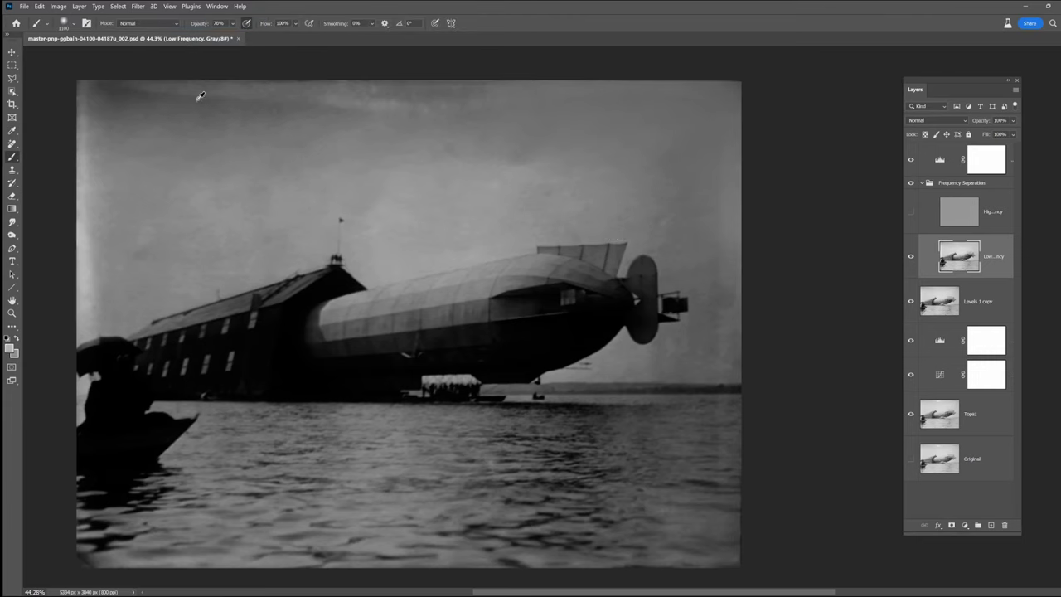
- Paint the sampled tone over the upper sky, then lower the brush size and opacity and paint over the faded left edge
scroll(282, 147, down, 2)
drag(282, 148, 415, 204)
key([)
key([)
key([)
click(233, 23)
click(232, 40)
drag(240, 326, 230, 266)
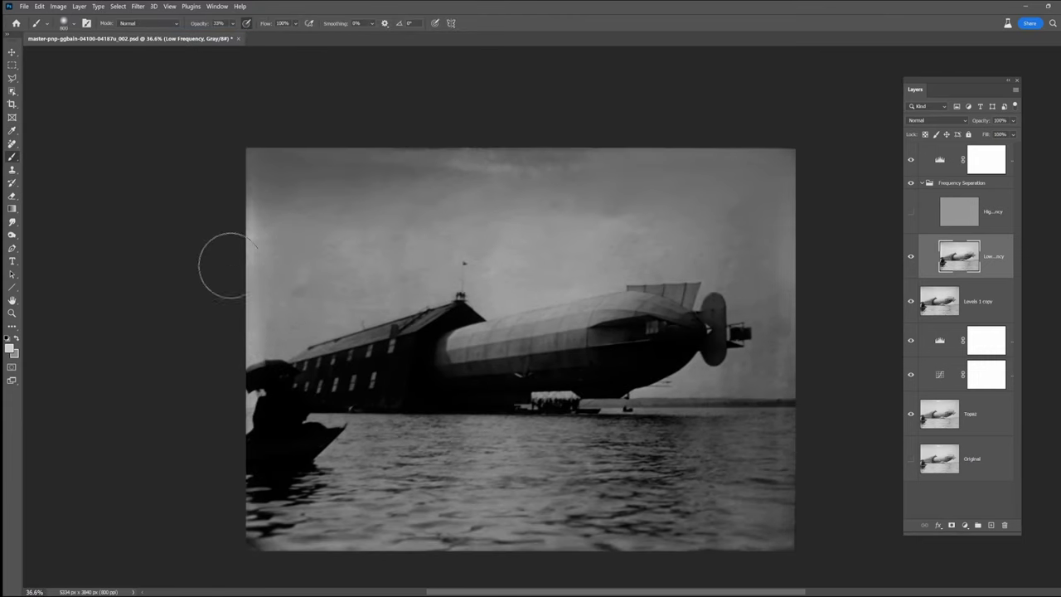
- Sample nearby sky tones and paint over the uneven patches along the upper edge and right side of the sky, varying the brush size
alt+click(497, 171)
drag(529, 157, 493, 152)
alt+click(604, 185)
mouse_move(604, 184)
mouse_down()
mouse_move(674, 185)
mouse_move(498, 201)
mouse_up()
key(])
key(])
key(])
key(])
key(])
key(])
key(])
key(bracketleft)
key(bracketleft)
key(bracketleft)
key(bracketleft)
key(bracketleft)
key(bracketleft)
key(bracketleft)
key(bracketleft)
key(bracketleft)
key(bracketleft)
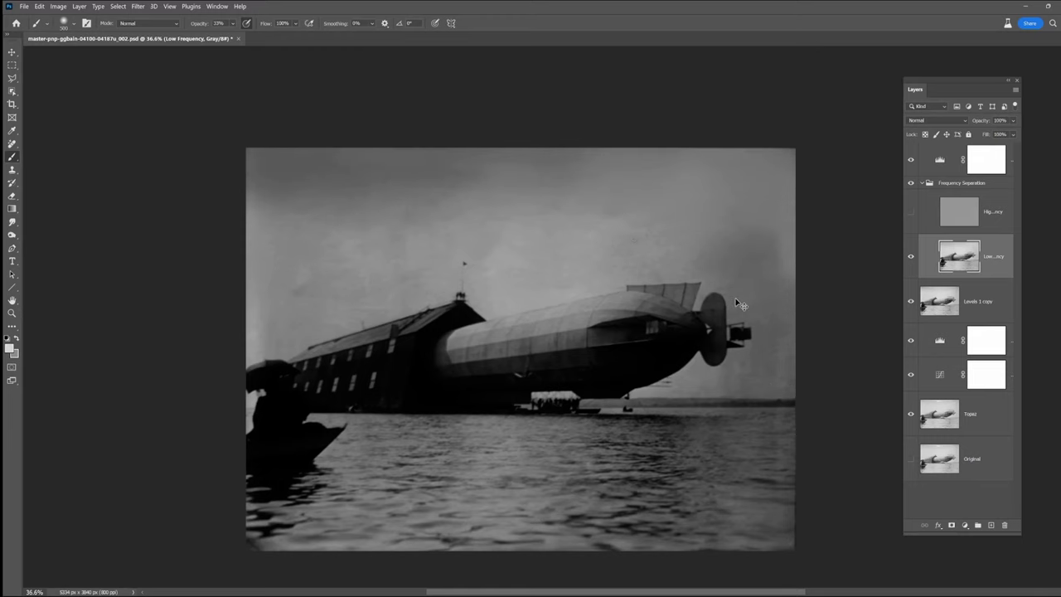
- Show the high-frequency layer without the darkening Levels, collapse the Frequency Separation group and compare the photo with and without it
click(911, 159)
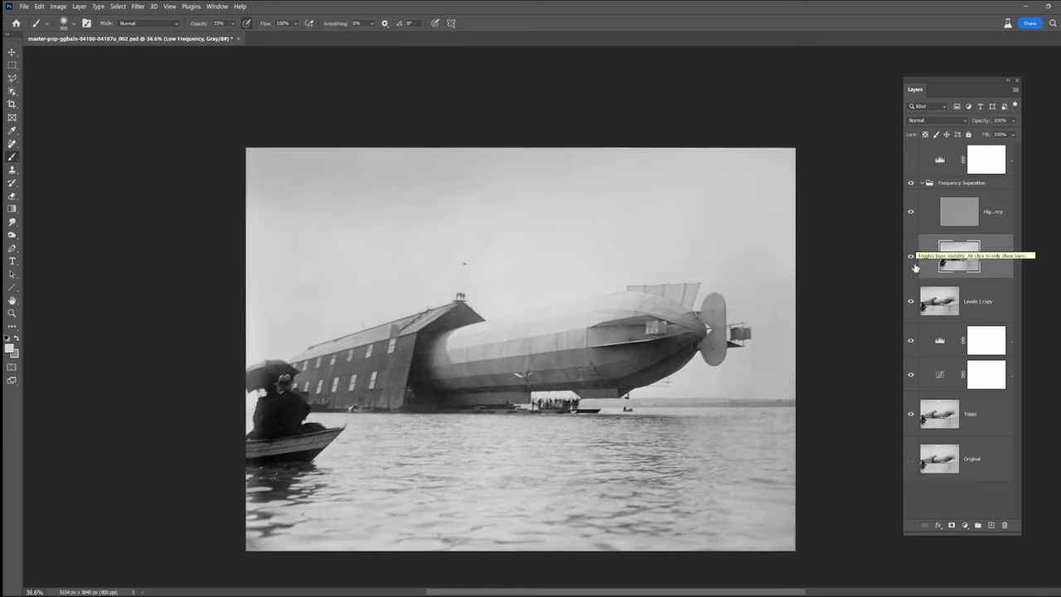
click(920, 183)
scroll(718, 199, up, 2)
click(911, 184)
click(910, 184)
click(911, 184)
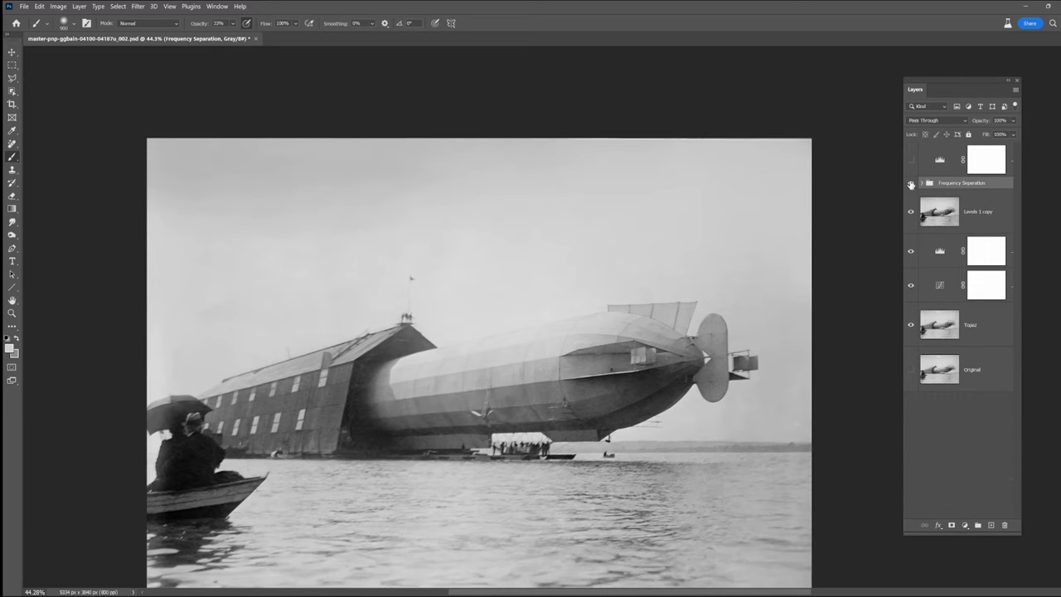
click(911, 159)
click(912, 183)
click(911, 159)
- Add a new layer above the Frequency Separation group and remove the light strip along the photo's upper-right edge with a 100 px Remove brush
key(j)
click(990, 525)
key(bracketright)
key(bracketright)
key(bracketright)
drag(498, 138, 821, 139)
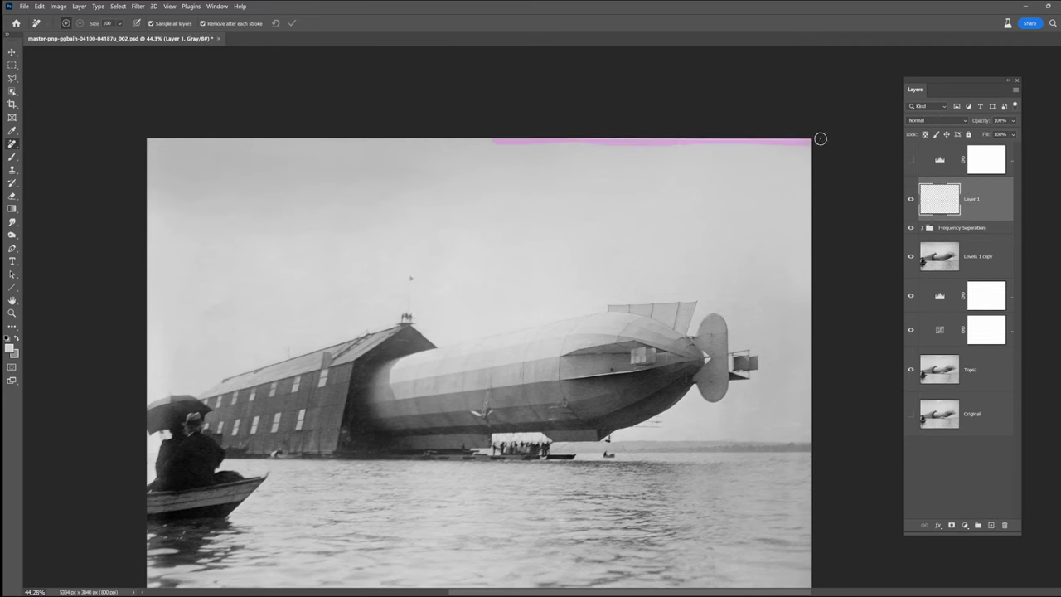
- Merge the new retouching layer with the Frequency Separation group
drag(671, 398, 670, 309)
shift+click(976, 228)
right_click(977, 228)
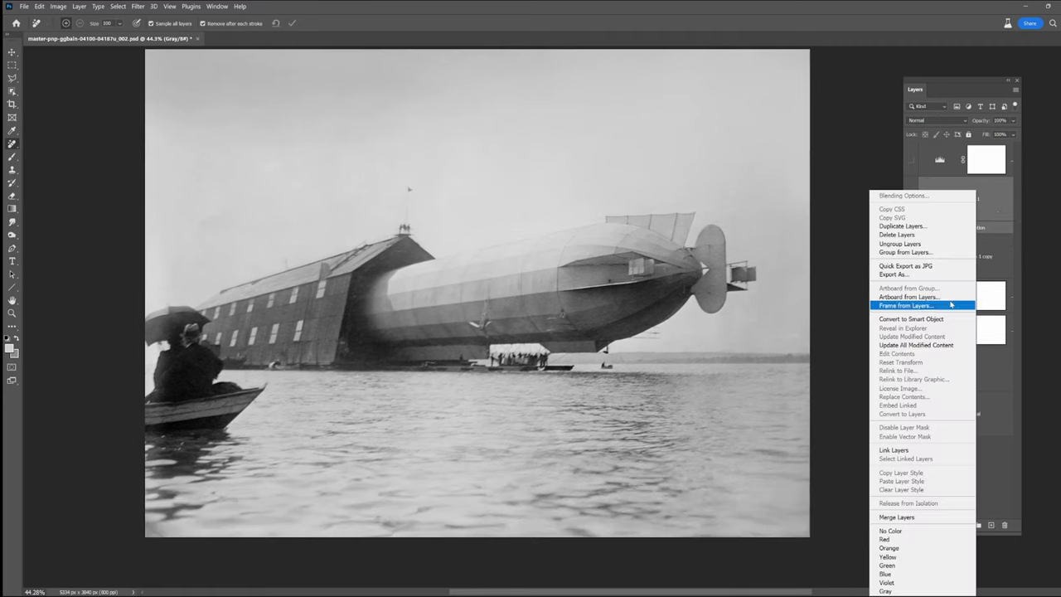
click(903, 519)
- Add a Levels adjustment with darker midtones and limit it to the photo's right edge with a gradient on its mask
click(965, 524)
click(977, 387)
drag(933, 251, 953, 251)
click(1034, 135)
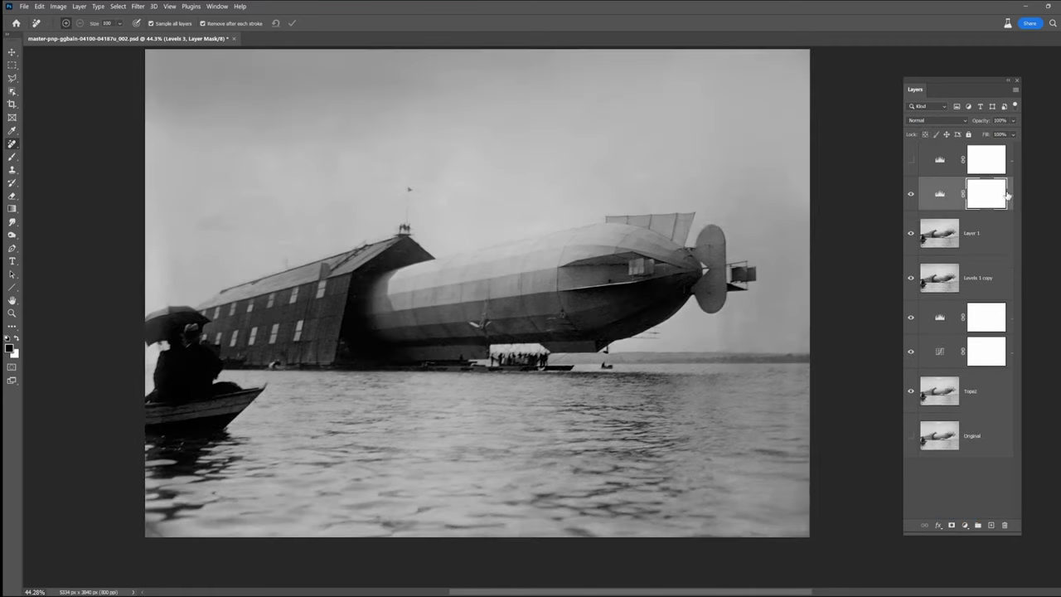
click(12, 209)
drag(811, 307, 754, 302)
- Fine-tune the midtones of the right-edge Levels adjustment while checking it under the darkening Levels layer
click(911, 160)
double_click(940, 194)
drag(940, 136, 489, 131)
drag(501, 246, 481, 245)
click(581, 130)
click(912, 159)
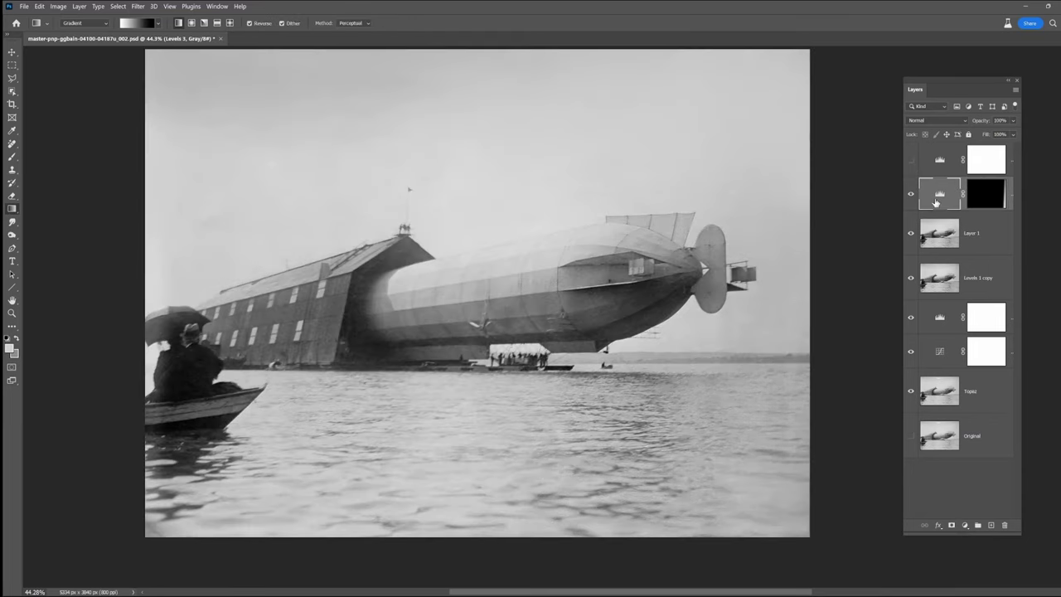
- Add another Levels adjustment with darker midtones and limit it to the photo's left edge with a mask gradient
click(965, 526)
click(976, 387)
drag(481, 247, 515, 246)
click(581, 129)
drag(144, 232, 200, 230)
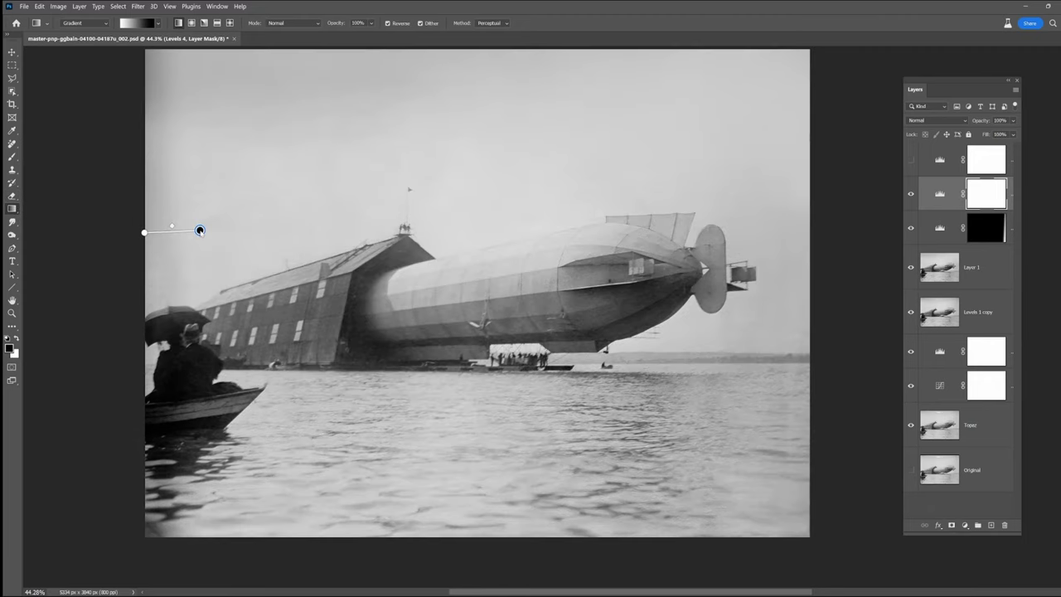
- Set the left-edge Levels midtones to 0.77, checking the match under the darkening Levels layer
click(911, 160)
double_click(940, 194)
drag(511, 246, 491, 246)
click(911, 160)
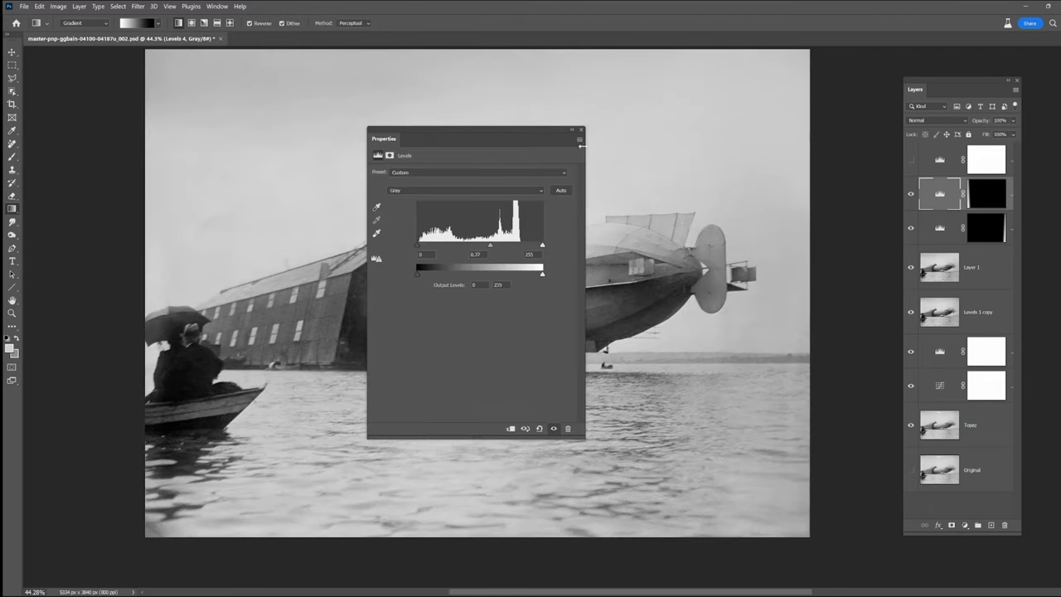
click(581, 129)
- Compare the photo's left edge with and without the new Levels adjustment
scroll(188, 350, up, 6)
drag(188, 350, 499, 291)
click(910, 195)
click(910, 195)
scroll(755, 285, down, 6)
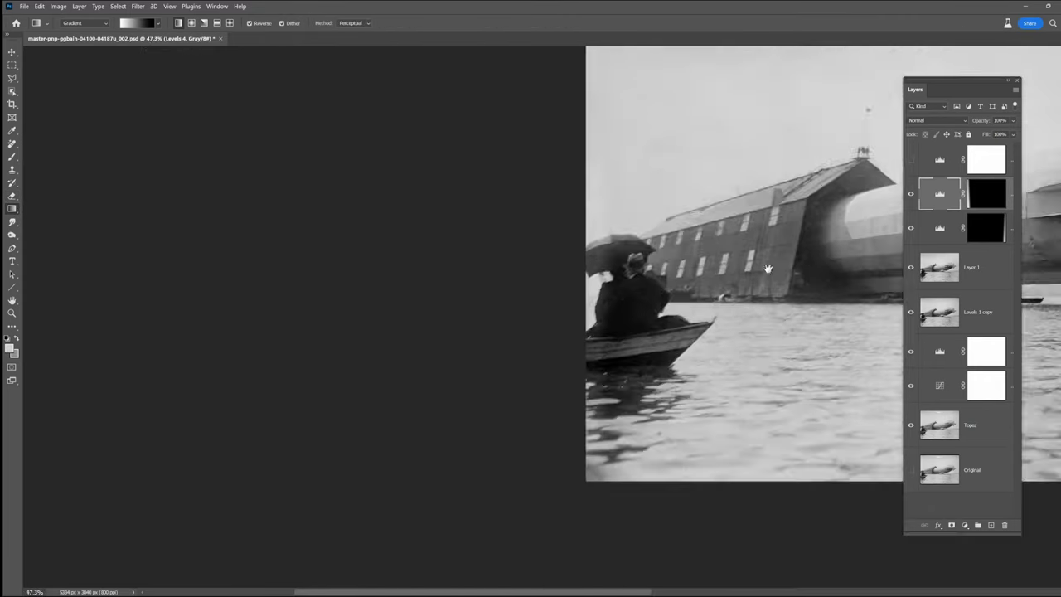
drag(755, 285, 348, 353)
- Merge the two edge Levels adjustments with the retouched layer below and delete the darkening Levels layer
click(1011, 262)
shift+click(940, 192)
right_click(923, 185)
right_click(1010, 189)
click(1012, 491)
drag(998, 168, 1006, 524)
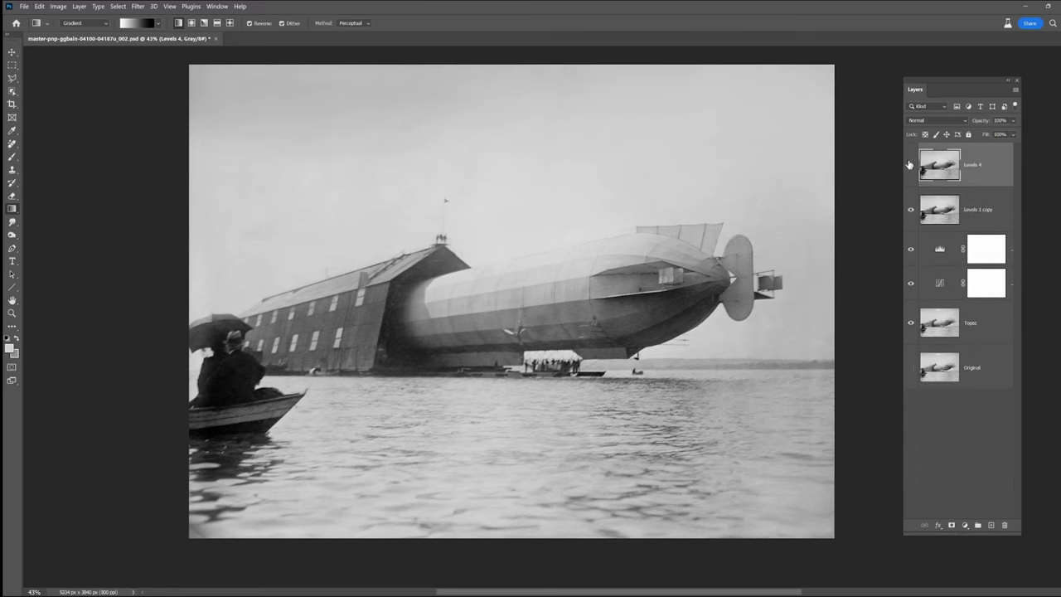
- Compare the restored photo with an earlier layer shown on its own and select the Original layer
alt+click(911, 319)
alt+click(911, 319)
click(970, 367)
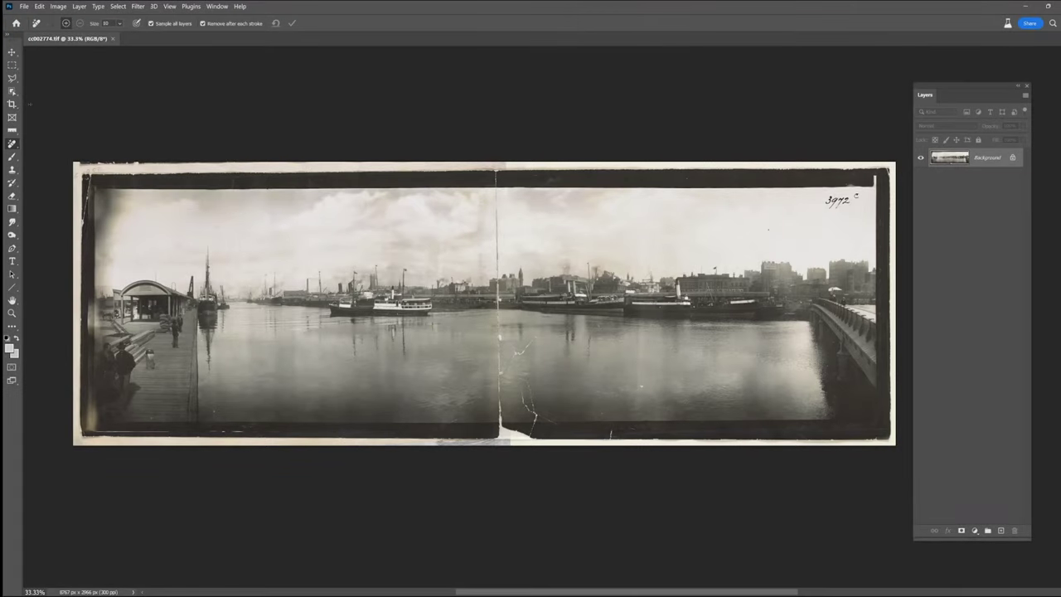
- Crop the harbour panorama to the picture inside its dark border, with the crop fill set to Background (default)
key(c)
drag(95, 188, 877, 429)
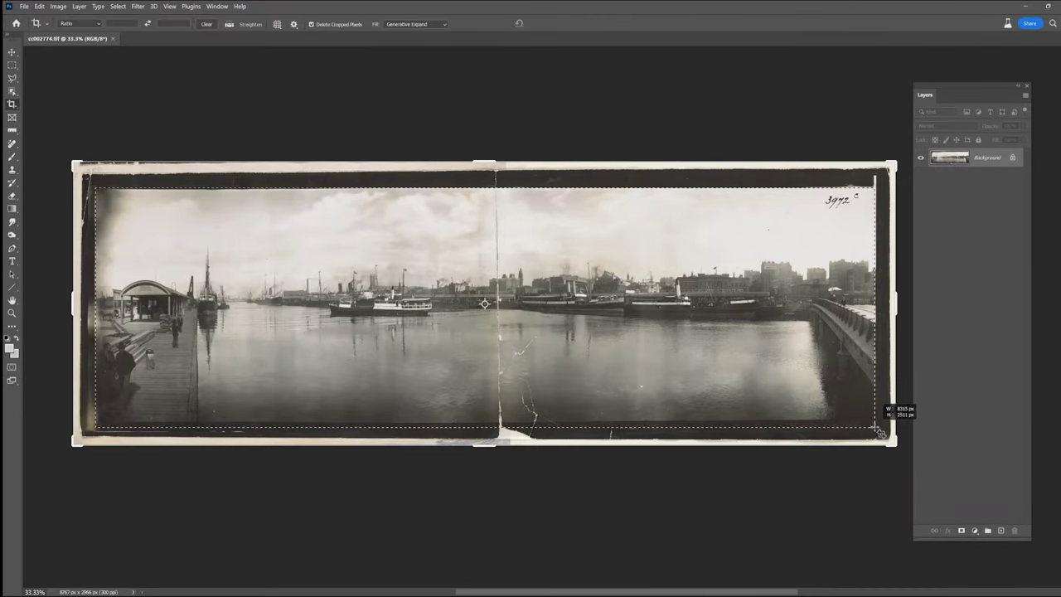
key(Return)
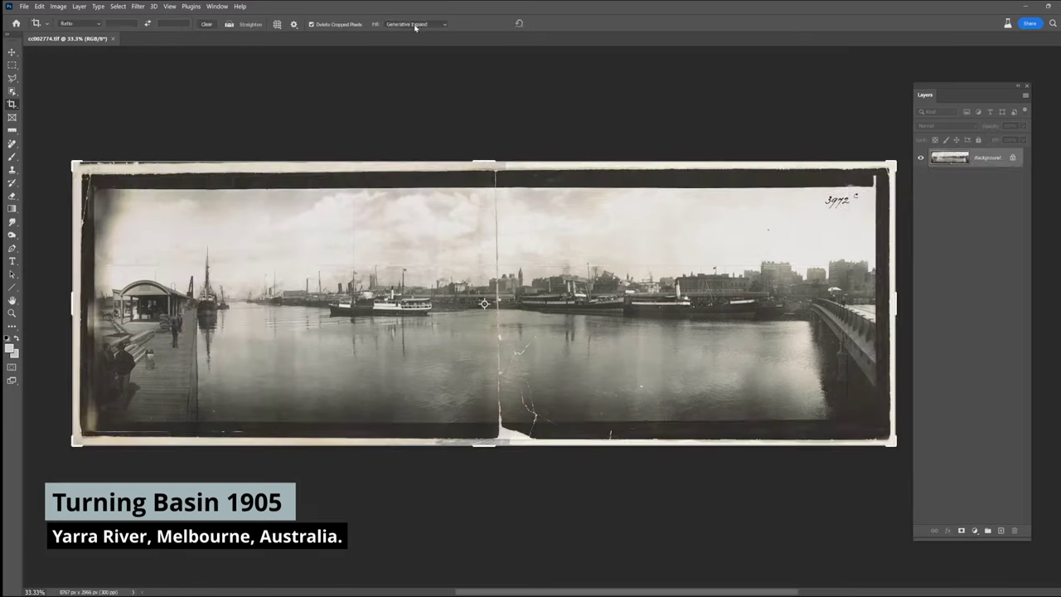
click(415, 24)
click(410, 28)
drag(98, 190, 883, 419)
key(Return)
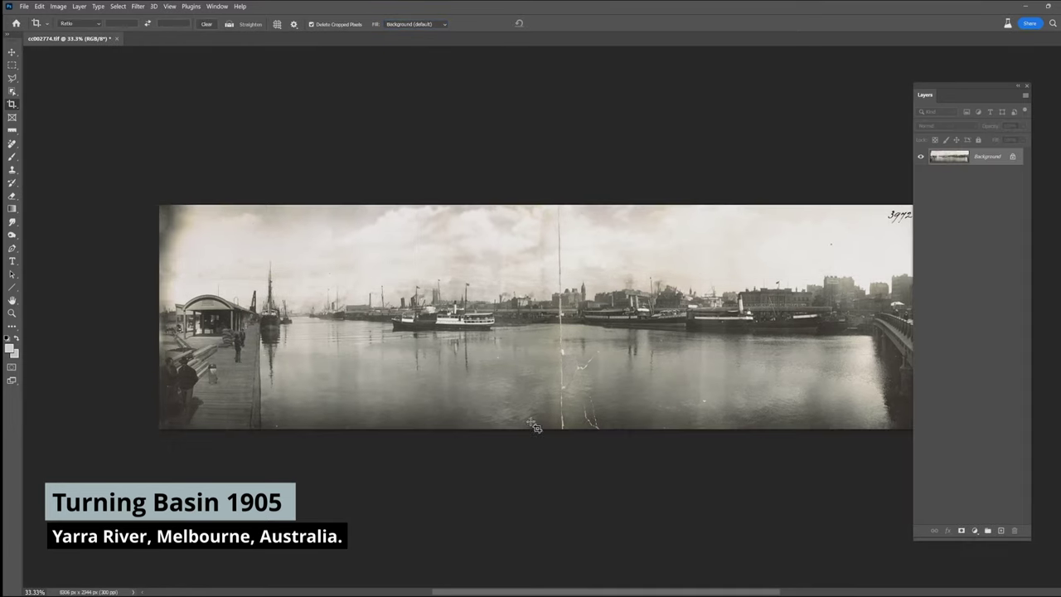
- Neutralise the panorama's tint with Hue/Saturation set to Colorize at saturation 0, and raise contrast in Levels with black input 35 and a lower white input
scroll(540, 358, up, 4)
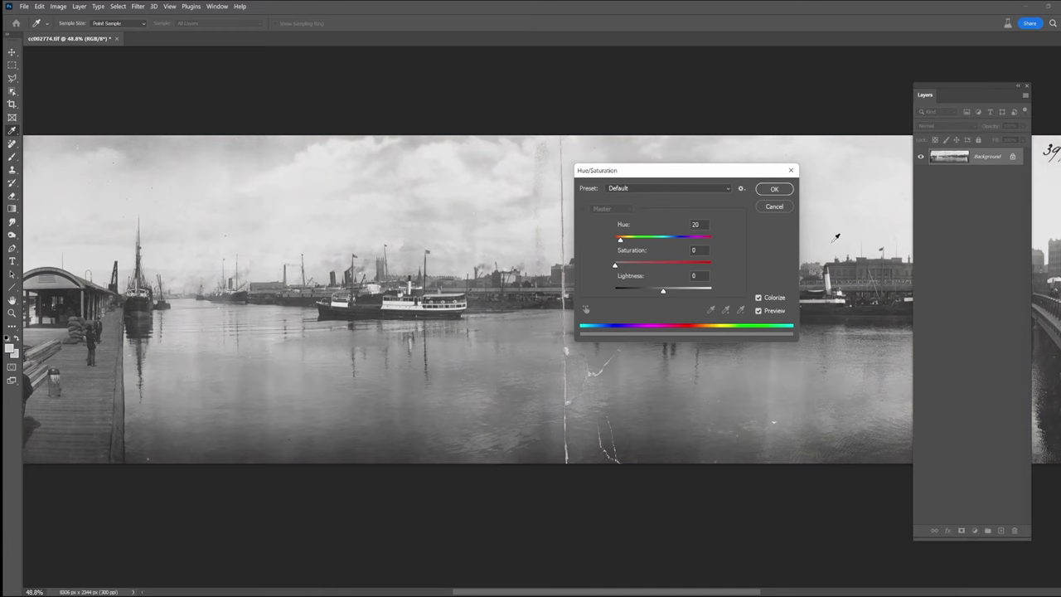
click(772, 190)
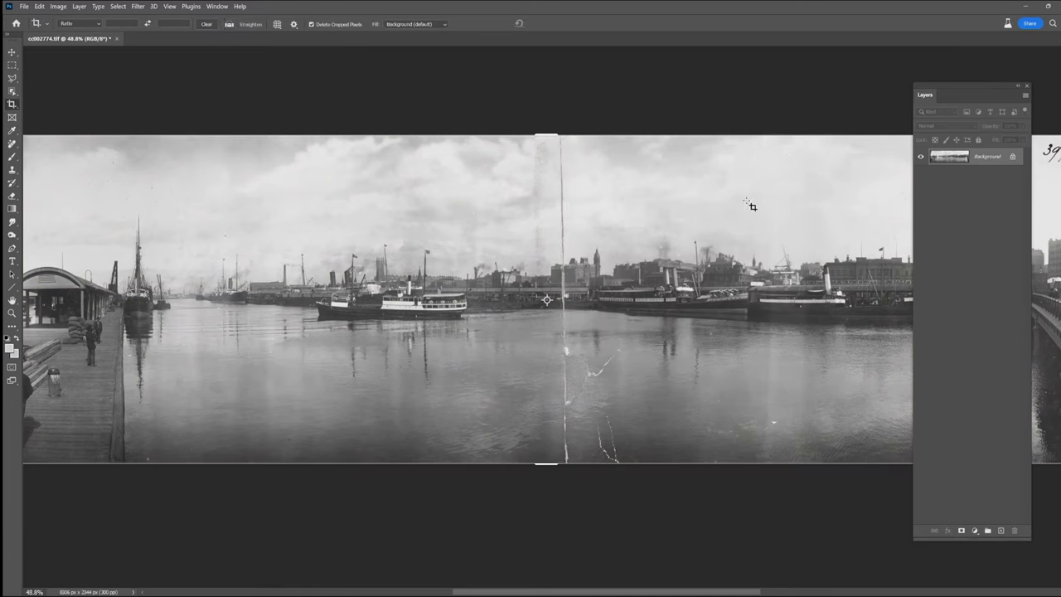
key(ctrl+l)
drag(779, 276, 797, 275)
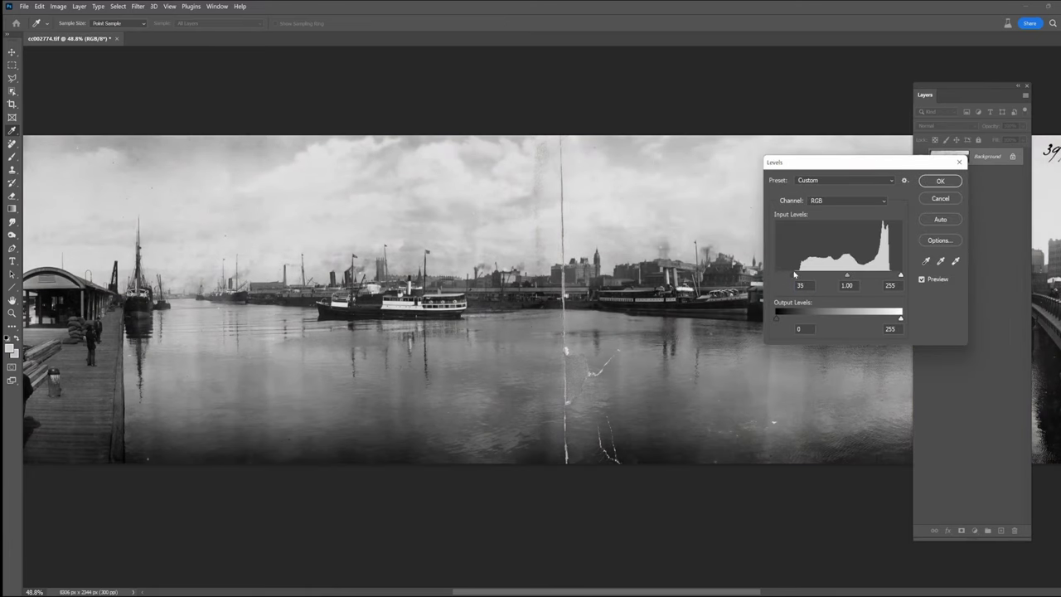
drag(901, 275, 835, 277)
click(940, 181)
key(c)
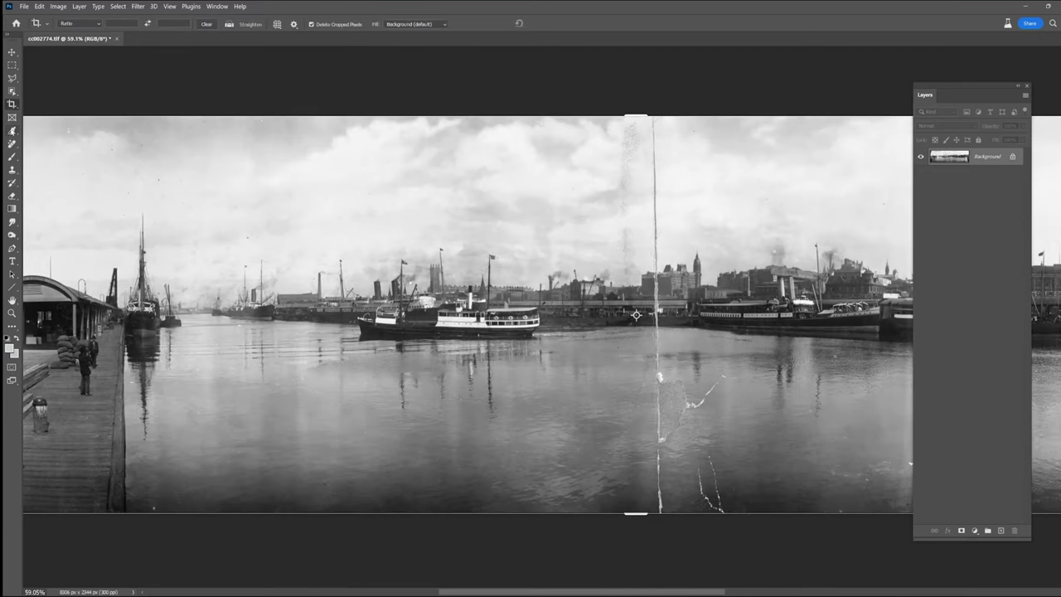
- Remove the vertical crease, the torn patch and the branching crack from the water with the Remove tool
click(11, 143)
scroll(608, 184, up, 5)
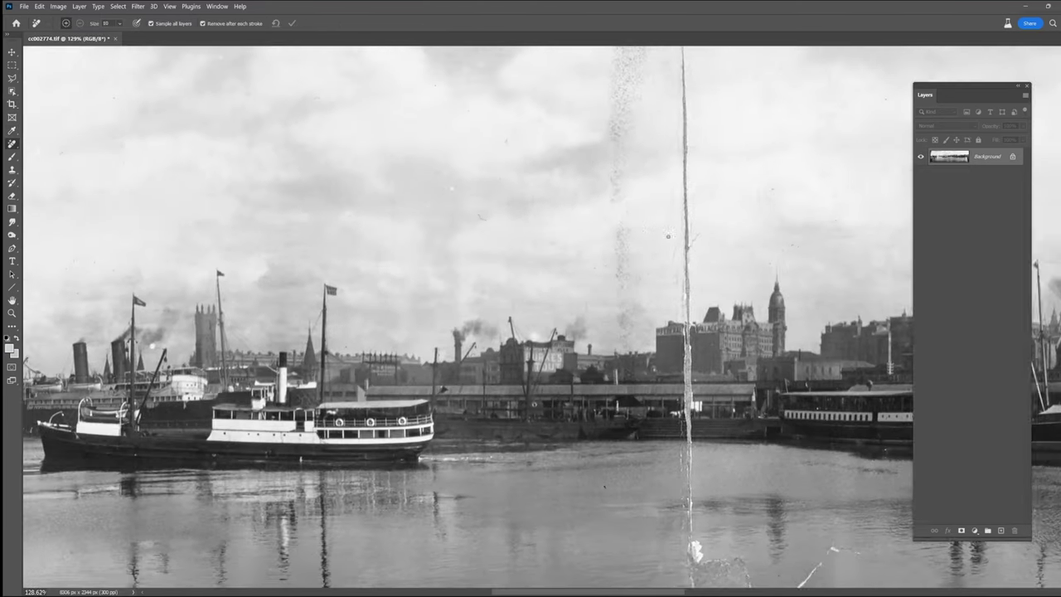
scroll(608, 184, up, 2)
drag(518, 424, 511, 113)
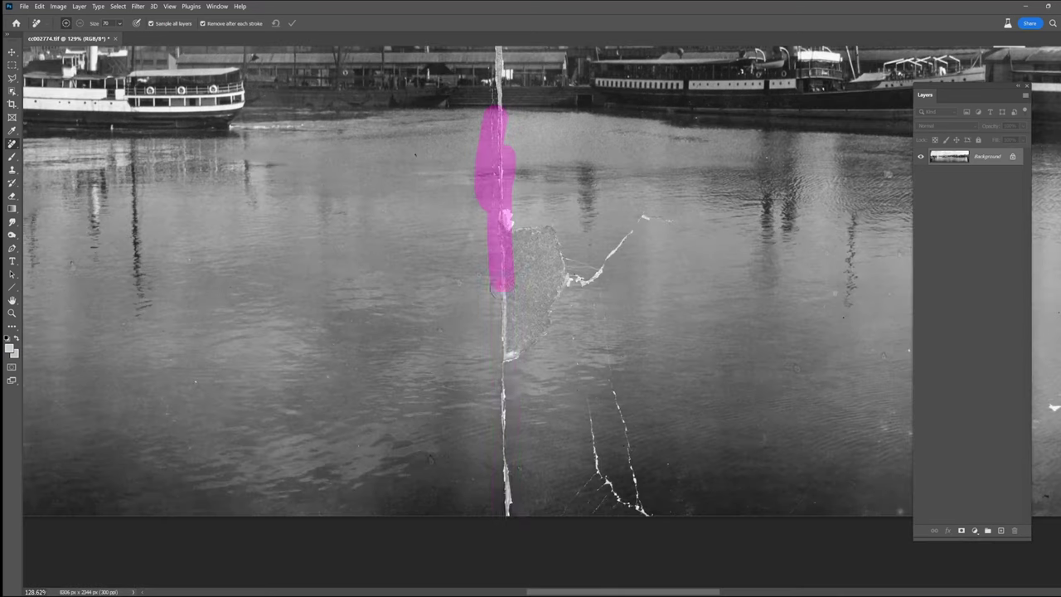
drag(502, 287, 508, 515)
drag(509, 224, 514, 357)
mouse_move(572, 280)
mouse_down()
mouse_move(599, 275)
mouse_move(647, 218)
mouse_up()
- Remove the thin cracks near the water's lower edge with a smaller brush, and the crease running through the Federal Palace building
key(bracketleft)
key(bracketleft)
key(bracketleft)
drag(604, 355, 649, 530)
drag(591, 402, 643, 511)
drag(527, 466, 520, 469)
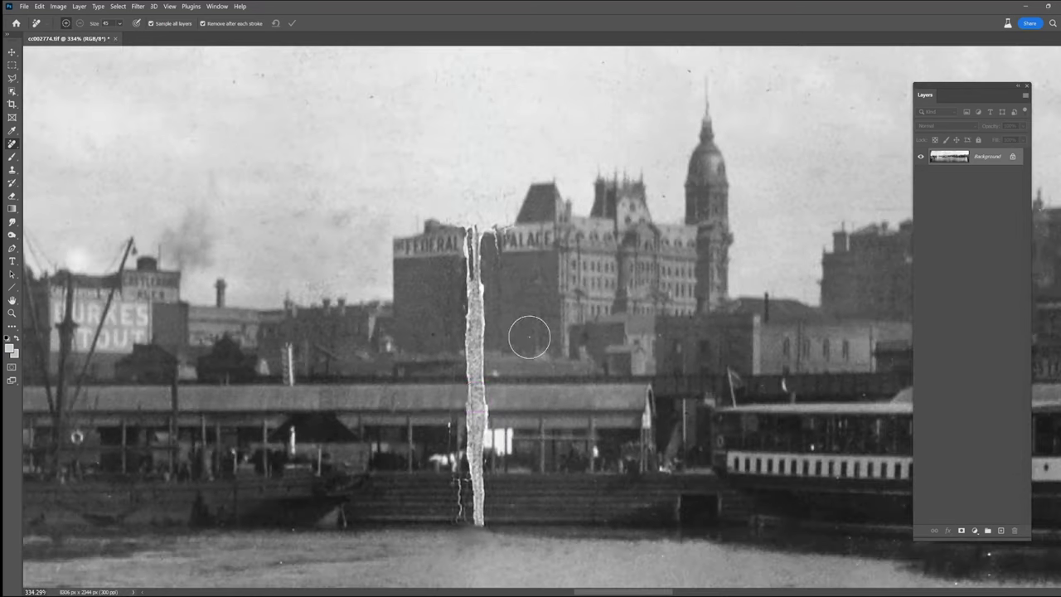
mouse_move(474, 226)
mouse_down()
mouse_move(481, 446)
mouse_move(460, 522)
mouse_up()
drag(468, 203, 510, 198)
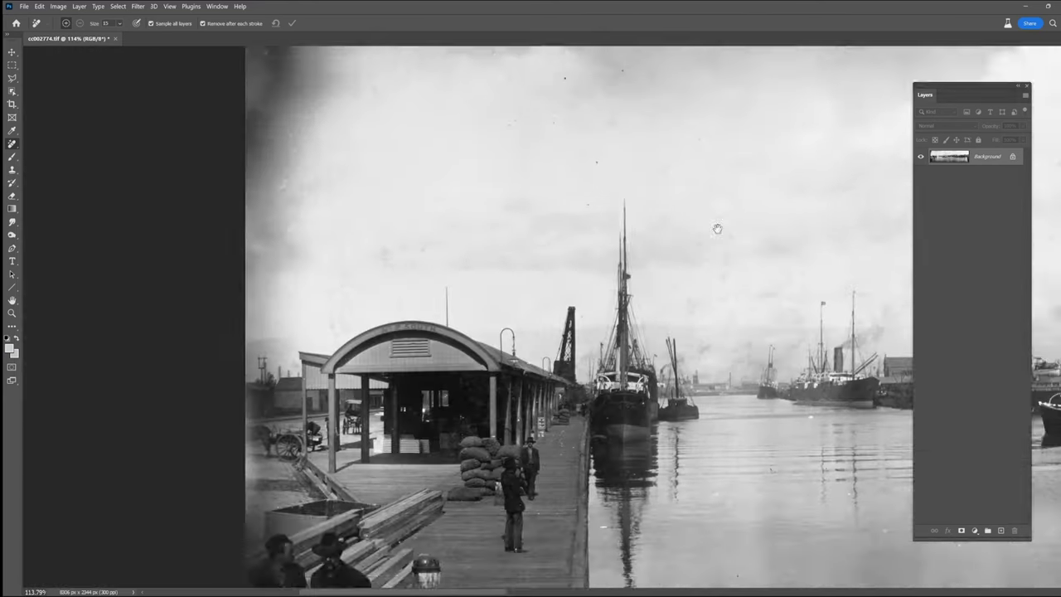
- Remove dust spots from the sky and water in the left and middle parts of the panorama
drag(478, 136, 487, 151)
drag(438, 556, 438, 551)
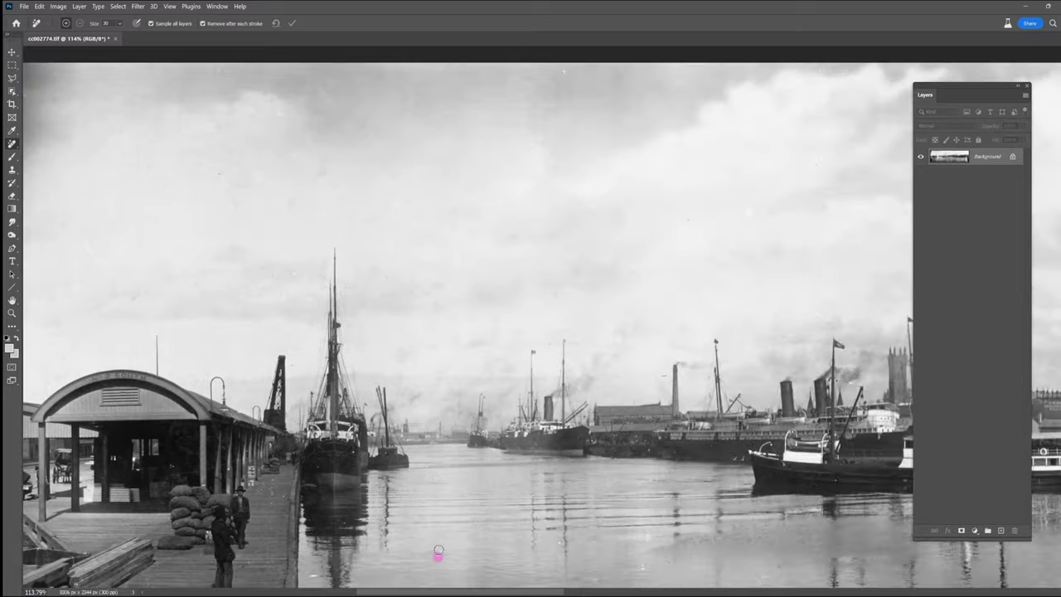
drag(592, 267, 594, 262)
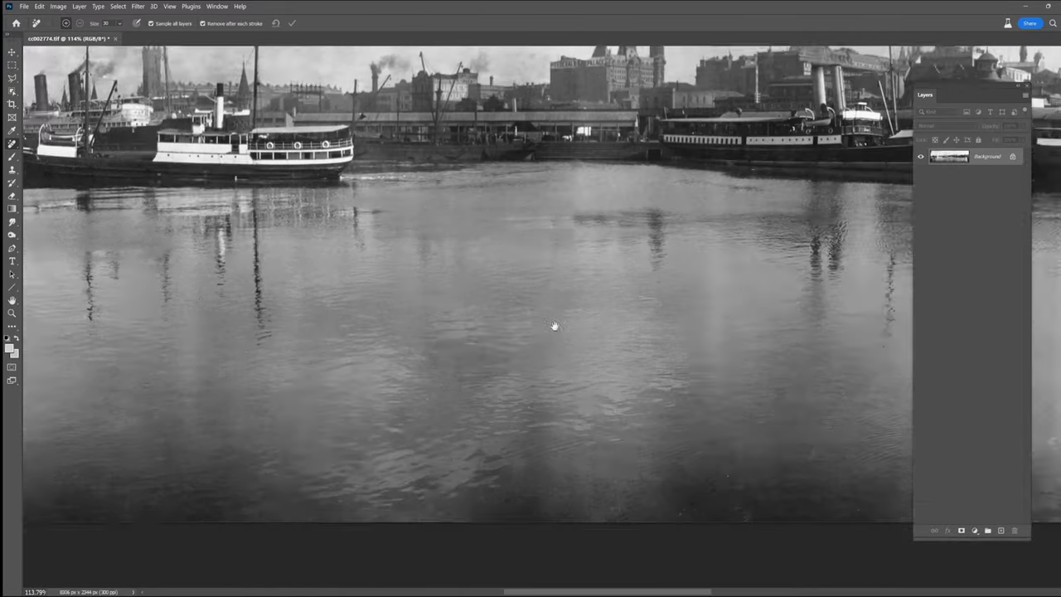
drag(611, 505, 615, 483)
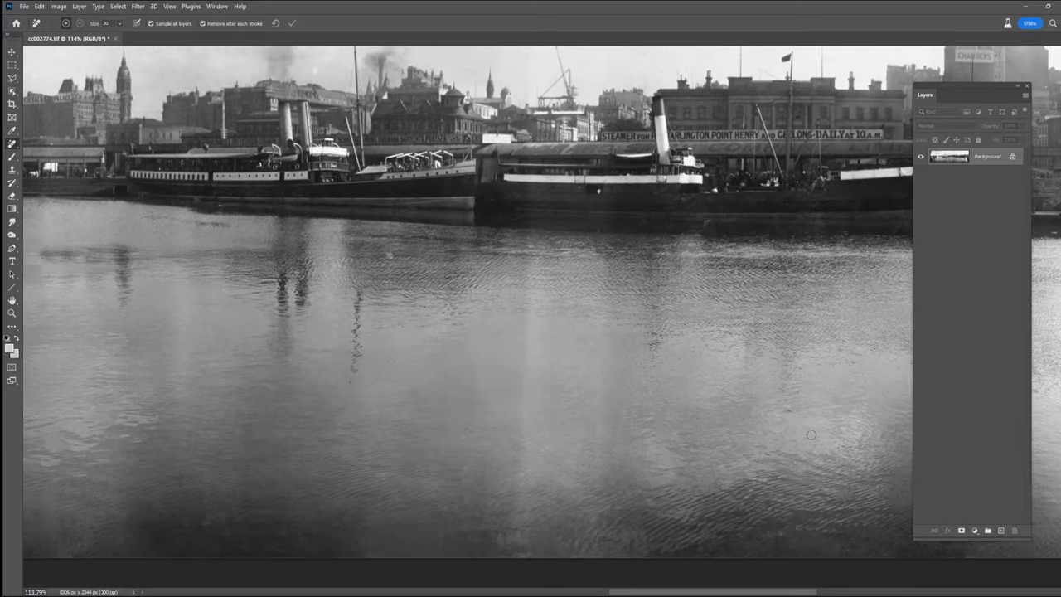
- Remove specks and scratches from the water and sky in the right part of the panorama
scroll(797, 361, right, 5)
drag(807, 386, 622, 570)
click(367, 121)
drag(187, 432, 670, 468)
drag(278, 476, 268, 483)
drag(731, 155, 647, 264)
drag(621, 198, 299, 196)
- Enlarge the Remove brush and remove the handwritten number from the sky near the upper-right corner
key(bracketright)
key(bracketright)
key(bracketright)
key(bracketright)
key(bracketright)
drag(720, 192, 713, 211)
drag(647, 162, 724, 174)
scroll(804, 442, down, 2)
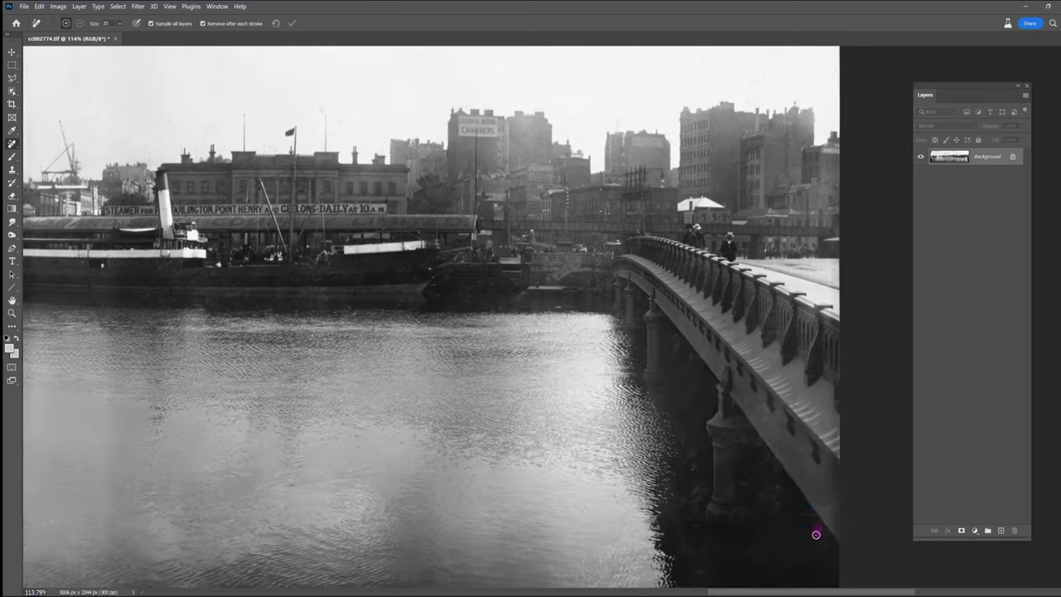
- Remove the remaining specks from the water around the central steamer and the left side of the harbour
scroll(815, 533, left, 20)
scroll(711, 202, down, 3)
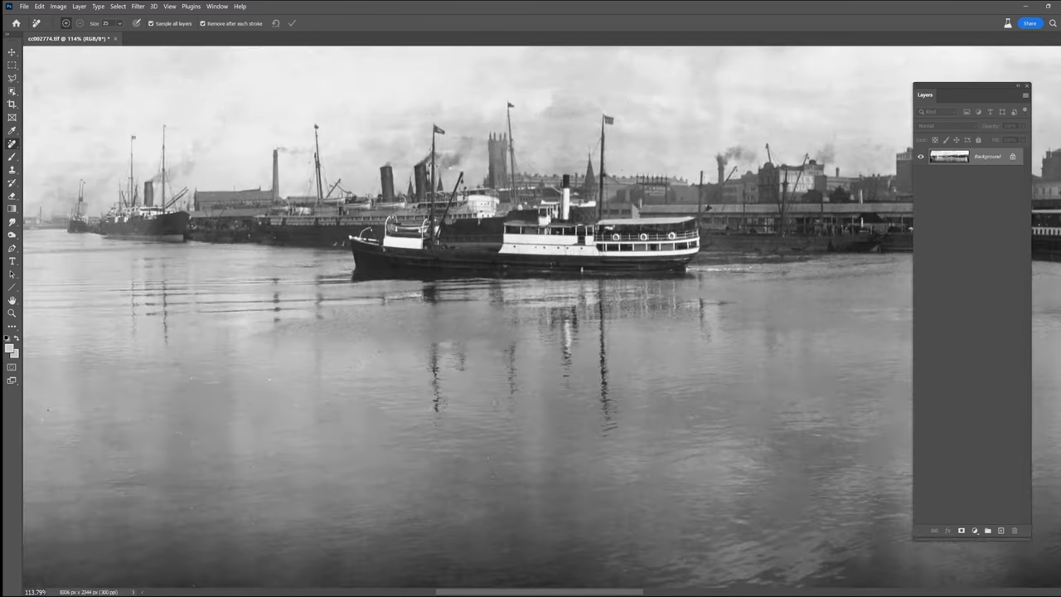
scroll(718, 473, left, 5)
drag(537, 436, 546, 423)
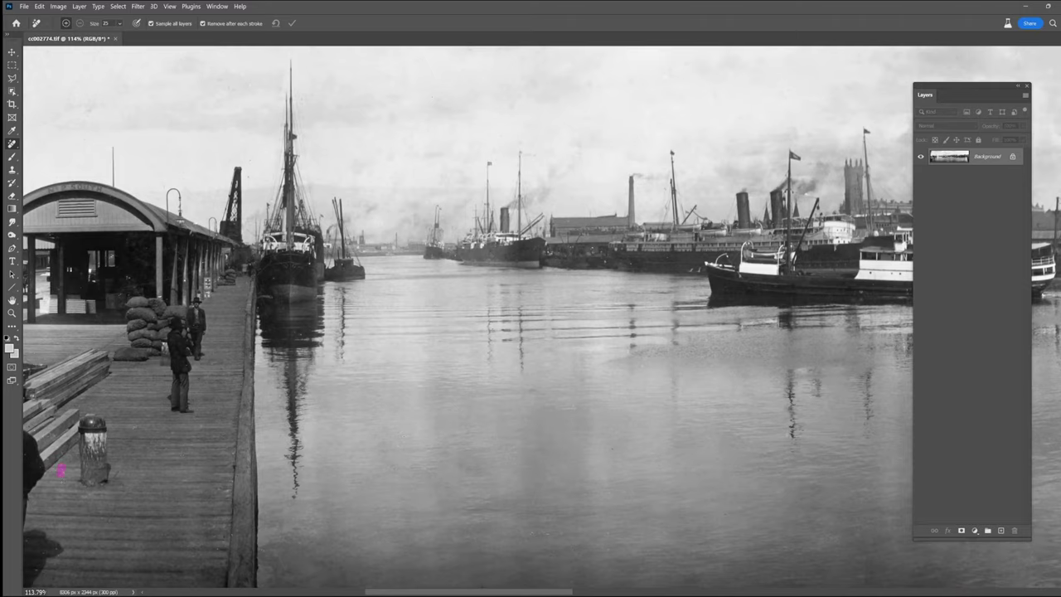
- Shrink the Remove brush and clear the small marks from the wharf at the left end of the panorama
scroll(352, 289, down, 3)
scroll(351, 290, left, 5)
drag(539, 268, 449, 449)
key([)
key([)
key([)
key([)
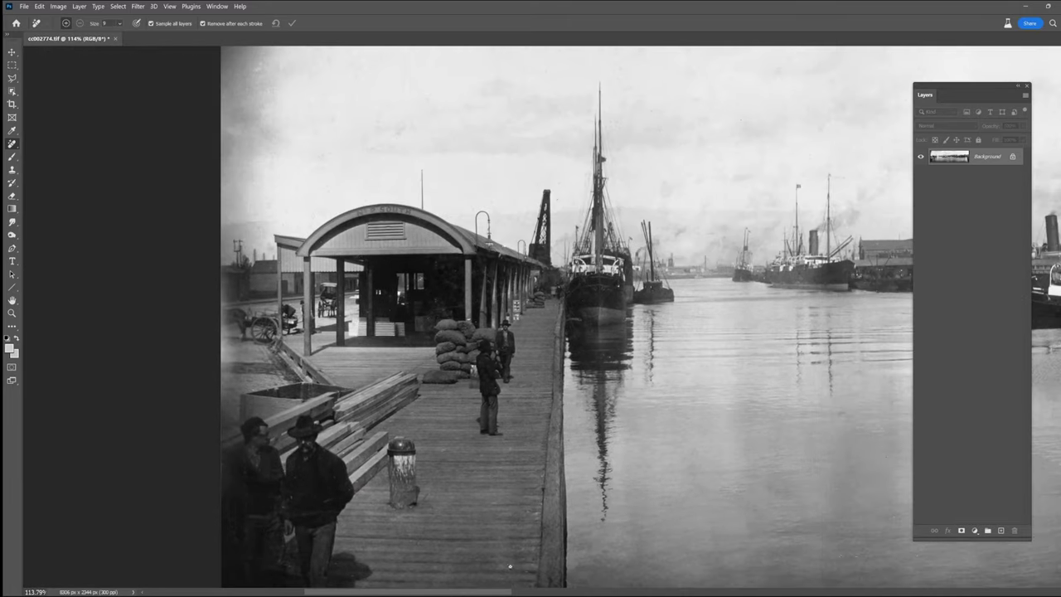
drag(544, 353, 577, 419)
- Enlarge the Remove brush and brush over the remaining larger blemishes in the panorama
scroll(577, 418, down, 5)
key(])
key(])
key(])
key(])
key(])
key(])
key(])
key(])
key(])
key(])
key(])
key(])
key(])
key(])
drag(548, 223, 550, 227)
key(])
key(])
key(])
key(])
mouse_move(404, 312)
mouse_down()
mouse_move(398, 320)
mouse_move(393, 188)
mouse_up()
key(bracketleft)
key(bracketleft)
scroll(355, 461, down, 6)
drag(604, 509, 629, 508)
- Add a Levels adjustment that lightens the midtones and invert its mask to hide the effect
click(975, 530)
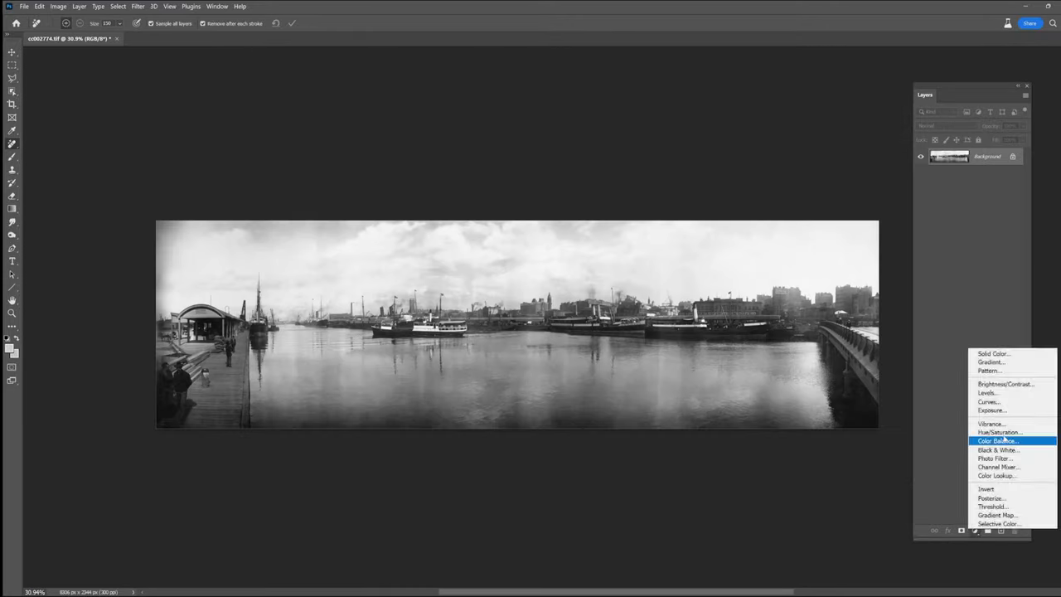
click(989, 393)
drag(927, 307, 887, 307)
click(1031, 165)
key(ctrl+i)
- Paint the Levels mask white with a large brush along the panorama's bottom edge, correcting the lower-left corner in black
key(b)
click(17, 339)
key(])
key(])
key(])
key(])
key(])
key(])
key(])
key(])
drag(159, 440, 877, 448)
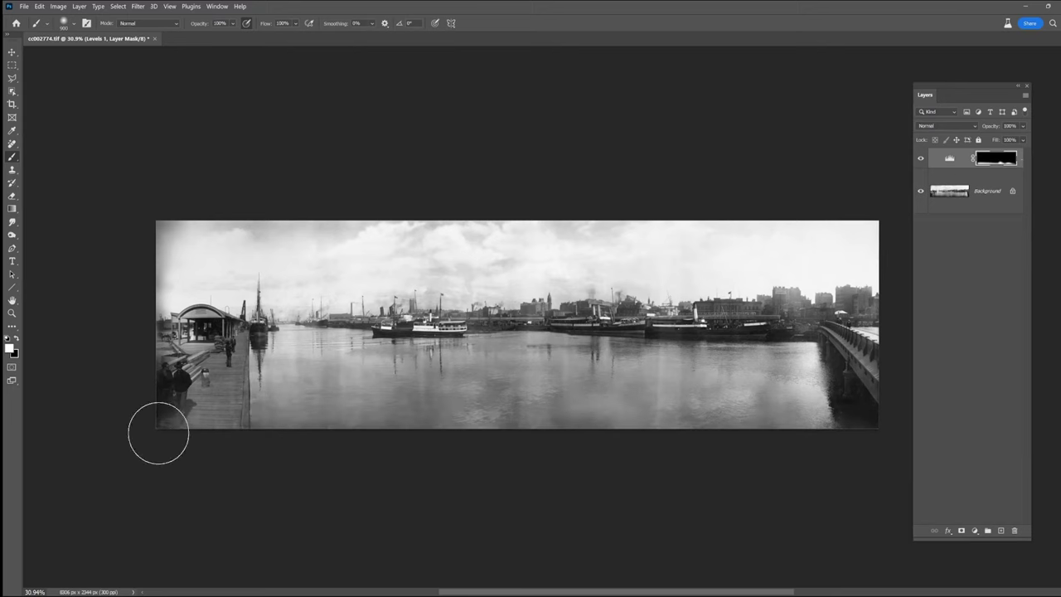
click(17, 339)
drag(208, 436, 160, 432)
click(1023, 140)
drag(1025, 154, 1014, 155)
- Add an empty layer and a second Levels adjustment that darkens the midtones, and invert its mask
click(1000, 531)
key(bracketleft)
key(bracketleft)
key(bracketleft)
key(bracketleft)
key(bracketleft)
click(975, 531)
click(988, 393)
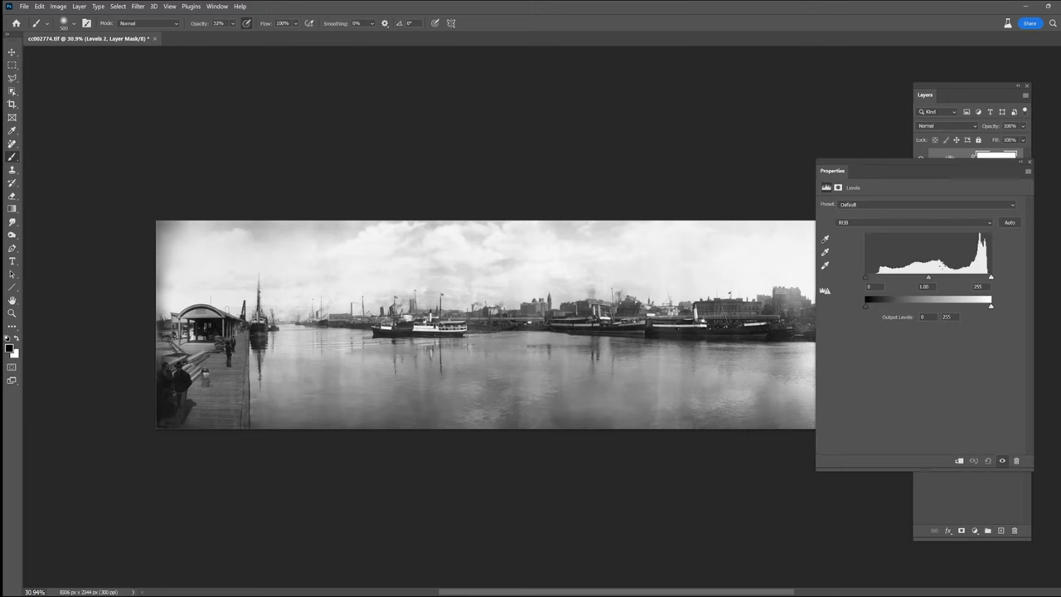
drag(929, 280, 949, 280)
click(1029, 165)
key(ctrl+i)
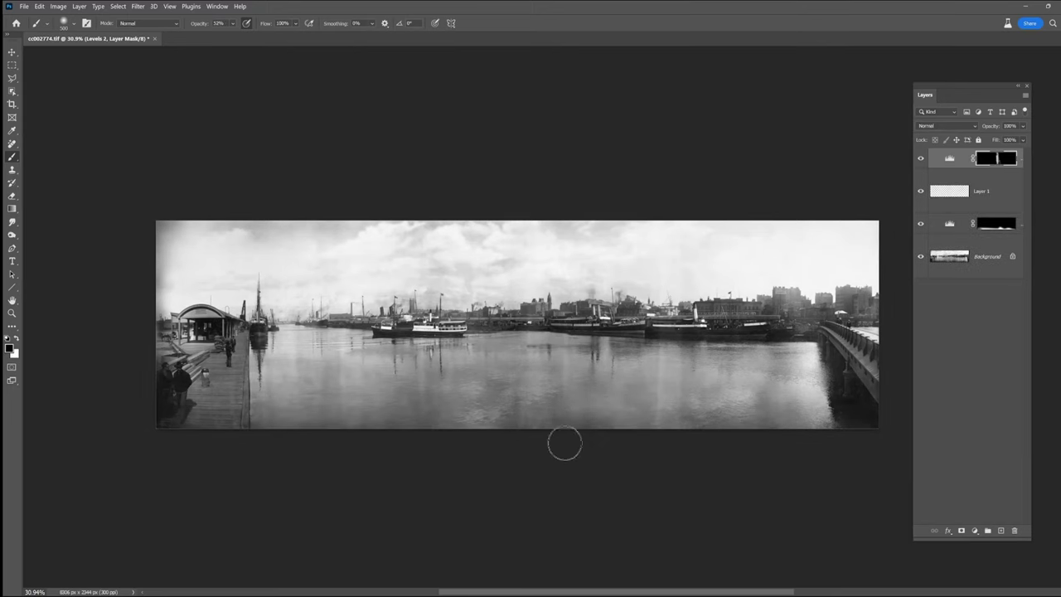
- Paint the second Levels mask white with a larger brush over the pale sky above the right-hand buildings
key(x)
key(bracketright)
key(bracketright)
key(bracketright)
key(bracketright)
drag(789, 294, 846, 290)
- Make the Background layer active and switch to the Clone Stamp tool
click(987, 257)
click(987, 158)
click(986, 257)
click(12, 170)
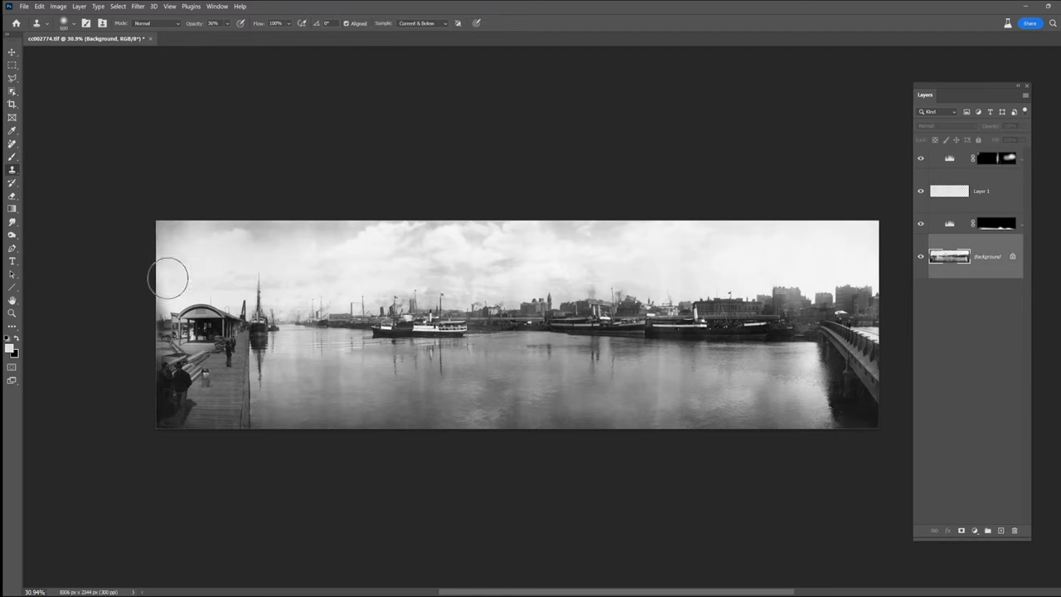
key(ctrl+l)
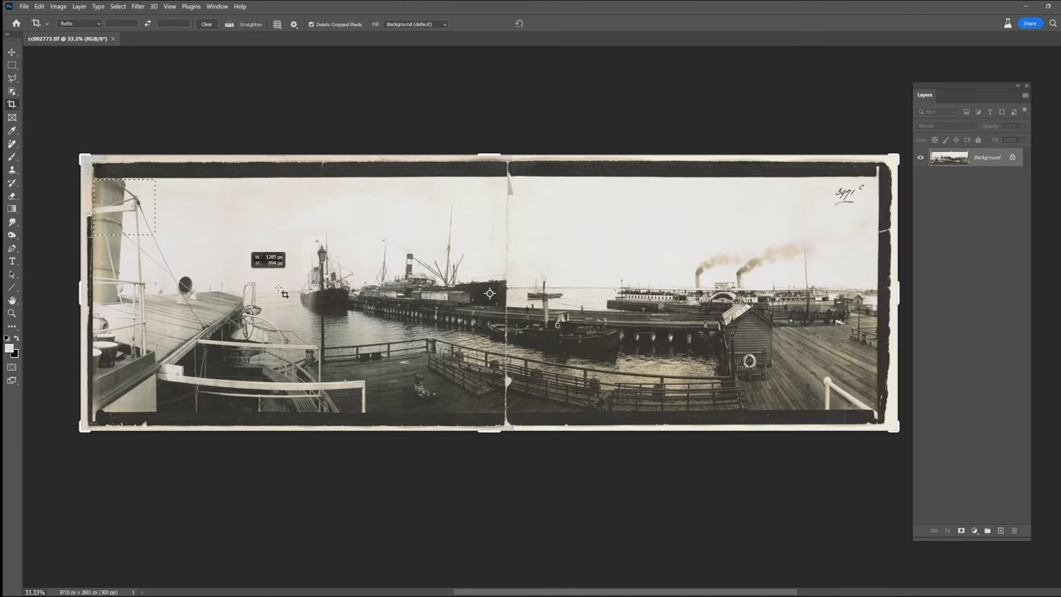
- Crop the borders off the Railway Pier panorama and remove its brown tint with Hue/Saturation
drag(285, 293, 877, 413)
key(Return)
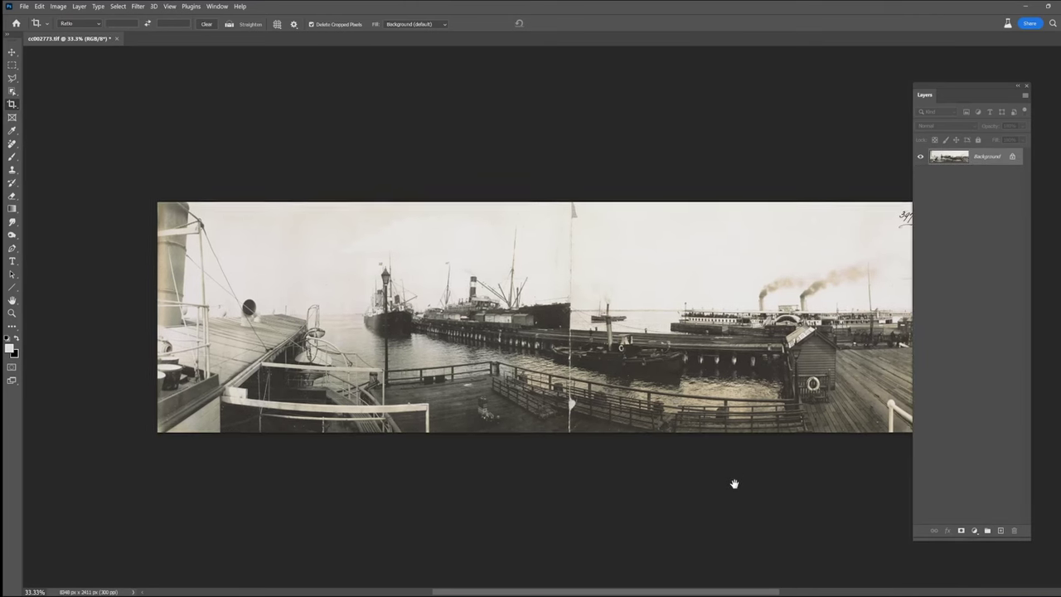
click(58, 6)
mouse_move(66, 31)
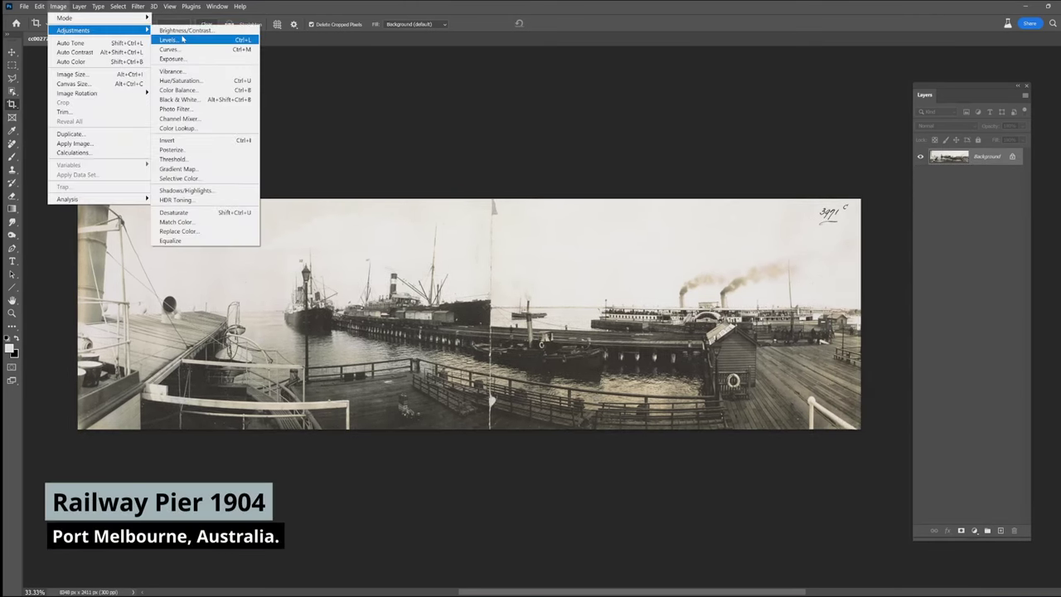
click(178, 99)
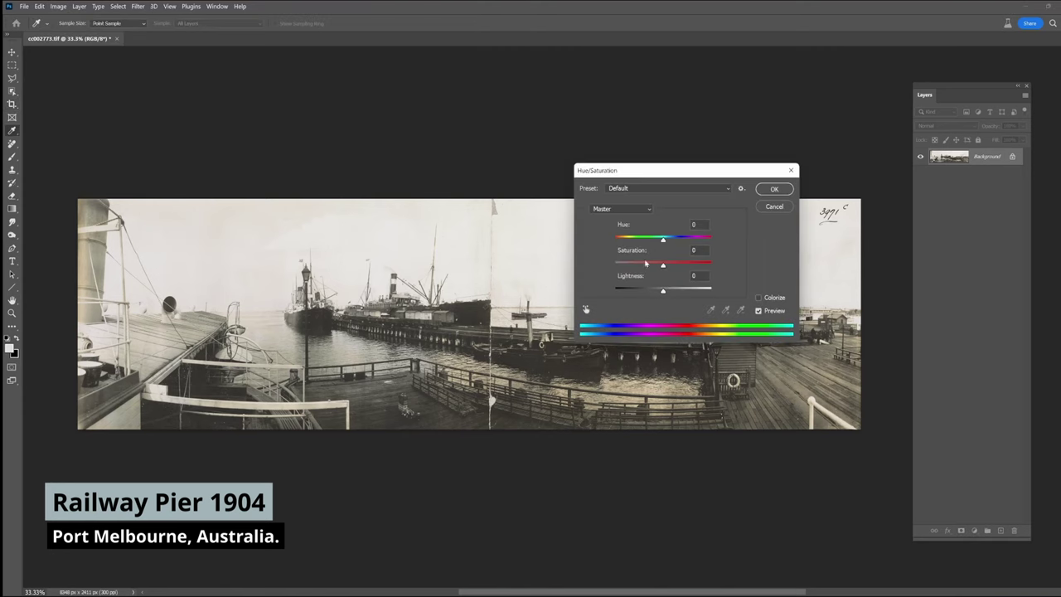
click(769, 188)
- Add a Curves adjustment that darkens the sky, lifts the shadows and midtones, and moves the black point inward
click(974, 530)
click(995, 400)
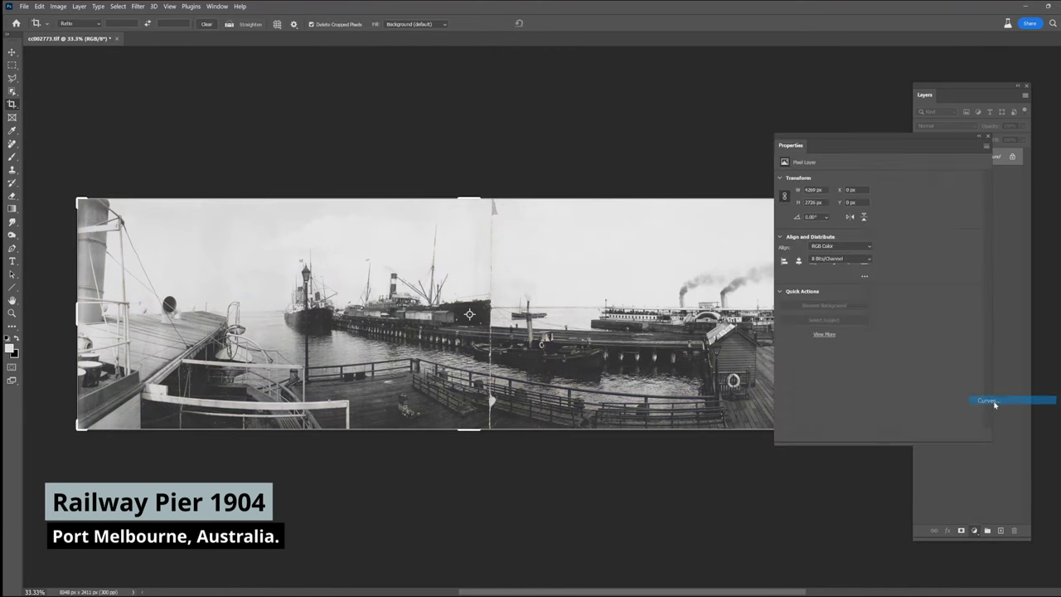
drag(694, 246, 694, 255)
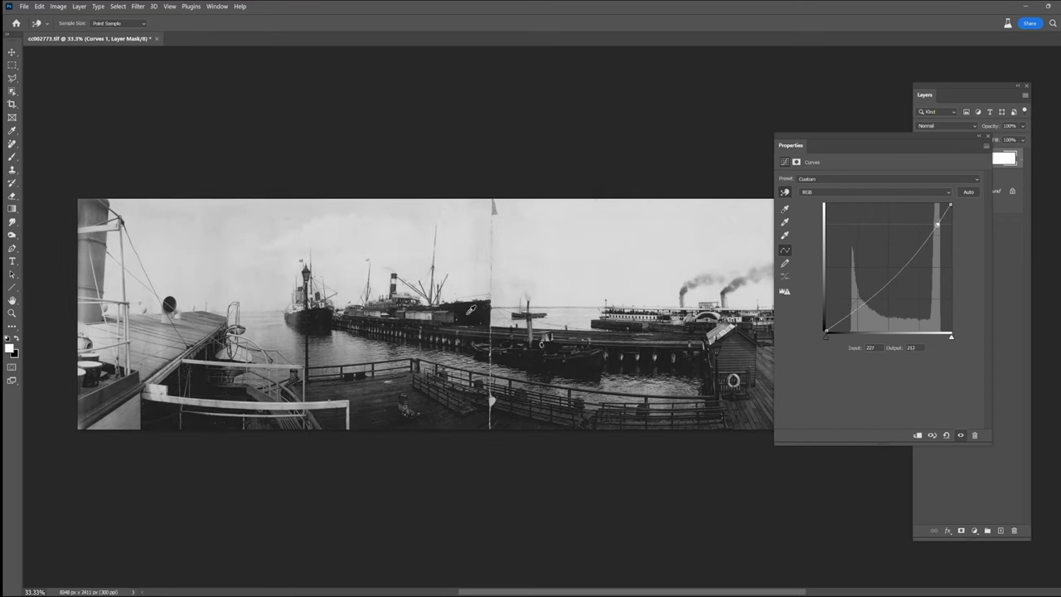
drag(470, 311, 470, 307)
mouse_move(665, 242)
mouse_down()
mouse_move(668, 260)
mouse_move(665, 242)
mouse_up()
drag(754, 385, 750, 377)
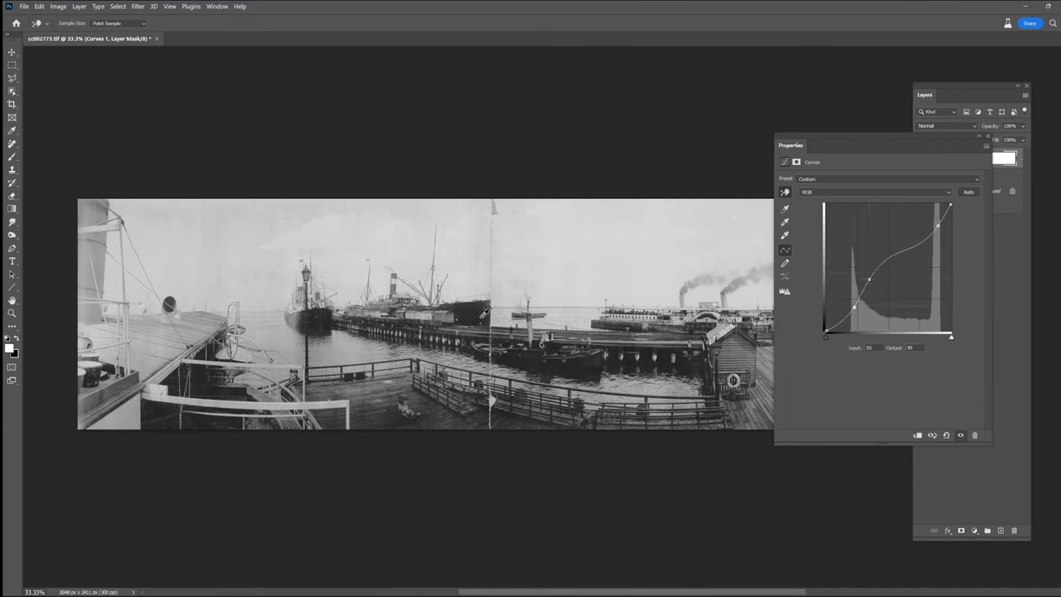
drag(843, 331, 843, 333)
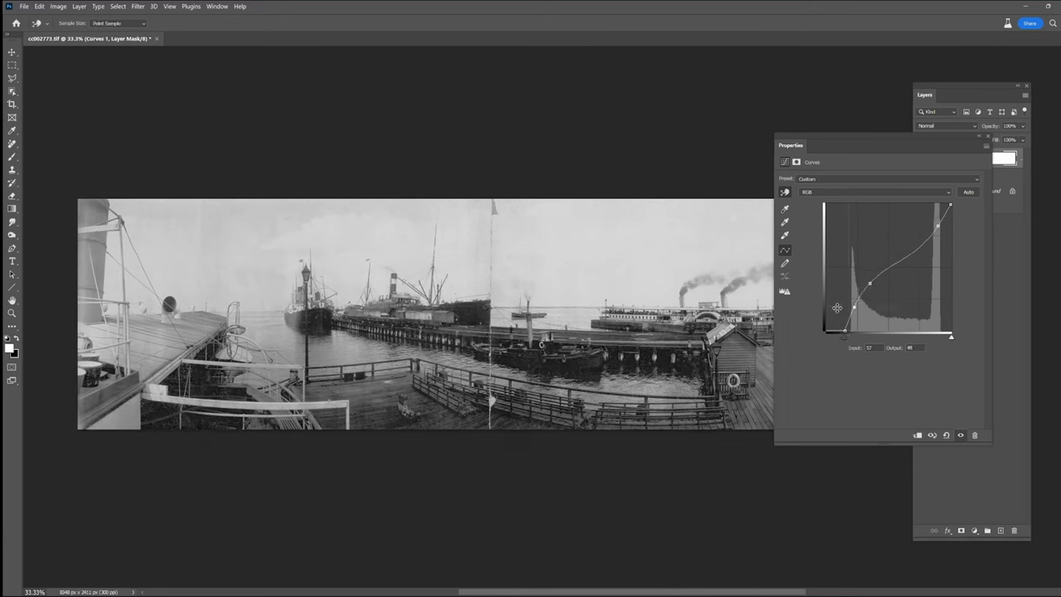
click(988, 136)
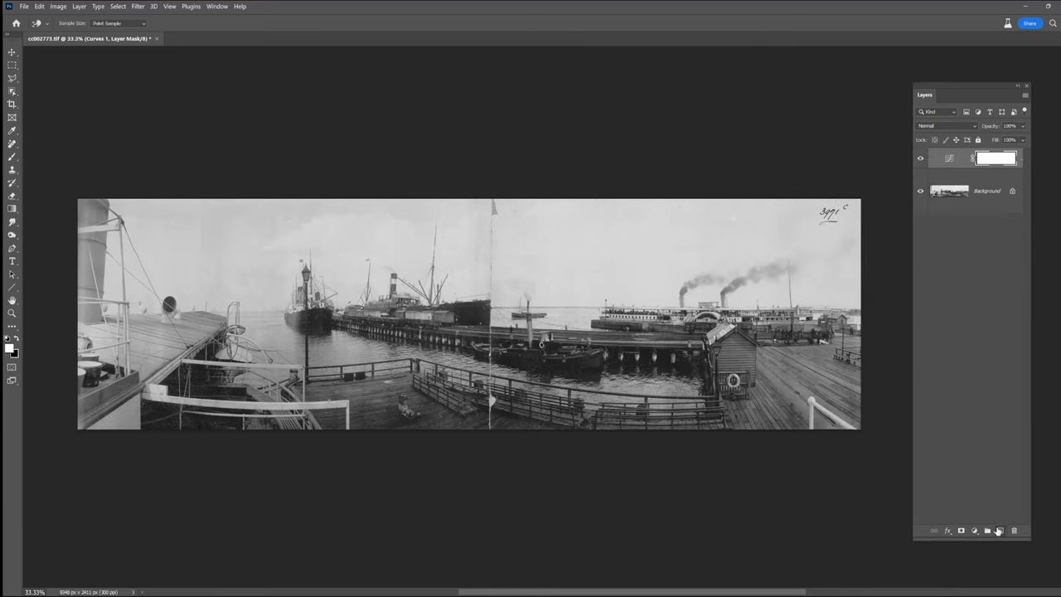
- Add a Levels adjustment with the black input raised to about 14 and the white input lowered slightly
click(974, 531)
click(999, 396)
key(c)
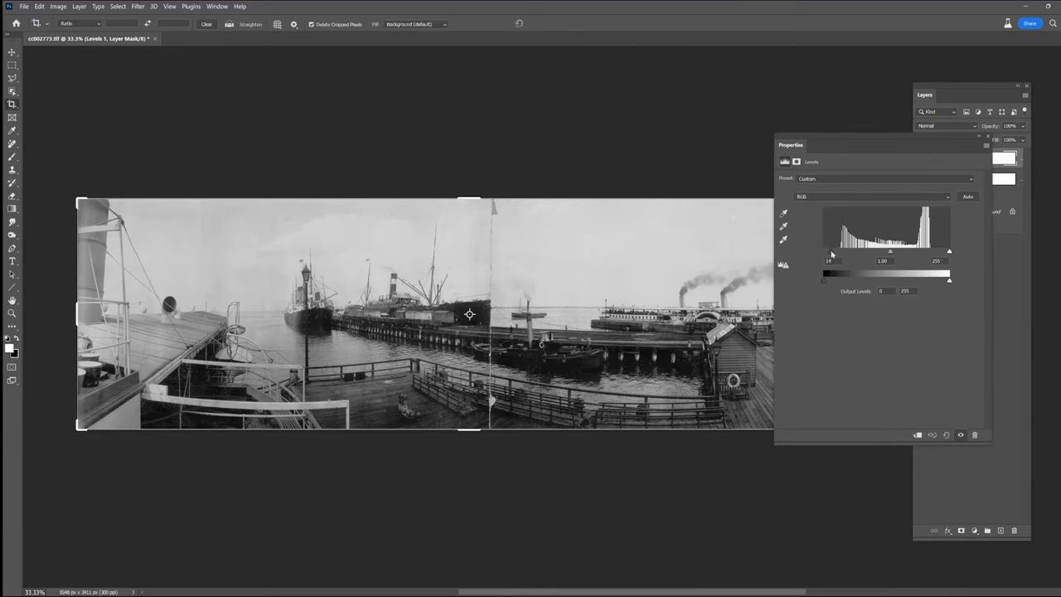
drag(949, 252, 943, 254)
click(978, 165)
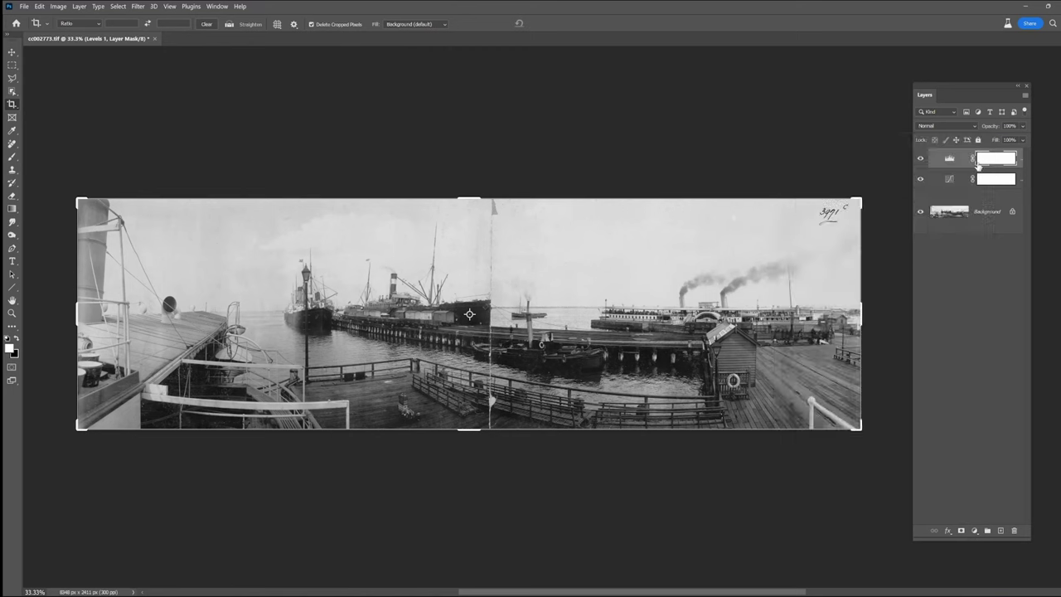
- Create an empty layer and remove the vertical crease through the sky with the Remove tool
click(1001, 530)
click(12, 144)
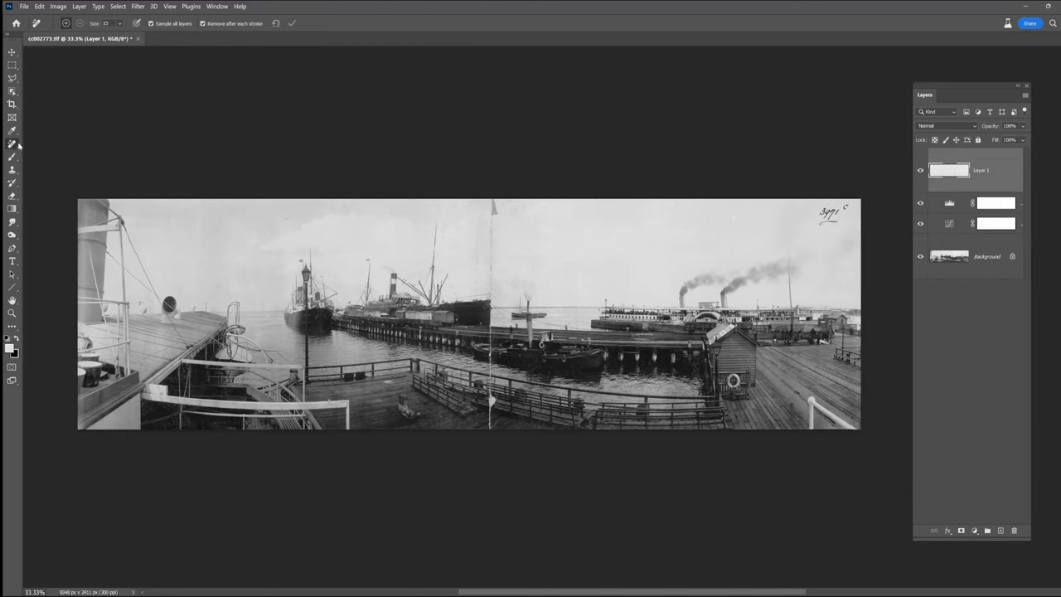
scroll(505, 261, up, 10)
drag(454, 291, 467, 331)
mouse_move(449, 498)
mouse_down()
mouse_move(442, 238)
mouse_move(454, 50)
mouse_up()
scroll(473, 304, down, 8)
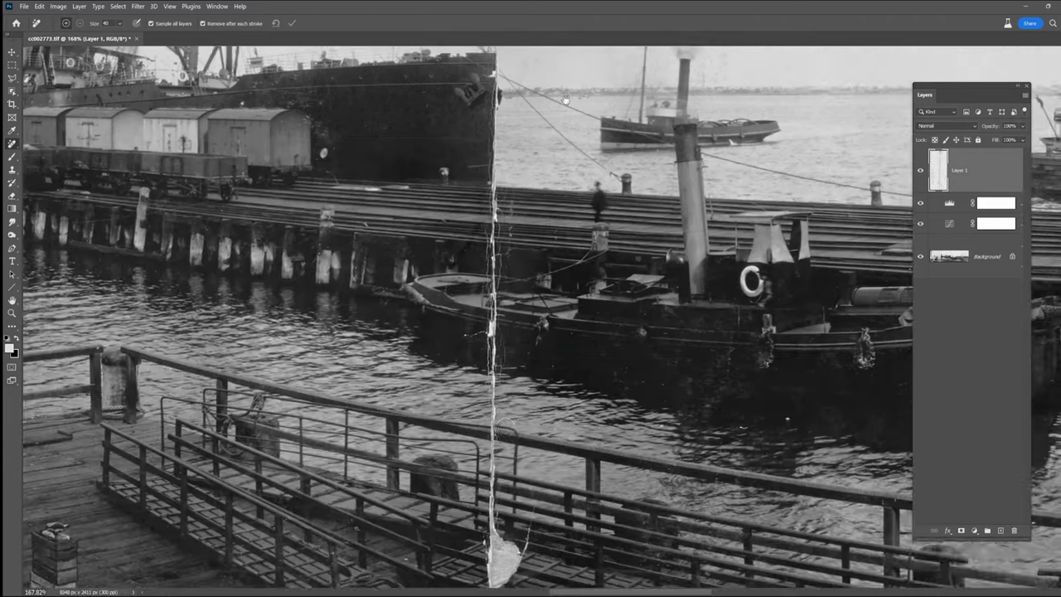
- Mark the crease and the fine cracks beside it across the pier with a small Remove brush
drag(499, 144, 500, 205)
scroll(500, 206, up, 8)
key(bracketleft)
key(bracketleft)
drag(557, 288, 550, 251)
drag(565, 143, 544, 214)
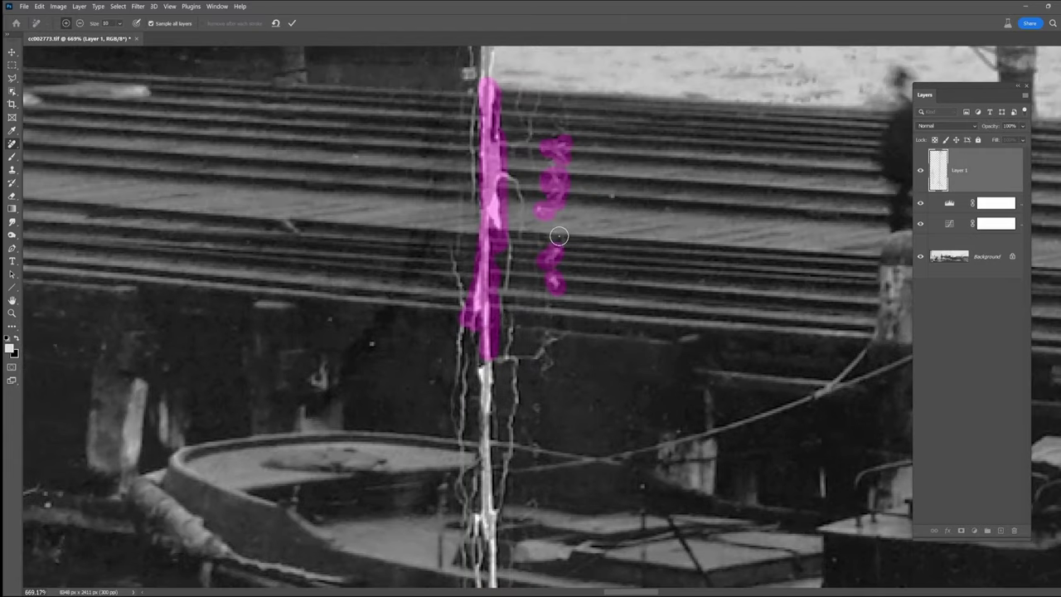
drag(555, 335, 489, 358)
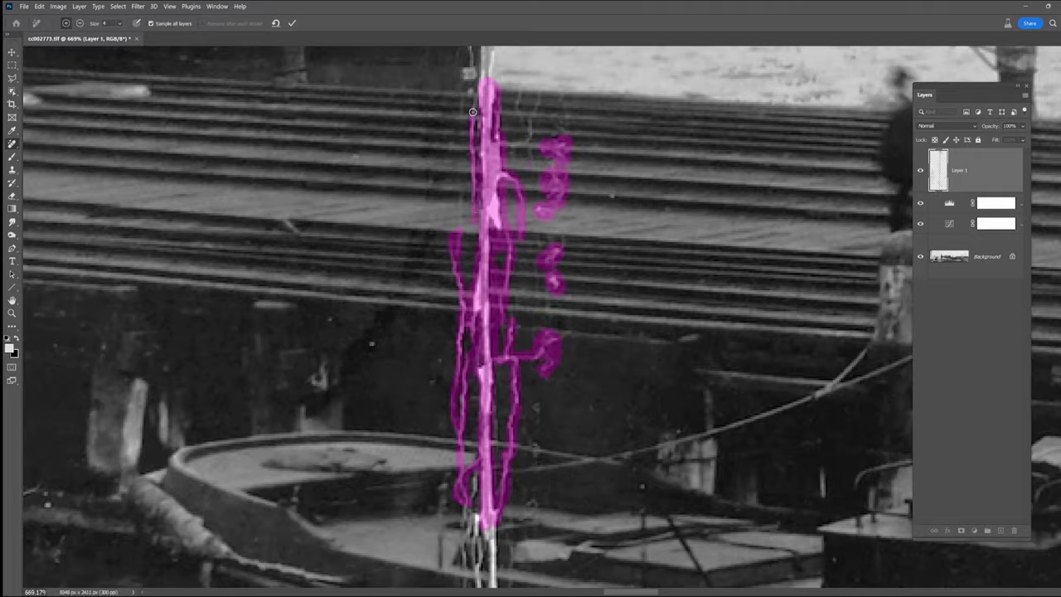
- Extend the Remove marking over the crease and side cracks through the ship's bow, the moored boat and the water
scroll(473, 111, up, 6)
drag(493, 131, 494, 355)
drag(508, 142, 491, 222)
drag(509, 267, 510, 340)
drag(530, 398, 531, 201)
drag(514, 157, 508, 438)
mouse_move(557, 580)
mouse_down()
mouse_move(606, 387)
mouse_move(597, 91)
mouse_up()
mouse_move(519, 356)
mouse_down()
mouse_move(549, 436)
mouse_move(534, 473)
mouse_up()
drag(440, 476, 422, 474)
scroll(423, 474, down, 4)
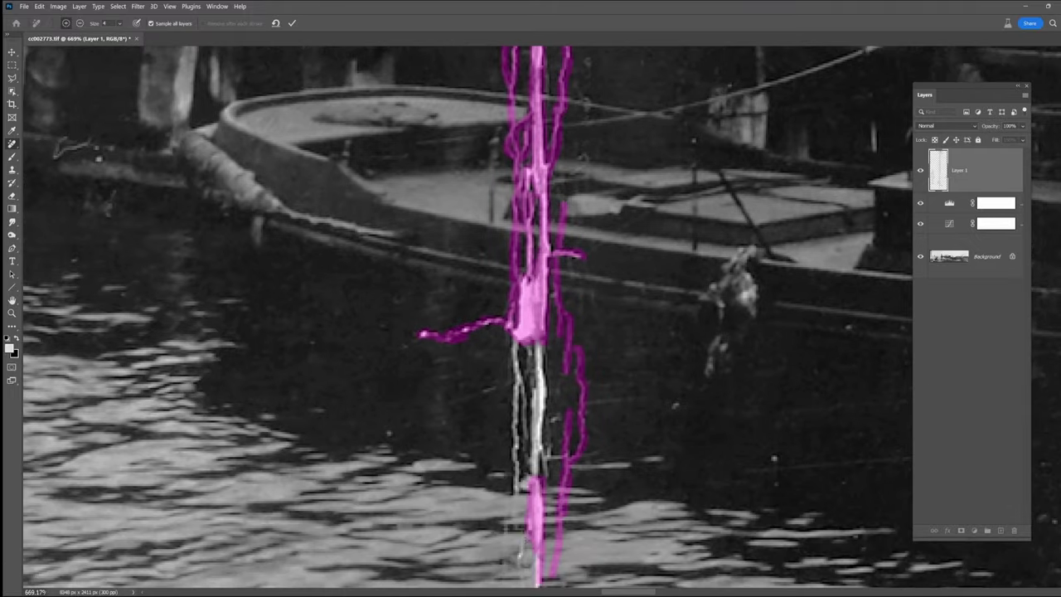
scroll(535, 382, down, 10)
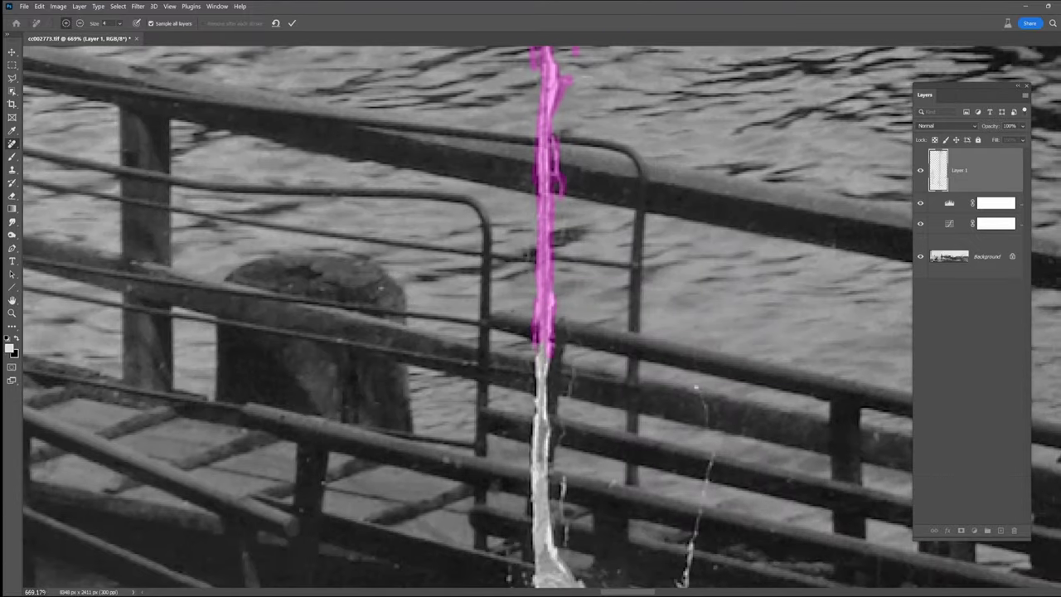
- Mark the crease and the thin cracks around it across the wharf railings
drag(548, 354, 562, 234)
drag(559, 232, 559, 433)
drag(590, 230, 583, 419)
mouse_move(713, 258)
mouse_down()
mouse_move(723, 316)
mouse_move(673, 541)
mouse_up()
drag(599, 552, 604, 336)
drag(529, 213, 547, 310)
drag(559, 221, 555, 486)
drag(563, 527, 677, 318)
drag(574, 210, 673, 304)
drag(640, 282, 570, 437)
- Mark the white torn patch and the crease's lower end on the deck, and apply the removal to all marked areas
click(635, 490)
mouse_move(583, 531)
mouse_down()
mouse_move(607, 259)
mouse_move(597, 456)
mouse_up()
drag(719, 483, 610, 585)
mouse_move(612, 572)
mouse_down()
mouse_move(626, 419)
mouse_move(594, 482)
mouse_up()
drag(597, 331, 537, 504)
drag(281, 546, 302, 535)
click(608, 308)
click(606, 339)
scroll(621, 356, down, 10)
drag(680, 342, 636, 341)
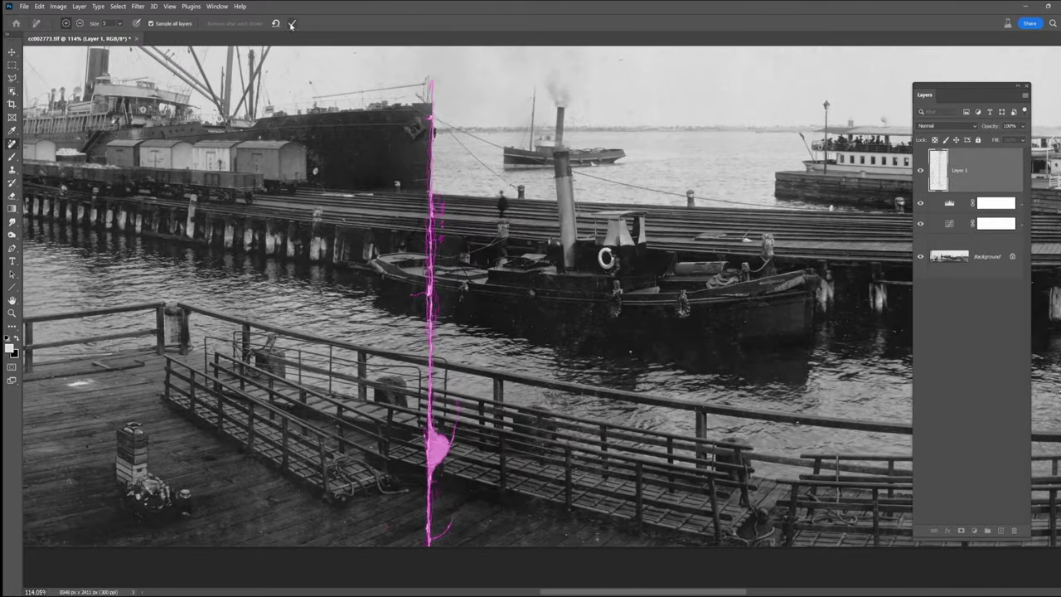
click(292, 23)
- Inspect the repaired crease and hide the repair layer to compare it with the original
scroll(434, 241, up, 10)
scroll(463, 362, down, 5)
scroll(459, 267, down, 10)
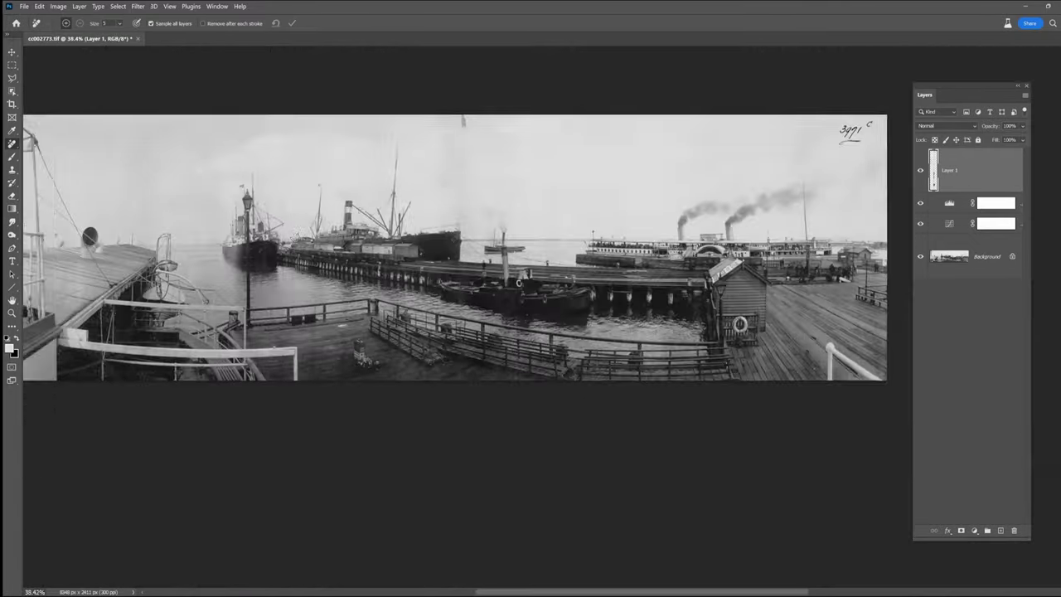
drag(241, 215, 391, 247)
key(ctrl+comma)
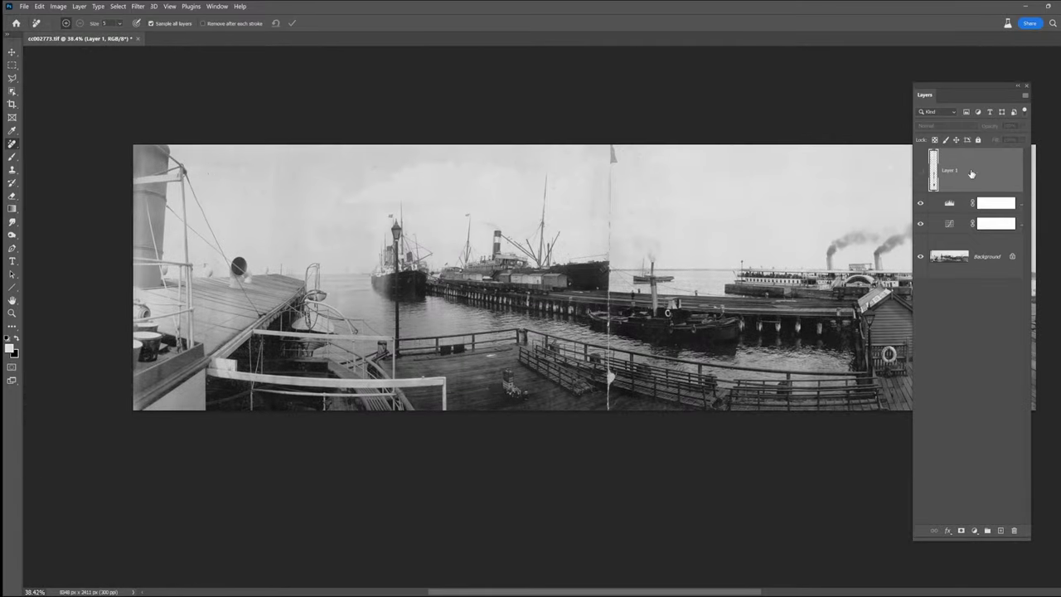
- Select the left part of the panorama up to the crease with a rectangular marquee and show the repair layer again
key(m)
drag(141, 113, 607, 419)
scroll(613, 274, up, 10)
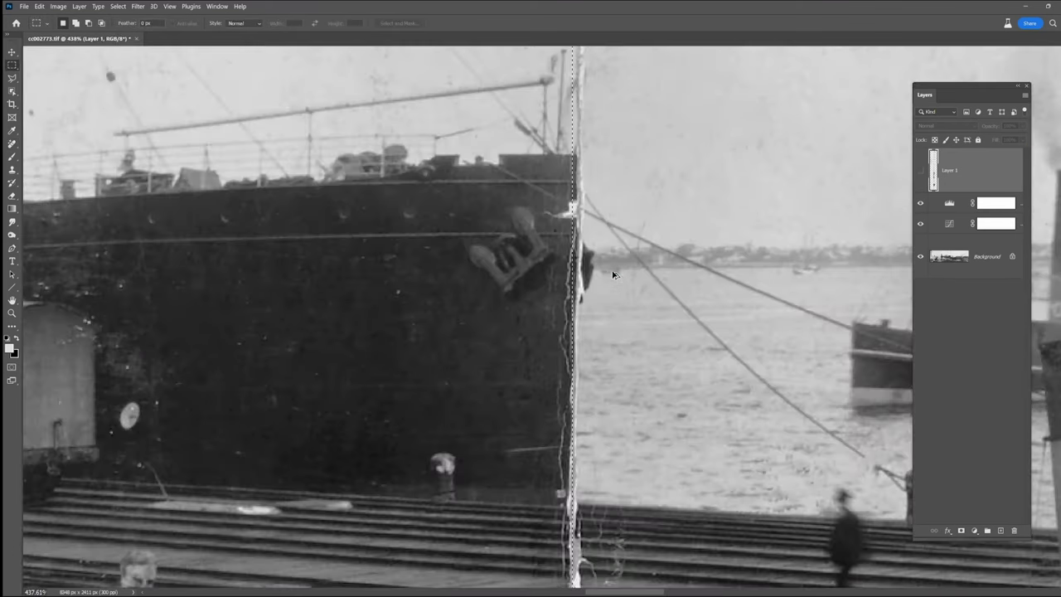
click(920, 171)
drag(621, 374, 587, 145)
- Duplicate all the layers and merge the duplicates into a single layer
shift+click(981, 268)
drag(980, 268, 1002, 531)
right_click(1000, 257)
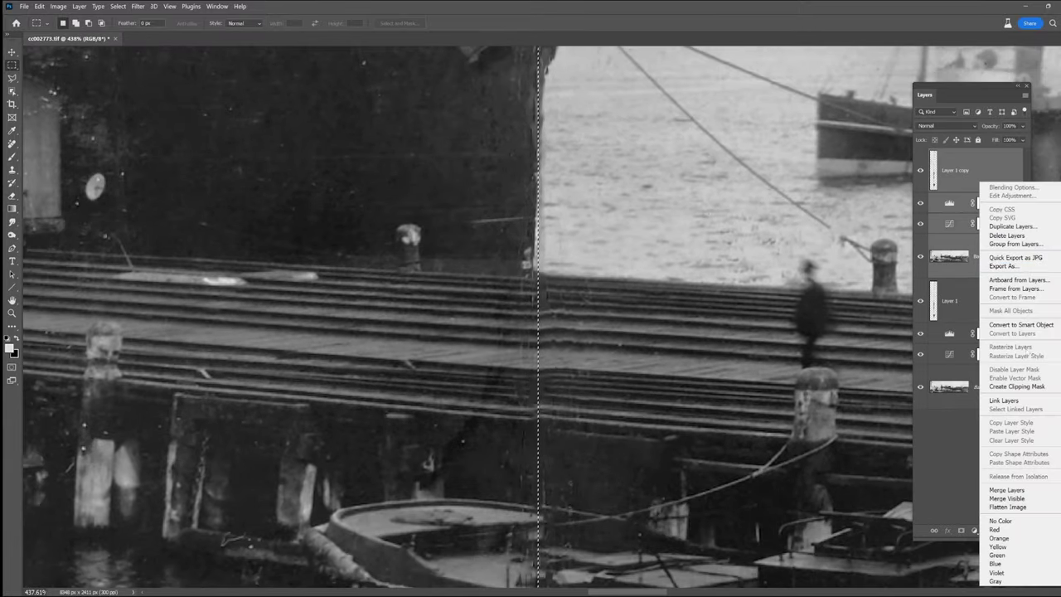
click(1004, 490)
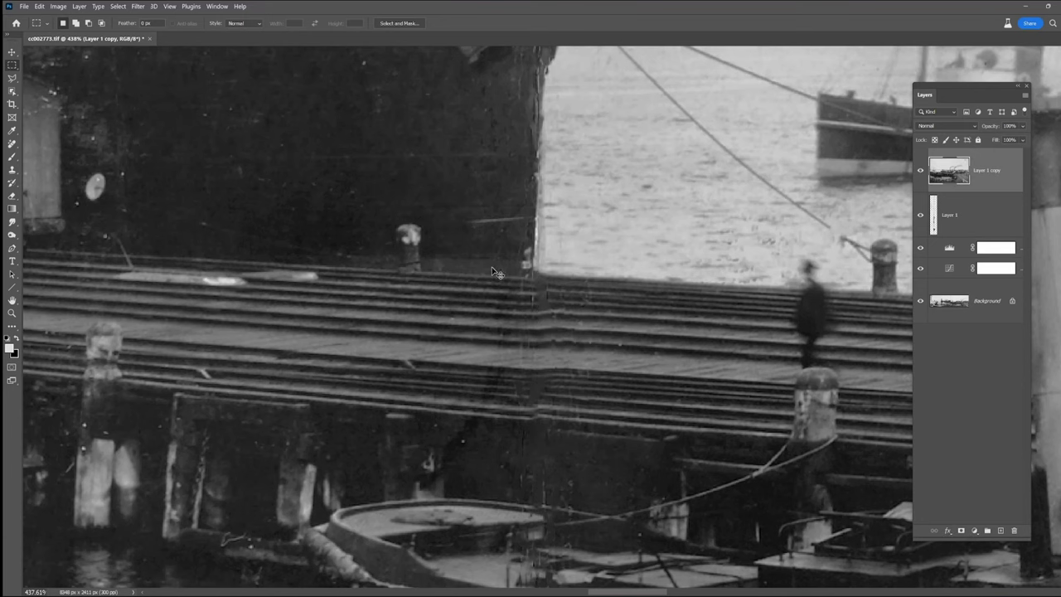
- Undo the misplaced paste, put the left section in its original position on a new layer, and hide the merged copy
key(ctrl+v)
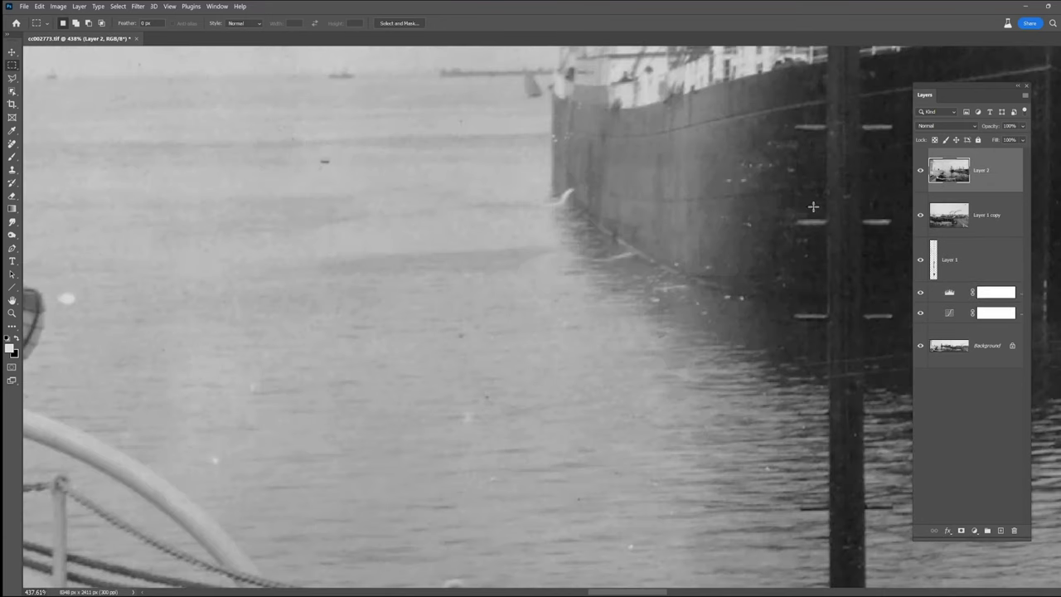
key(ctrl+z)
key(ctrl+shift+v)
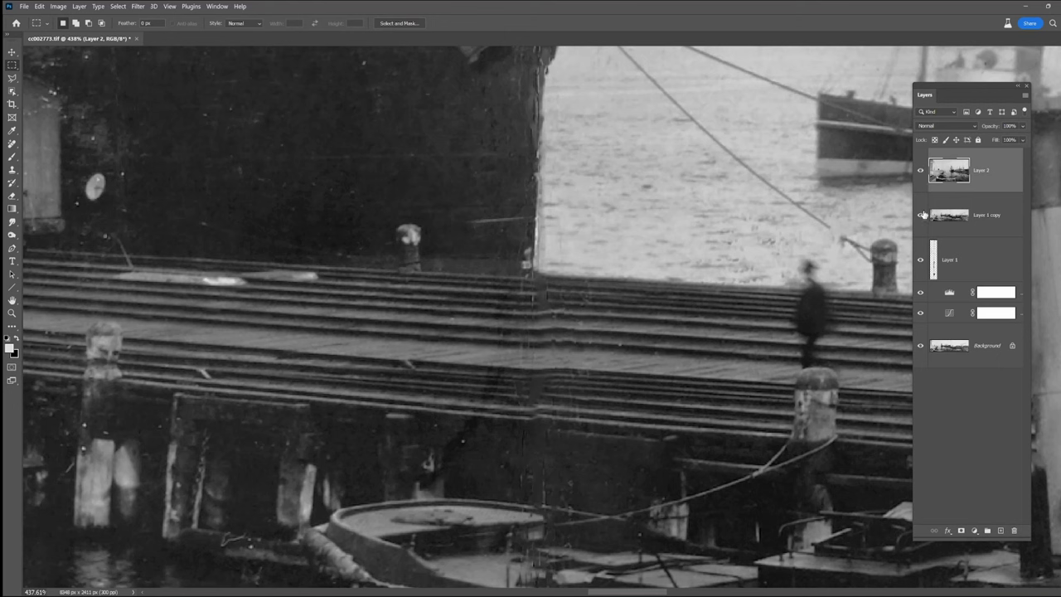
click(929, 216)
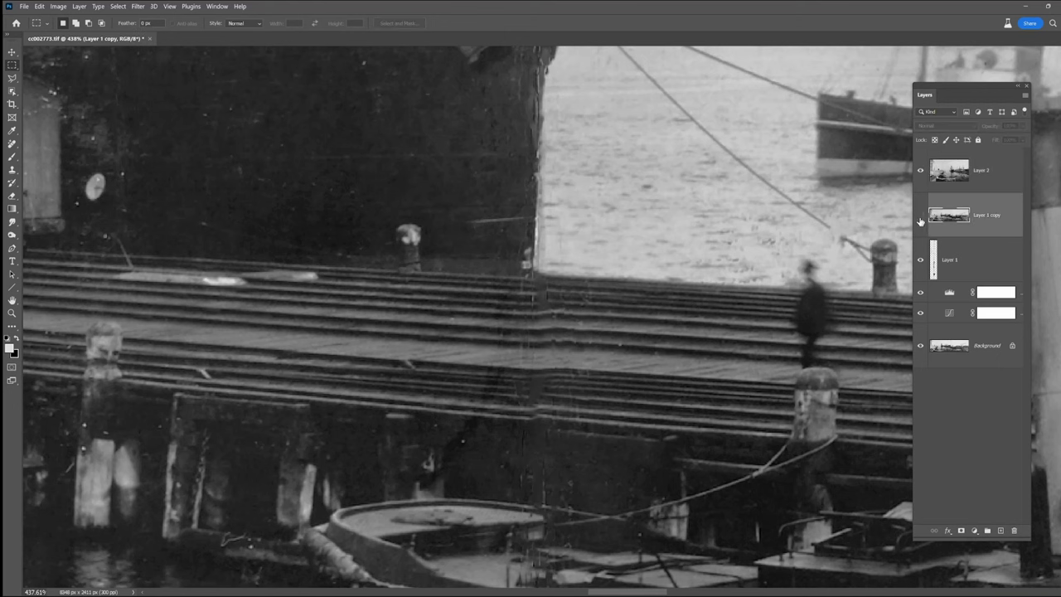
- Move the left section on Layer 2 so its pier planks line up with the right half across the crease
click(950, 176)
scroll(473, 294, down, 5)
key(v)
mouse_move(506, 294)
mouse_down()
mouse_move(473, 294)
mouse_move(504, 301)
mouse_up()
scroll(651, 304, up, 8)
drag(611, 187, 622, 267)
key(Up)
key(Up)
key(Up)
key(Down)
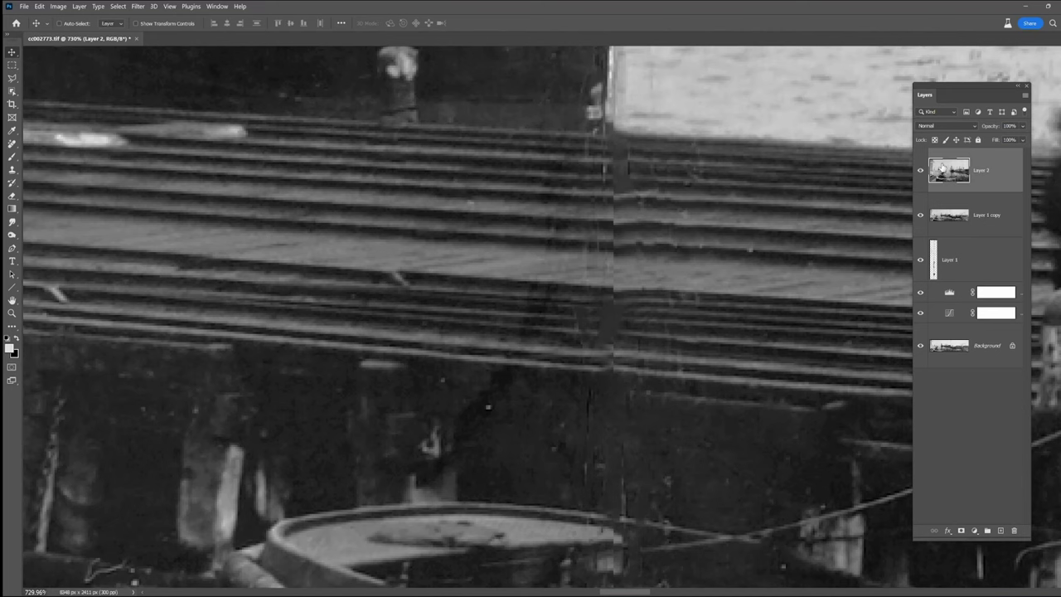
- Add a new layer and paint out the seam across the upper pier planks with the Remove tool
click(12, 146)
click(1000, 532)
drag(592, 222, 635, 223)
drag(584, 196, 669, 199)
- Remove the rest of the seam over the lower planks and dark pier wall with a larger Remove brush
key(bracketright)
key(bracketright)
key(bracketright)
key(bracketright)
key(bracketright)
key(bracketright)
key(bracketright)
key(bracketright)
drag(614, 242, 615, 490)
click(580, 161)
drag(614, 304, 601, 356)
drag(540, 319, 479, 413)
drag(635, 413, 624, 391)
click(621, 369)
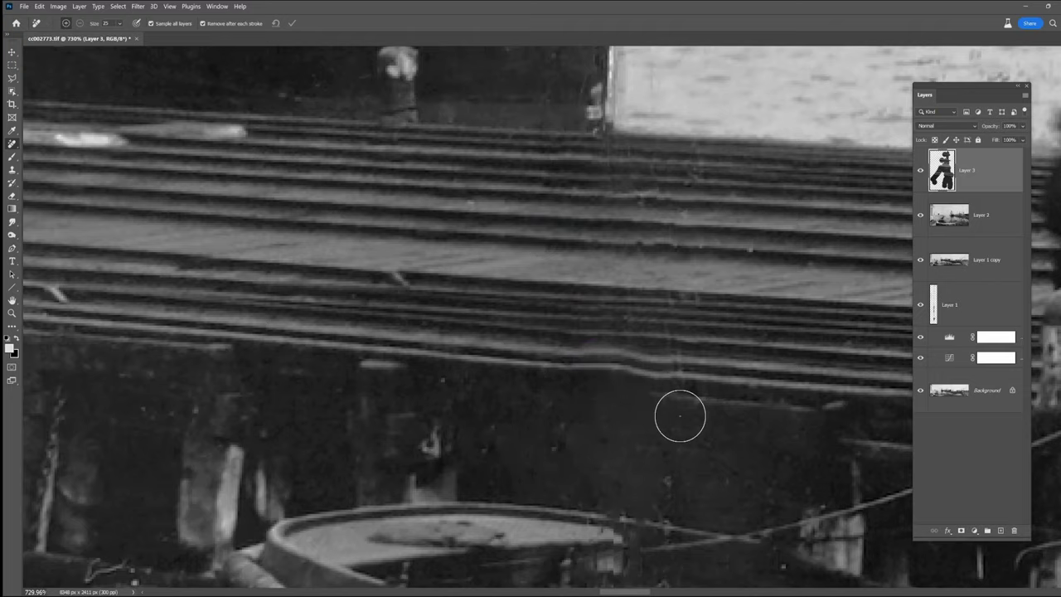
- Remove the vertical crease through the moored boat and the area just below the pier
scroll(680, 417, down, 3)
click(580, 296)
click(620, 415)
drag(614, 500, 516, 126)
click(505, 395)
drag(524, 521, 524, 214)
click(520, 323)
drag(543, 414, 540, 284)
- Continue removing the crease further down the photo with a larger Remove brush
key(bracketright)
key(bracketright)
key(bracketright)
key(bracketright)
key(bracketright)
click(530, 379)
drag(537, 410, 519, 225)
mouse_move(516, 403)
mouse_down()
mouse_move(508, 446)
mouse_move(486, 305)
mouse_up()
- Paint out the crease across the slatted gangway and onto the wooden deck, adjusting the Remove brush size to 30
key(bracketleft)
key(bracketleft)
click(516, 459)
mouse_move(544, 472)
mouse_down()
mouse_move(559, 282)
mouse_move(606, 286)
mouse_up()
click(543, 304)
drag(531, 489, 495, 421)
key(bracketright)
key(bracketright)
click(459, 493)
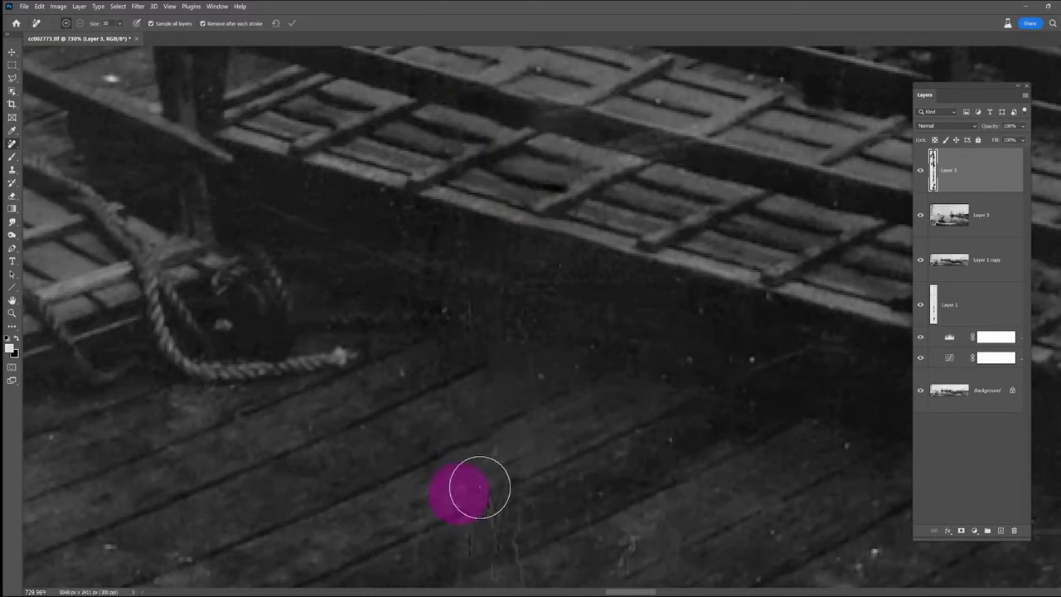
- Remove the last crease traces and scattered specks from the dark deck planks with a smaller brush
scroll(500, 249, down, 3)
key(bracketleft)
key(bracketleft)
mouse_move(473, 303)
mouse_down()
mouse_move(474, 370)
mouse_move(533, 298)
mouse_move(553, 322)
mouse_up()
click(348, 190)
click(431, 71)
click(824, 474)
- Resize the Remove brush and clean specks around the large dark ship
scroll(590, 403, down, 10)
scroll(473, 331, up, 8)
key(bracketleft)
key(bracketleft)
key(bracketleft)
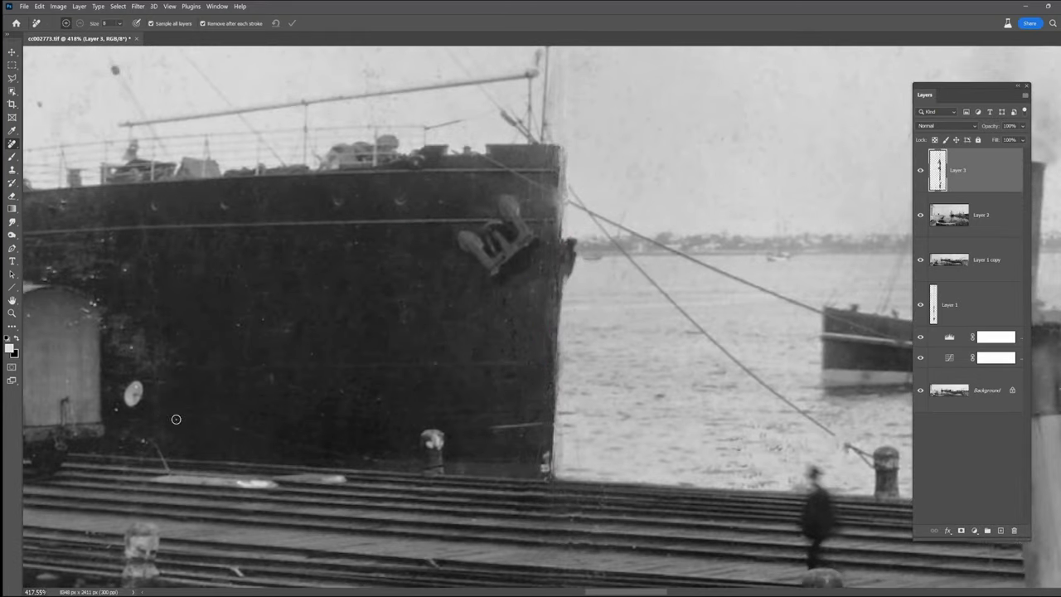
scroll(486, 373, down, 8)
key(bracketright)
key(bracketright)
key(bracketright)
key(bracketright)
key(bracketright)
key(bracketright)
key(bracketright)
key(bracketright)
key(bracketright)
key(bracketright)
key(bracketright)
key(bracketright)
drag(164, 135, 181, 132)
- Remove blemishes from the plank promenade beside the weatherboard hut with a Remove brush of size 20
scroll(356, 286, down, 5)
scroll(648, 280, up, 5)
drag(730, 325, 803, 299)
click(798, 218)
scroll(652, 326, up, 3)
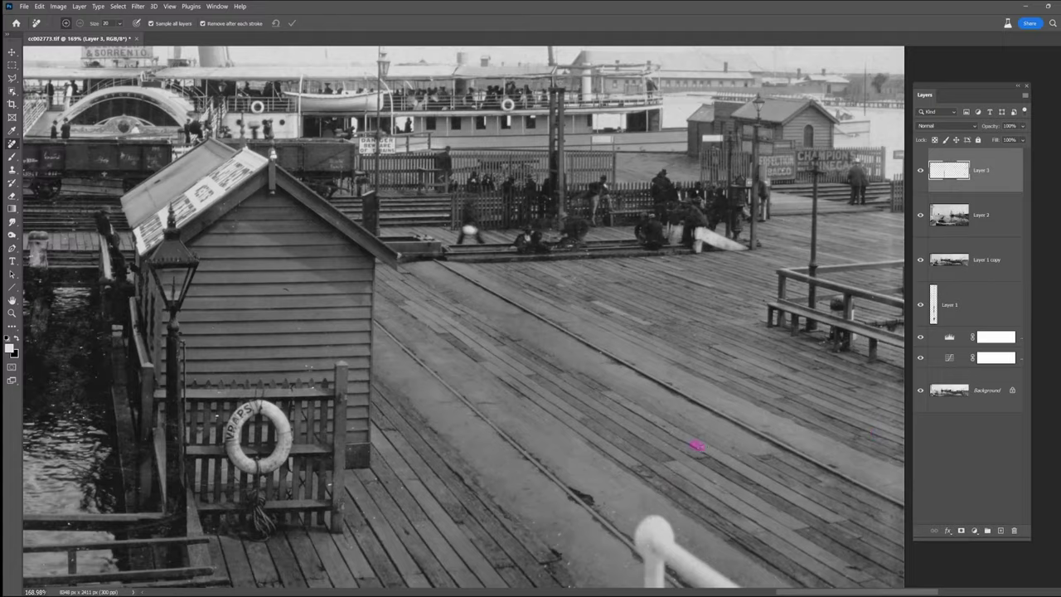
drag(697, 445, 747, 290)
click(635, 477)
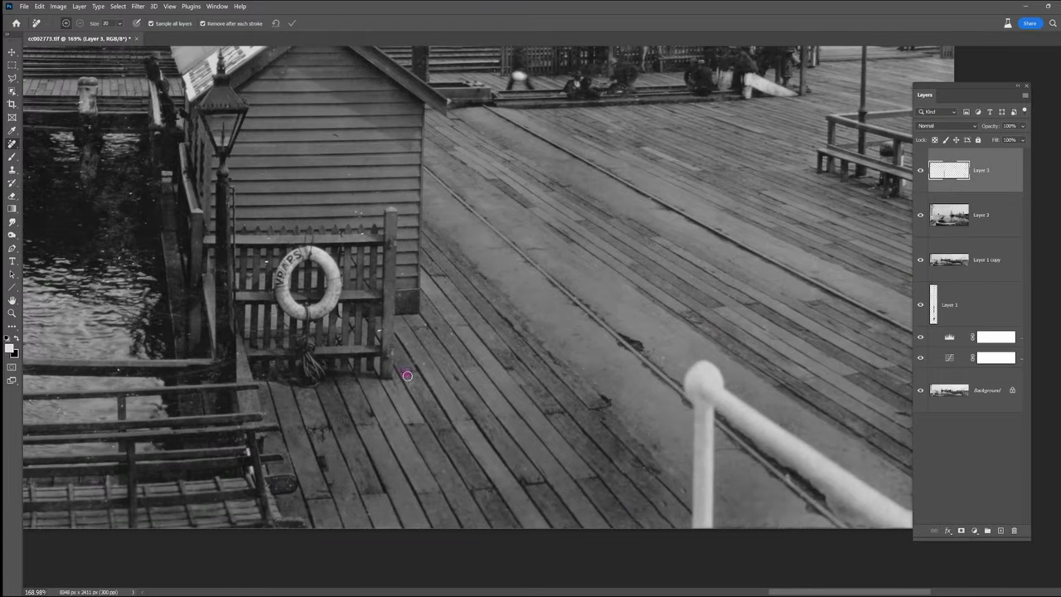
drag(386, 298, 587, 448)
click(488, 222)
mouse_move(428, 184)
mouse_down()
mouse_move(191, 383)
mouse_move(388, 223)
mouse_move(649, 306)
mouse_up()
- Remove dust spots from the sky around the paddle steamer's Queenscliff & Sorrento sign and funnels
scroll(613, 147, up, 7)
scroll(643, 236, down, 6)
click(583, 220)
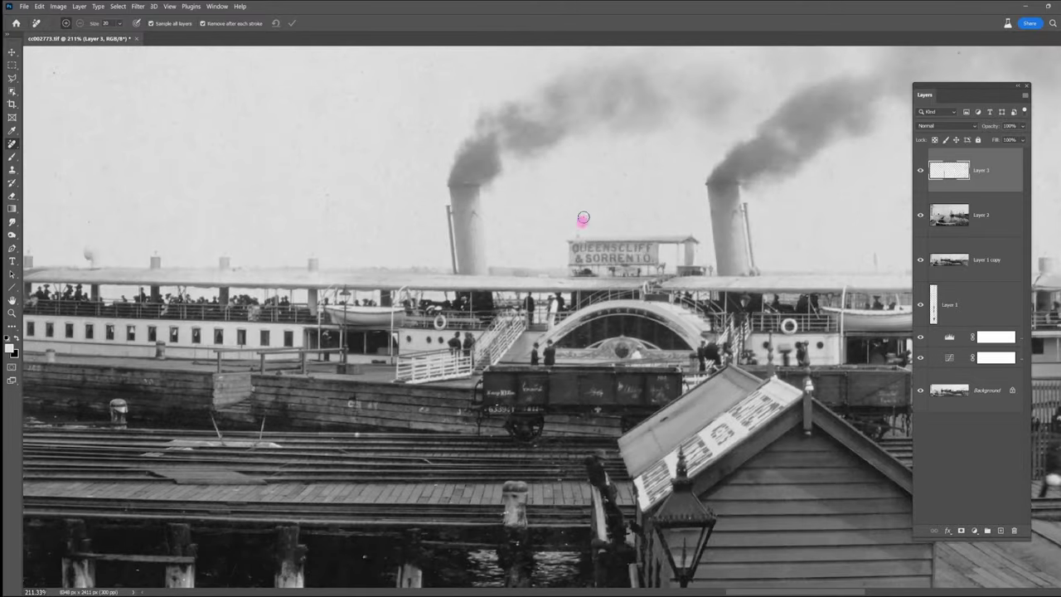
click(814, 247)
drag(514, 241, 686, 309)
drag(133, 307, 392, 162)
click(402, 323)
- Remove white specks from the water by the pilings and from the foreground railings
scroll(738, 372, down, 5)
scroll(738, 372, right, 5)
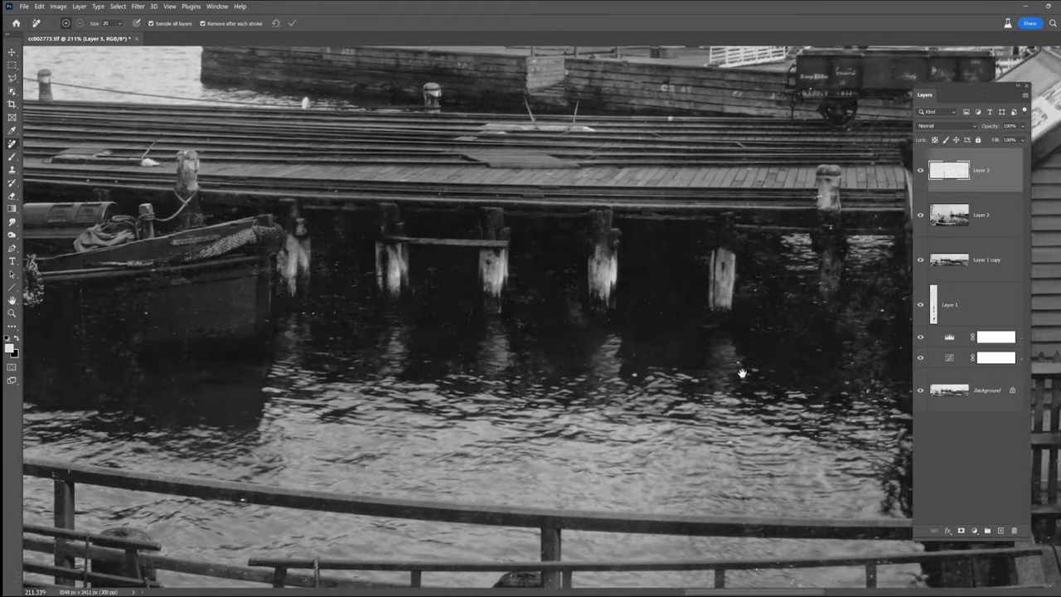
scroll(821, 330, down, 3)
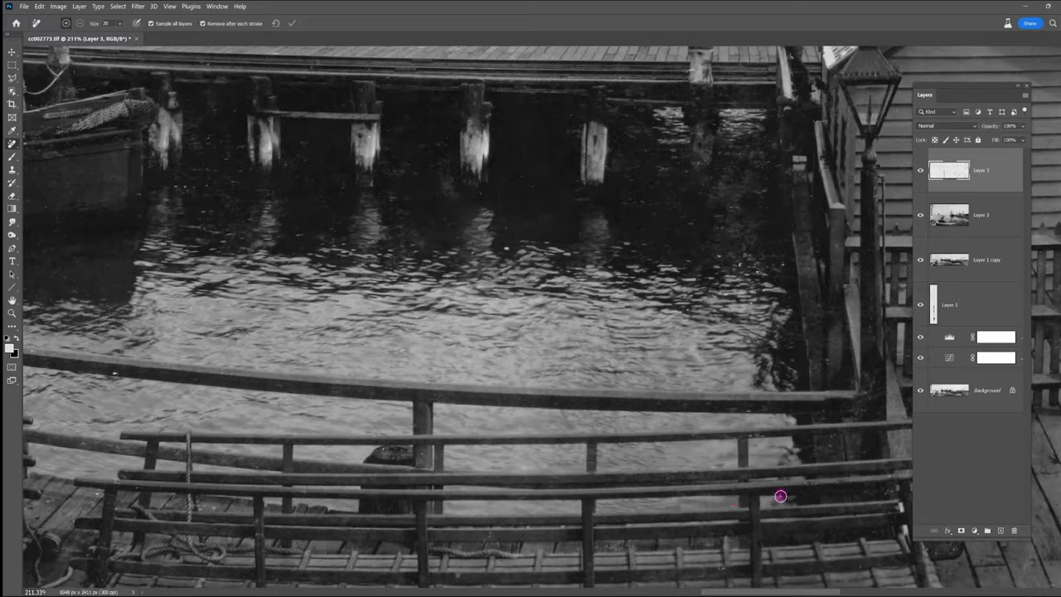
scroll(780, 496, down, 3)
scroll(824, 386, left, 5)
scroll(509, 403, up, 1)
drag(366, 510, 388, 508)
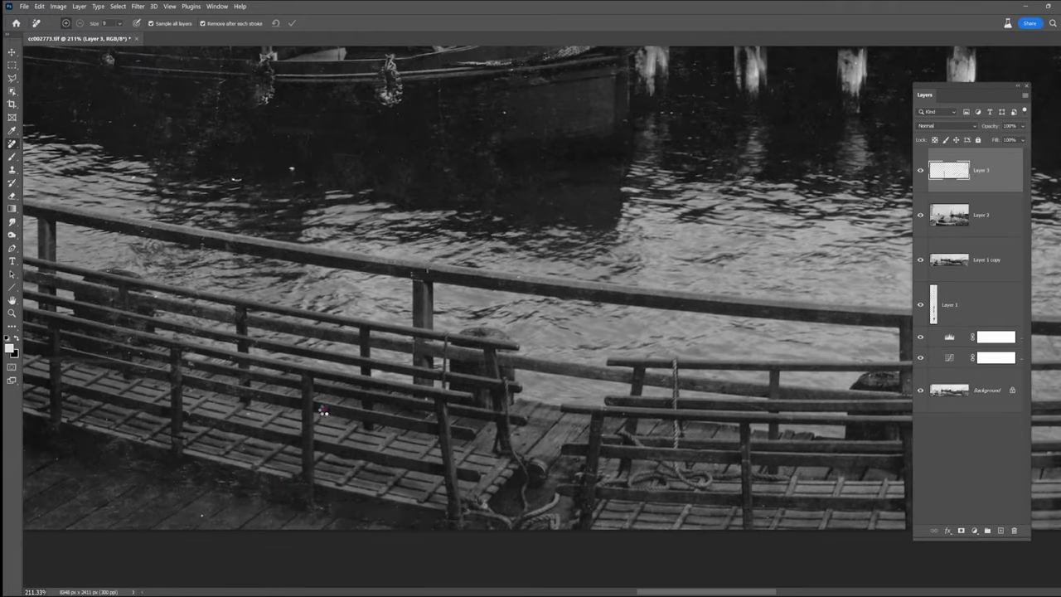
- Clean the specks from the dark water below the tugboat and along the gangway railings with a small brush
drag(551, 163, 631, 364)
drag(386, 325, 360, 341)
drag(323, 292, 267, 337)
drag(317, 372, 559, 442)
mouse_move(479, 362)
mouse_down()
mouse_move(471, 365)
mouse_move(481, 368)
mouse_up()
- Remove marks around the goods wagons, the pilings and the large ship's hull
scroll(467, 403, left, 10)
scroll(481, 368, up, 5)
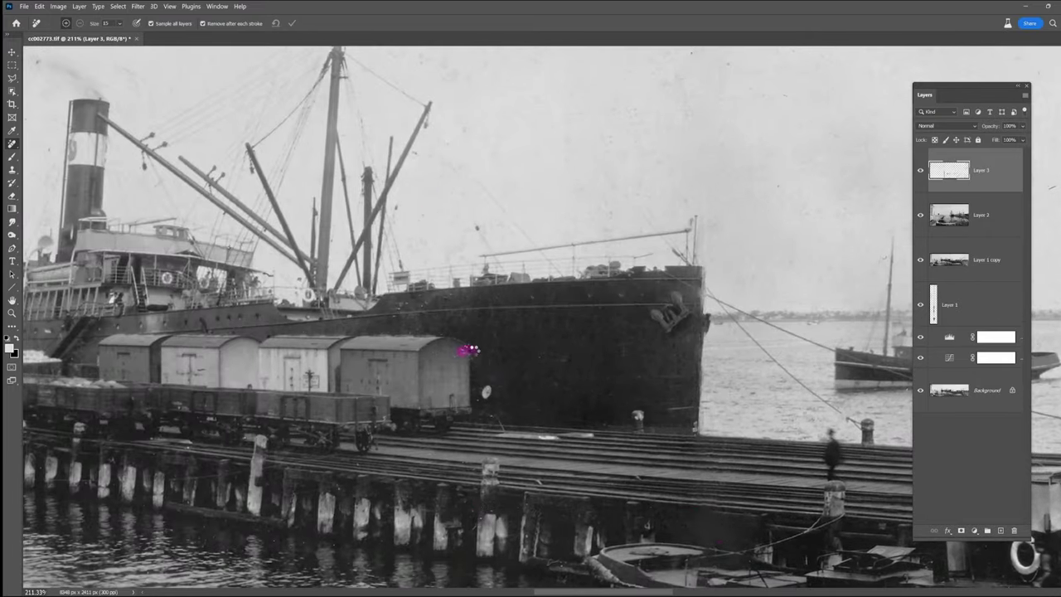
mouse_move(355, 541)
mouse_down()
mouse_move(395, 379)
mouse_move(471, 584)
mouse_up()
drag(519, 219, 516, 235)
drag(674, 212, 634, 498)
- Enlarge the Remove brush and paint out larger spots in the sky and around the large ship
key(bracketright)
key(bracketright)
key(bracketright)
key(bracketright)
drag(853, 143, 861, 171)
drag(622, 325, 659, 306)
drag(406, 233, 415, 250)
drag(324, 498, 679, 293)
drag(667, 305, 639, 322)
mouse_move(580, 100)
mouse_down()
mouse_move(718, 279)
mouse_move(830, 191)
mouse_up()
- Remove marks from the funnel area, the bulwark and the dark water at the panorama's far left end
scroll(746, 248, down, 5)
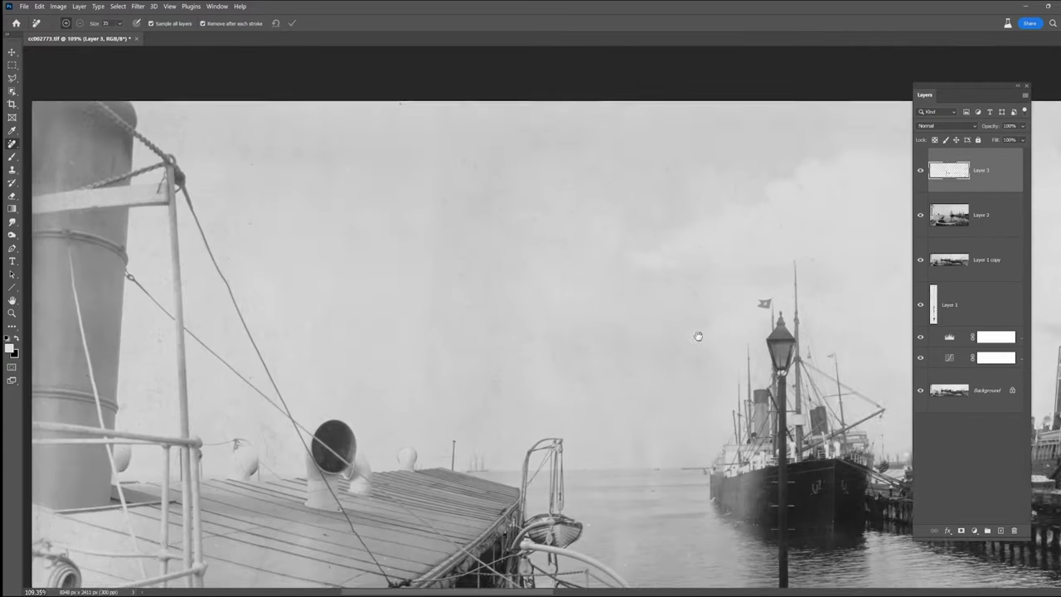
drag(699, 334, 750, 337)
drag(211, 339, 210, 382)
scroll(580, 141, down, 5)
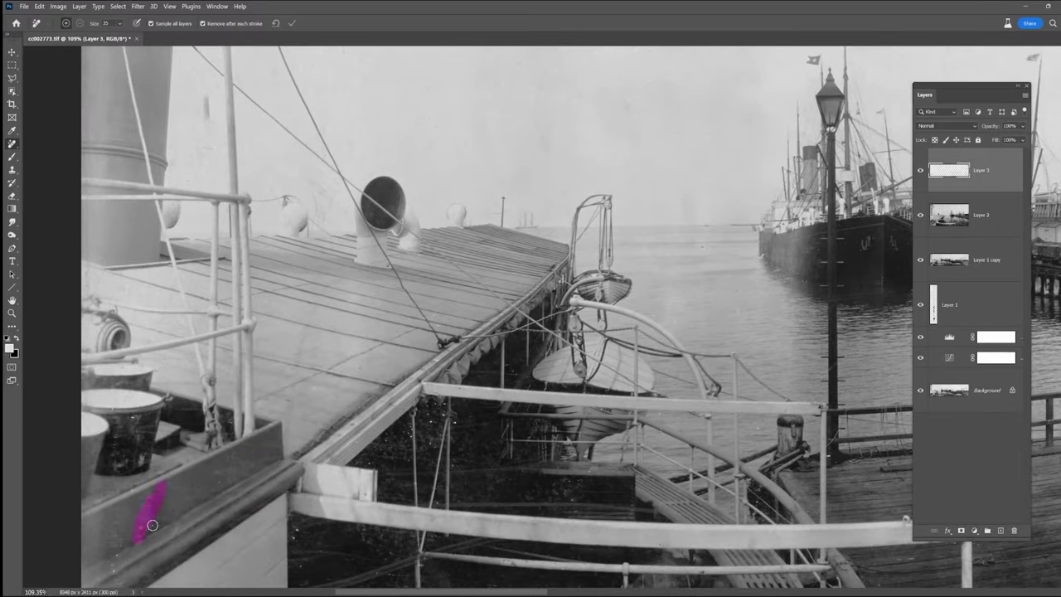
scroll(208, 489, down, 3)
scroll(271, 441, left, 2)
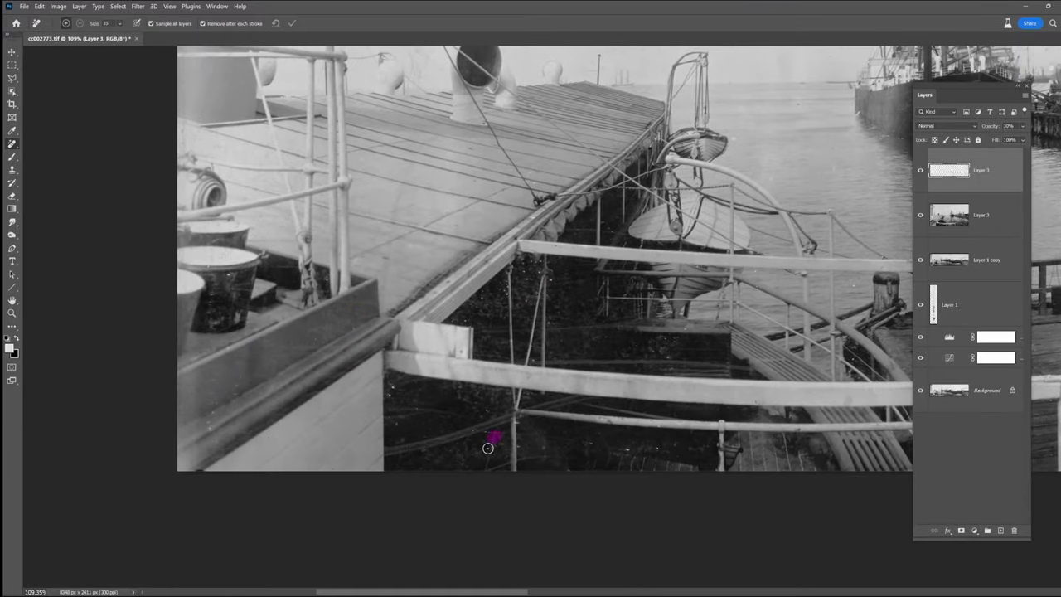
scroll(405, 553, down, 4)
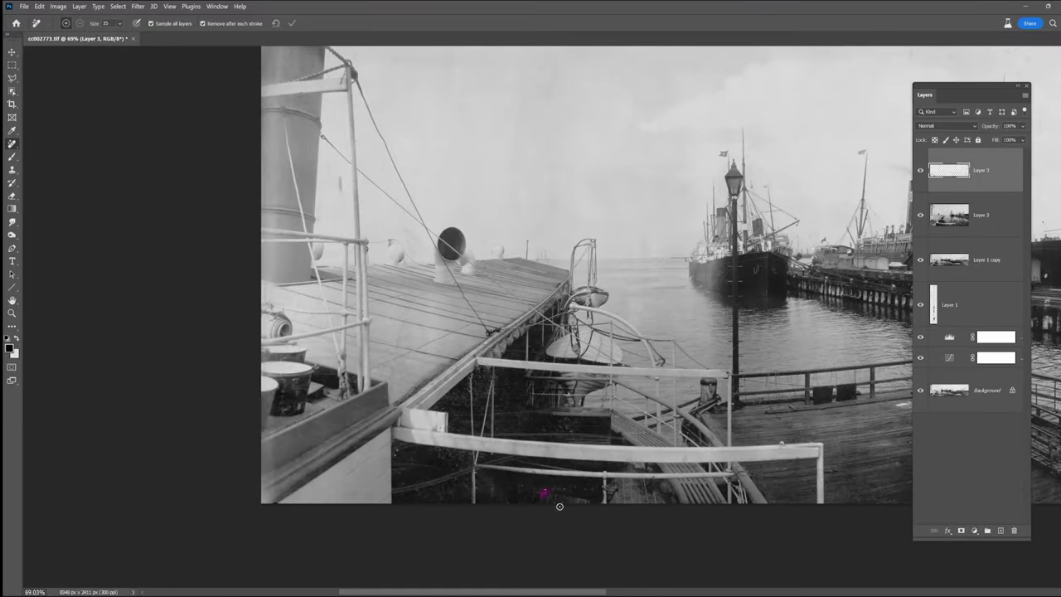
- Remove specks from the dark area beneath the white railings and along the edge of the wharf
drag(690, 425, 639, 427)
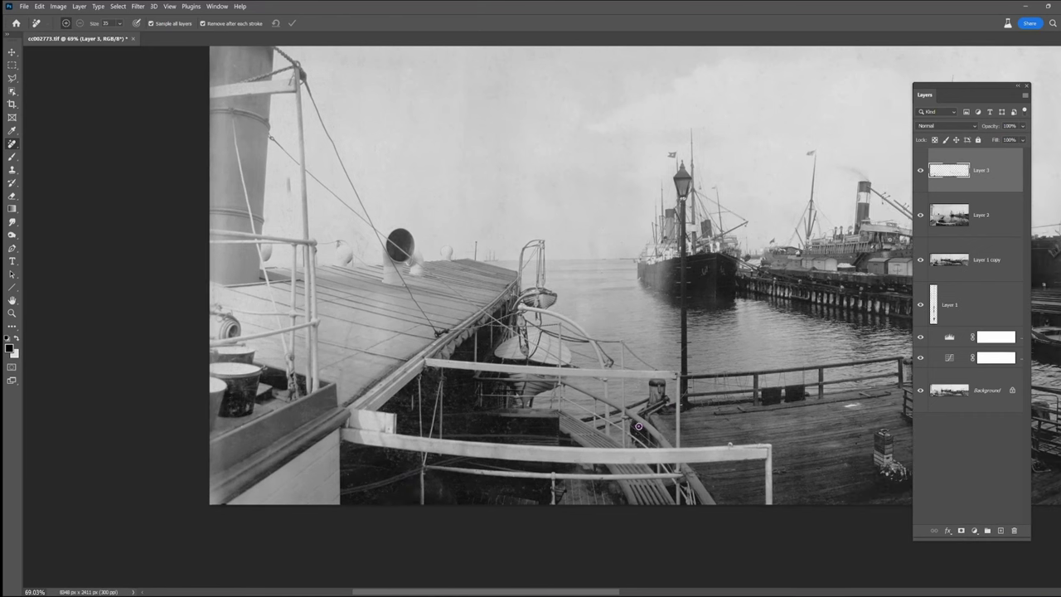
drag(740, 470, 431, 449)
scroll(727, 461, up, 5)
drag(480, 411, 162, 383)
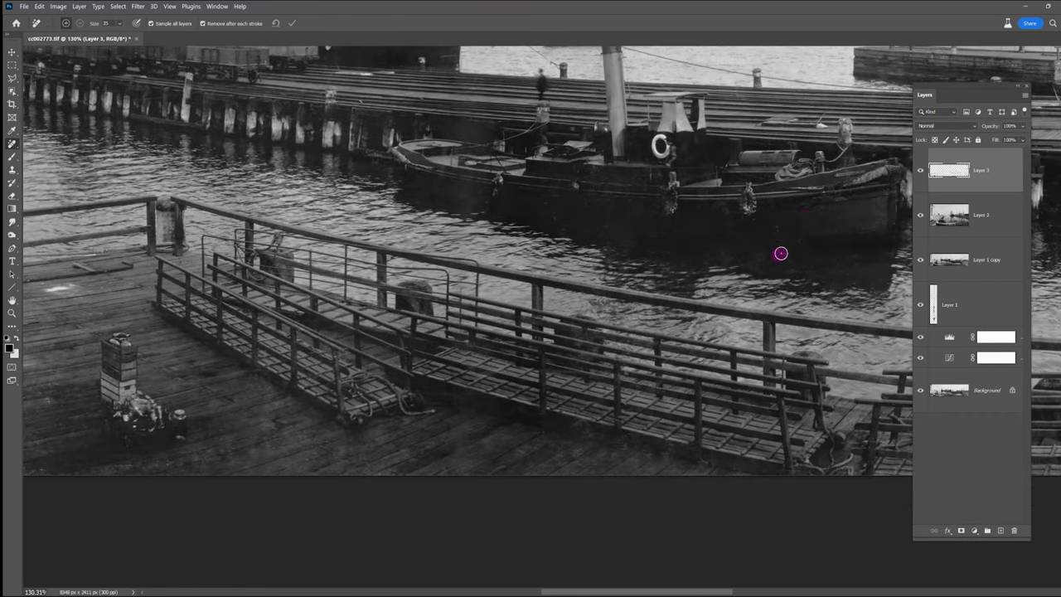
- Remove the remaining specks from the wharf deck and the water beneath the tugboat
drag(551, 437, 144, 451)
drag(760, 480, 346, 507)
drag(871, 66, 658, 396)
drag(240, 246, 564, 235)
drag(246, 235, 564, 224)
mouse_move(280, 315)
mouse_down()
mouse_move(564, 346)
mouse_move(656, 397)
mouse_up()
- Enlarge the Remove brush and clean the stains and spots from the sky around the ship masts
key(bracketright)
key(bracketright)
key(bracketright)
key(bracketright)
key(bracketright)
key(bracketright)
key(bracketright)
drag(479, 299, 478, 417)
drag(380, 219, 398, 282)
drag(247, 146, 221, 249)
drag(163, 270, 544, 318)
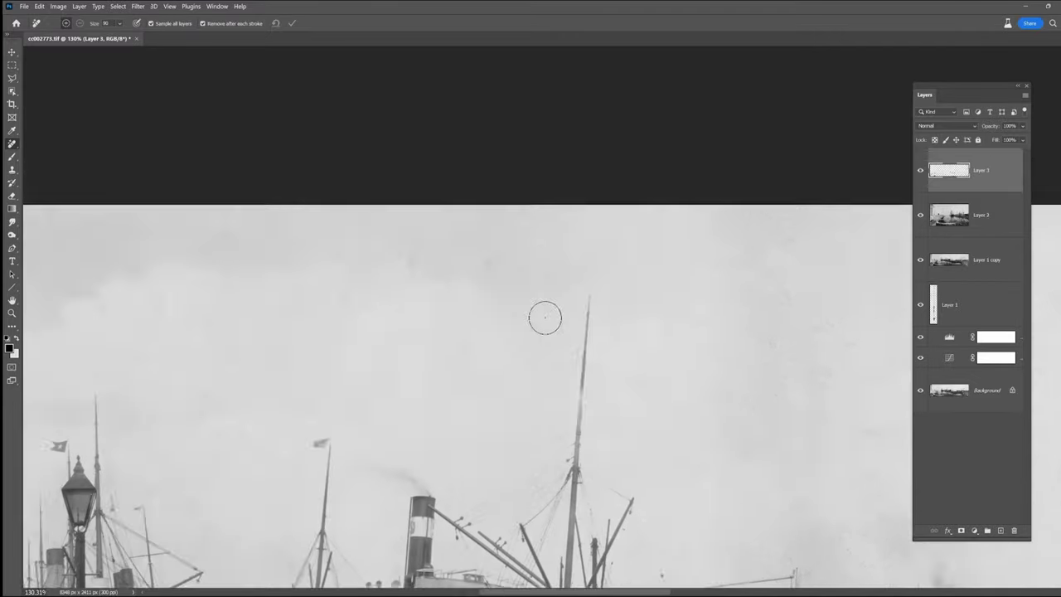
- Remove the spots and marks from the sky toward the large funnel at the panorama's left end
drag(272, 345, 251, 348)
drag(241, 365, 613, 294)
drag(347, 372, 358, 334)
drag(276, 482, 608, 387)
drag(457, 349, 468, 333)
drag(247, 219, 492, 259)
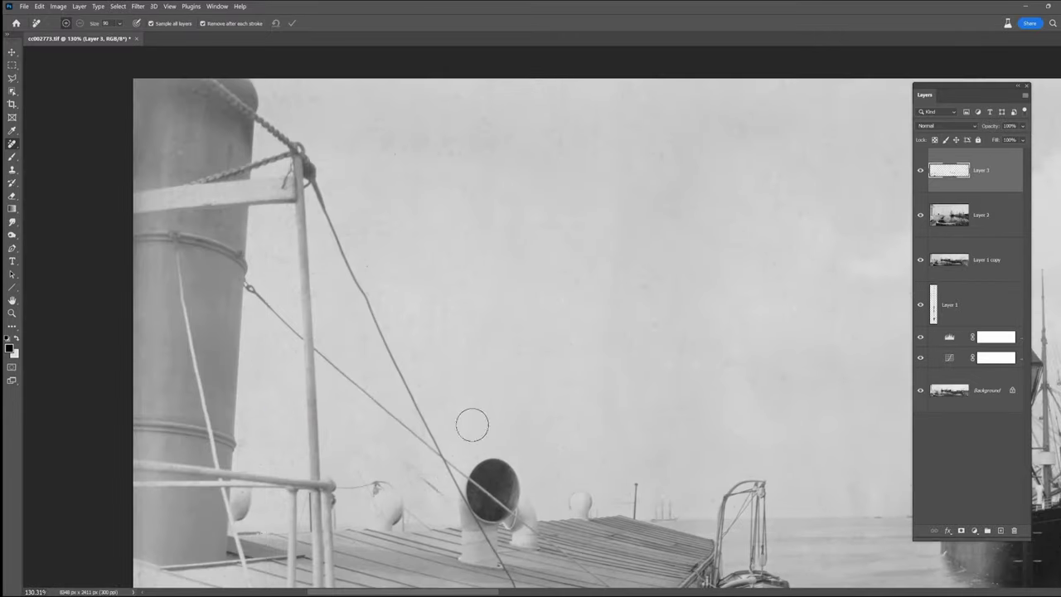
- Reduce the Remove brush to size 40 and remove the small scratch beside the ventilator cowl on the ship's deck
key(bracketleft)
key(bracketleft)
key(bracketleft)
key(bracketleft)
key(bracketleft)
key(bracketleft)
drag(425, 478, 441, 491)
- Add a Levels adjustment layer that darkens the panorama's midtones and invert its mask to black
scroll(505, 397, down, 8)
drag(673, 367, 389, 218)
click(975, 531)
click(993, 395)
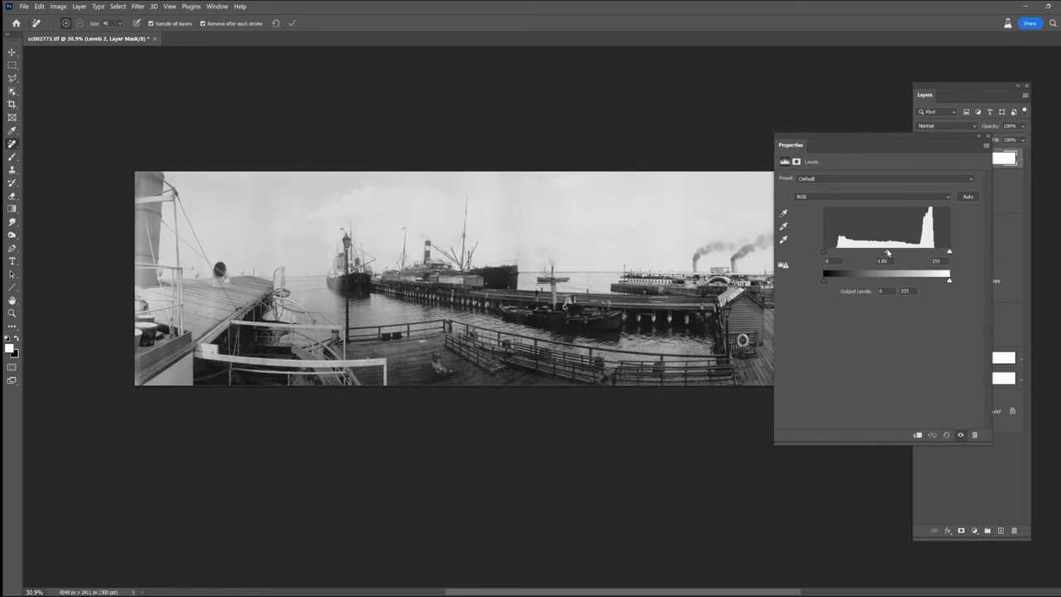
drag(888, 251, 900, 251)
click(1004, 159)
key(ctrl+i)
- Draw a gradient on the Levels mask over the faded strip by the lamp post and compare the image with the adjustment off
click(12, 209)
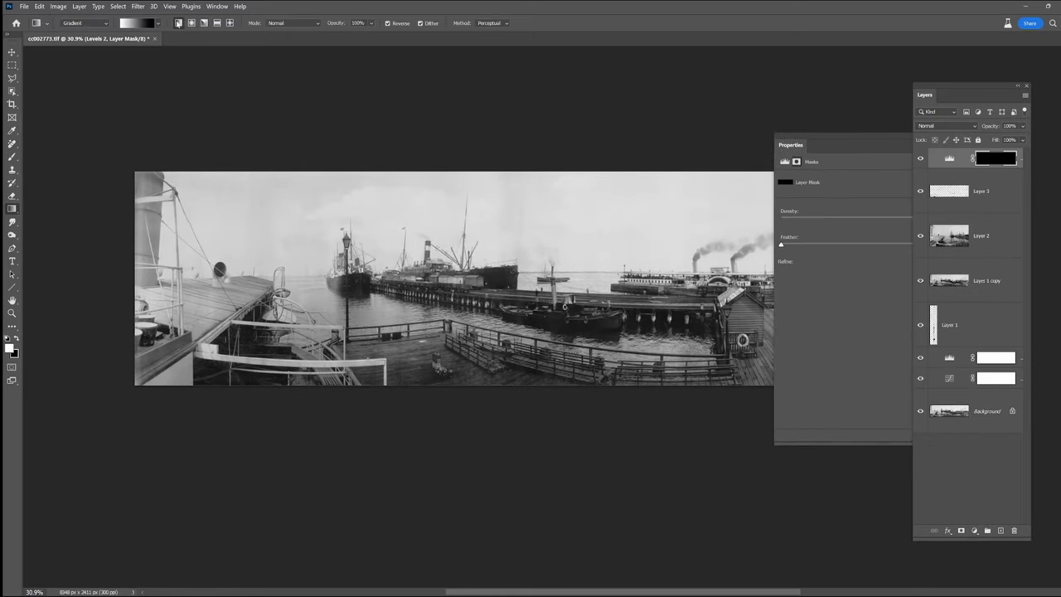
drag(334, 288, 359, 288)
click(950, 159)
drag(902, 252, 902, 252)
drag(944, 144, 904, 193)
click(920, 159)
click(920, 158)
- Redraw the mask gradient narrowly along the strip beside the lamp post and set the Levels midtones to 0.87
scroll(294, 275, up, 5)
click(996, 158)
drag(455, 309, 417, 312)
mouse_move(399, 310)
mouse_down()
mouse_move(501, 312)
mouse_move(404, 296)
mouse_up()
click(949, 159)
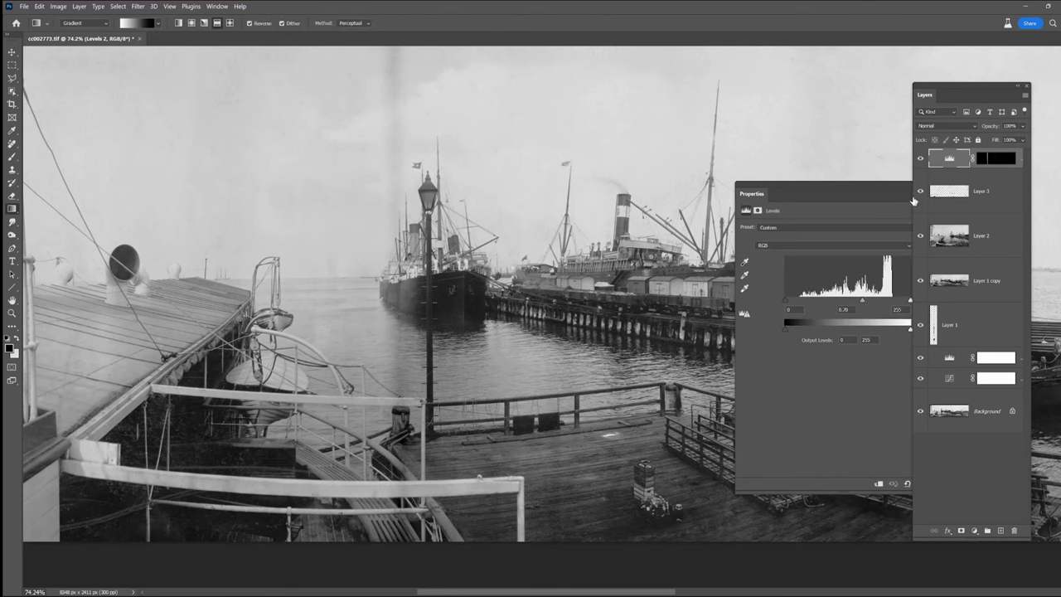
drag(862, 301, 853, 303)
click(921, 158)
click(921, 158)
- Delete the masked Levels adjustment layer
scroll(572, 294, down, 4)
drag(583, 257, 464, 267)
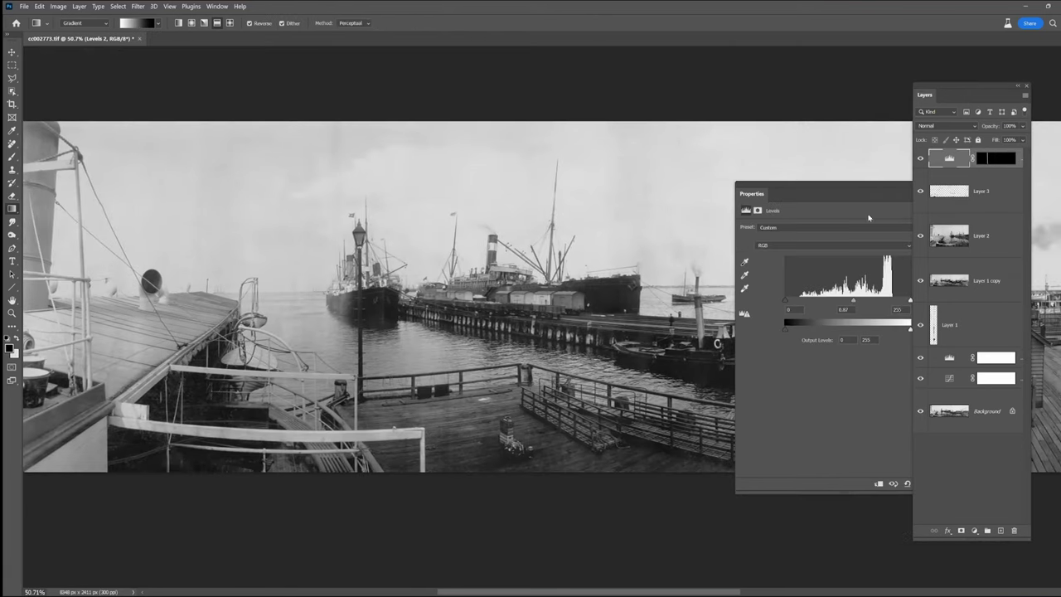
key(Delete)
- Duplicate all the layers and merge the copies into one layer at the top of the stack
click(11, 222)
click(11, 236)
click(52, 244)
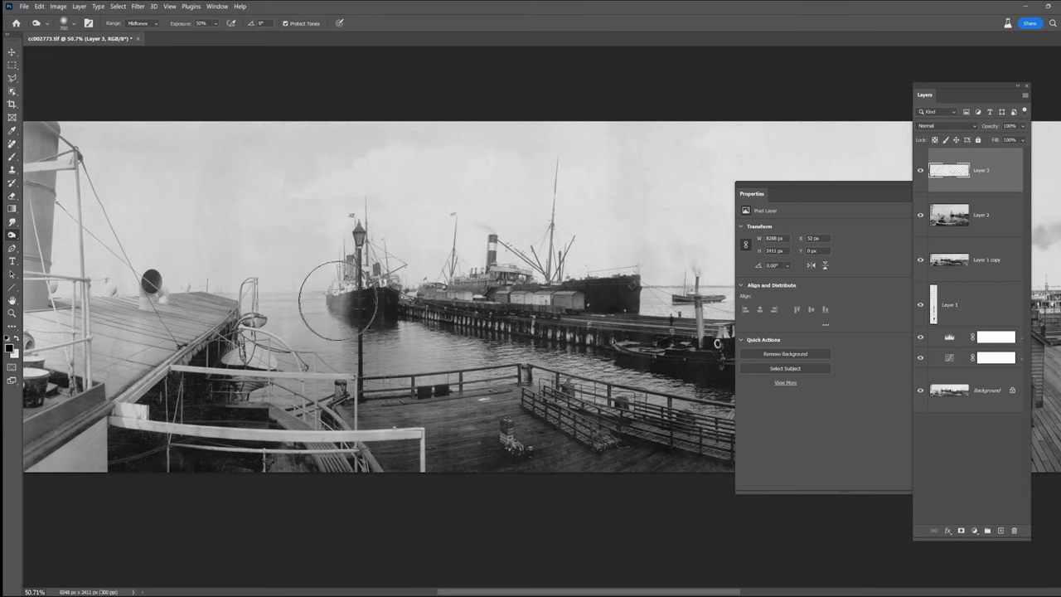
shift+click(995, 398)
drag(995, 399, 1001, 530)
right_click(997, 223)
click(935, 500)
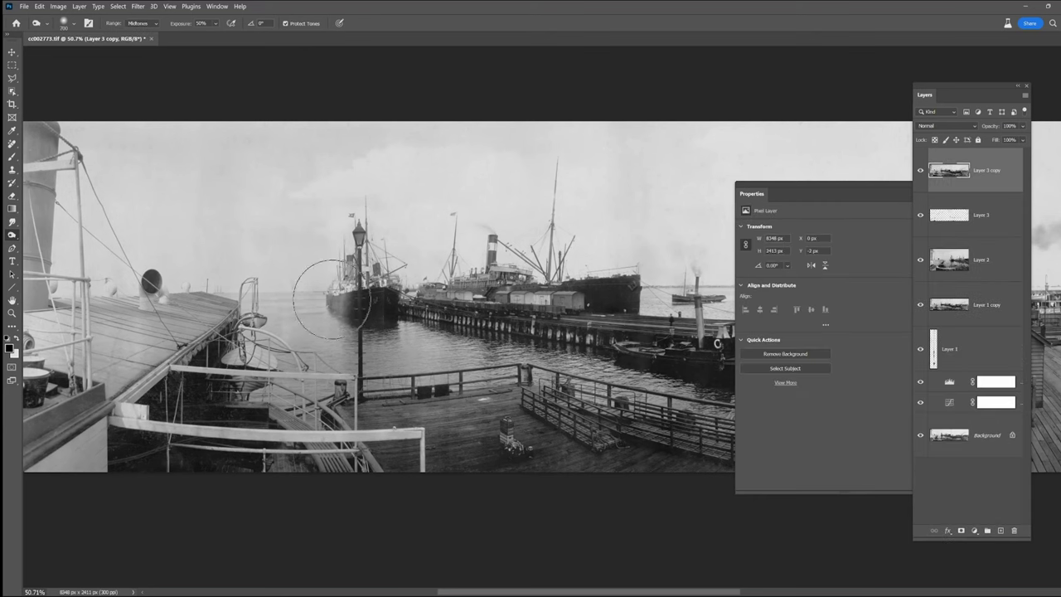
- Shrink the toning brush and brush over the unevenly toned areas of the merged panorama copy with the Burn tool
key(bracketleft)
key(bracketleft)
key(bracketleft)
key(bracketleft)
key(bracketleft)
key(bracketleft)
drag(12, 234, 50, 245)
scroll(505, 450, down, 3)
drag(505, 451, 359, 379)
drag(569, 379, 467, 401)
drag(332, 422, 604, 402)
- Change the toning brush's exposure and even out further patches of the panorama, undoing an unwanted stroke
click(212, 23)
click(213, 36)
mouse_move(209, 157)
mouse_down()
mouse_move(187, 97)
mouse_move(137, 142)
mouse_up()
drag(12, 235, 50, 245)
key(ctrl+z)
mouse_move(76, 133)
mouse_down()
mouse_move(76, 309)
mouse_move(53, 381)
mouse_up()
scroll(490, 405, down, 3)
mouse_move(490, 405)
mouse_down()
mouse_move(424, 398)
mouse_move(459, 392)
mouse_up()
drag(895, 185, 828, 203)
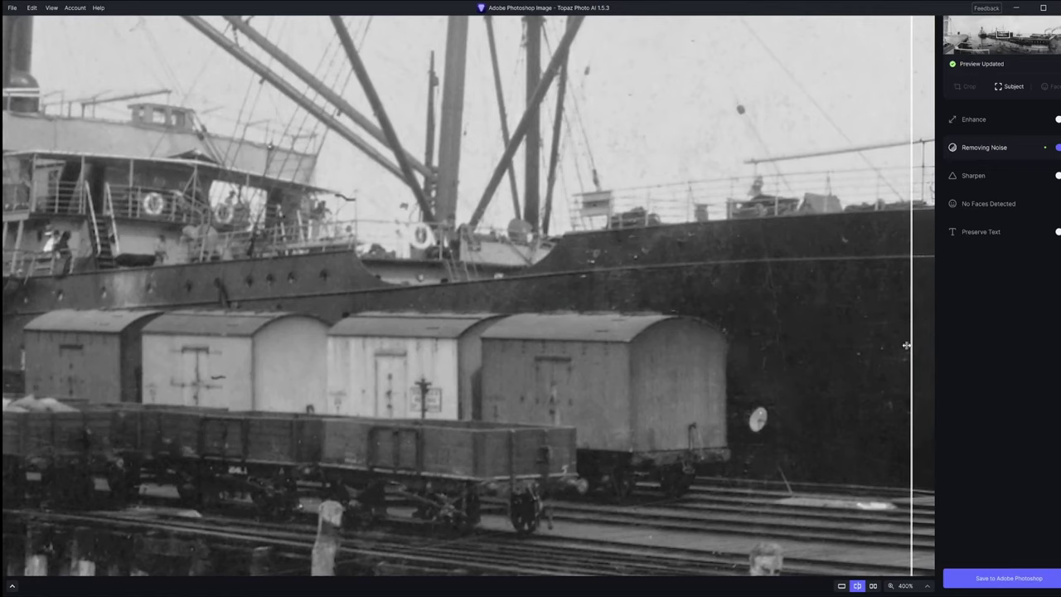
- Compare the noise-reduced preview with the original over the railway wagons and moored ships in Topaz Photo AI
drag(907, 342, 8, 318)
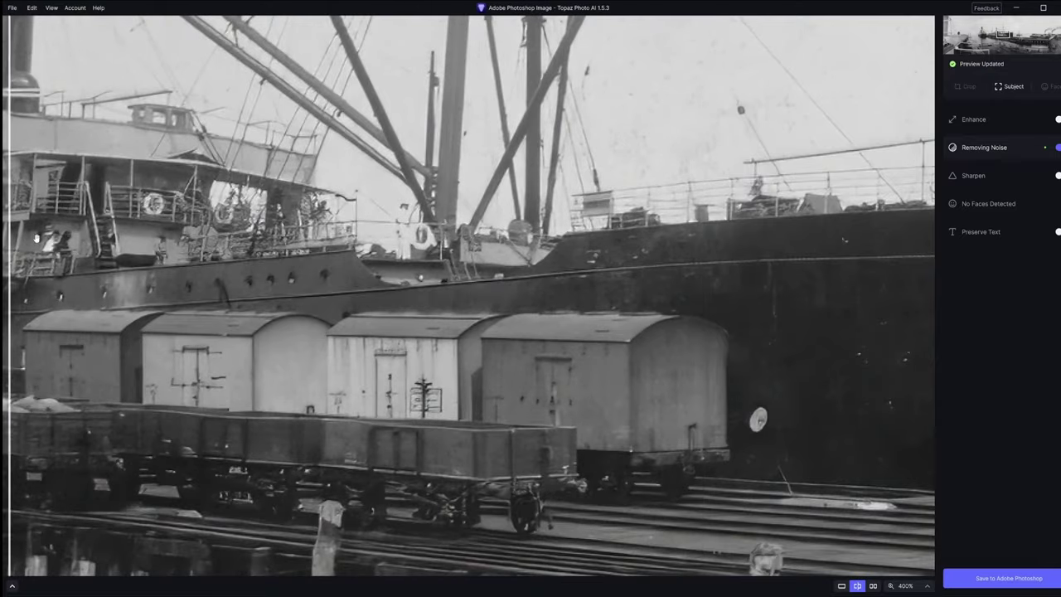
drag(108, 335, 727, 346)
drag(97, 354, 357, 351)
drag(13, 303, 681, 312)
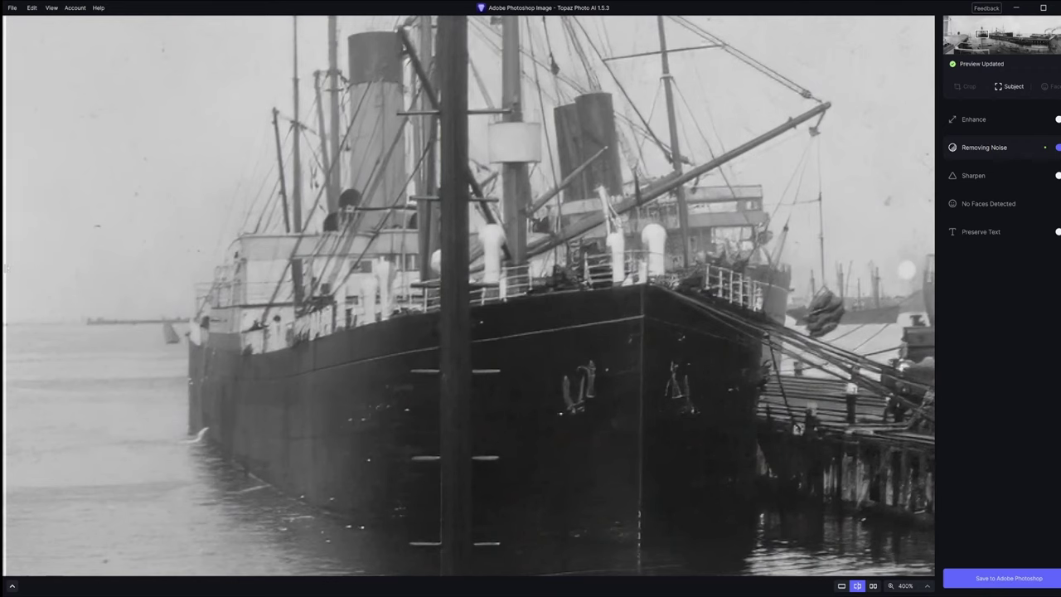
drag(427, 260, 397, 260)
- Compare the noise-reduced preview with the original around the paddle steamer and the weatherboard shed
scroll(397, 261, down, 4)
drag(756, 286, 122, 307)
scroll(122, 308, up, 2)
drag(597, 349, 269, 325)
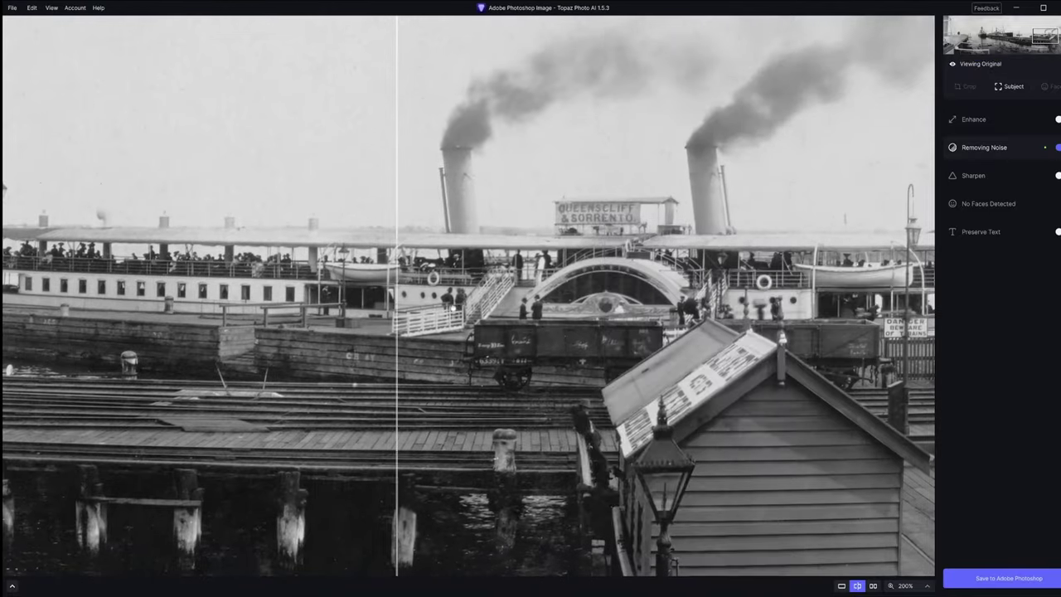
drag(397, 348, 287, 357)
drag(904, 368, 335, 331)
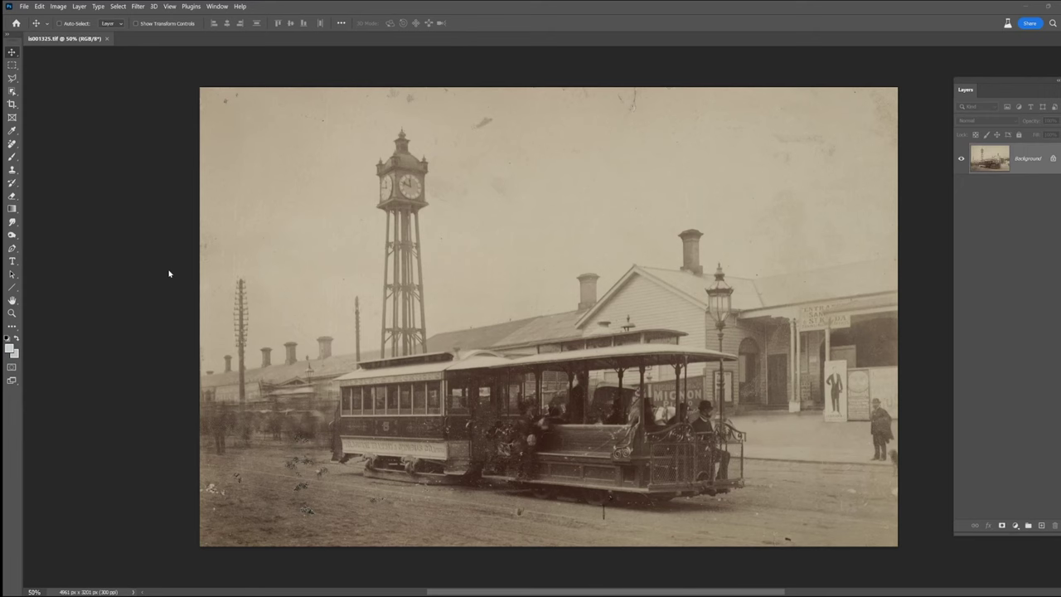
- Remove all colour from the sepia tram photograph with a Hue/Saturation adjustment
click(58, 6)
mouse_move(83, 26)
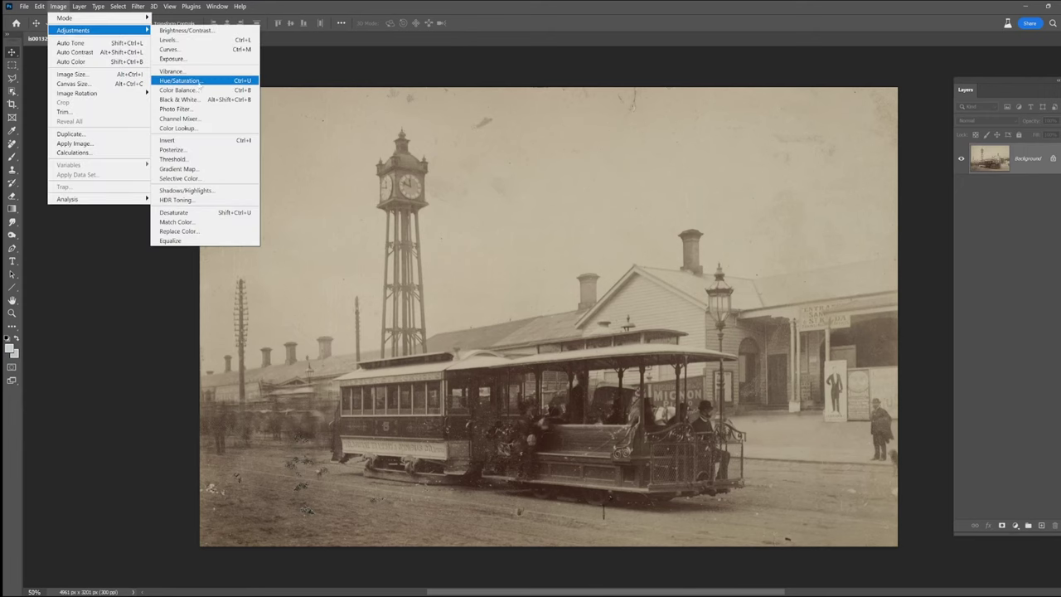
click(199, 86)
drag(663, 266, 592, 267)
click(769, 192)
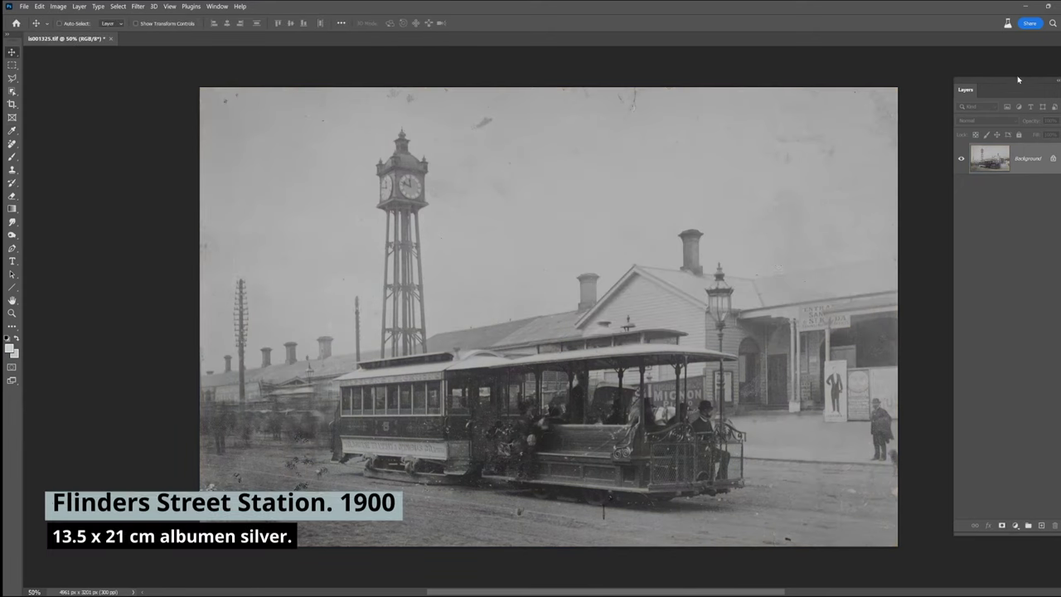
- Add a Curves adjustment layer and use on-image adjustment to lighten the sky and darken the tram's shadows
drag(1001, 81, 957, 86)
click(976, 532)
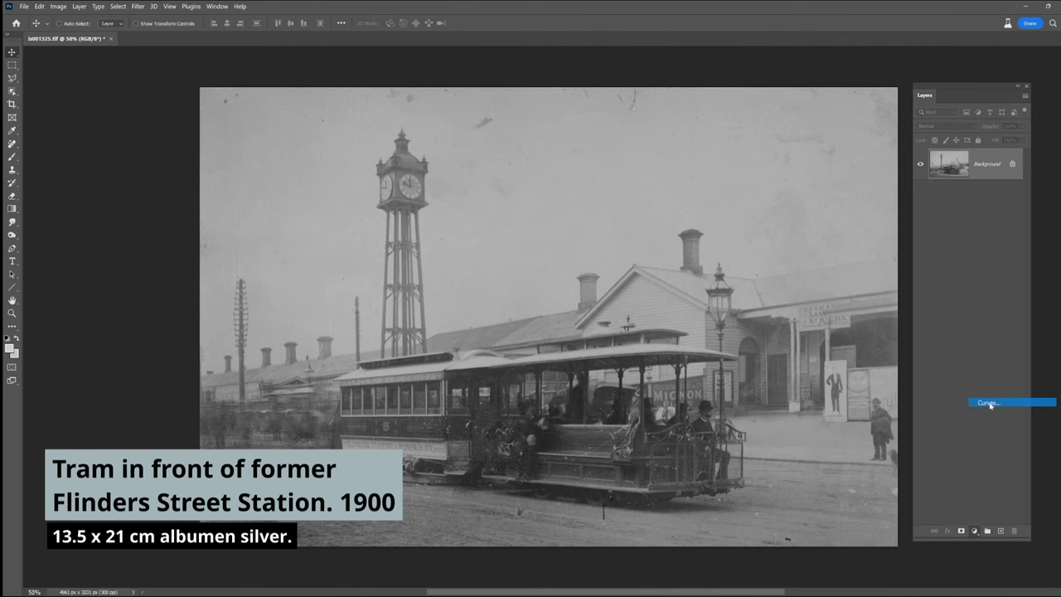
click(983, 403)
click(65, 172)
drag(556, 236, 556, 205)
drag(584, 398, 579, 417)
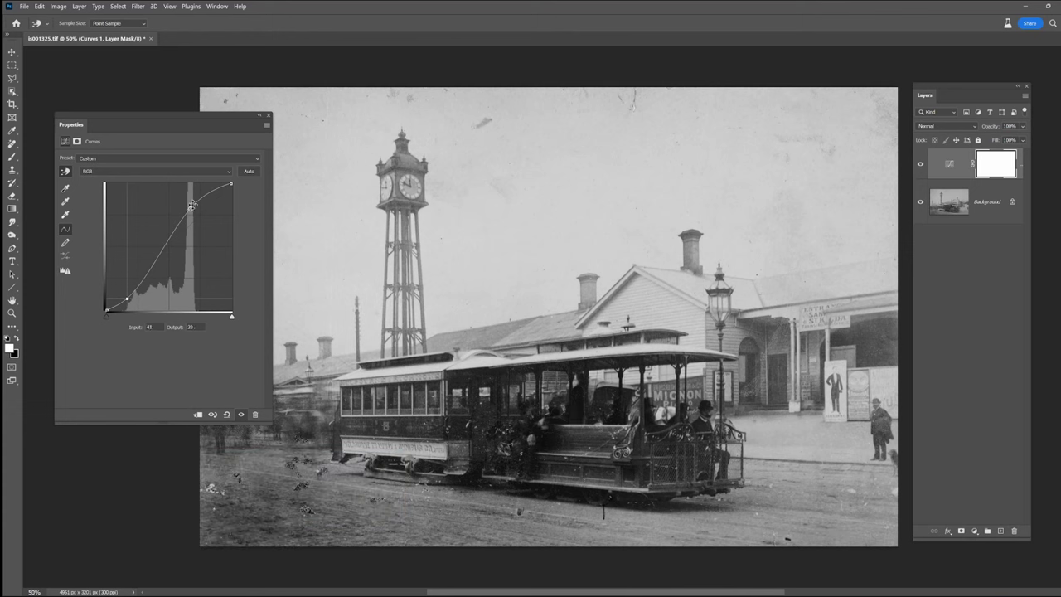
- Refine the curve by raising the highlight point's output to 224 and lowering the shadow point's output to 13
drag(190, 207, 192, 198)
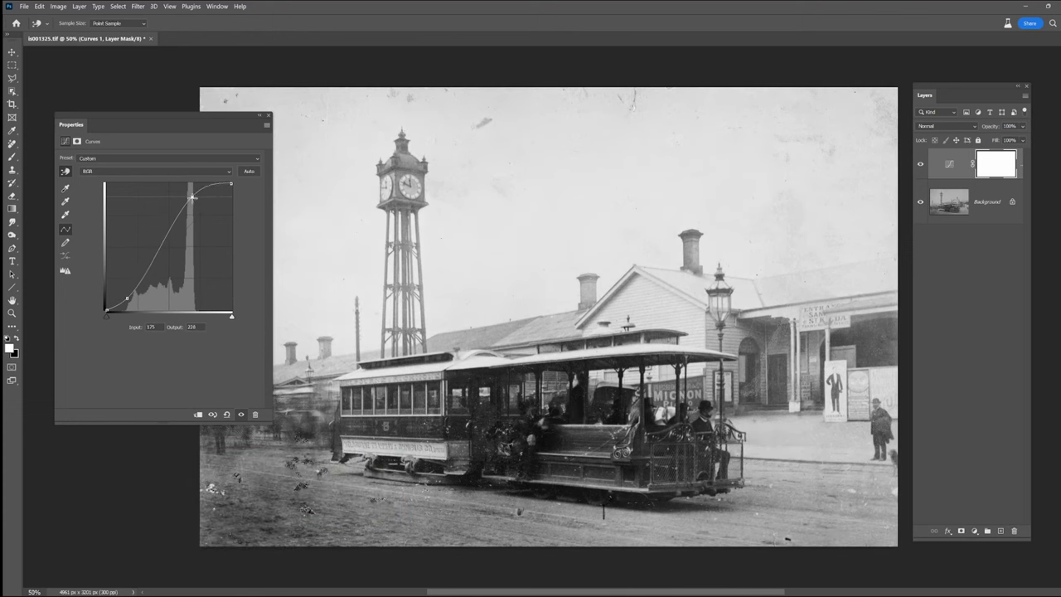
drag(128, 296, 122, 305)
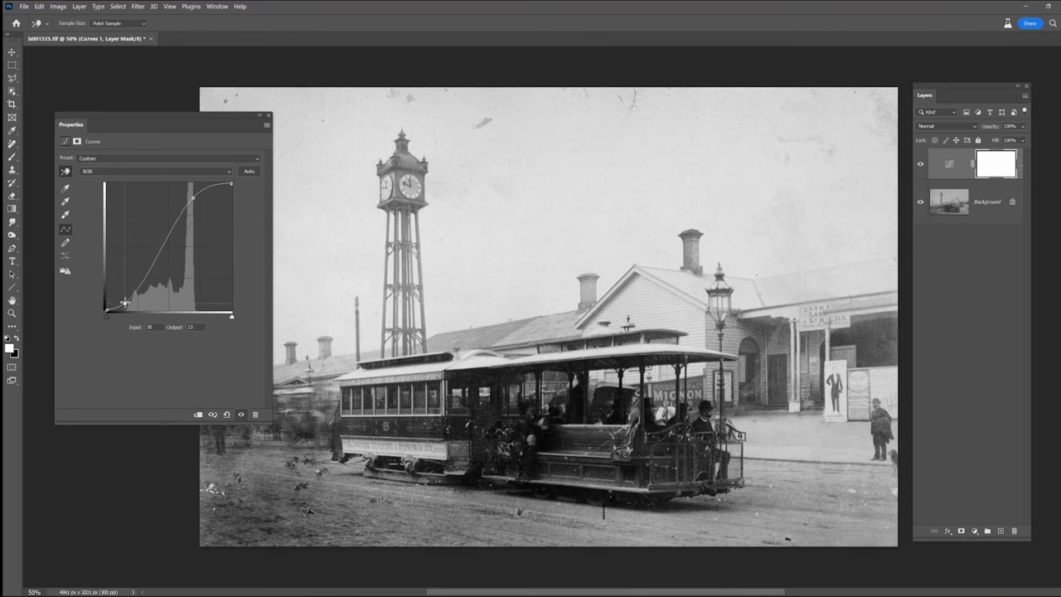
click(268, 117)
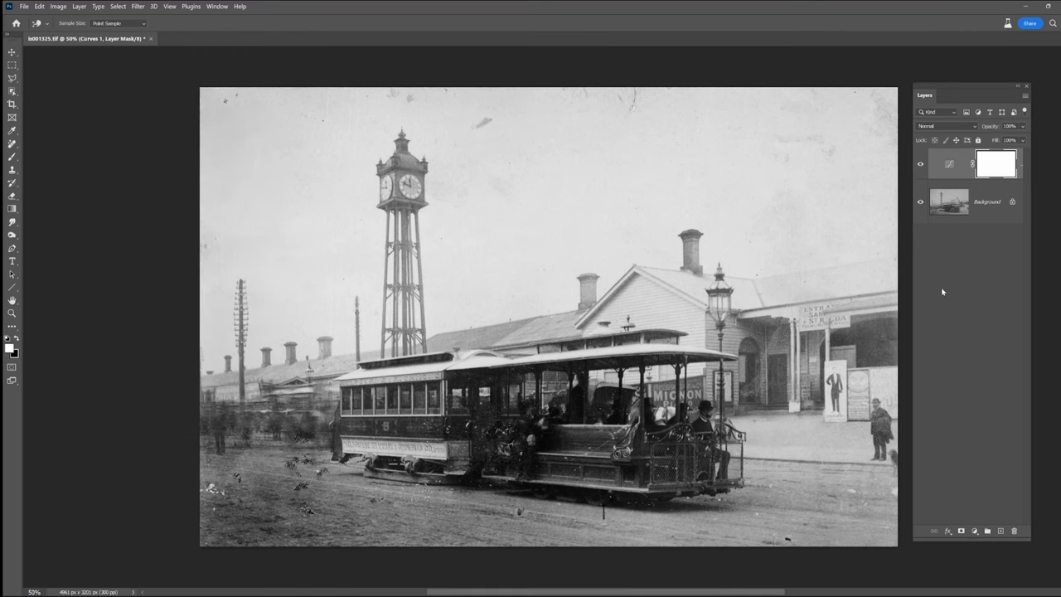
- Select the Background layer and use the Remove tool on the marks in the tram photograph's upper sky
click(944, 291)
key(j)
click(987, 202)
drag(858, 133, 774, 161)
drag(248, 96, 207, 124)
- Remove the white specks beneath the tram's undercarriage and the scratch near the photo's lower edge, enlarging the brush to 25
drag(325, 290, 426, 338)
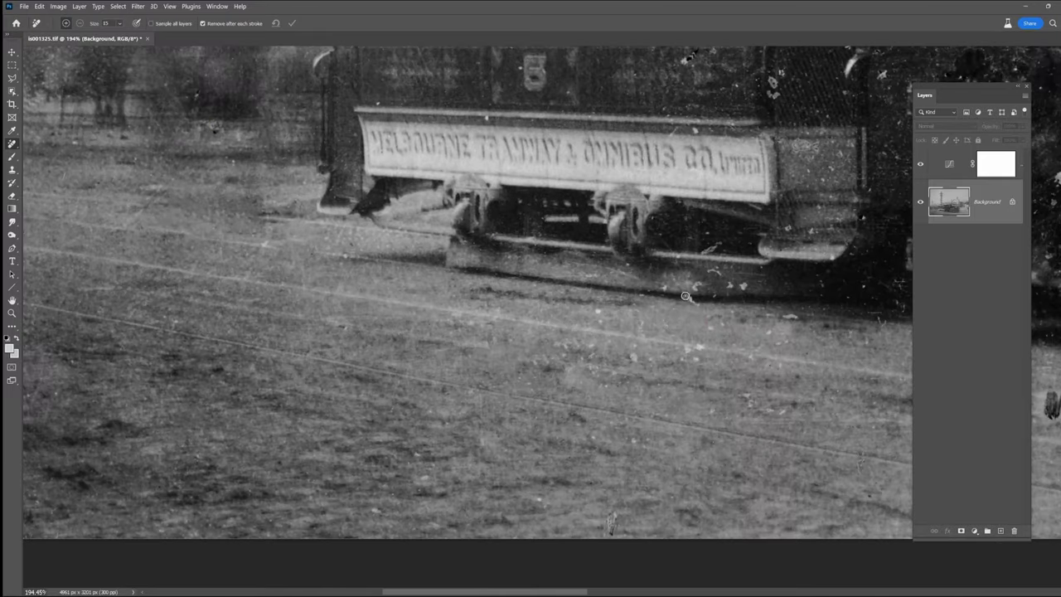
drag(686, 296, 694, 302)
click(696, 285)
drag(704, 252, 716, 244)
click(715, 271)
drag(730, 285, 745, 287)
drag(784, 316, 797, 317)
key(bracketright)
key(bracketright)
drag(613, 513, 611, 534)
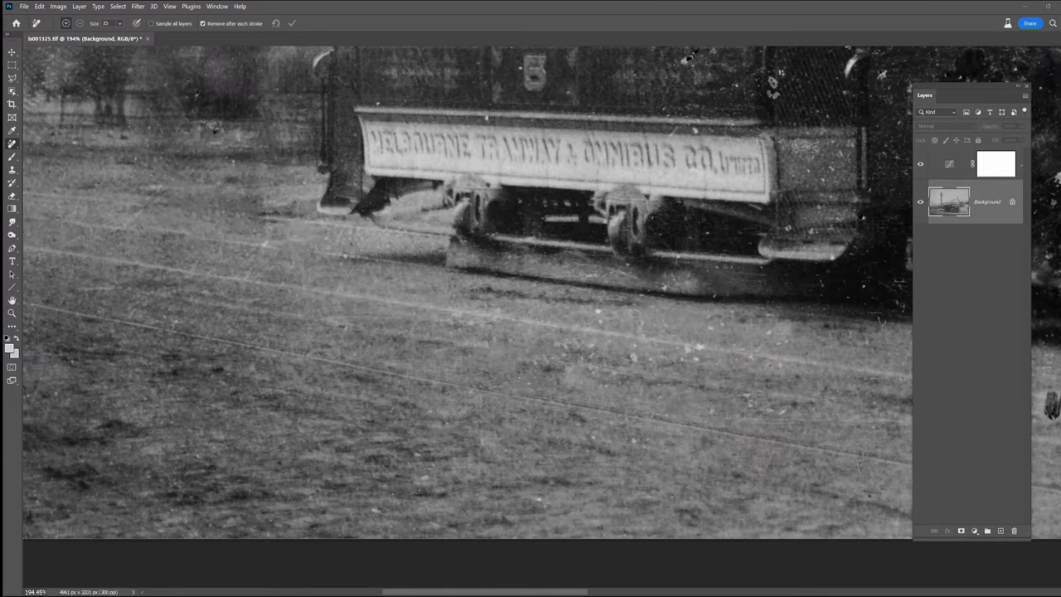
- Remove the spots and scratches from the dirt road in the tram photograph's foreground
click(540, 501)
click(597, 437)
drag(270, 406, 685, 417)
drag(335, 502, 334, 525)
drag(452, 393, 452, 416)
drag(457, 367, 548, 436)
drag(391, 344, 438, 344)
drag(407, 437, 442, 437)
- Remove the marks along the photo's left edge, from the blurred crowd to the sky beside the telegraph pole
scroll(447, 408, up, 2)
scroll(447, 408, right, 1)
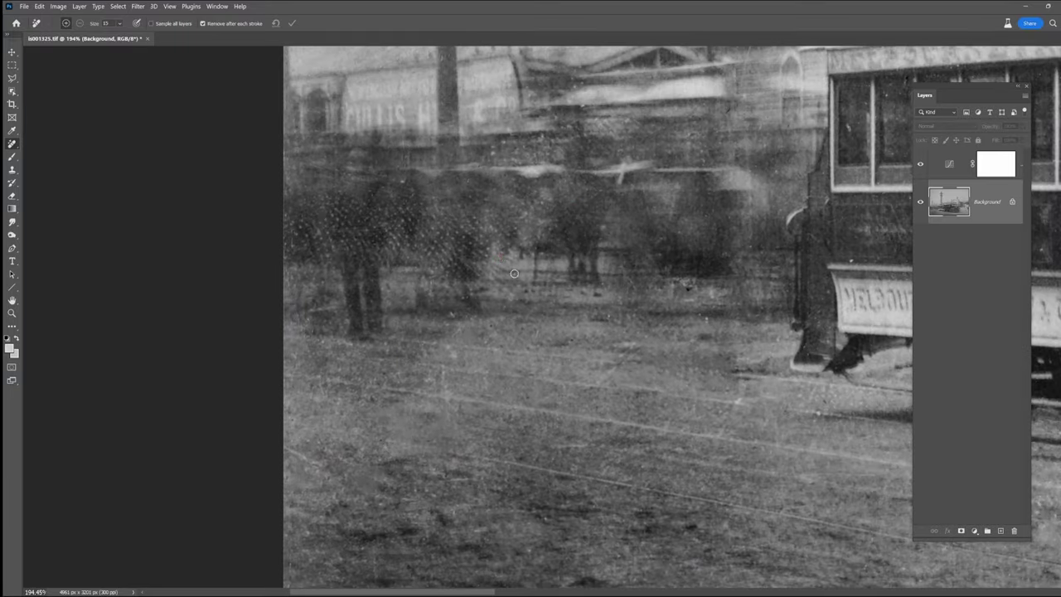
scroll(551, 441, up, 3)
scroll(551, 441, right, 2)
scroll(503, 368, up, 4)
scroll(502, 368, left, 1)
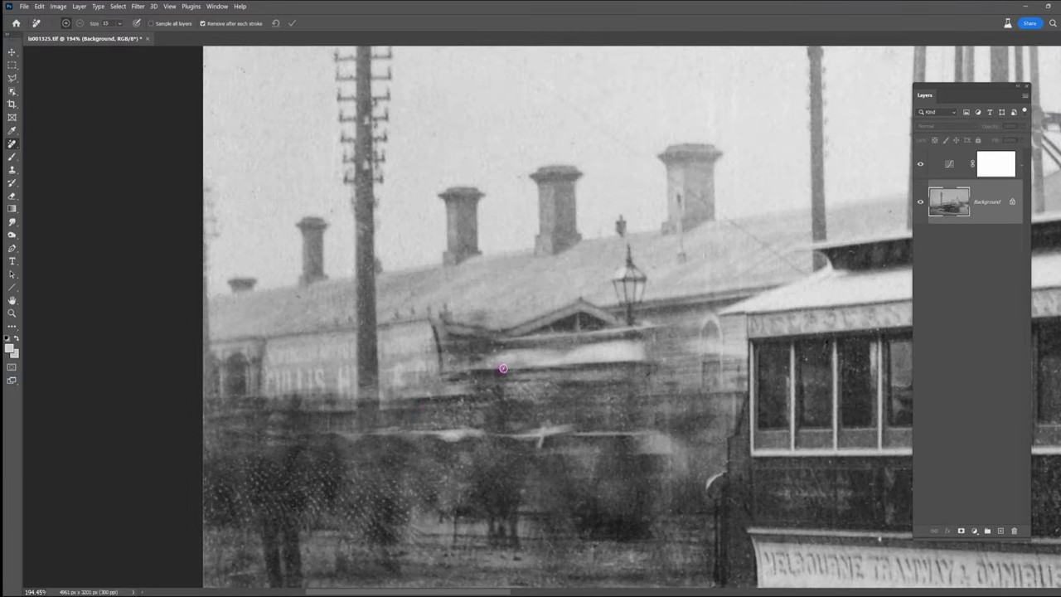
scroll(361, 271, up, 5)
scroll(362, 271, left, 1)
drag(244, 283, 251, 303)
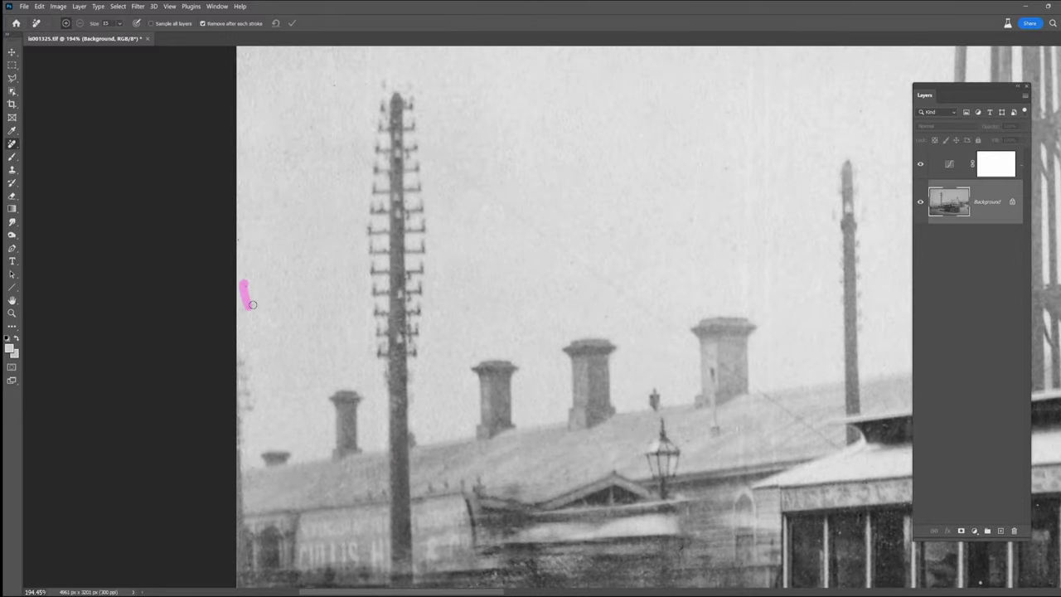
drag(386, 62, 357, 323)
- Enlarge the Remove brush to size 40 and clean the marks from the sky above the telegraph pole
key(bracketright)
key(bracketright)
key(bracketright)
key(bracketright)
key(bracketright)
drag(222, 217, 219, 308)
drag(523, 295, 523, 315)
mouse_move(572, 92)
mouse_down()
mouse_move(523, 404)
mouse_move(487, 427)
mouse_up()
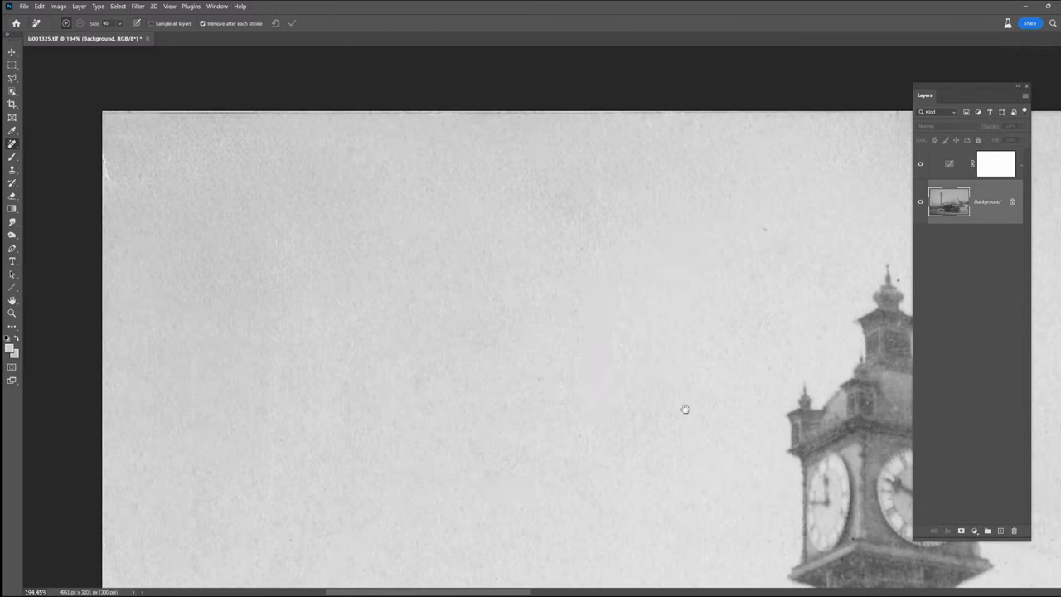
- Reduce the Remove brush to size 30 and remove the small spots from the sky around the clock tower
drag(684, 409, 393, 409)
drag(519, 335, 531, 345)
key(bracketleft)
key(bracketleft)
drag(656, 407, 656, 417)
drag(734, 338, 739, 310)
drag(440, 509, 440, 293)
drag(436, 509, 440, 294)
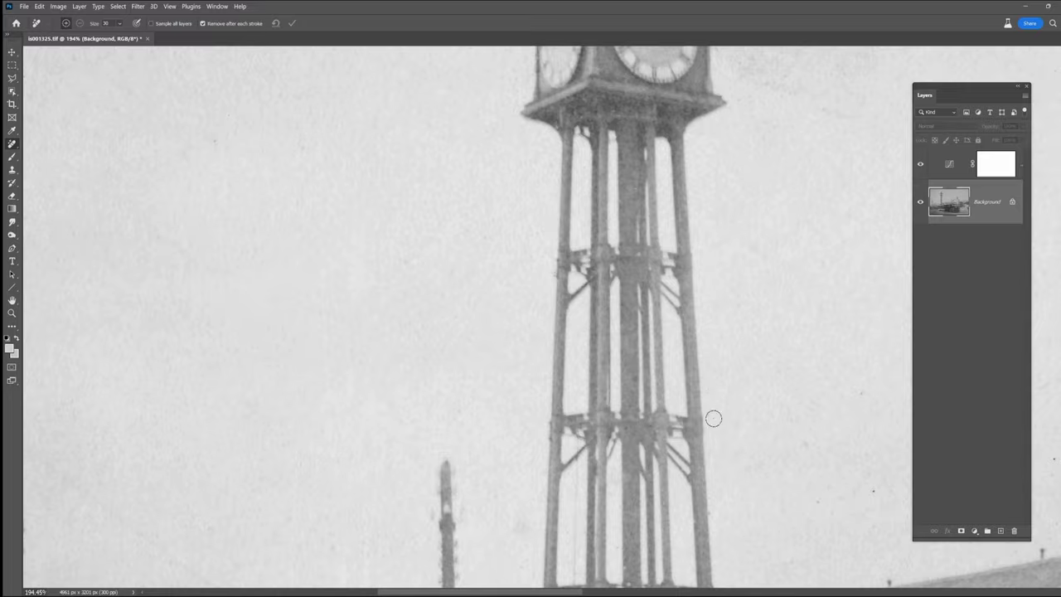
scroll(711, 420, down, 6)
scroll(710, 419, right, 2)
drag(895, 337, 559, 378)
click(711, 365)
- Enlarge the Remove brush to size 100 and remove the stains from the sky between the clock tower and the station gable
scroll(711, 365, down, 5)
key(bracketright)
key(bracketright)
key(bracketright)
key(bracketright)
key(bracketright)
key(bracketright)
key(bracketright)
key(bracketright)
key(bracketright)
drag(370, 368, 337, 346)
drag(628, 370, 653, 382)
- Remove the stains from the sky above the station and the pale roof by the photo's right edge with the size 100 Remove brush
drag(777, 439, 460, 439)
click(485, 450)
drag(670, 175, 719, 180)
drag(390, 264, 411, 315)
drag(728, 469, 715, 470)
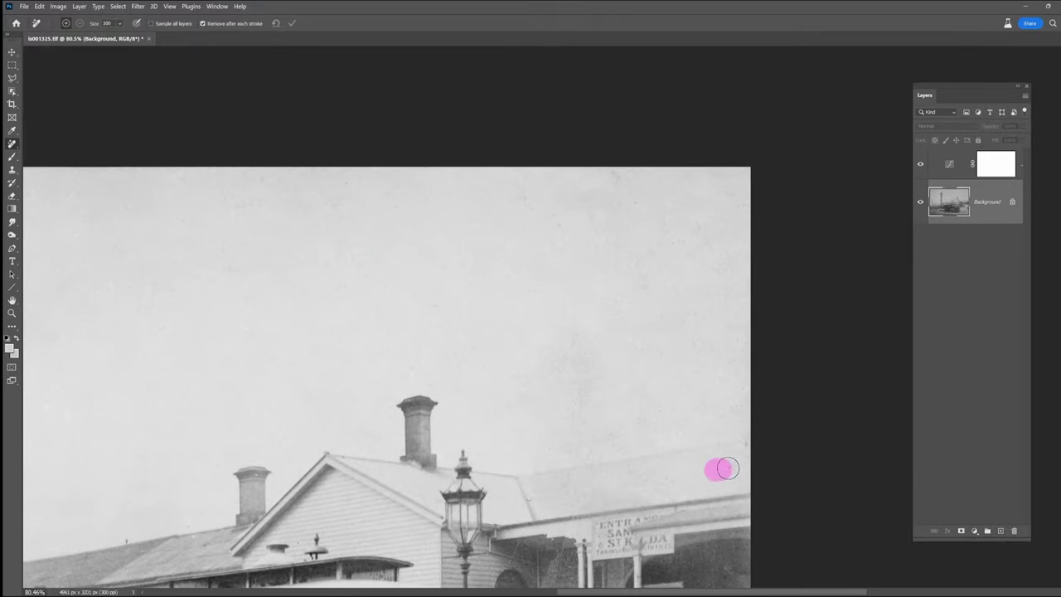
- Reduce the Remove brush to size 15 and clean the crackled damage around the station's arched doorway
drag(518, 579, 558, 480)
key(bracketleft)
key(bracketleft)
key(bracketleft)
key(bracketleft)
key(bracketleft)
key(bracketleft)
key(bracketleft)
scroll(539, 415, up, 4)
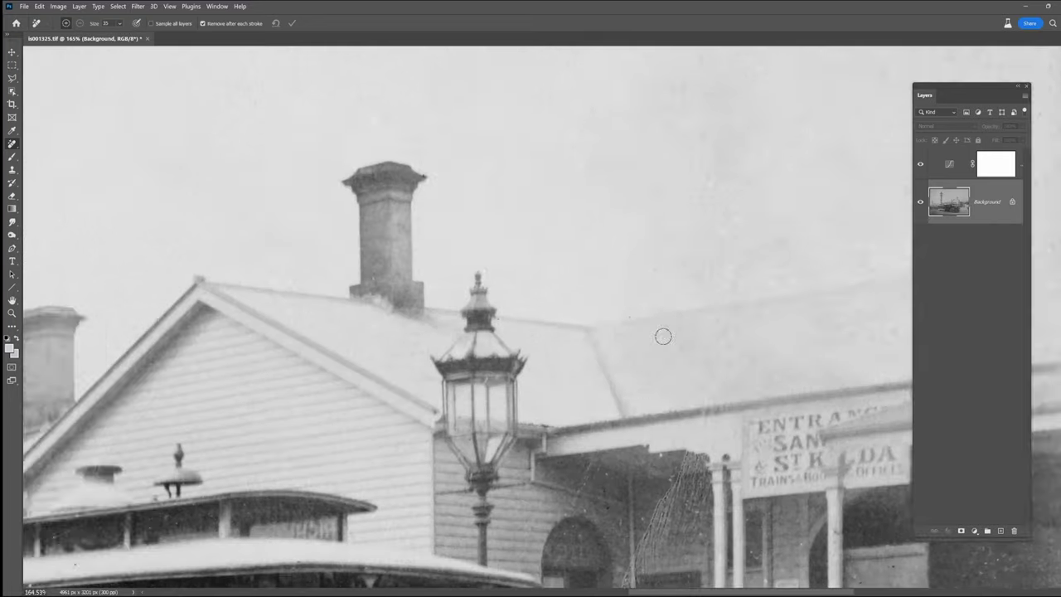
scroll(747, 415, down, 2)
scroll(747, 414, right, 3)
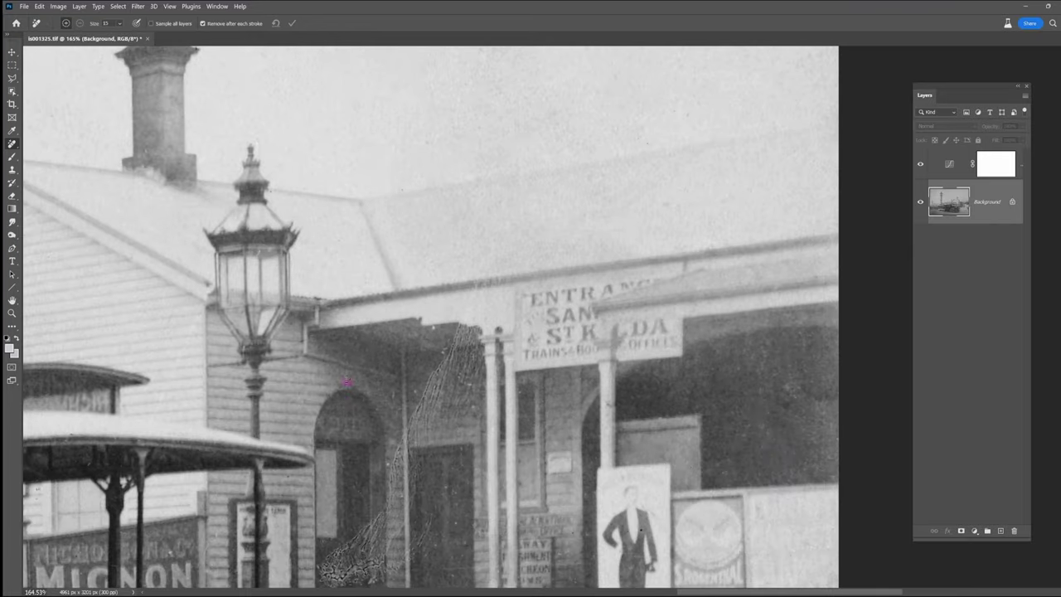
drag(349, 555, 401, 434)
drag(382, 436, 378, 464)
drag(421, 402, 424, 462)
drag(414, 421, 413, 447)
- Remove the fine crack lines between the two doorways and up to the verandah roof edge
key(s)
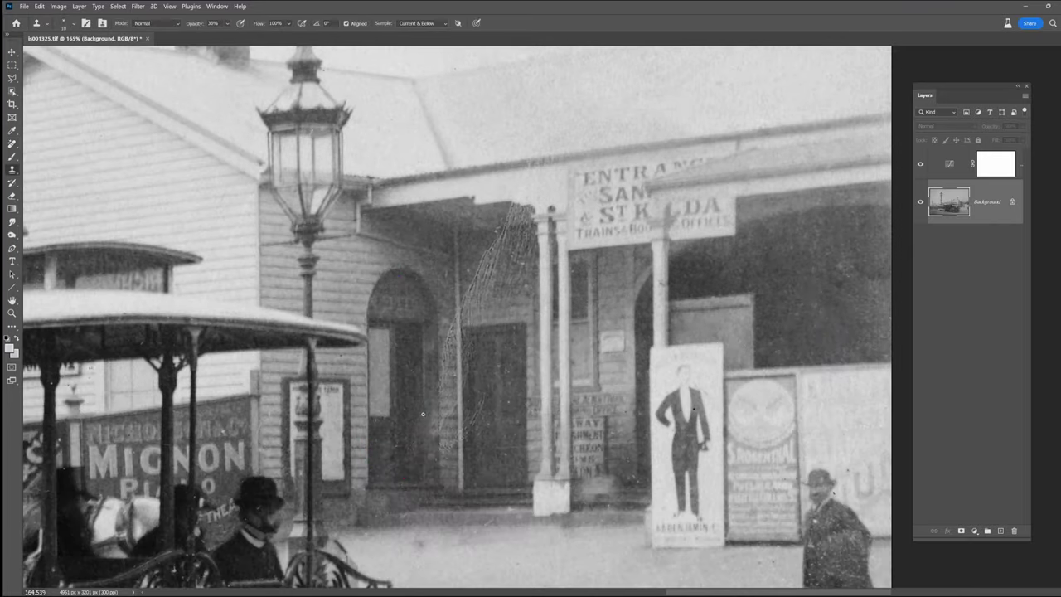
key(j)
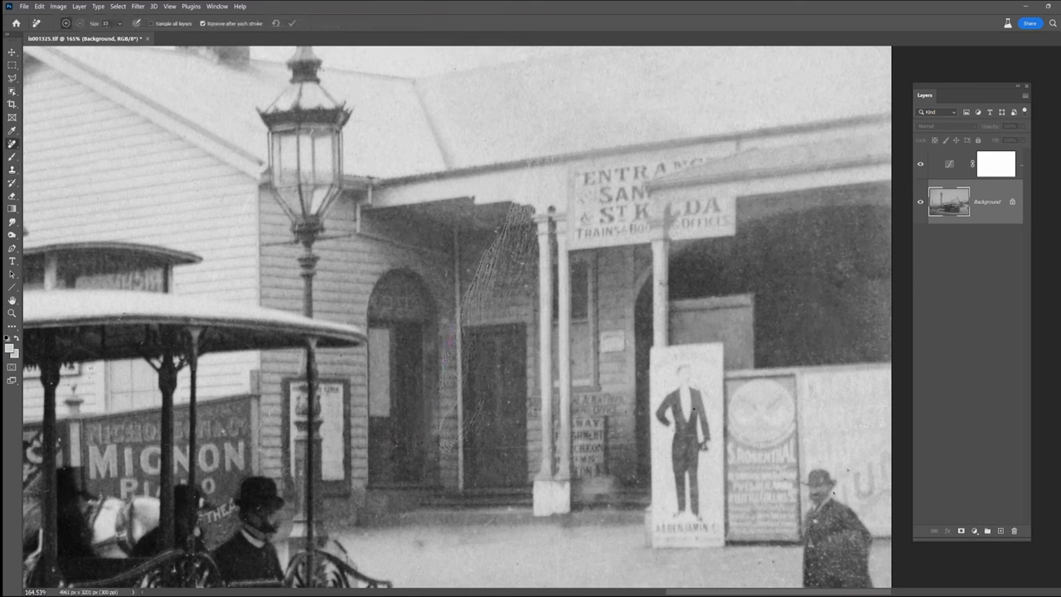
drag(508, 219, 532, 207)
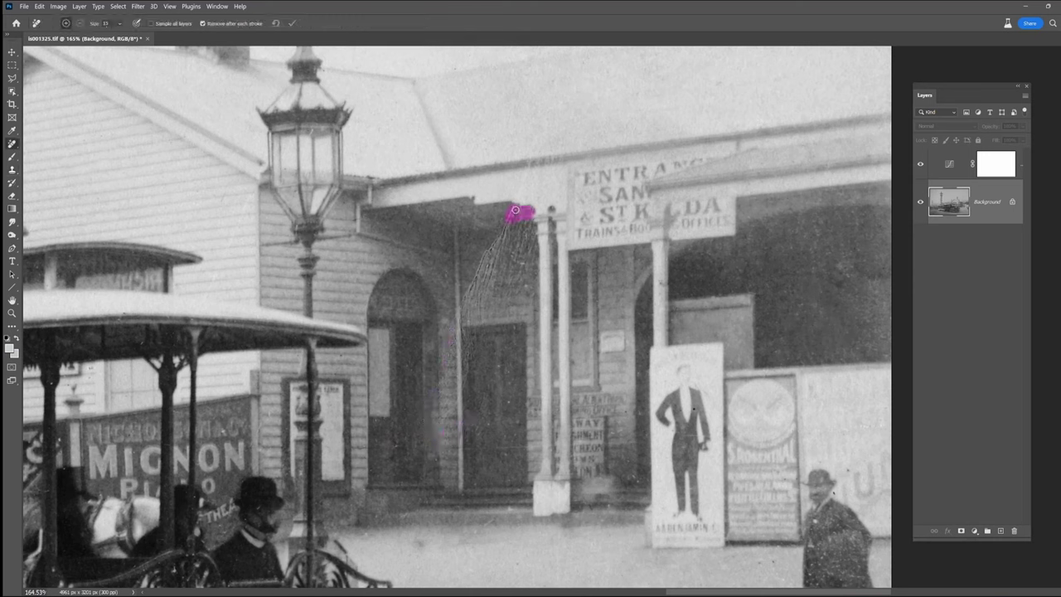
mouse_move(526, 166)
mouse_down()
mouse_move(559, 163)
mouse_move(531, 176)
mouse_up()
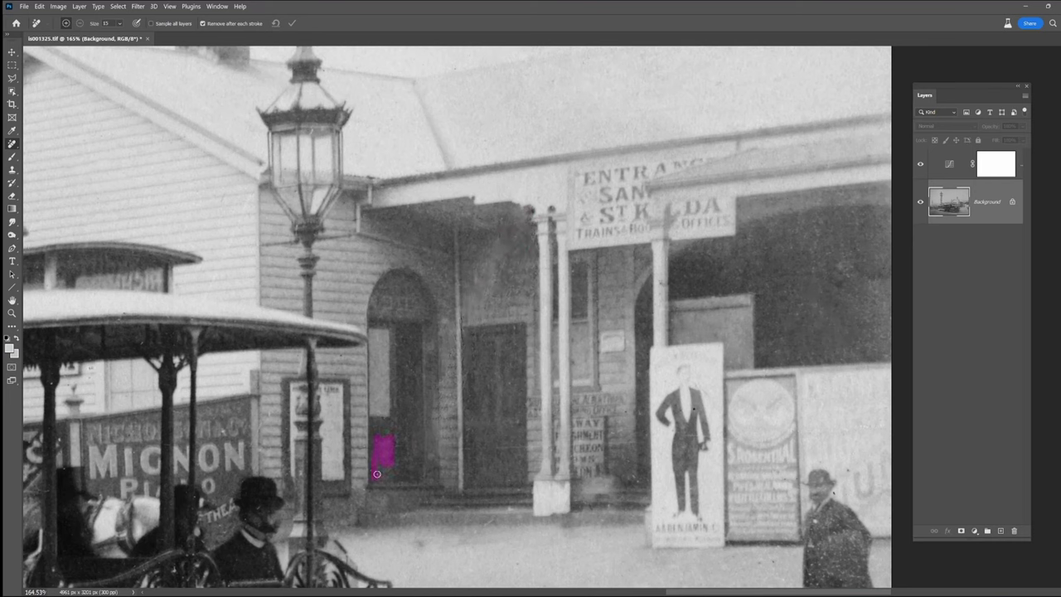
- Remove the spots and pale patches from the pavement and road around the standing man and in front of the tram
mouse_move(769, 486)
mouse_down()
mouse_move(636, 378)
mouse_move(603, 266)
mouse_up()
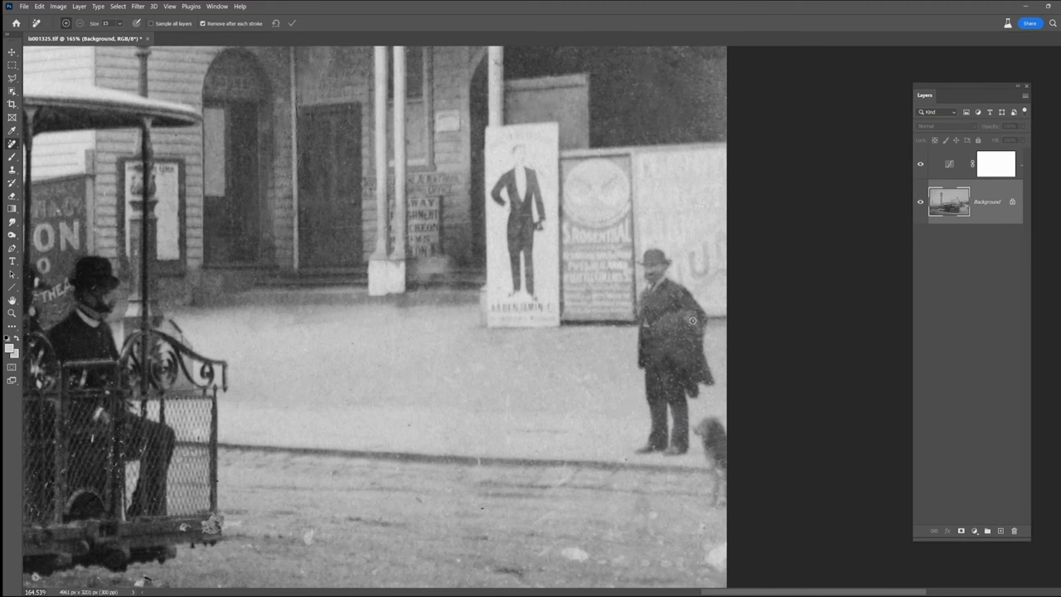
drag(582, 377, 600, 380)
drag(572, 543, 577, 377)
drag(572, 385, 589, 391)
drag(719, 384, 721, 399)
drag(620, 416, 627, 420)
click(599, 435)
click(490, 422)
click(313, 373)
click(135, 440)
click(526, 417)
- Remove the small spots around the tram's front end, the piano sign and the canopy's corner
scroll(526, 417, down, 3)
scroll(526, 417, left, 3)
click(365, 363)
scroll(678, 347, up, 3)
scroll(678, 347, left, 1)
drag(299, 224, 567, 298)
click(503, 170)
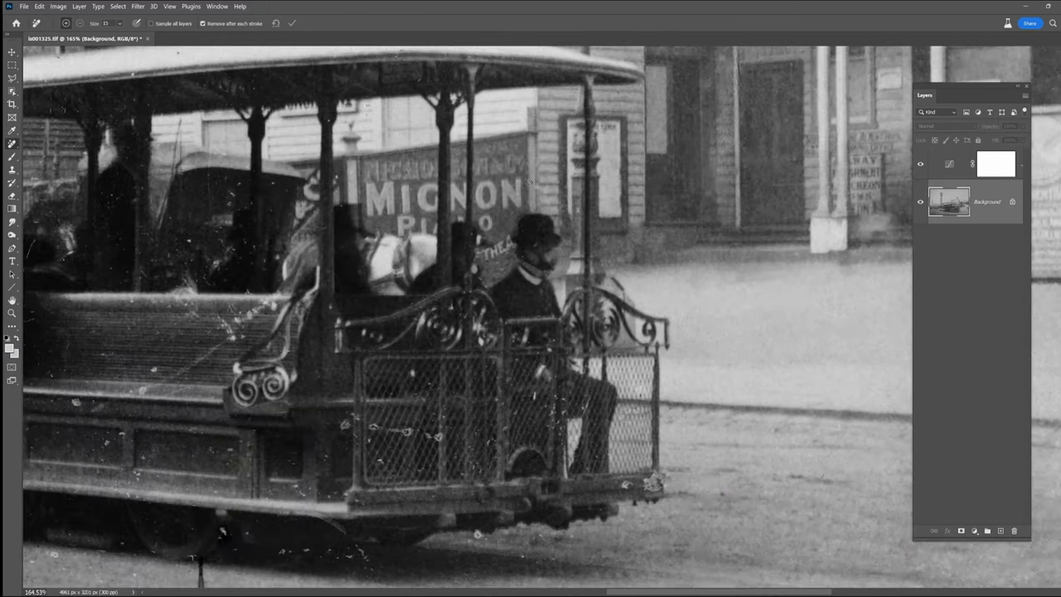
click(620, 93)
- Remove the specks from the view through the open tram section and the marks beside the bench's scrolled end
drag(353, 118, 543, 282)
key(bracketleft)
key(bracketleft)
key(bracketleft)
click(543, 282)
drag(325, 196, 374, 171)
scroll(448, 251, left, 5)
scroll(448, 252, up, 1)
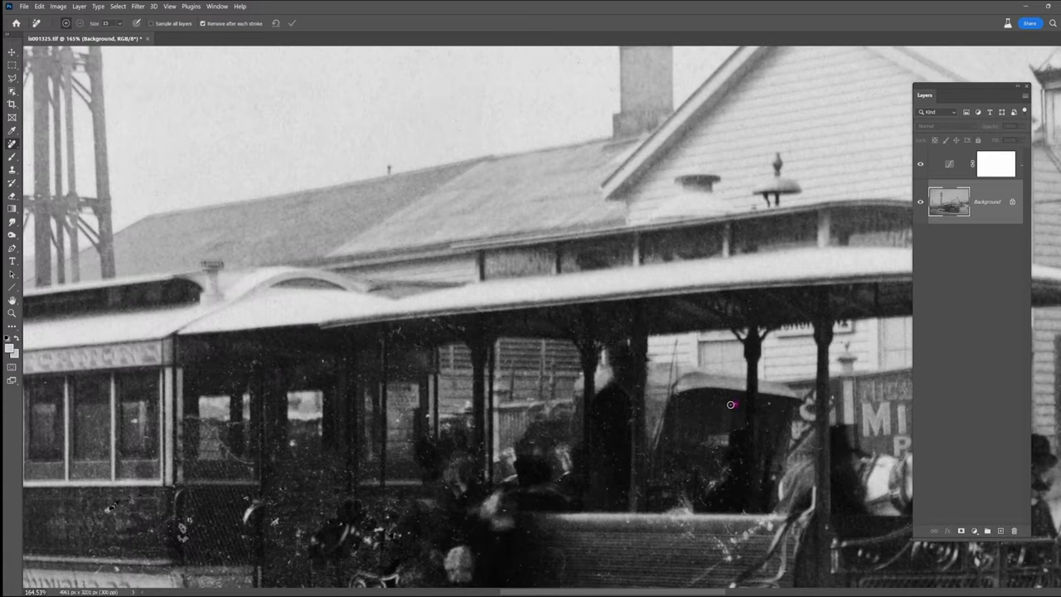
mouse_move(747, 536)
mouse_down()
mouse_move(730, 564)
mouse_move(717, 555)
mouse_up()
- Clean the spots from the open tram's bench seat and the lower panels beneath it
scroll(639, 447, down, 3)
scroll(638, 448, right, 2)
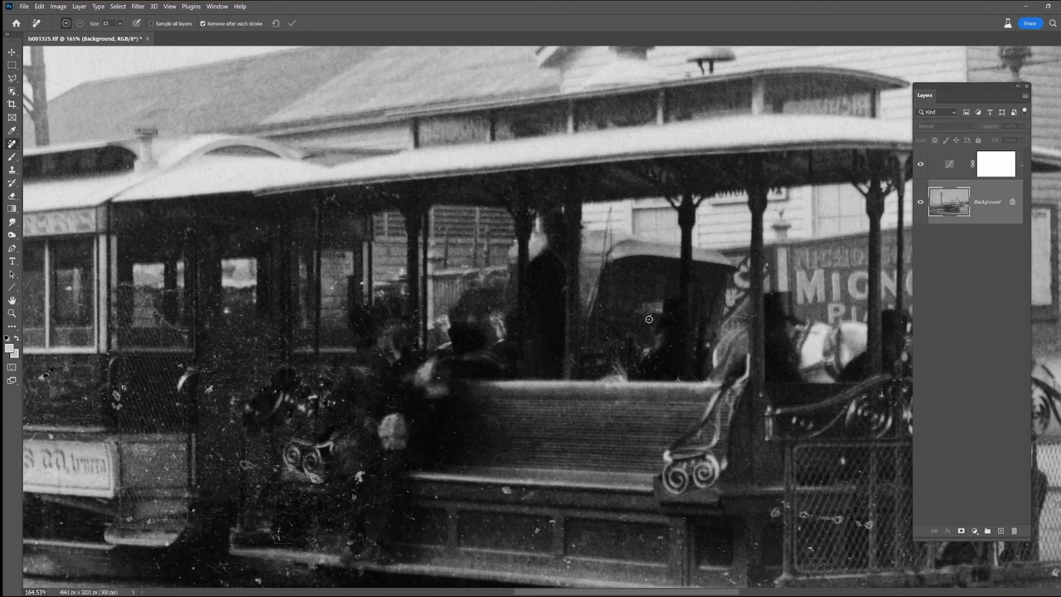
scroll(516, 429, down, 2)
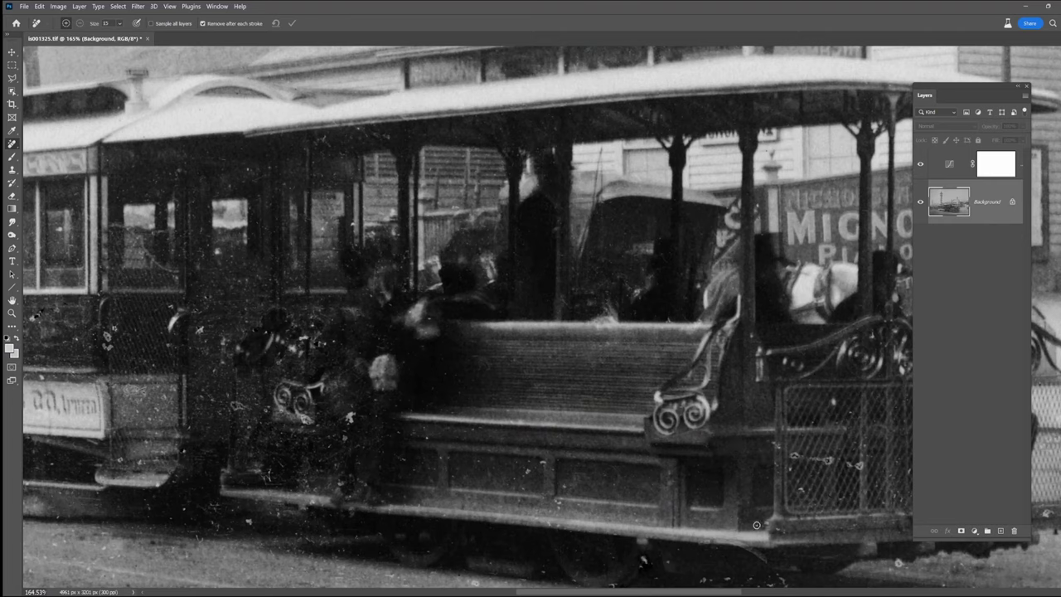
scroll(534, 531, up, 2)
drag(567, 483, 570, 490)
click(572, 511)
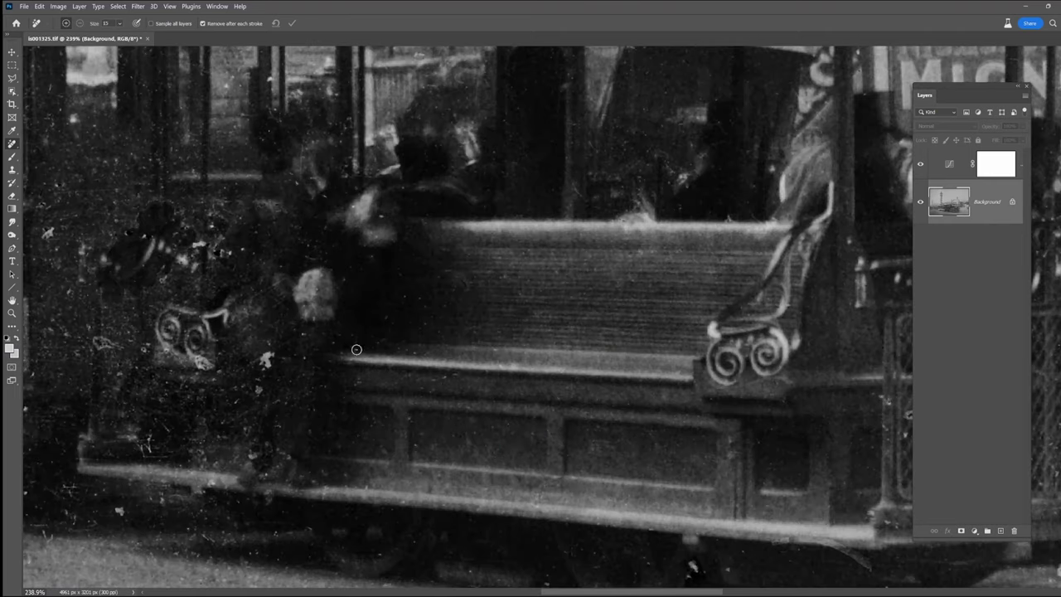
scroll(659, 119, down, 3)
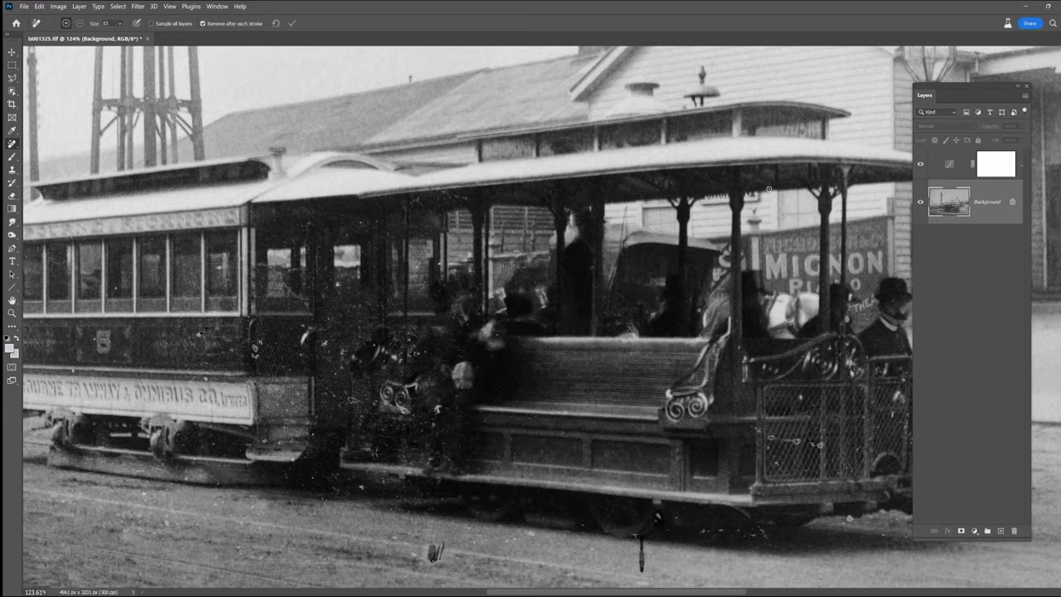
- Apply the Photo Restoration neural filter with the photo enhancement reduced
scroll(541, 405, down, 3)
click(139, 7)
click(157, 42)
scroll(419, 415, up, 4)
click(877, 444)
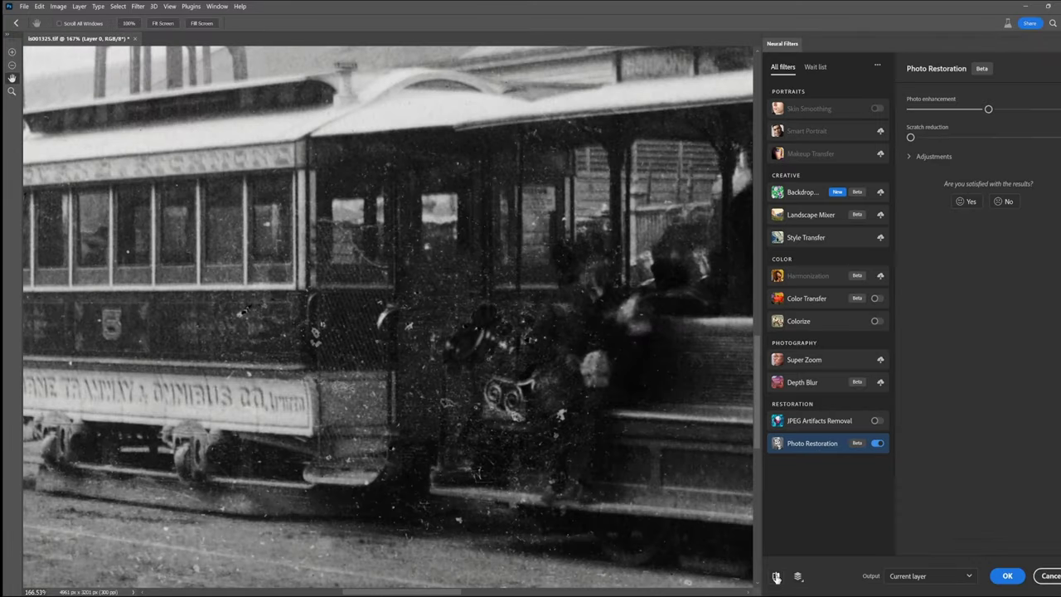
drag(988, 108, 940, 108)
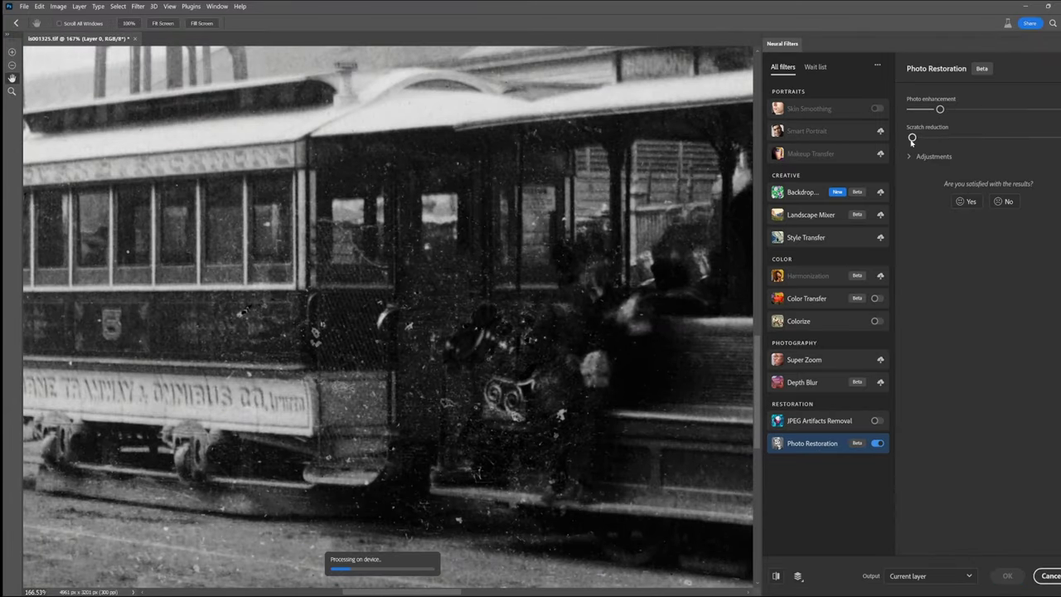
click(1008, 575)
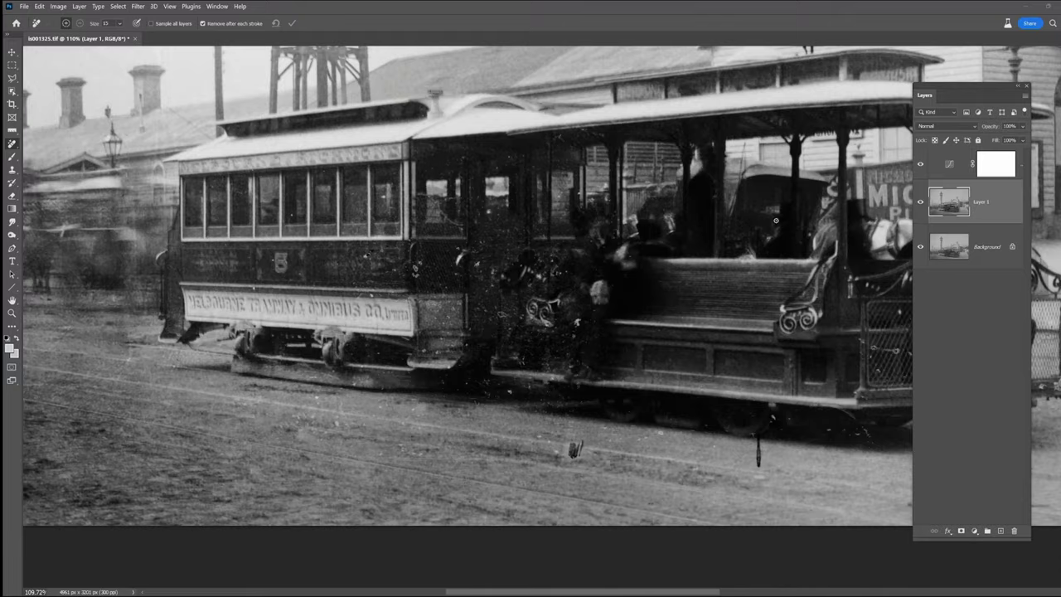
- Use a small Remove brush, about size 7 to 9, to clear white specks from the tram's dark doorway and passenger area
scroll(547, 217, up, 6)
scroll(382, 444, down, 2)
click(340, 380)
click(472, 403)
click(487, 421)
click(507, 422)
click(622, 407)
click(519, 125)
click(596, 116)
click(706, 156)
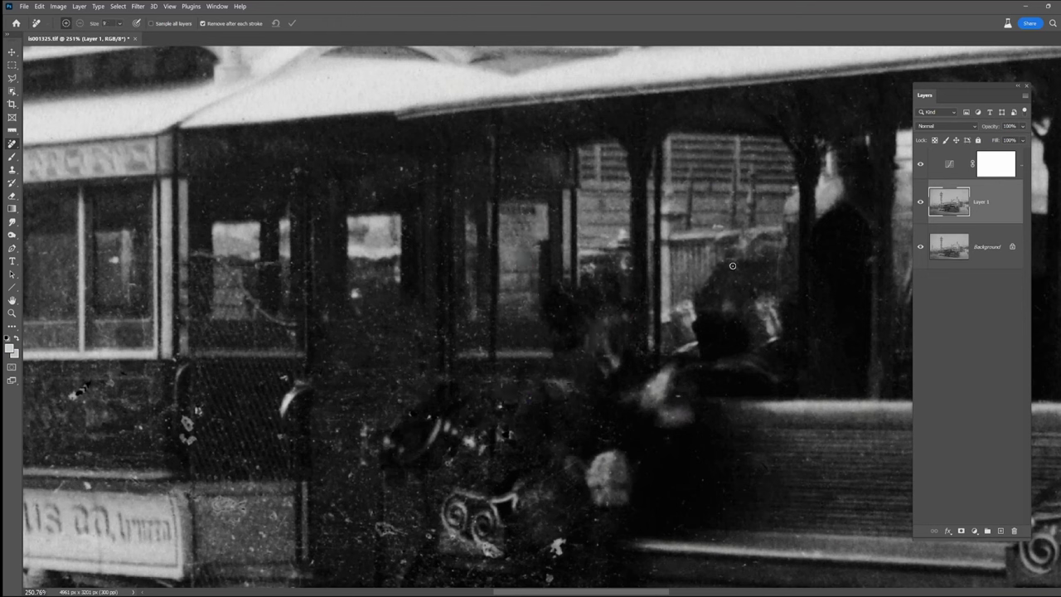
click(513, 436)
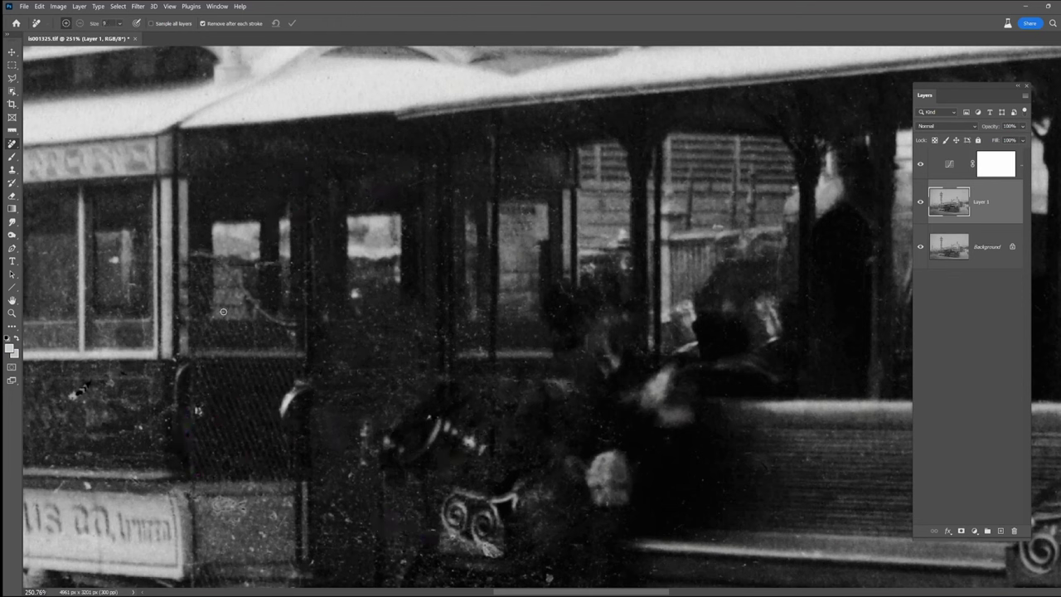
- Remove the marks from the closed carriage's end window, side panel and entrance with the Remove brush at about size 10
click(557, 128)
drag(227, 146, 225, 172)
click(114, 259)
drag(88, 384, 72, 397)
click(108, 249)
drag(332, 536, 373, 547)
drag(216, 503, 244, 508)
click(290, 501)
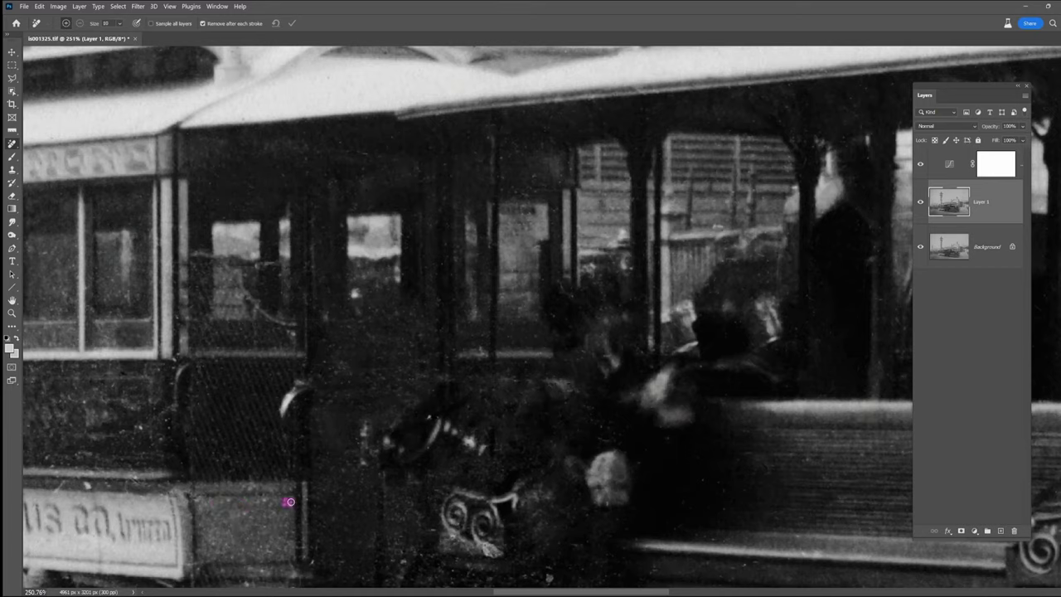
- Remove the white specks around the dark standing figure and the scrollwork beside the open bench
scroll(514, 224, down, 5)
scroll(635, 414, up, 6)
drag(587, 303, 567, 303)
click(361, 318)
drag(344, 345, 328, 350)
click(354, 377)
click(275, 317)
drag(378, 448, 370, 437)
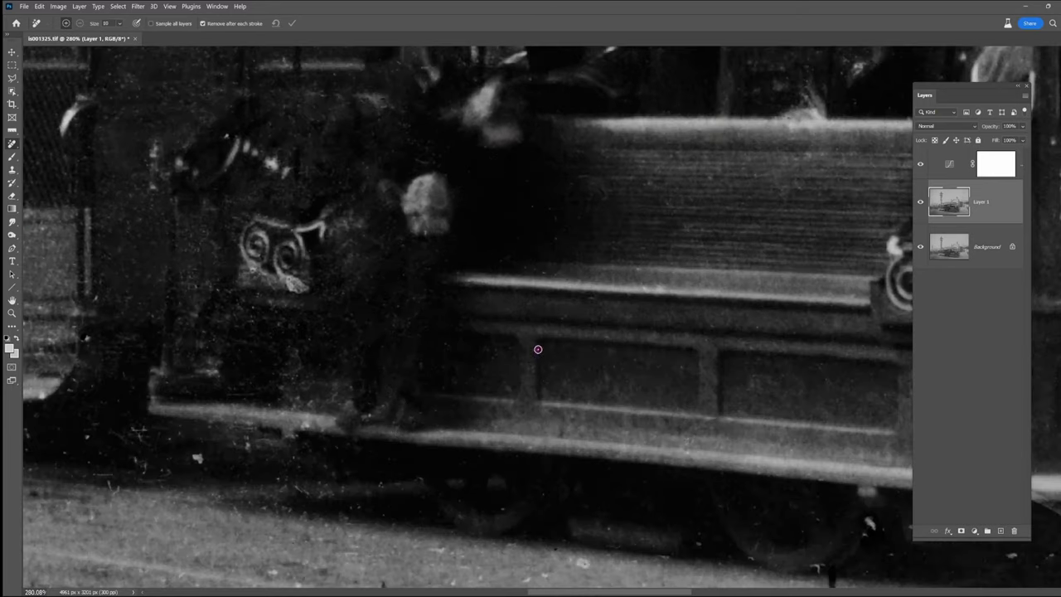
- Clean the specks from the bench edge, the running board and the shadowed road beneath the standing figure
drag(547, 271, 525, 271)
drag(415, 348, 590, 329)
drag(484, 385, 494, 383)
drag(380, 220, 387, 243)
click(471, 470)
drag(302, 448, 315, 456)
drag(362, 357, 375, 357)
- Remove the remaining specks from the dark gap between the carriages and the closed carriage's end panel
drag(319, 200, 305, 224)
drag(308, 169, 304, 182)
drag(188, 336, 181, 341)
drag(171, 355, 151, 336)
drag(190, 301, 188, 289)
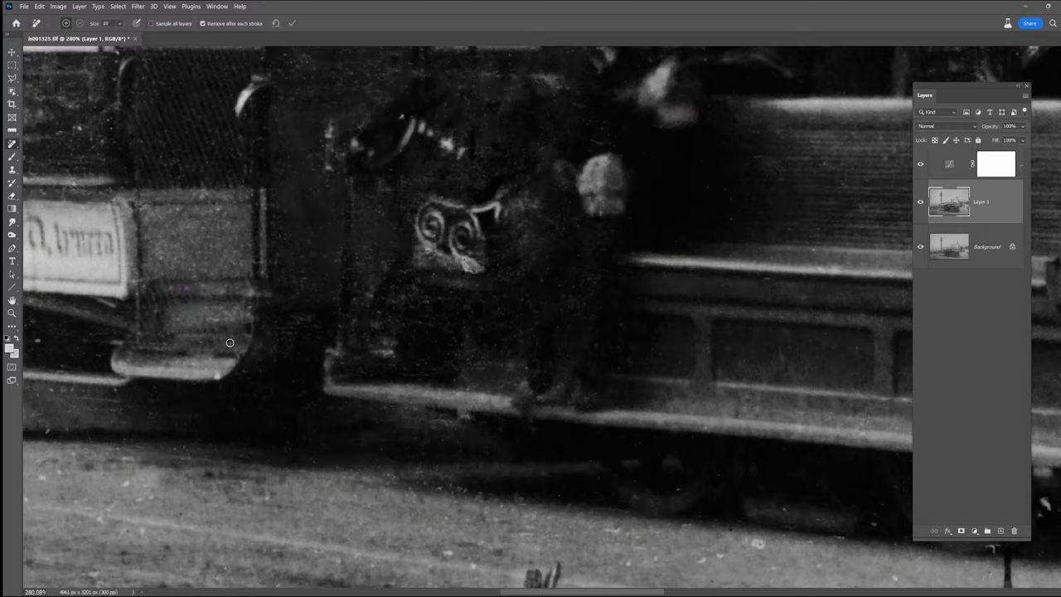
- Remove the marks from the closed carriage's dark side and the ledge above its company sign
drag(242, 156, 461, 441)
click(385, 345)
drag(375, 141, 375, 154)
drag(374, 150, 667, 86)
drag(586, 416, 597, 417)
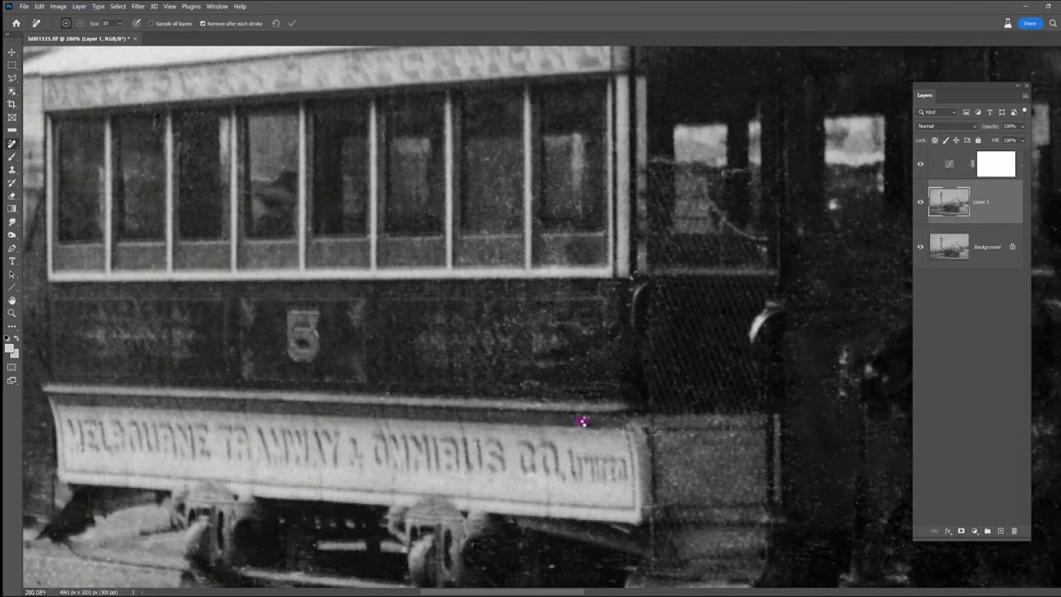
- Clean the spots around the closed carriage's lower side, wheels and the road beneath it
scroll(649, 290, down, 3)
scroll(630, 332, left, 2)
click(558, 412)
click(275, 388)
click(321, 405)
drag(345, 342, 339, 403)
drag(468, 421, 507, 434)
click(544, 446)
drag(539, 494, 548, 496)
drag(499, 532, 501, 551)
scroll(497, 498, down, 4)
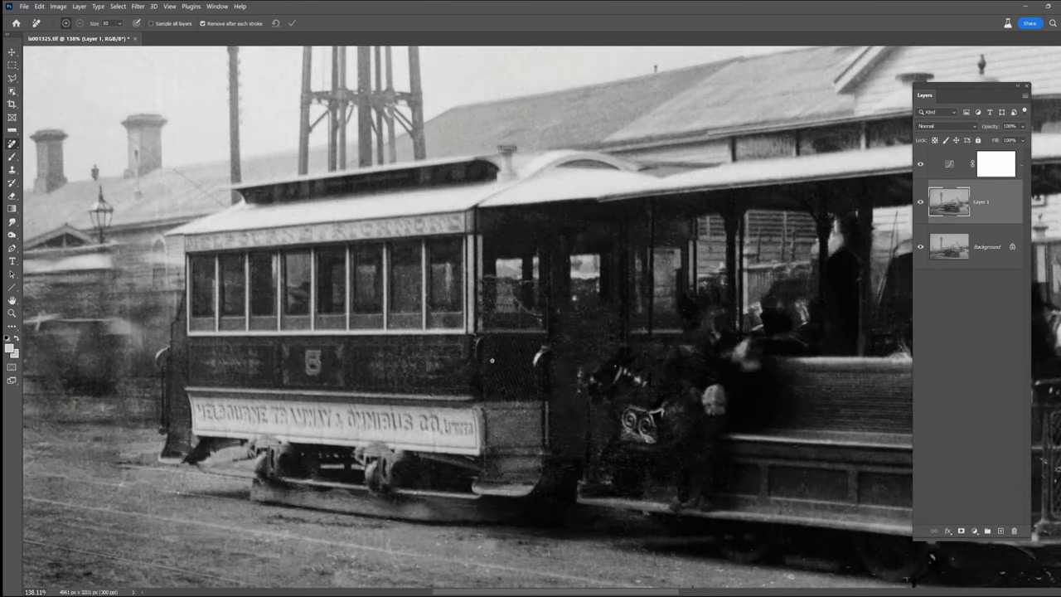
- Enlarge the Remove brush to size 25 and remove the dark blotches and spots from the road below the tram
drag(717, 539, 454, 396)
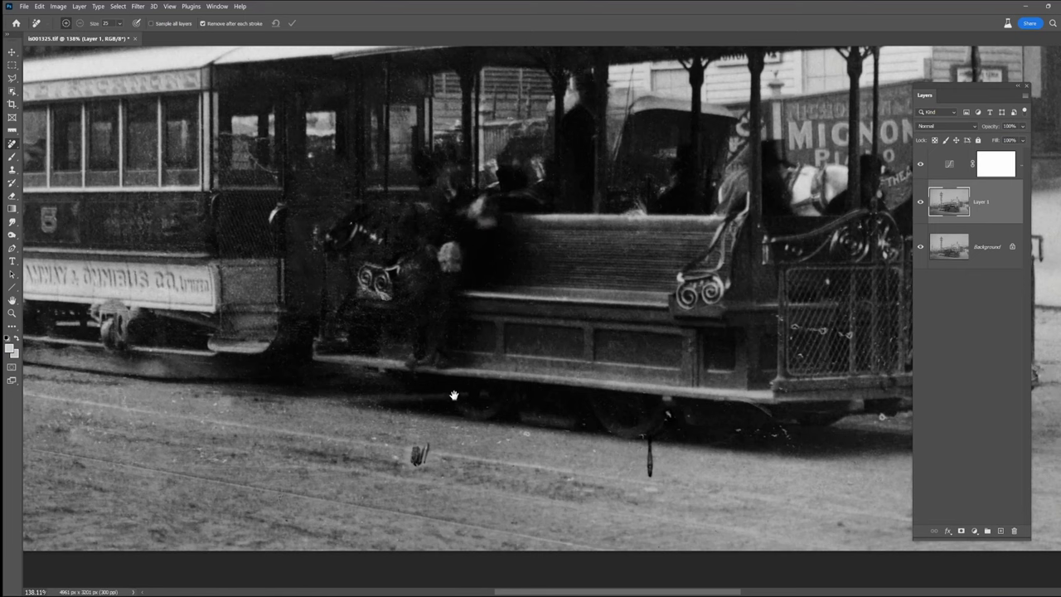
click(367, 414)
drag(413, 450, 427, 454)
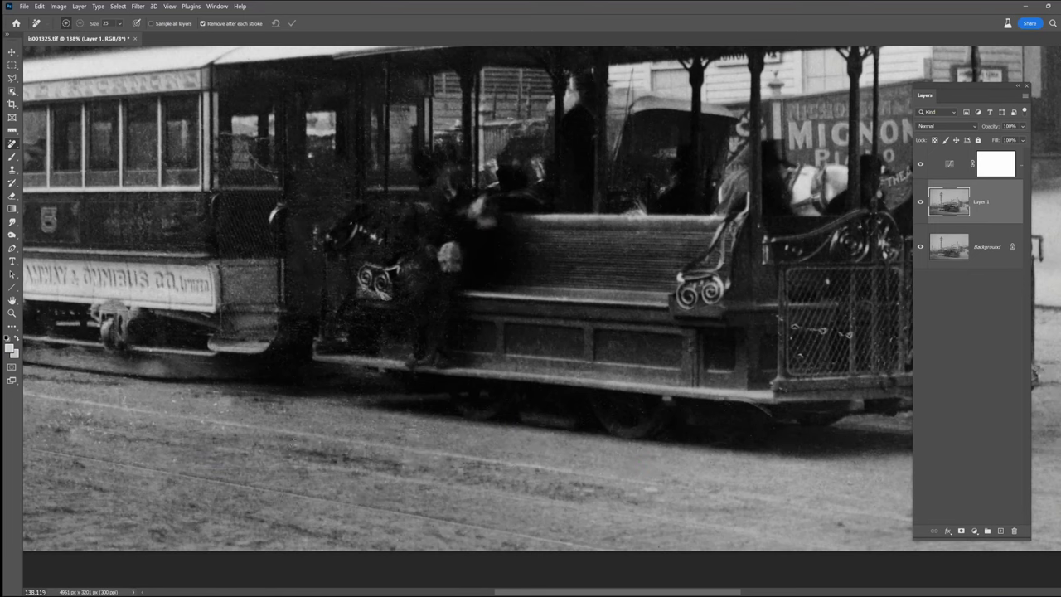
- Reduce the Remove brush to size 15 and clean the tram's front platform, from the curved scratch underneath to the bumper and mesh
scroll(496, 419, left, 4)
scroll(496, 419, up, 1)
scroll(465, 315, left, 2)
scroll(464, 315, up, 1)
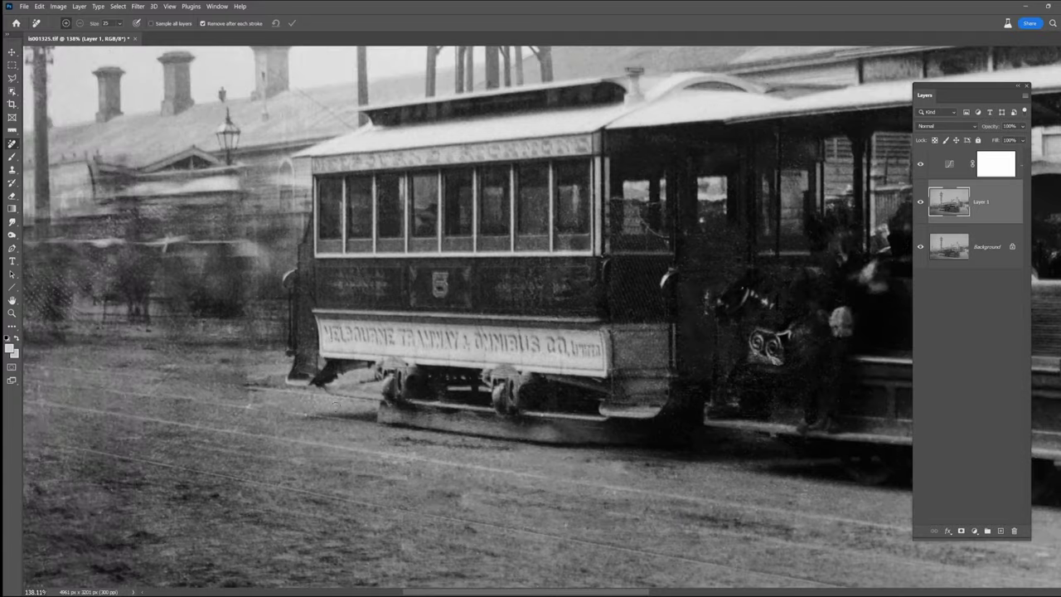
scroll(635, 498, down, 3)
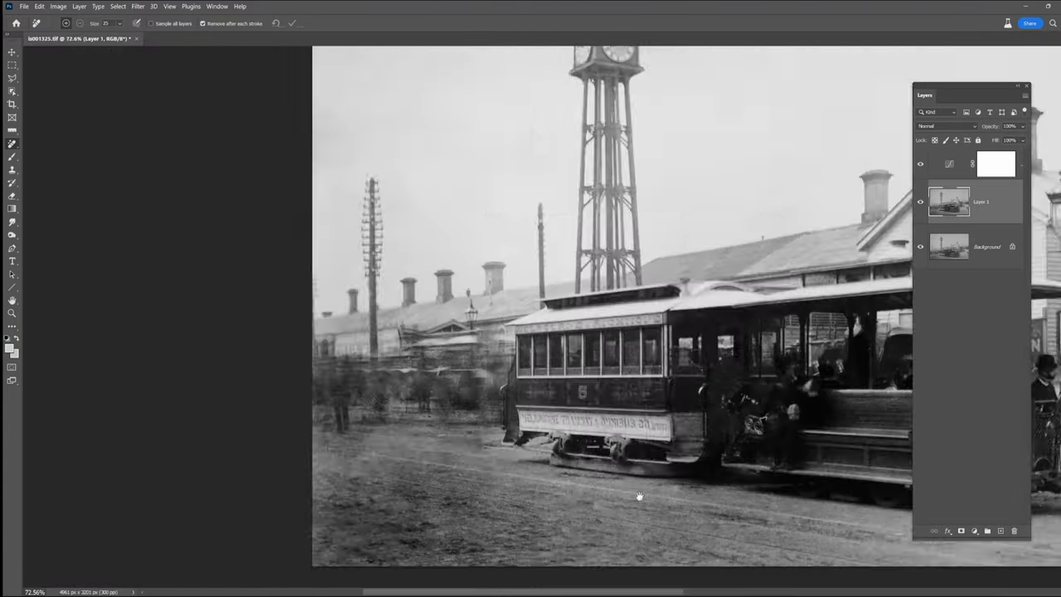
scroll(635, 497, up, 6)
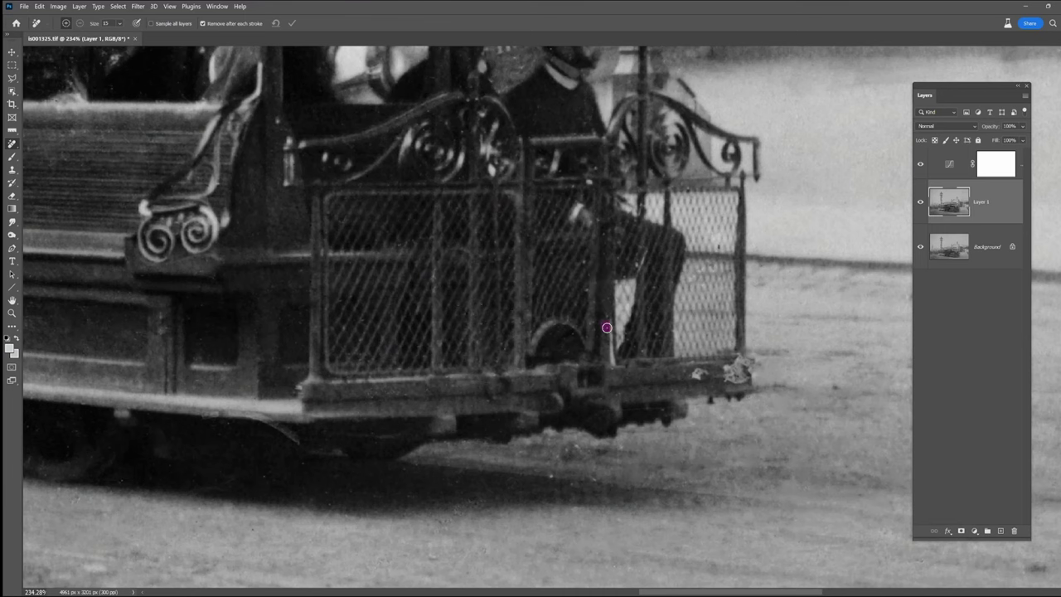
drag(296, 444, 251, 417)
drag(692, 375, 749, 365)
drag(609, 223, 588, 365)
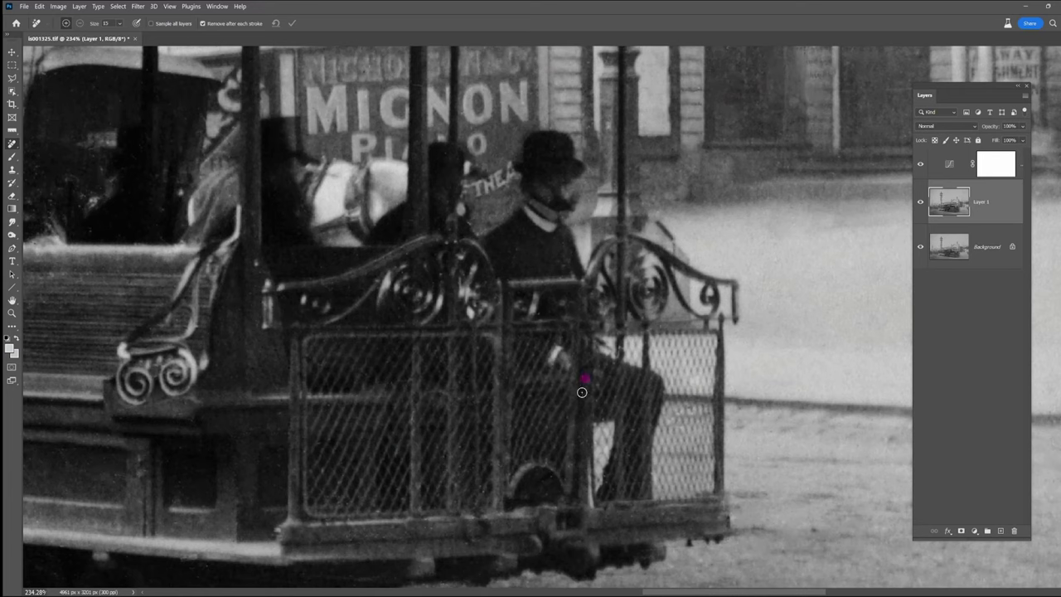
scroll(582, 393, down, 6)
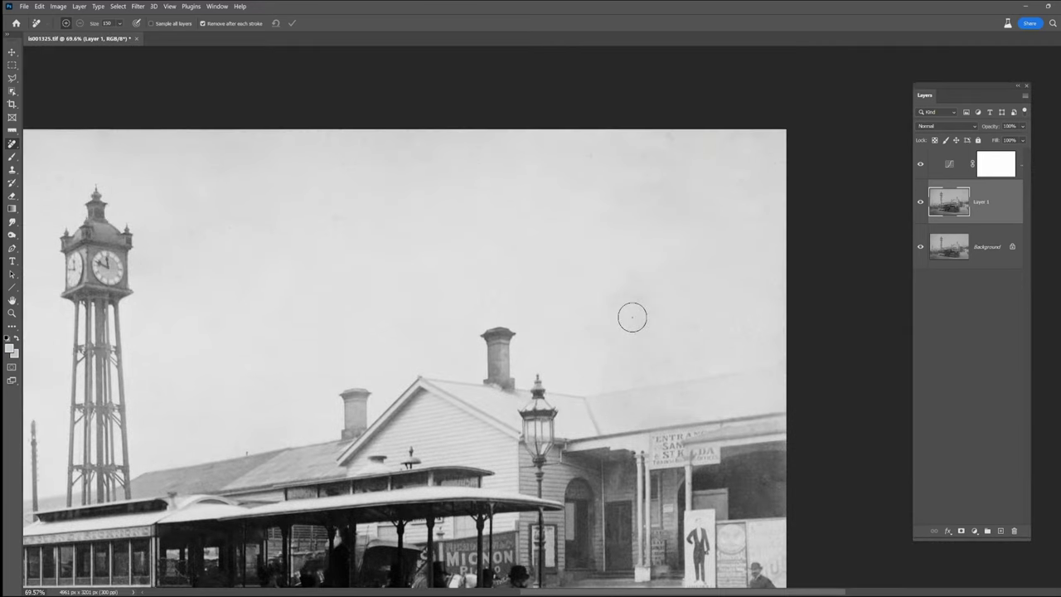
- Reduce the Remove brush to size 30 and clean the spots from the road at the photo's left side
drag(353, 263, 743, 212)
click(384, 92)
drag(332, 497, 324, 274)
scroll(233, 265, up, 6)
drag(534, 237, 719, 192)
key([)
key([)
key([)
key([)
key([)
key([)
key([)
key([)
key([)
click(651, 538)
click(344, 522)
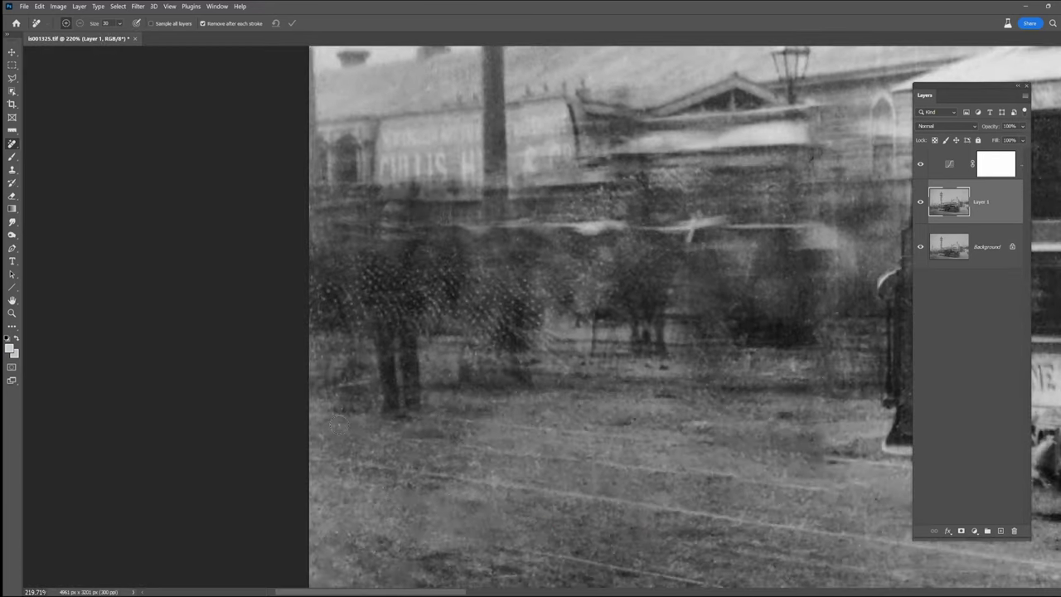
drag(531, 514, 454, 249)
click(465, 552)
click(616, 546)
click(639, 495)
- Reduce the Remove brush to size 7 and start removing the white dots from the blurred crowd behind the tram
drag(408, 199, 536, 490)
scroll(536, 310, up, 4)
key([)
key([)
key([)
key([)
key([)
key([)
key([)
click(506, 326)
click(576, 384)
click(606, 207)
click(453, 286)
click(534, 382)
click(516, 445)
click(510, 379)
click(450, 303)
click(422, 356)
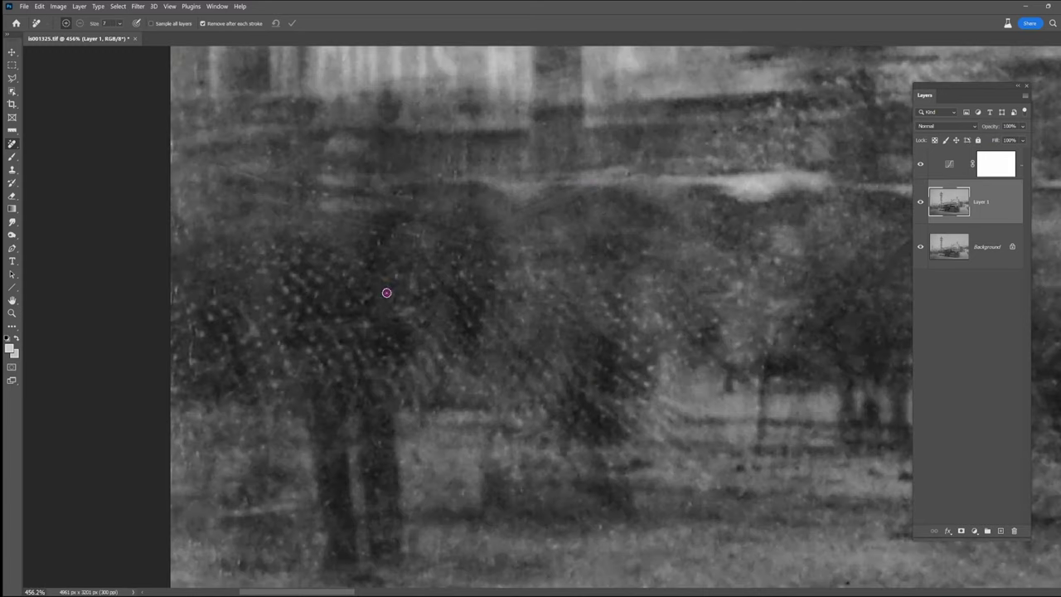
- Remove the white dots covering the dark blurred figures nearest the photo's left edge
click(282, 265)
click(272, 248)
click(262, 267)
click(251, 324)
click(247, 341)
click(264, 357)
click(287, 356)
click(290, 312)
- Remove the white dots around the middle of the blurred crowd, from the roofline down to the legs
click(434, 370)
click(441, 356)
click(398, 232)
click(466, 174)
click(492, 284)
click(453, 263)
click(505, 346)
click(517, 419)
click(546, 373)
click(521, 295)
click(532, 210)
- Clear the dense dots and slanted streaks from the right-hand part of the blurred crowd
click(728, 278)
click(687, 337)
click(628, 259)
click(635, 339)
click(642, 377)
drag(645, 398, 663, 413)
drag(655, 405, 678, 420)
click(657, 436)
click(618, 417)
click(565, 313)
- Remove the remaining scratches and specks along the photo's left border and beside the rightmost dark figures
click(212, 317)
drag(192, 333, 191, 365)
click(223, 362)
click(175, 383)
drag(184, 430, 184, 455)
click(198, 417)
click(724, 332)
click(772, 341)
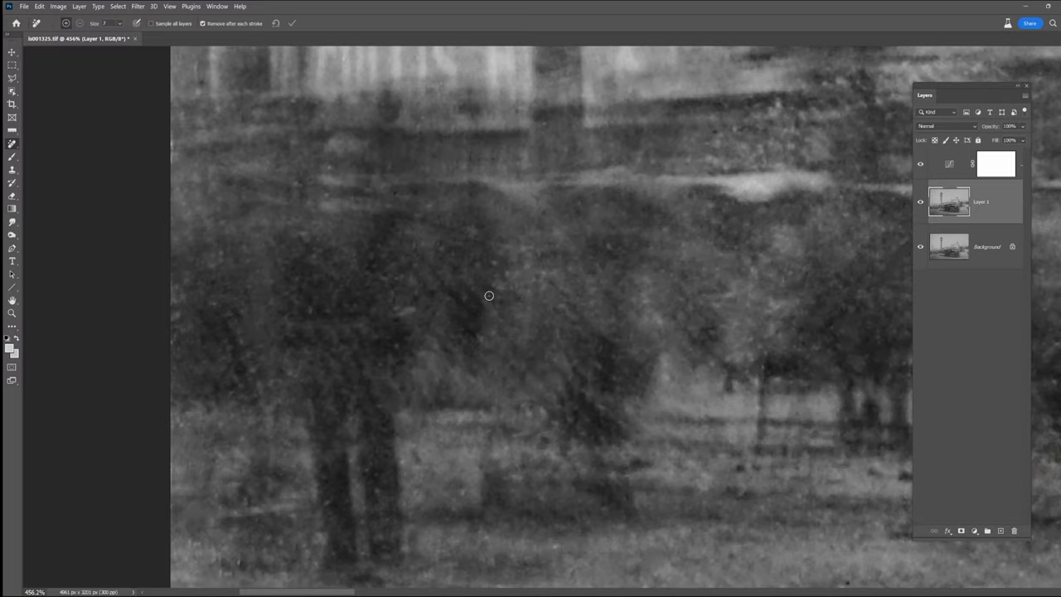
scroll(487, 296, down, 4)
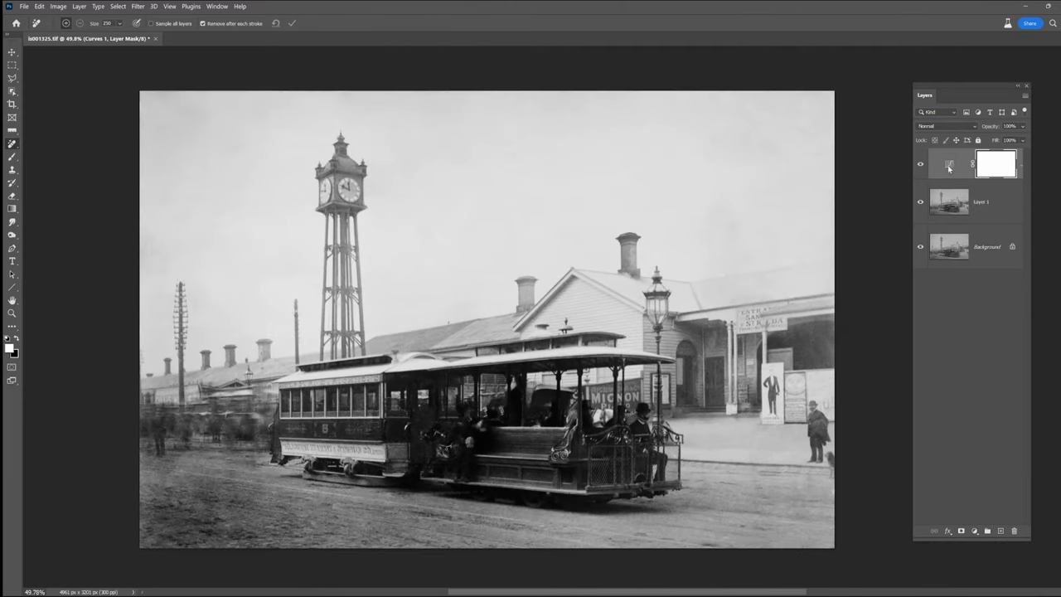
- Refine the tram photo's Curves adjustment, setting the highlight point to input 177, output 220 and fine-tuning the shadow point
double_click(949, 166)
drag(126, 303, 119, 302)
drag(193, 197, 193, 199)
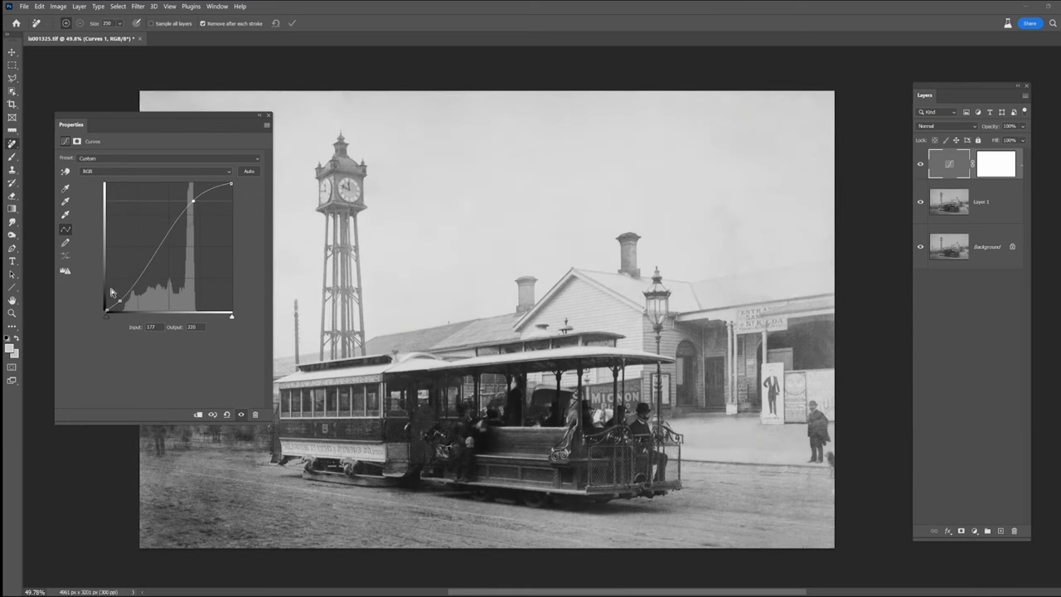
drag(118, 302, 121, 302)
click(268, 119)
scroll(721, 438, up, 5)
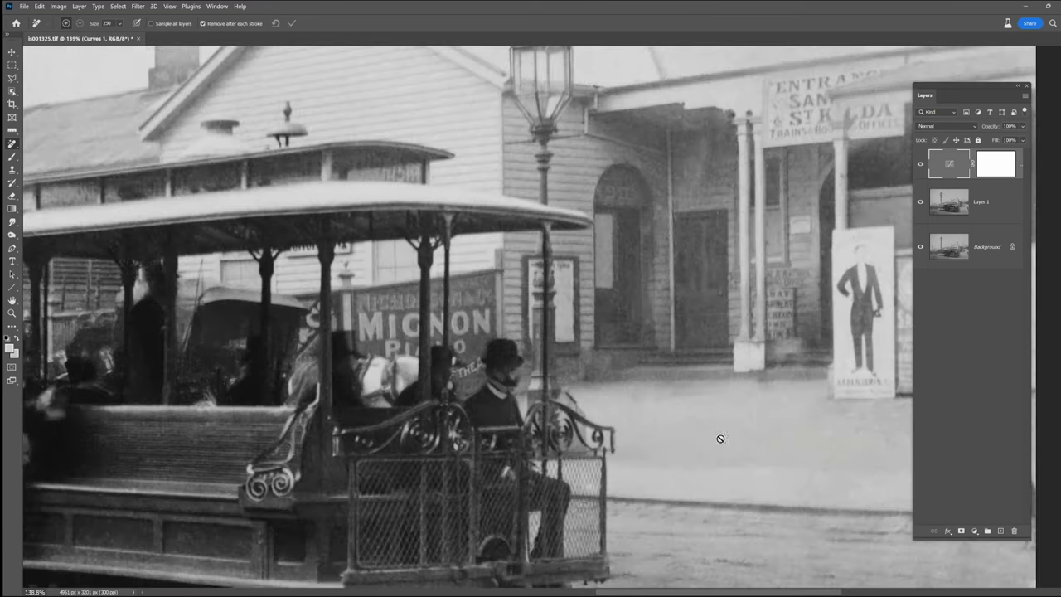
drag(572, 455, 715, 378)
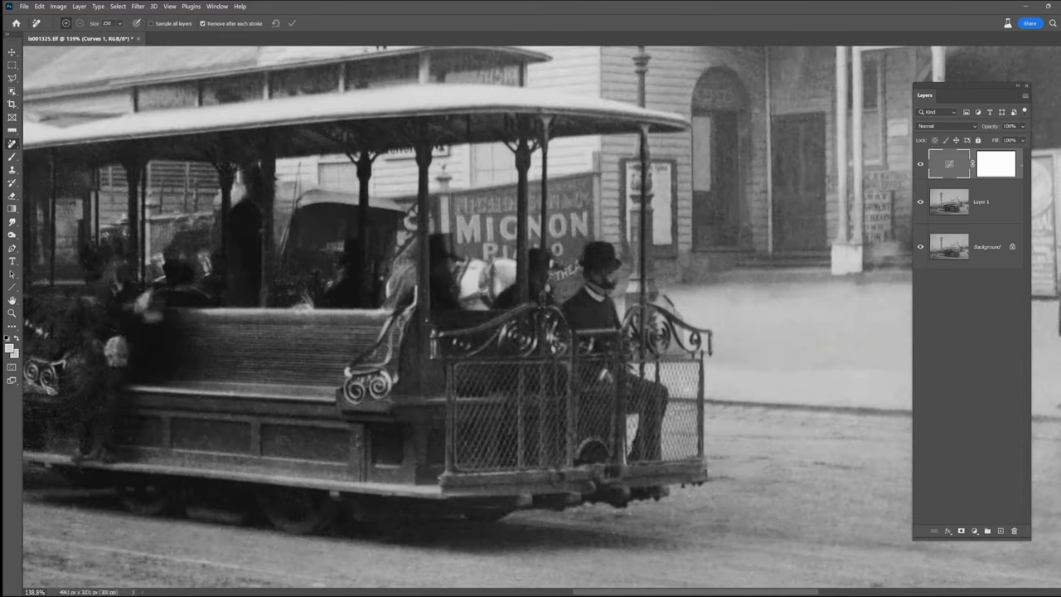
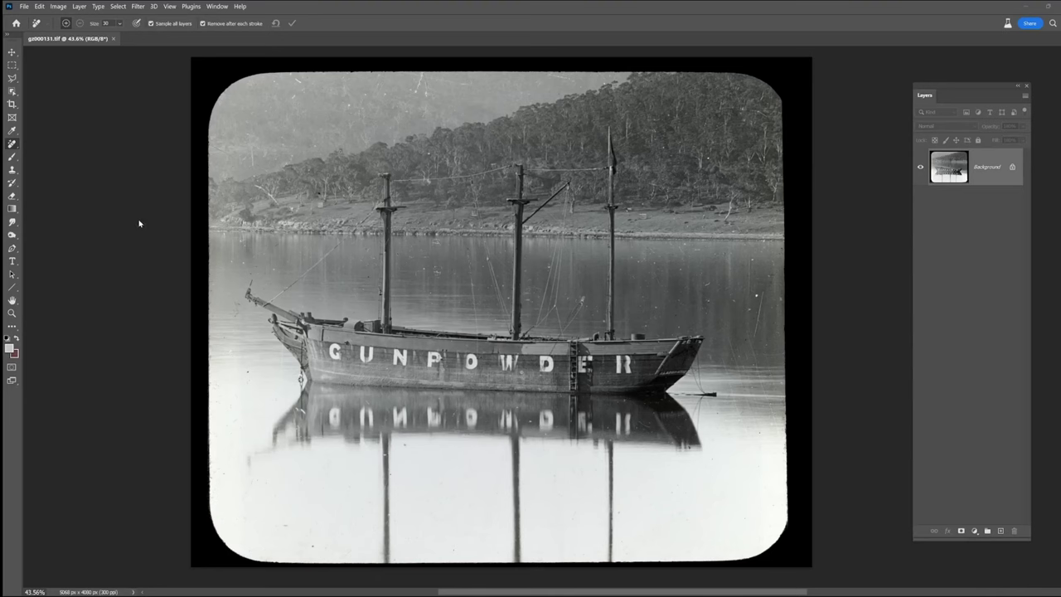
- Crop the gunpowder ship slide to trim off its black outer border
click(11, 105)
drag(193, 61, 203, 71)
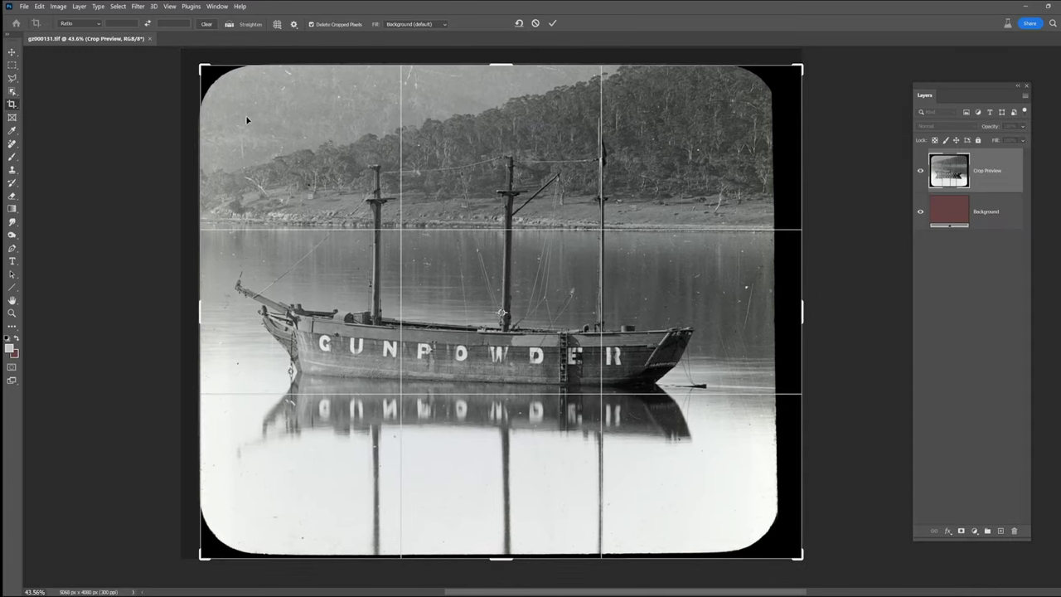
drag(798, 554, 786, 551)
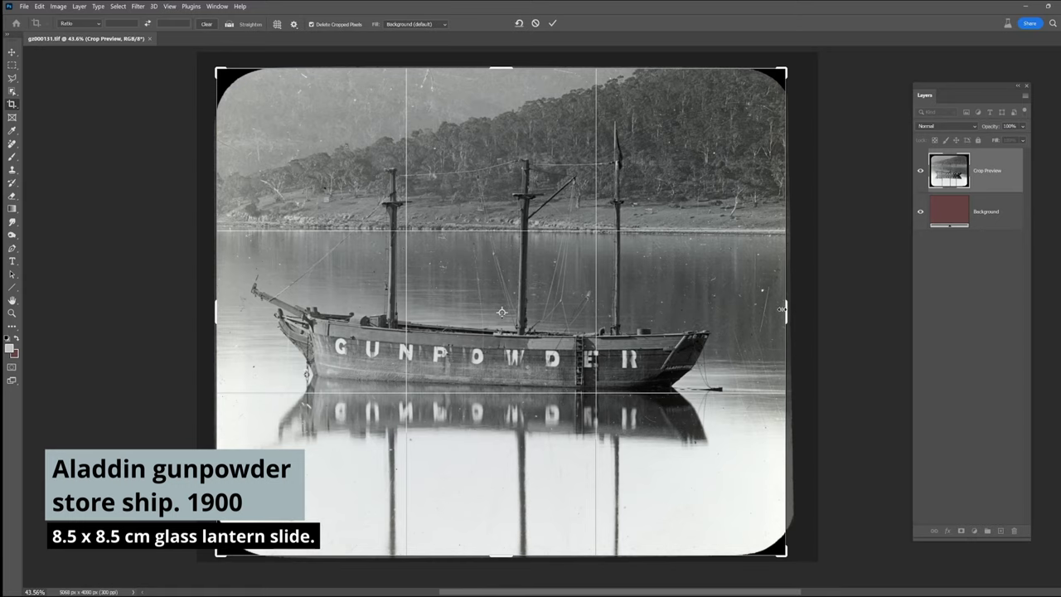
key(Return)
- Enlarge the Remove brush and paint over the black rounded corners left on the ship photo
click(12, 144)
key(bracketright)
key(bracketright)
key(bracketright)
key(bracketright)
key(bracketright)
key(bracketright)
key(bracketright)
key(bracketright)
key(bracketright)
mouse_move(217, 117)
mouse_down()
mouse_move(231, 76)
mouse_move(244, 75)
mouse_move(221, 63)
mouse_move(218, 97)
mouse_up()
drag(740, 68, 779, 85)
drag(792, 531, 743, 555)
mouse_move(267, 559)
mouse_down()
mouse_move(210, 559)
mouse_move(247, 558)
mouse_up()
- Examine the water, masts and lettered hull of the ship photo up close for dust, scratches and other damage
click(12, 52)
scroll(491, 271, up, 10)
drag(286, 247, 644, 357)
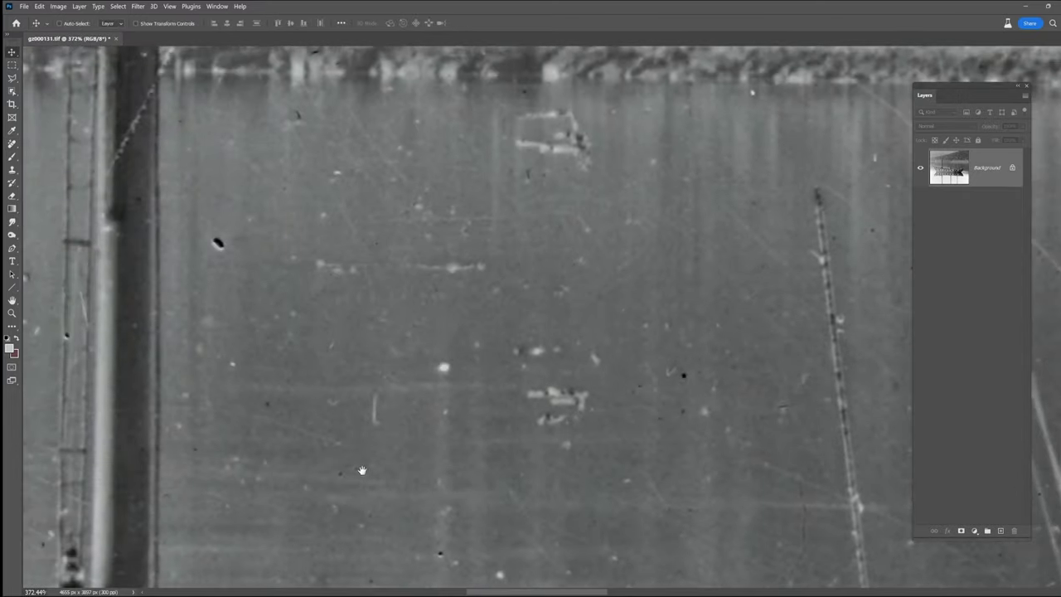
drag(362, 470, 643, 373)
drag(559, 504, 828, 375)
drag(778, 480, 753, 179)
drag(768, 426, 716, 142)
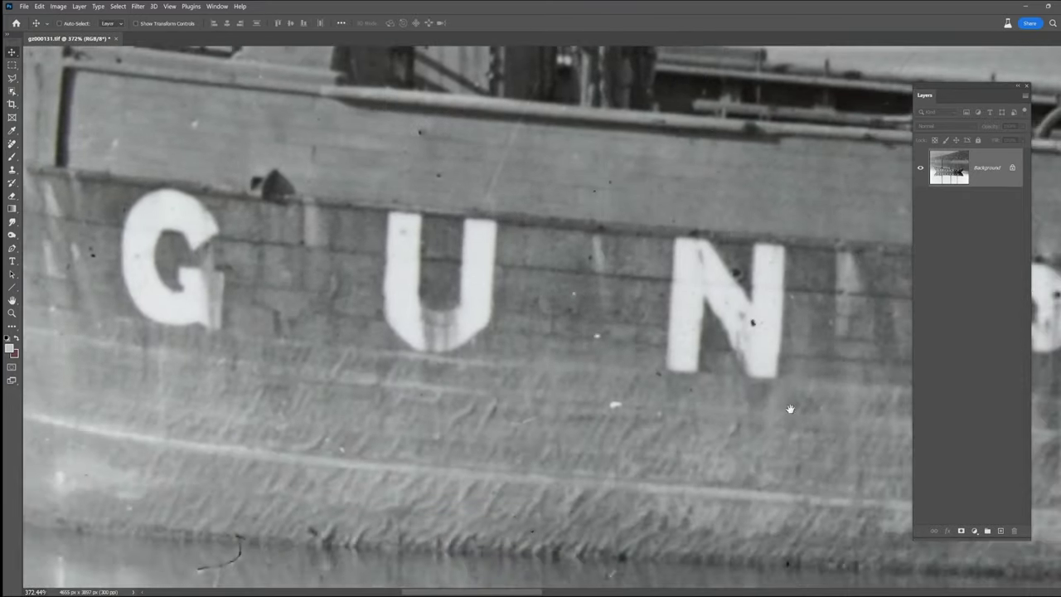
drag(790, 409, 666, 129)
drag(666, 442, 523, 145)
drag(866, 369, 379, 211)
drag(708, 418, 379, 301)
drag(811, 426, 401, 319)
scroll(604, 374, down, 8)
drag(574, 183, 604, 379)
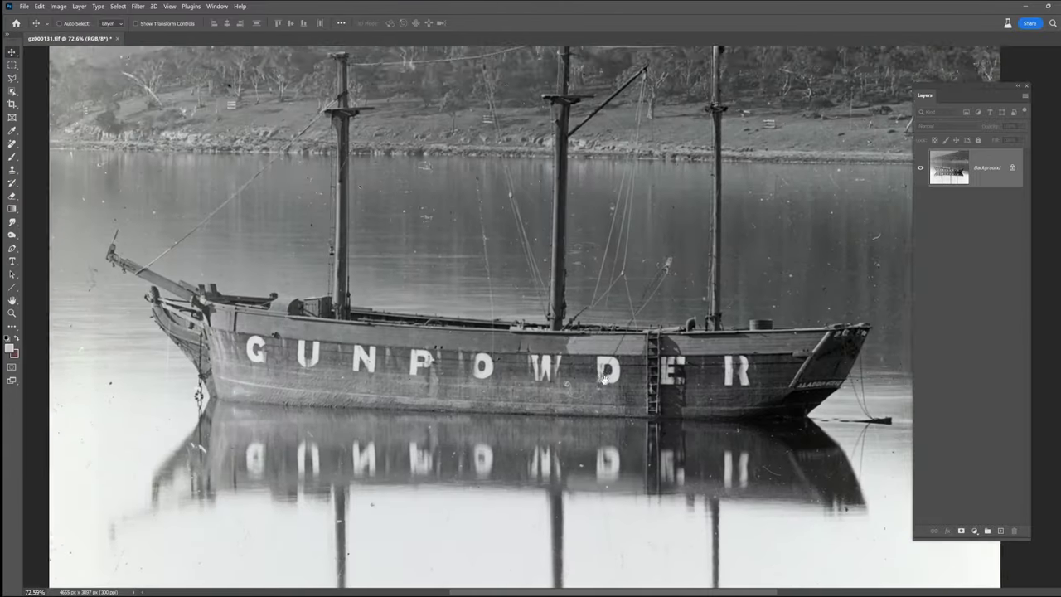
scroll(605, 379, down, 3)
- Try the Photo Restoration neural filter on the ship photo and compare the water behind the masts before and after
click(138, 7)
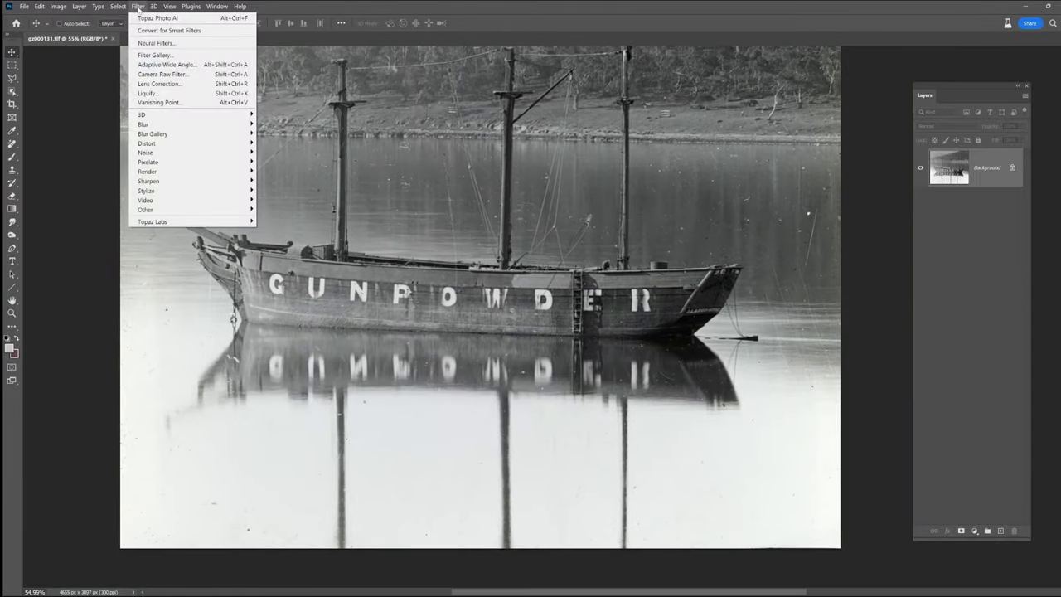
click(156, 42)
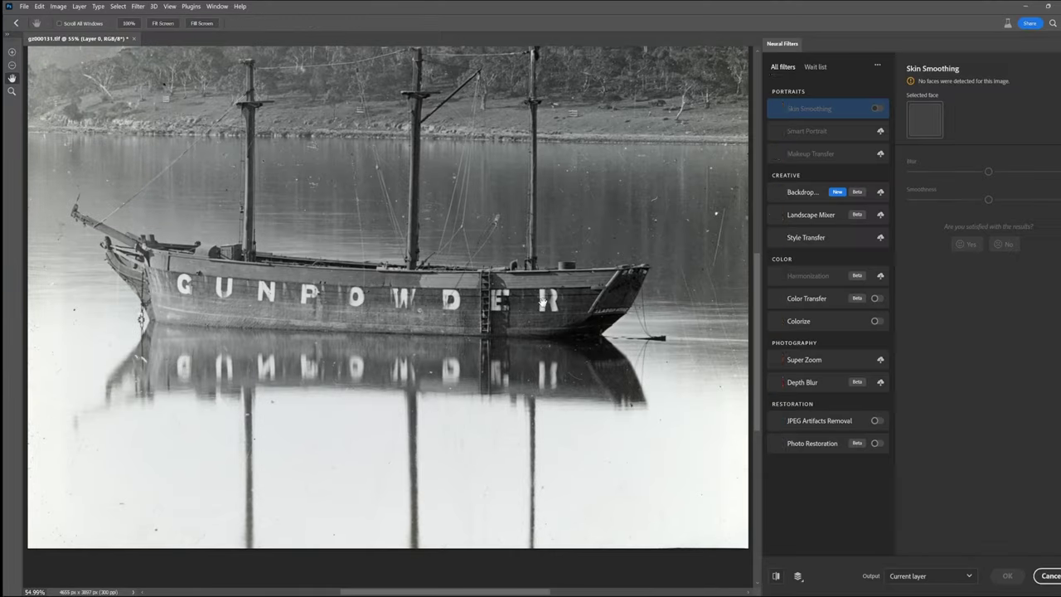
click(793, 445)
click(877, 442)
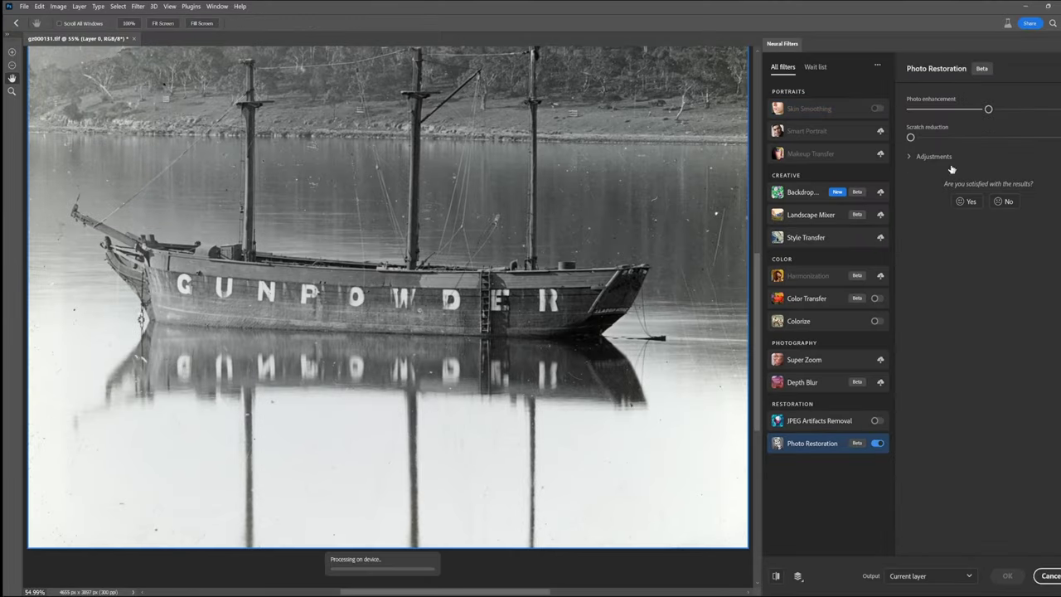
scroll(573, 251, up, 8)
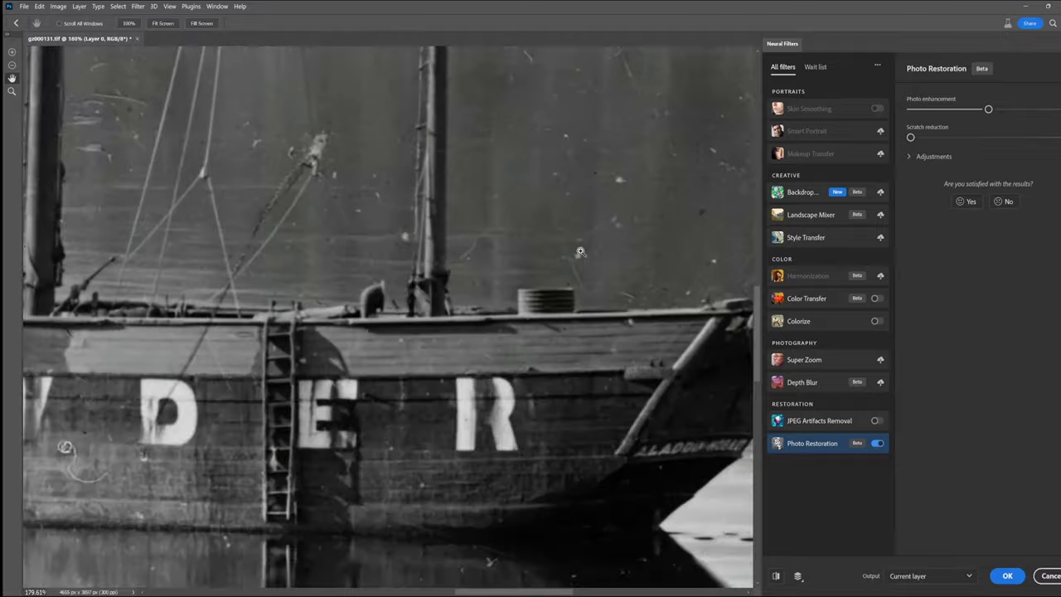
drag(538, 207, 512, 400)
click(777, 576)
click(777, 576)
click(777, 577)
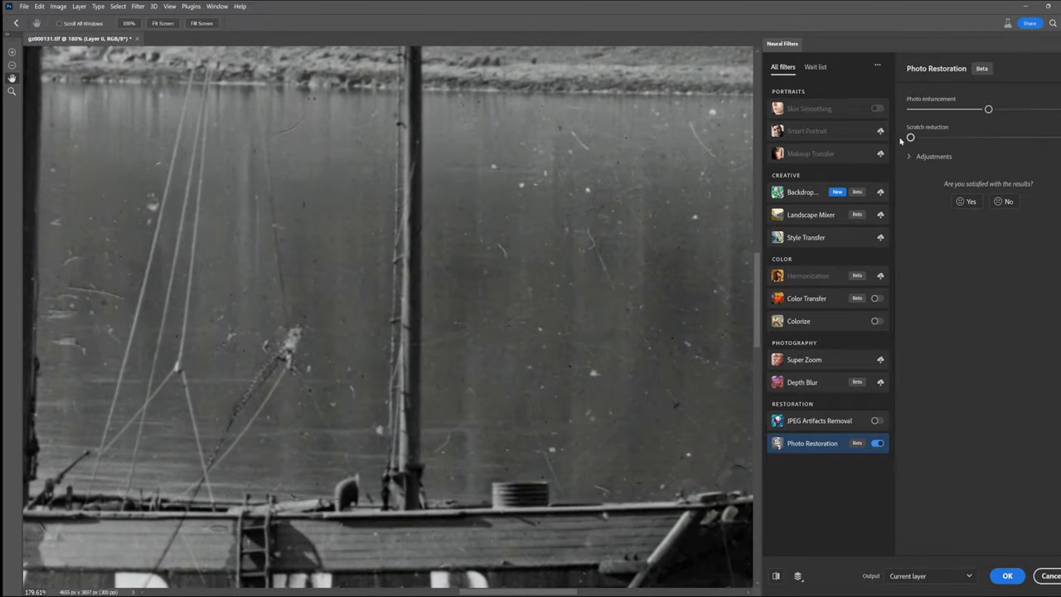
- Try a slight amount of scratch reduction and compare the rigging and stern before and after
click(913, 139)
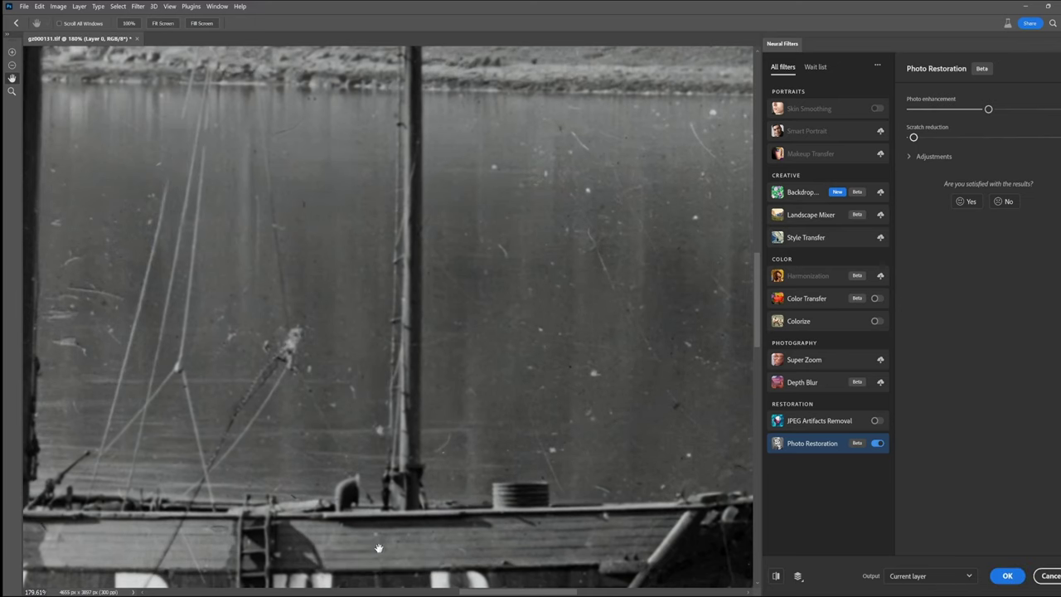
click(775, 577)
click(776, 577)
drag(581, 507, 522, 185)
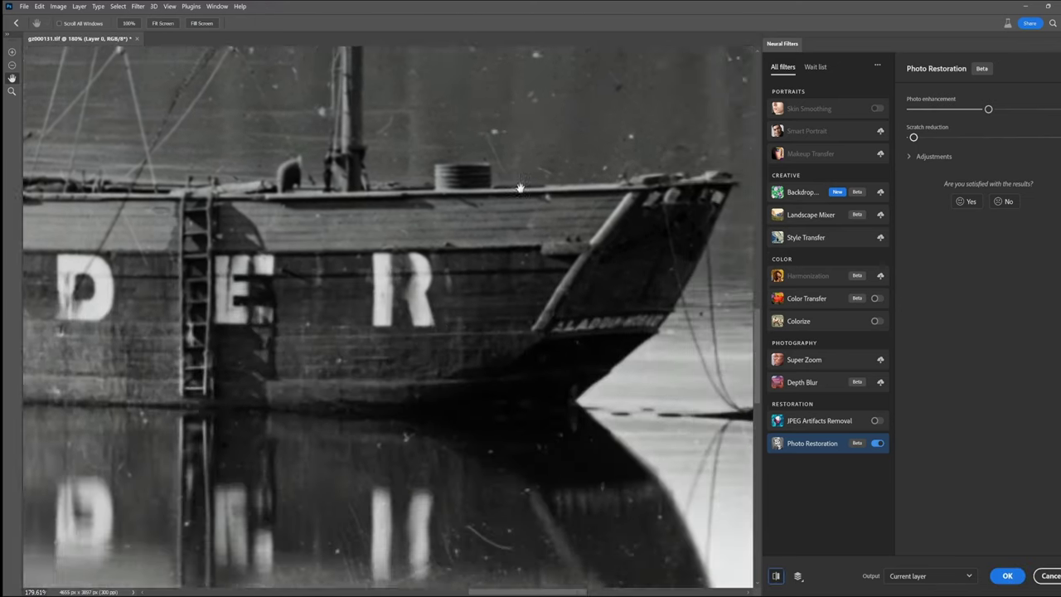
drag(529, 360, 321, 344)
click(776, 578)
click(776, 578)
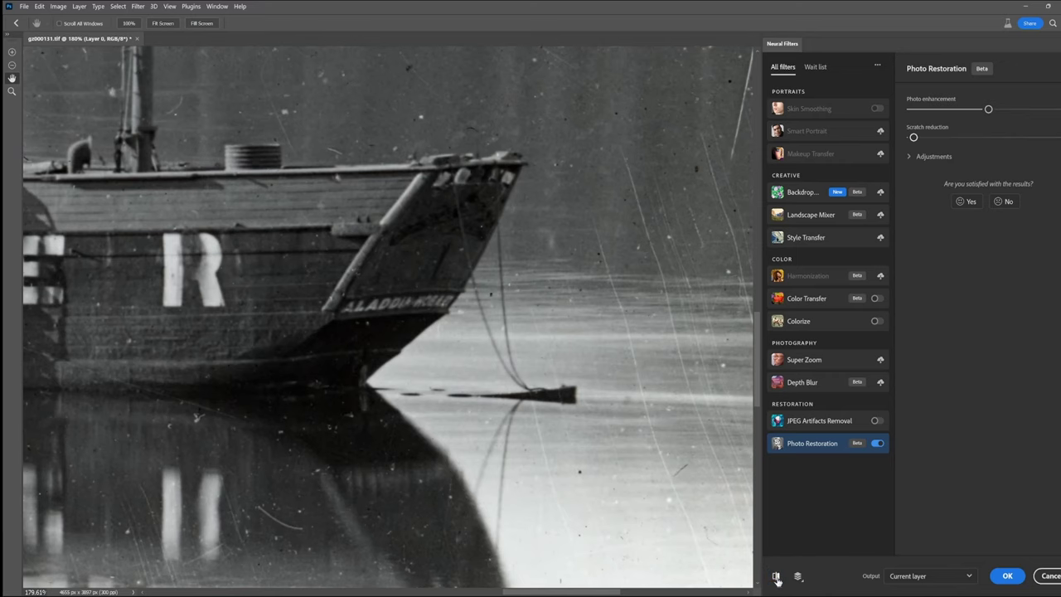
click(776, 579)
click(775, 578)
- Return scratch reduction to its minimum, compare the hull and rigging before and after, and cancel the neural filter
drag(913, 138, 894, 142)
click(776, 575)
click(776, 575)
click(777, 576)
click(777, 576)
click(777, 576)
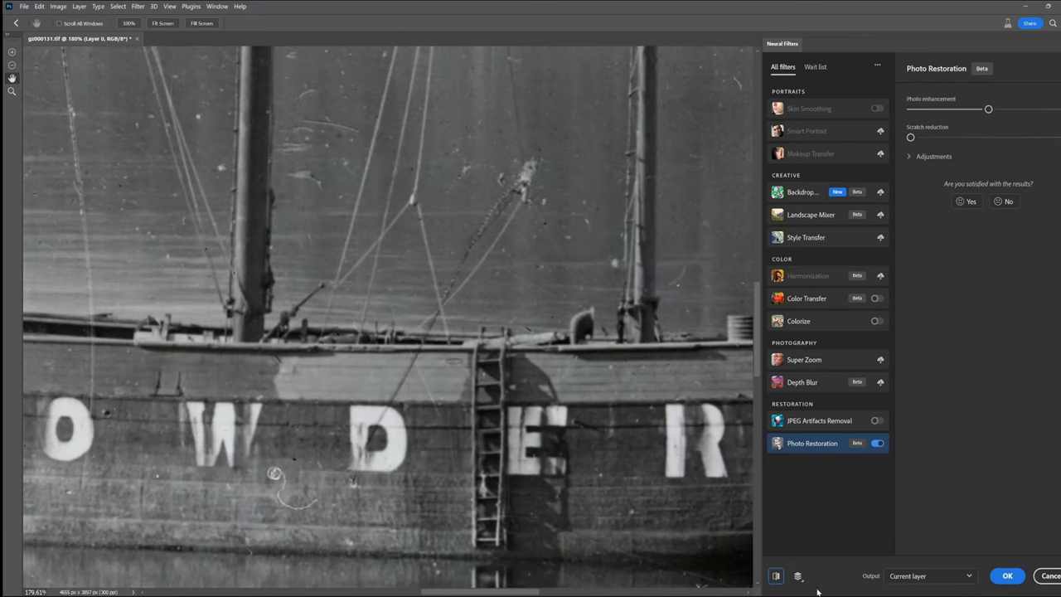
click(776, 575)
click(776, 576)
click(776, 577)
click(776, 577)
click(1048, 575)
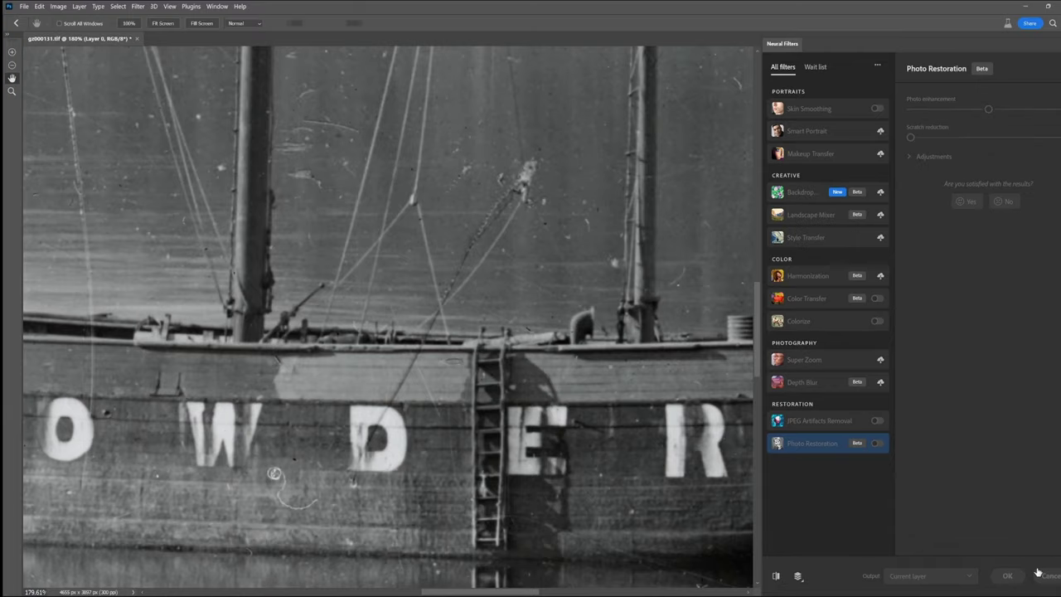
- Duplicate the ship photo's Background layer and open the copy in Topaz Photo AI
drag(954, 171, 1000, 530)
drag(37, 68, 655, 470)
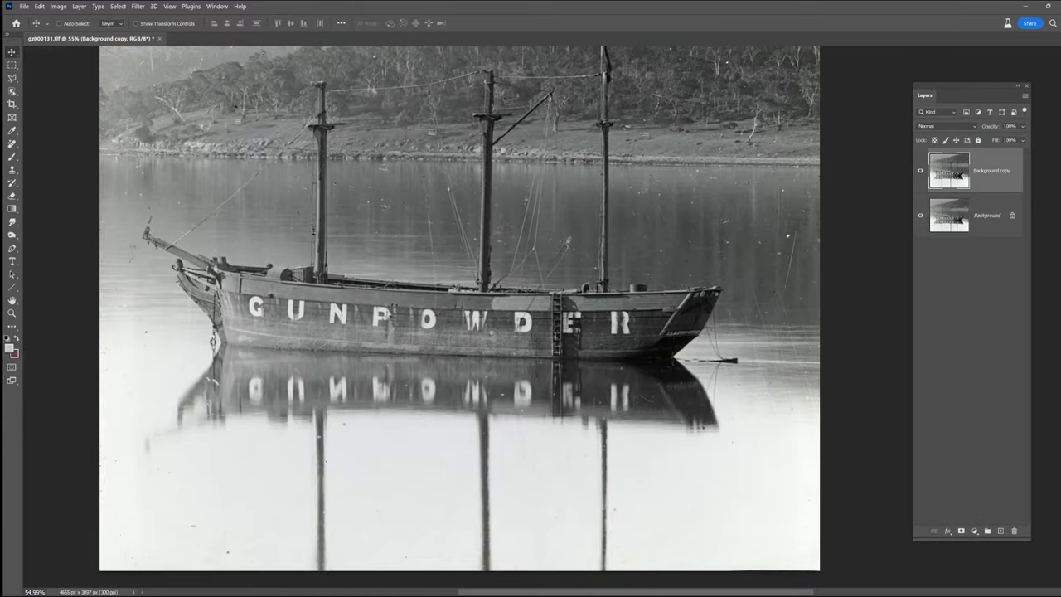
click(142, 9)
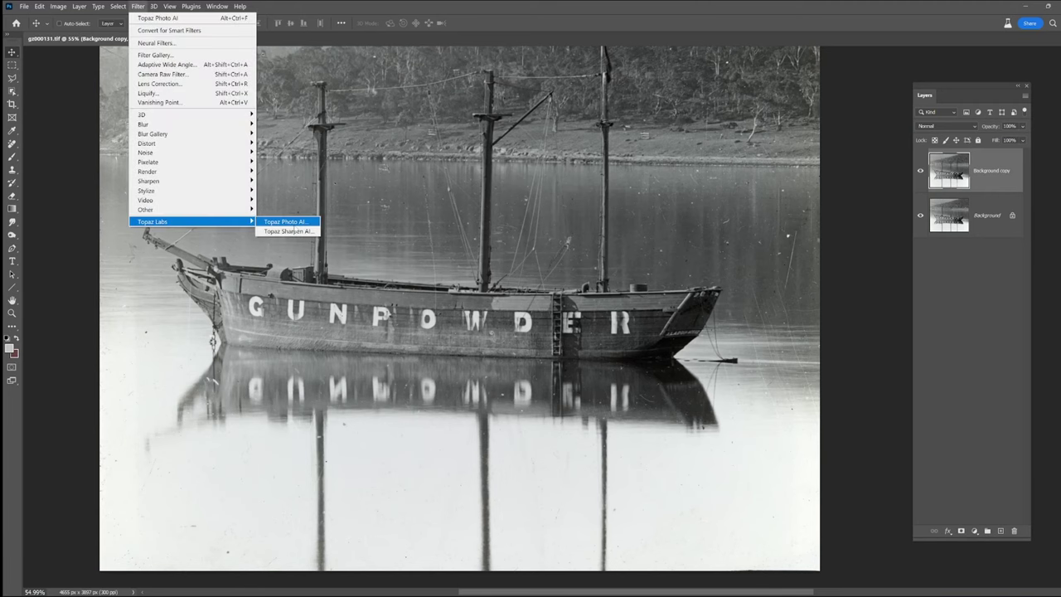
click(626, 364)
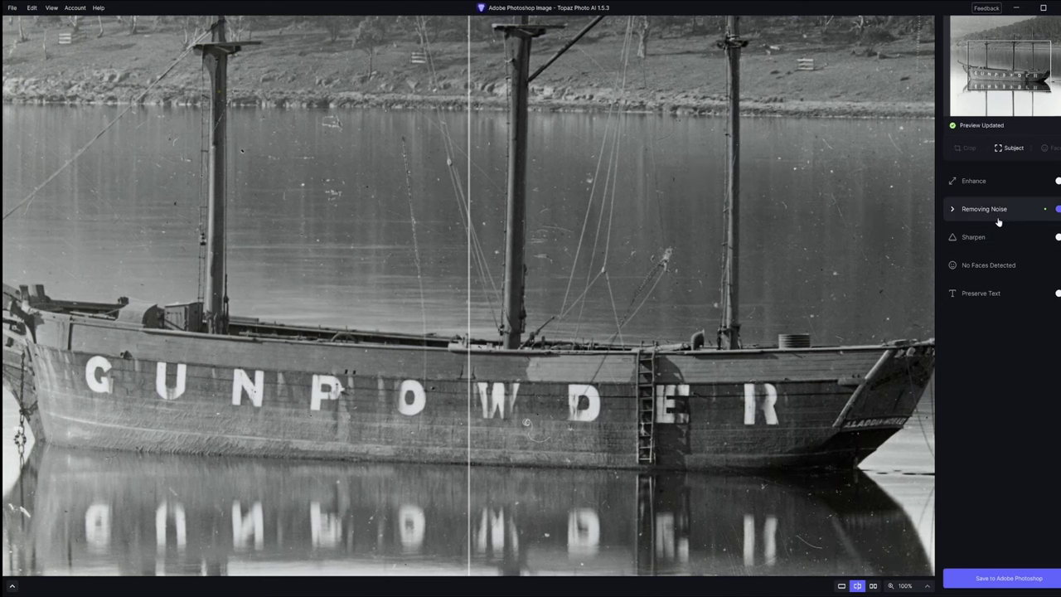
- Compare the original with the noise-removal preview across the water, rigging and hull lettering at several magnifications
scroll(510, 236, up, 3)
scroll(509, 235, down, 3)
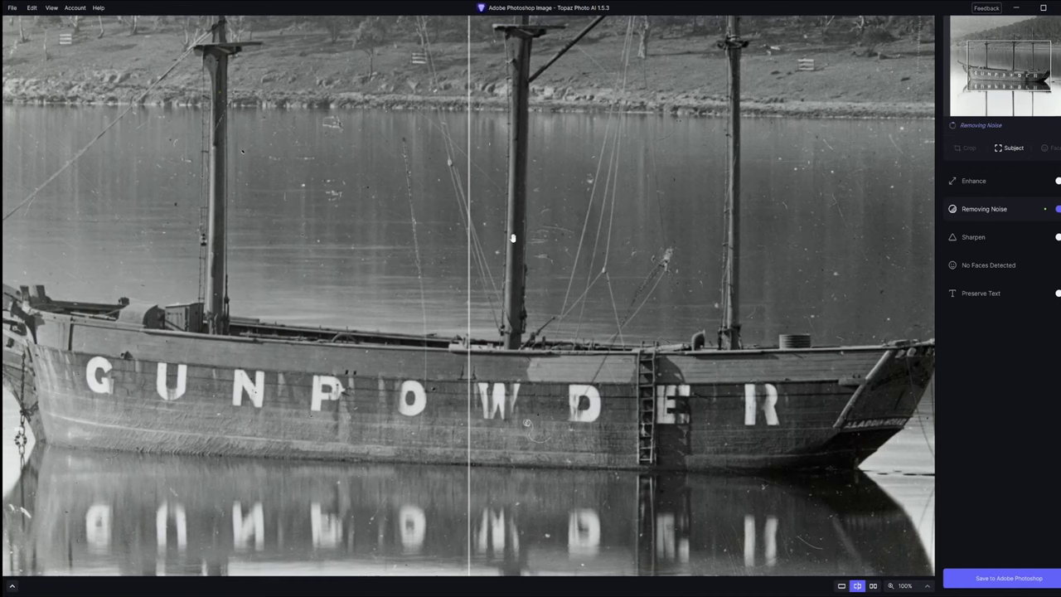
drag(471, 285, 726, 303)
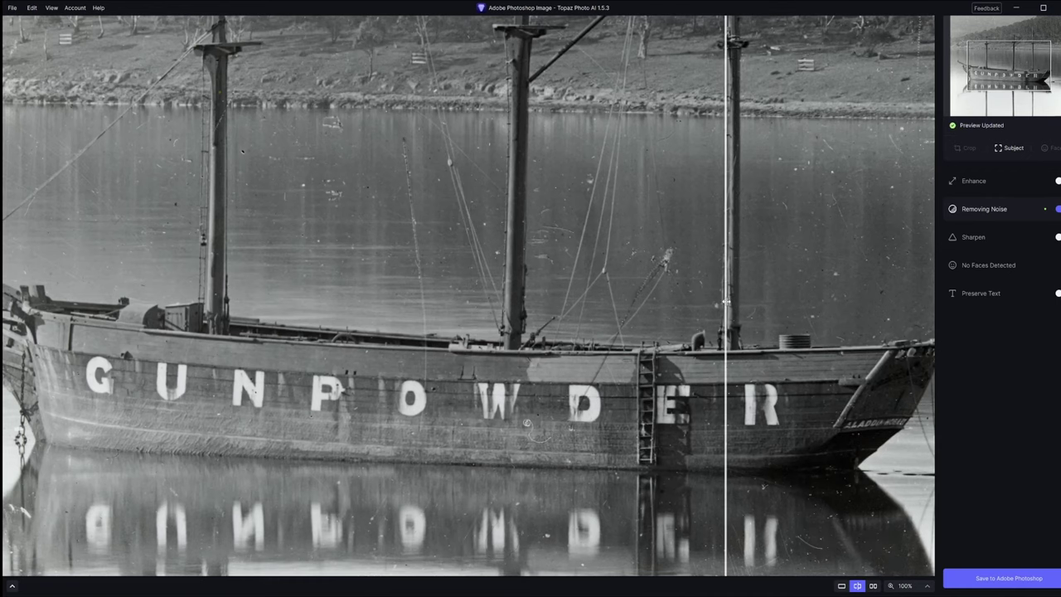
scroll(871, 296, up, 5)
drag(728, 339, 91, 348)
drag(430, 269, 547, 414)
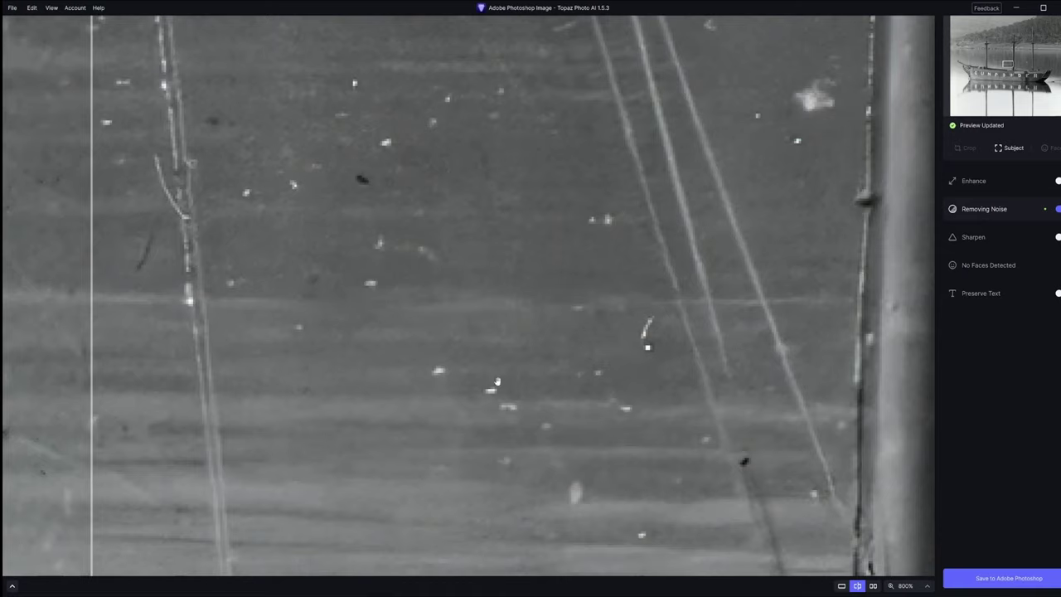
drag(205, 45, 362, 254)
scroll(431, 258, down, 6)
scroll(456, 282, up, 3)
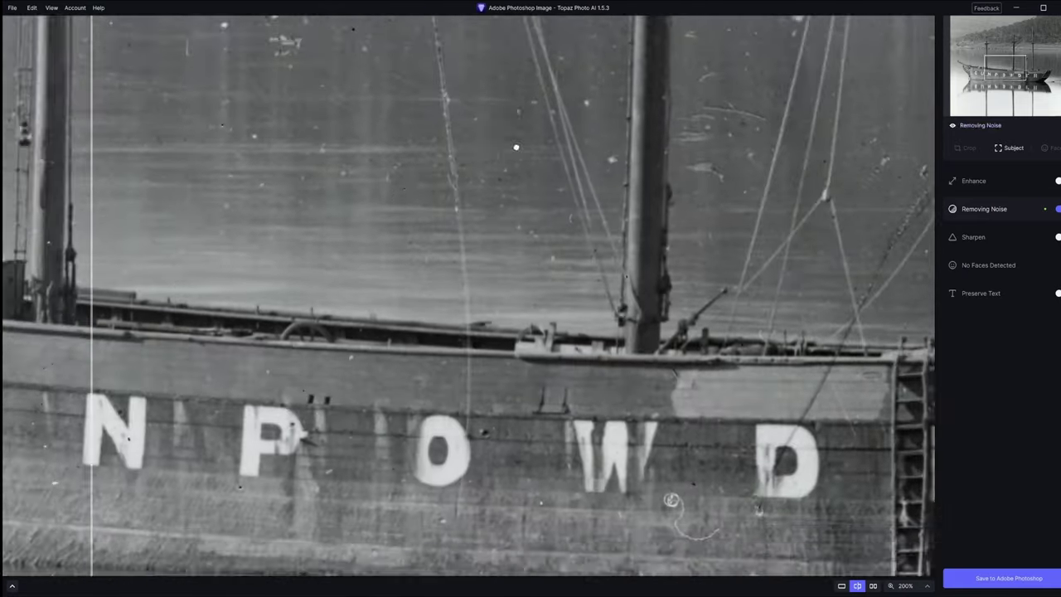
drag(516, 147, 709, 79)
drag(91, 348, 5, 294)
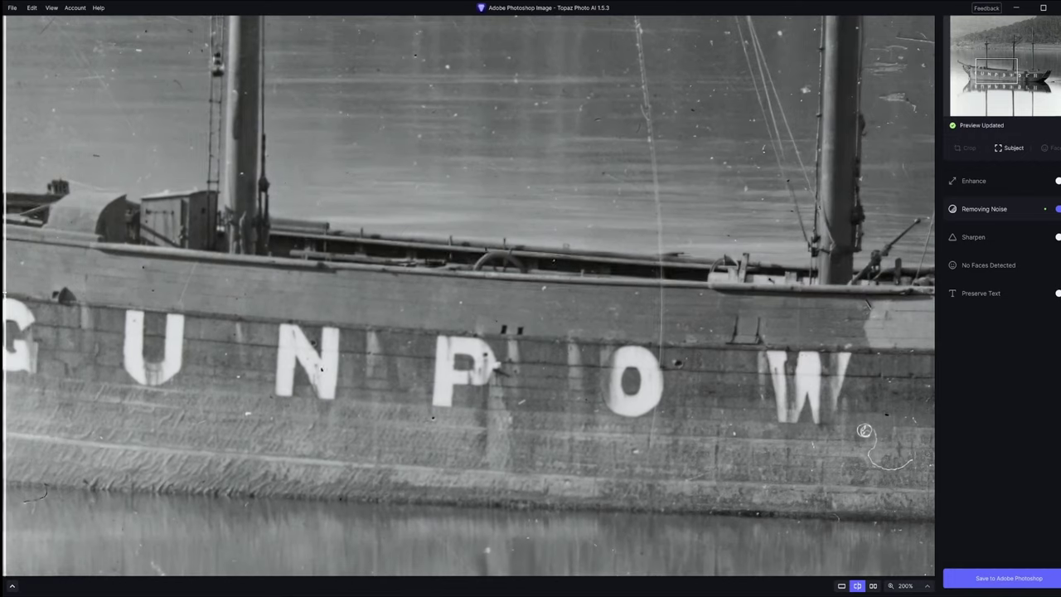
- Check the noise-removal preview up to the hillside trees and send the result back to Photoshop
drag(331, 124, 460, 448)
drag(424, 210, 476, 539)
mouse_move(213, 72)
mouse_down()
mouse_move(334, 285)
mouse_move(367, 375)
mouse_up()
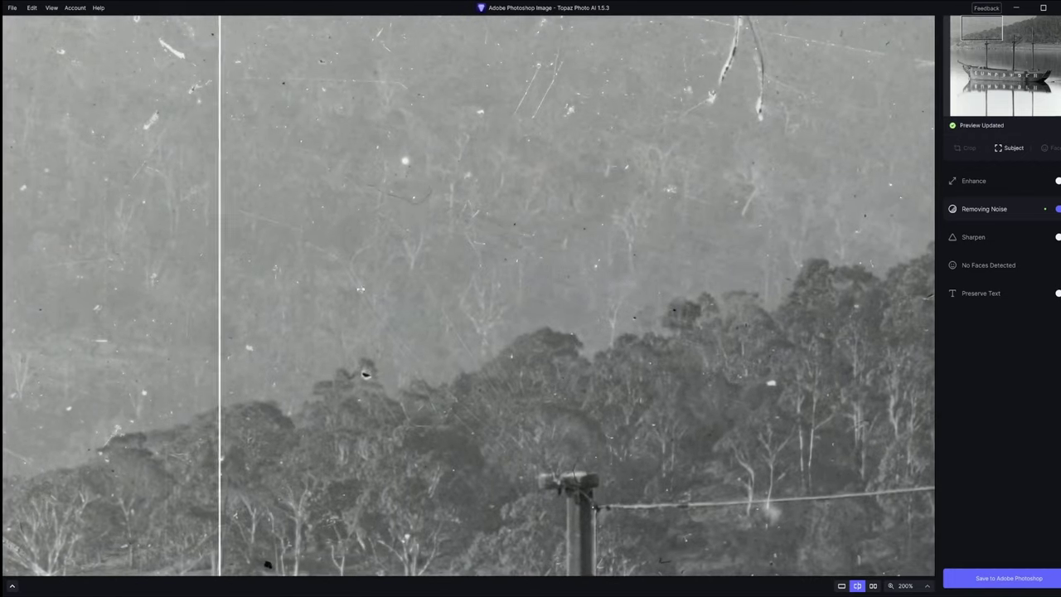
click(1016, 580)
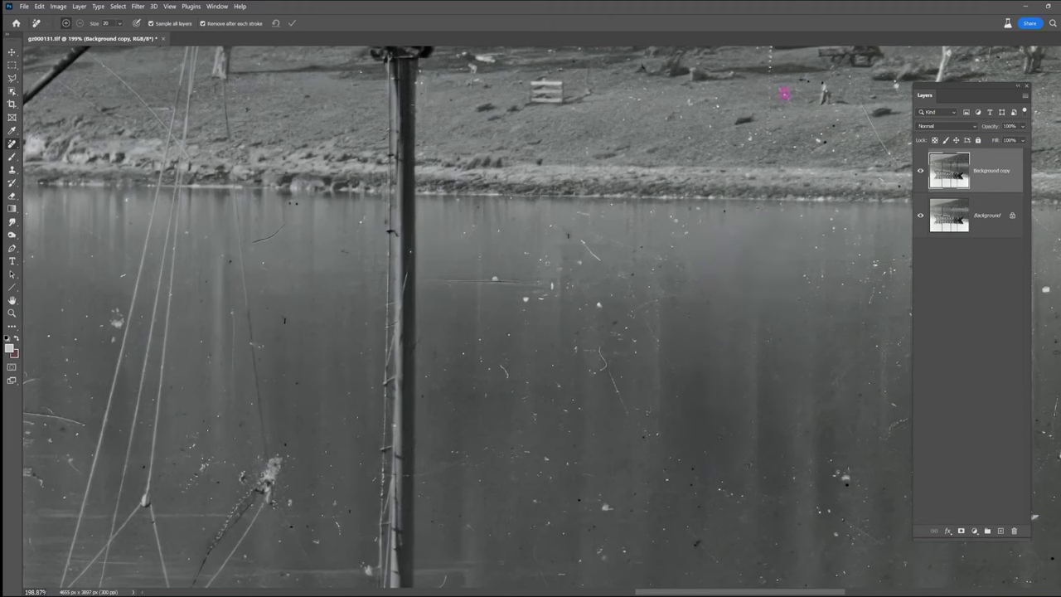
- Remove dust specks and scratches from the dark water between the aft mast and the stern on the Background copy layer
drag(653, 262, 658, 371)
click(769, 477)
scroll(481, 464, down, 5)
scroll(498, 431, right, 2)
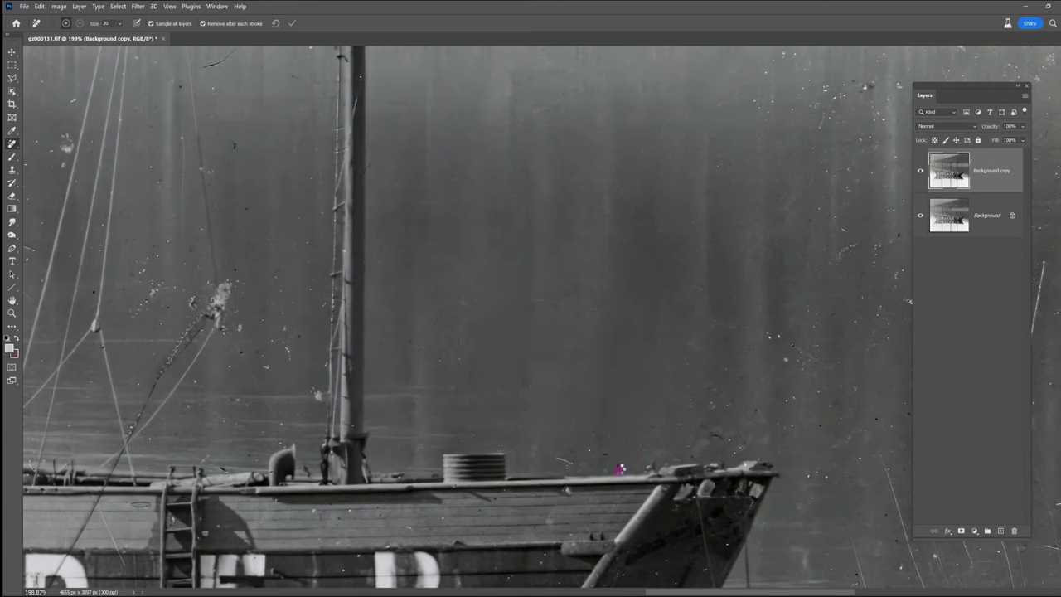
- Mark the remaining specks in the water above the stern, remove them in batches, and turn Remove after each stroke back on
drag(769, 335, 804, 354)
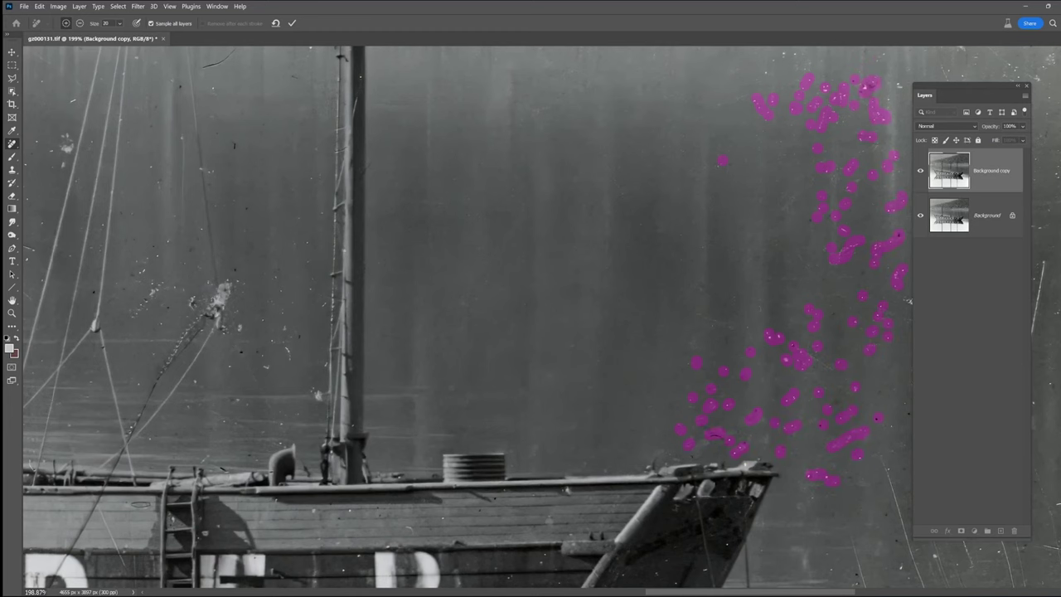
click(292, 23)
drag(833, 391, 619, 400)
drag(617, 375, 592, 354)
click(292, 23)
click(203, 24)
- Remove the long scratches and dust specks from the dark water between the stern and the photo's nearby edge
drag(592, 401, 600, 398)
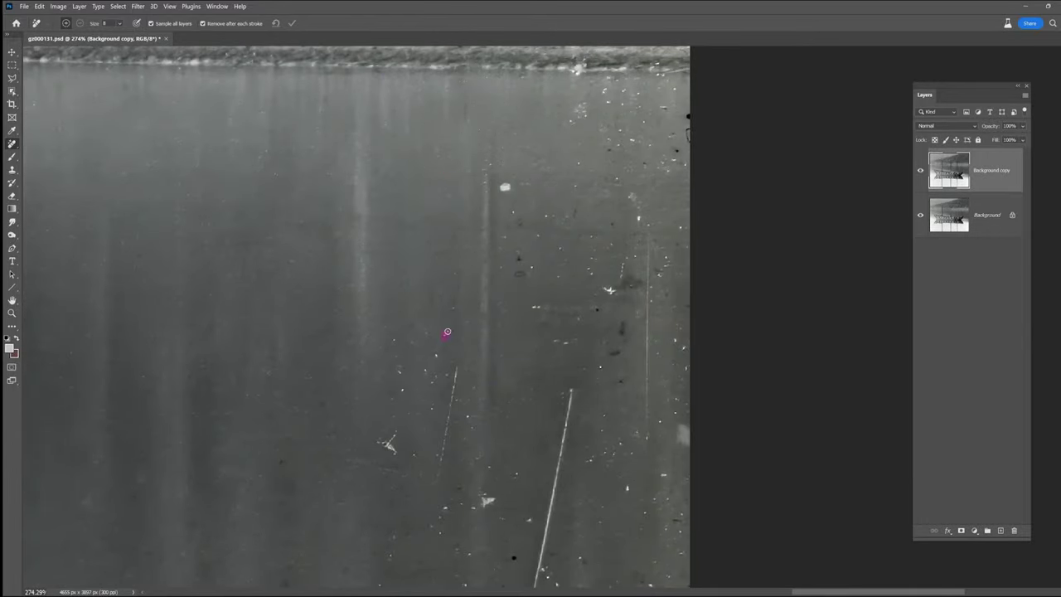
scroll(390, 560, down, 5)
drag(605, 275, 572, 455)
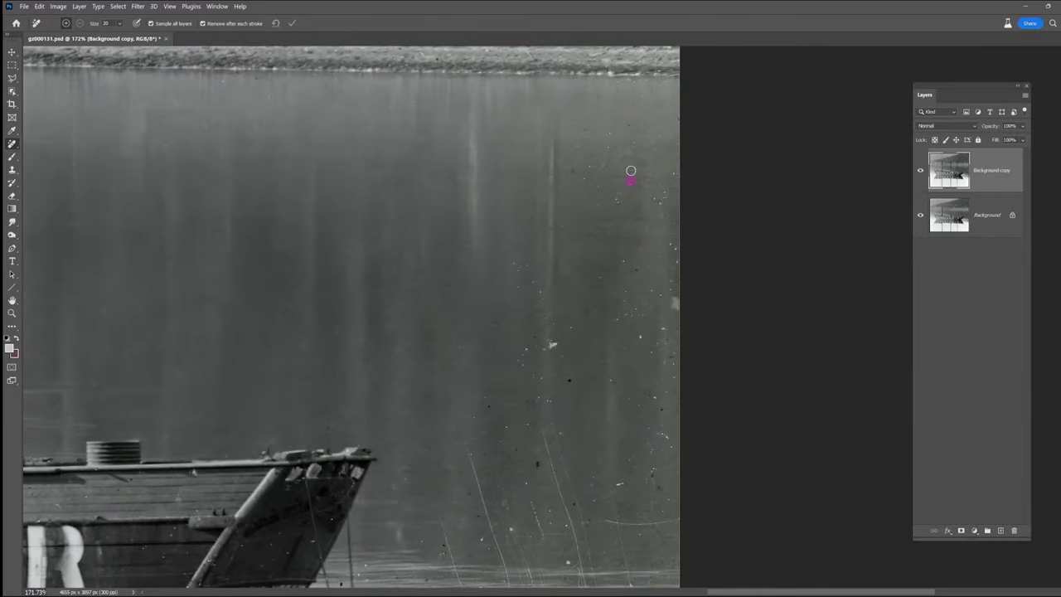
click(657, 398)
drag(550, 464, 572, 539)
drag(654, 469, 671, 488)
drag(527, 484, 549, 305)
click(548, 305)
drag(600, 330, 664, 531)
drag(624, 341, 713, 339)
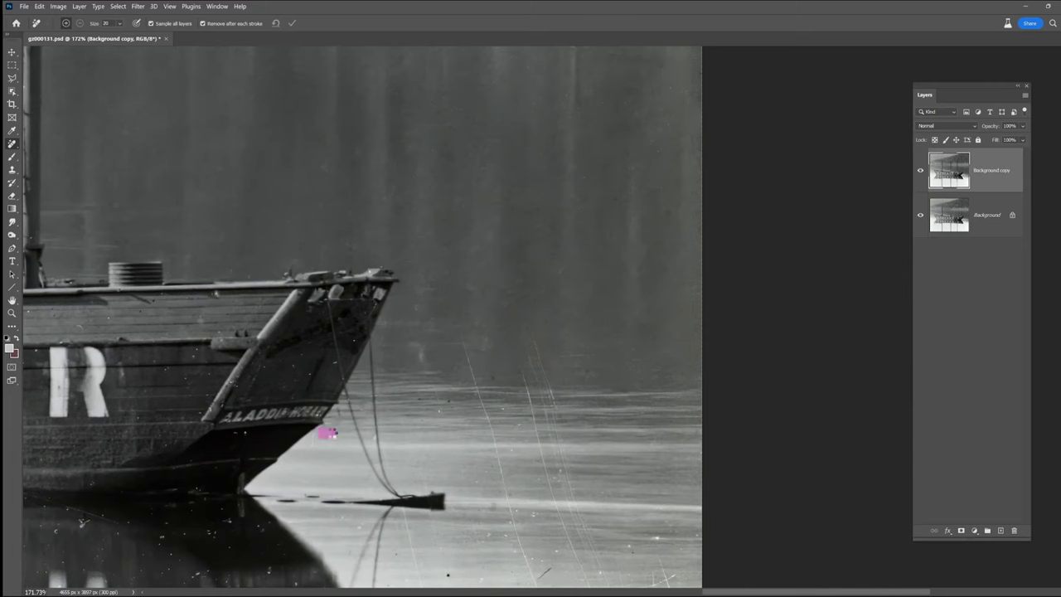
- Remove the diagonal scratches crossing the lighter water behind the stern and below the floating log
scroll(441, 396, down, 4)
drag(557, 423, 586, 504)
mouse_move(473, 193)
mouse_down()
mouse_move(533, 423)
mouse_move(536, 493)
mouse_up()
drag(343, 367, 375, 488)
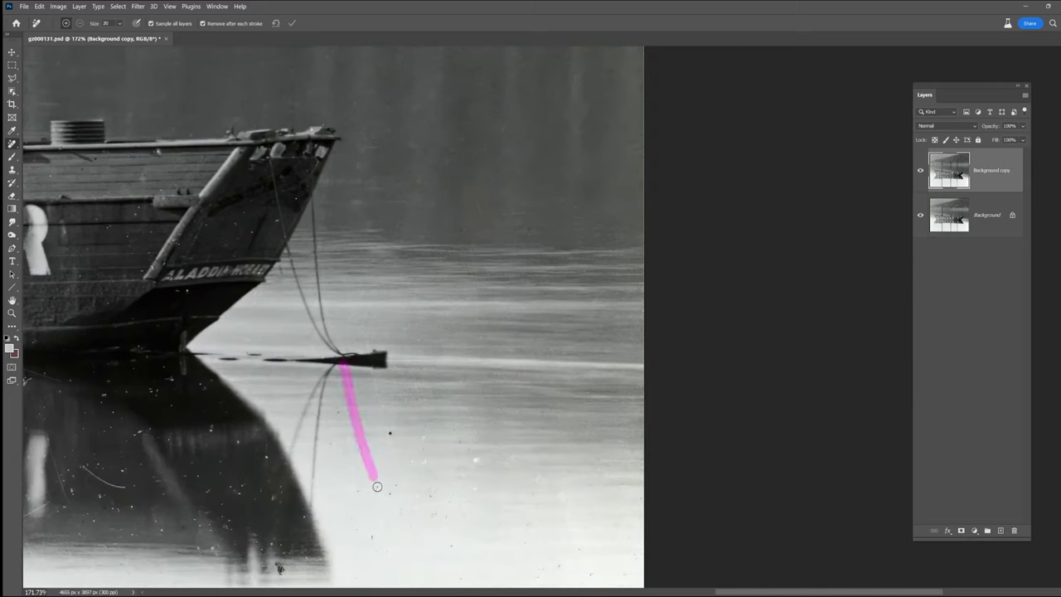
scroll(355, 340, down, 4)
scroll(513, 325, left, 1)
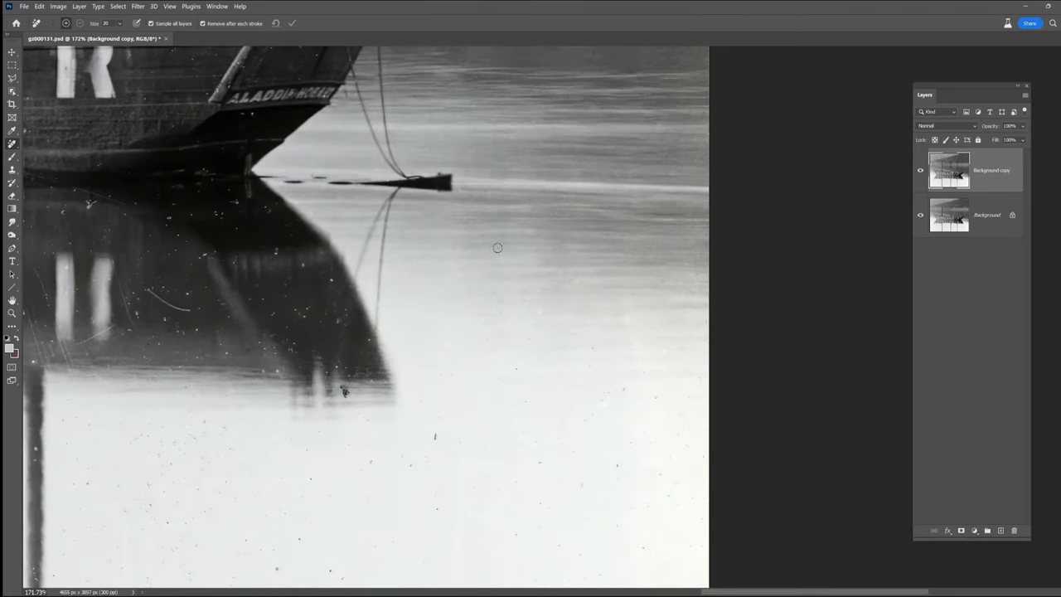
- Add a Levels check layer that strongly darkens the shadows, then reselect Background copy with Sample all layers off
click(975, 531)
click(999, 351)
drag(776, 279, 888, 280)
click(951, 226)
click(151, 23)
- Use a larger Remove brush to clear the dark specks from the bright water below and behind the stern's reflection
drag(559, 379, 560, 391)
click(664, 434)
key(bracketright)
key(bracketright)
key(bracketright)
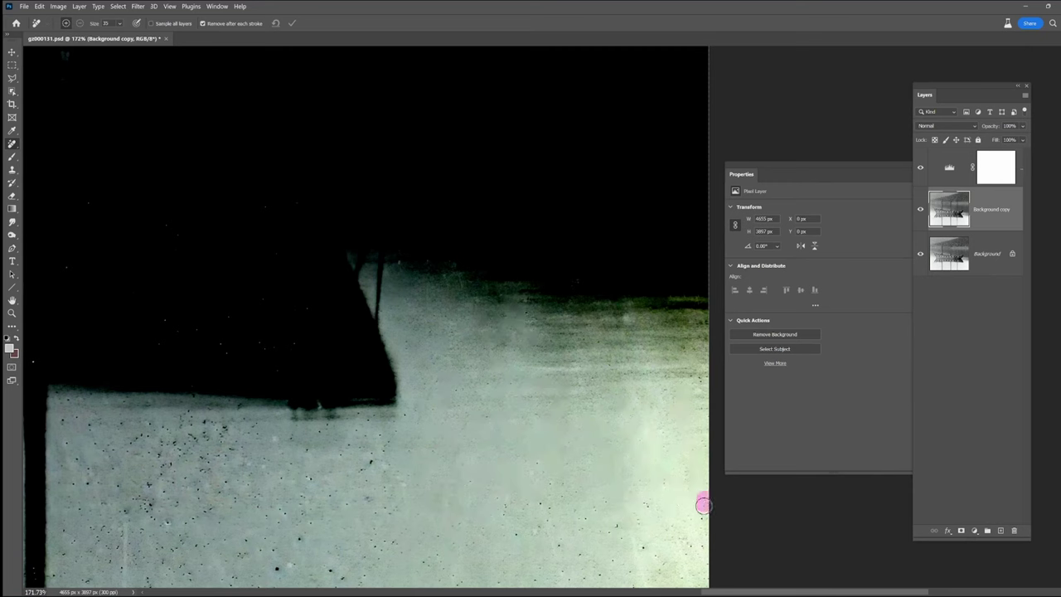
scroll(705, 497, down, 6)
drag(656, 524, 390, 535)
click(528, 501)
click(520, 427)
click(534, 370)
click(549, 314)
click(495, 212)
click(614, 247)
drag(657, 254, 677, 328)
click(622, 294)
click(592, 444)
click(581, 417)
click(513, 284)
click(595, 488)
click(560, 529)
scroll(634, 247, down, 5)
mouse_move(273, 257)
mouse_down()
mouse_move(592, 282)
mouse_move(267, 322)
mouse_up()
- Hide the Levels check layer and run the Frequency Separation 8Bit action with a Gaussian Blur of 14.0
click(920, 168)
drag(586, 295, 345, 321)
click(137, 7)
click(228, 65)
click(824, 144)
click(810, 225)
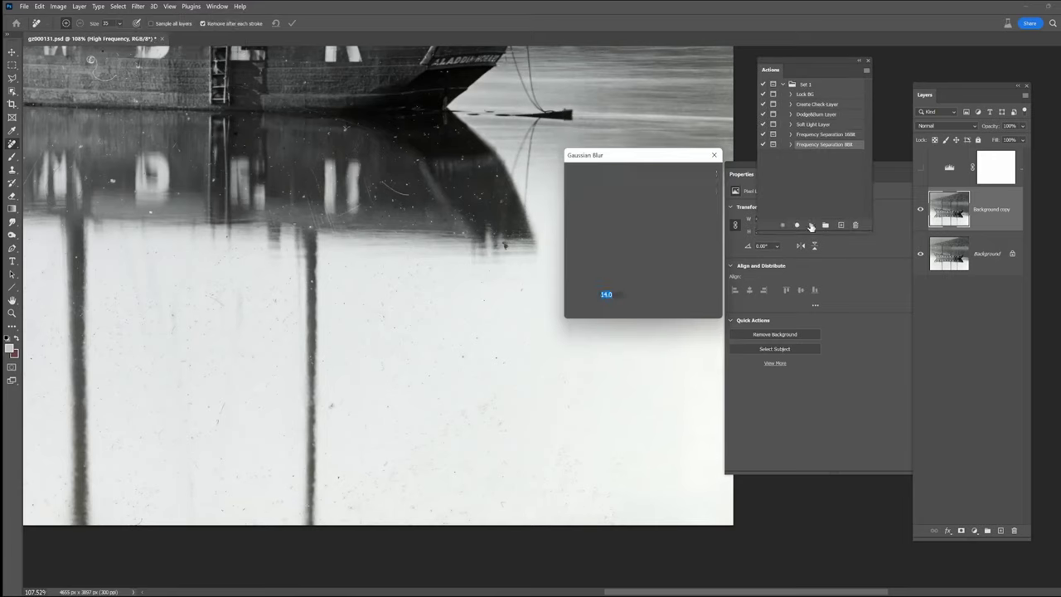
key(Return)
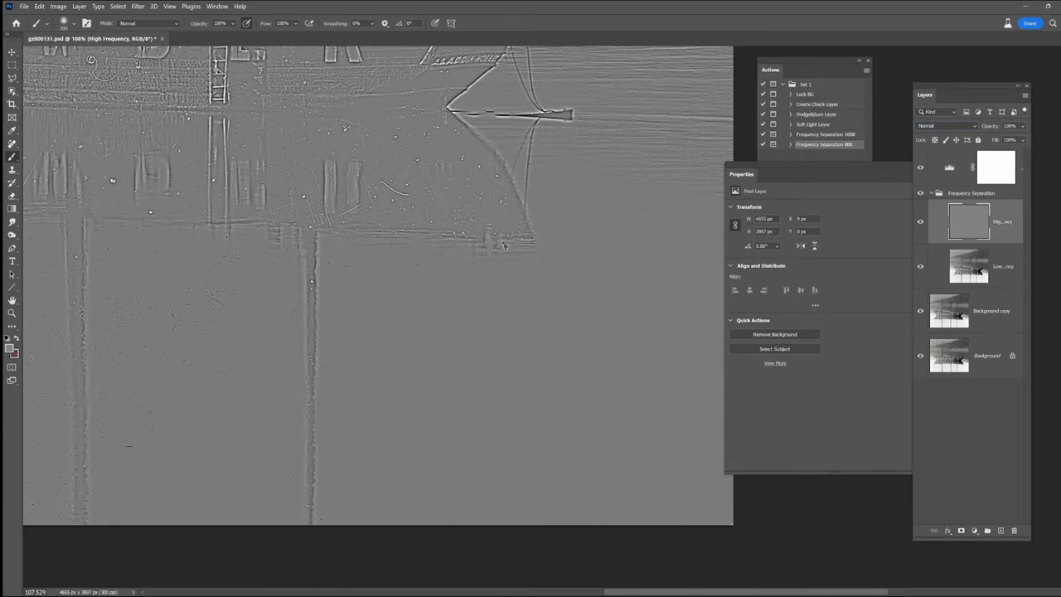
- Paint neutral grey over the speck texture in the bright water around the mast reflections on the High Frequency layer
scroll(504, 245, left, 5)
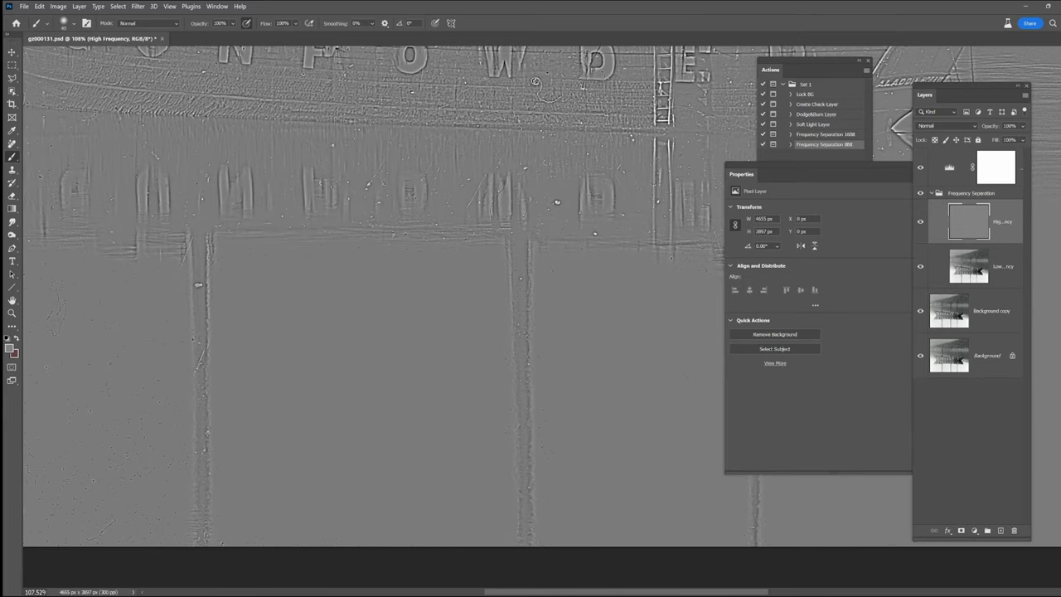
scroll(504, 297, left, 5)
drag(201, 60, 213, 308)
drag(291, 306, 227, 505)
drag(227, 99, 341, 547)
- With High Frequency hidden, paint light water tones over the blotches on a new layer above Low Frequency
drag(664, 514, 99, 100)
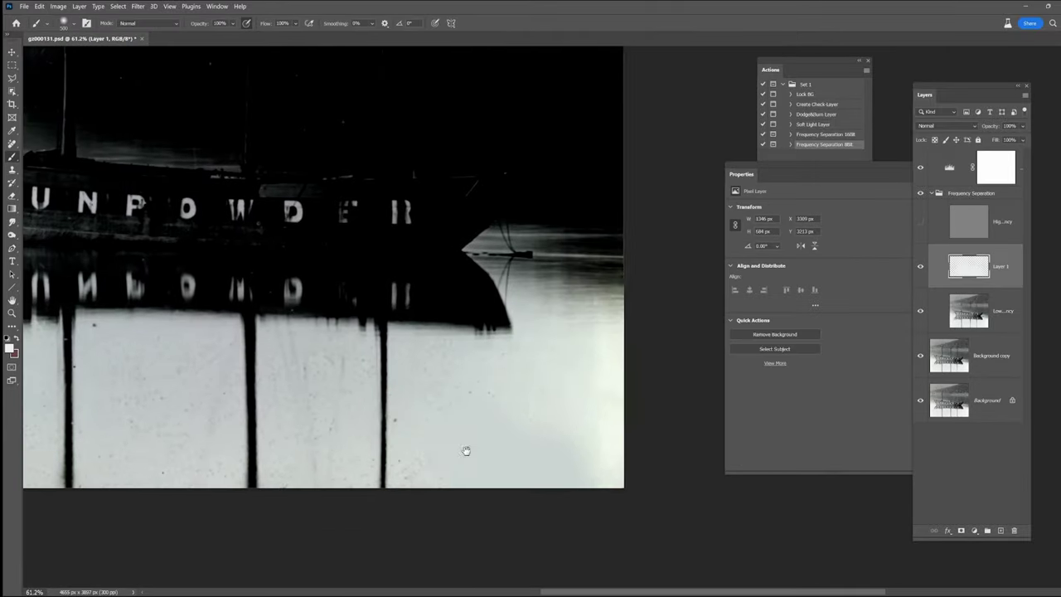
mouse_move(291, 392)
mouse_down()
mouse_move(268, 501)
mouse_move(223, 347)
mouse_move(76, 411)
mouse_up()
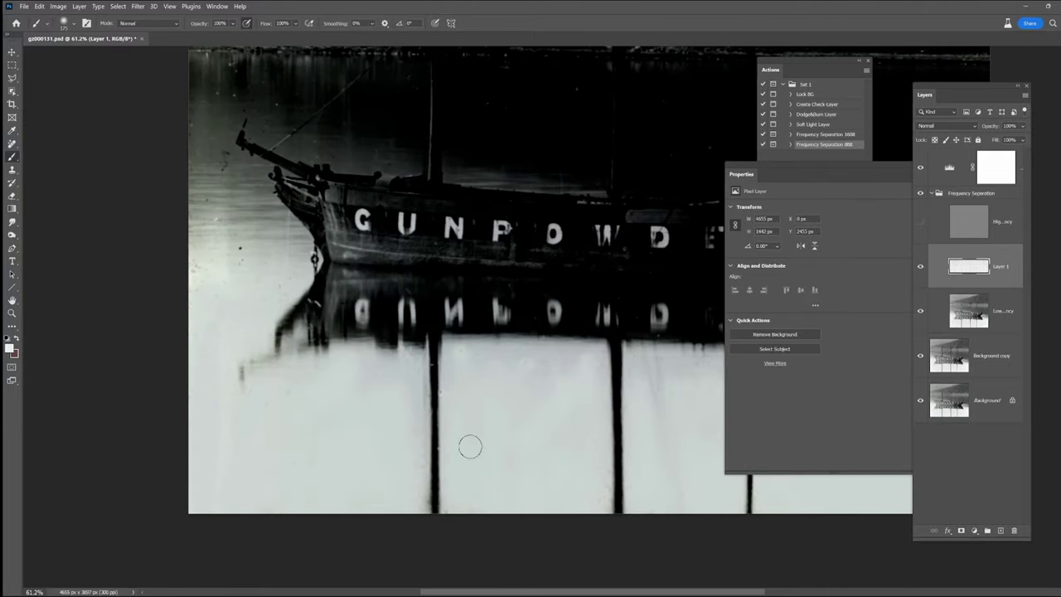
- Clear the painted tone below the bow on Layer 1 and repaint that bright water more evenly
key(m)
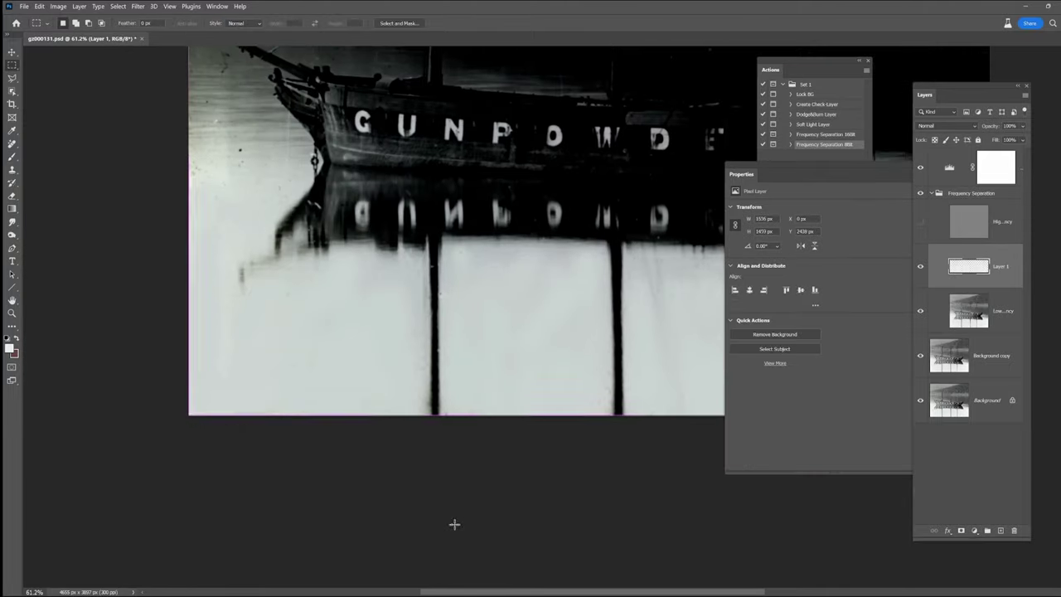
key(Delete)
key(ctrl+d)
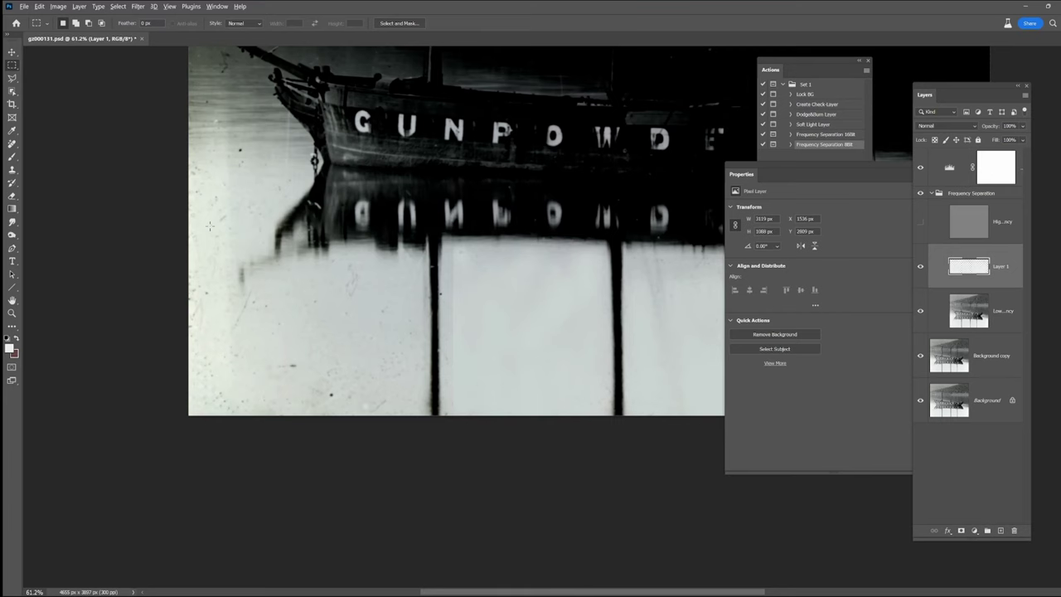
key(b)
drag(270, 295, 265, 318)
click(338, 391)
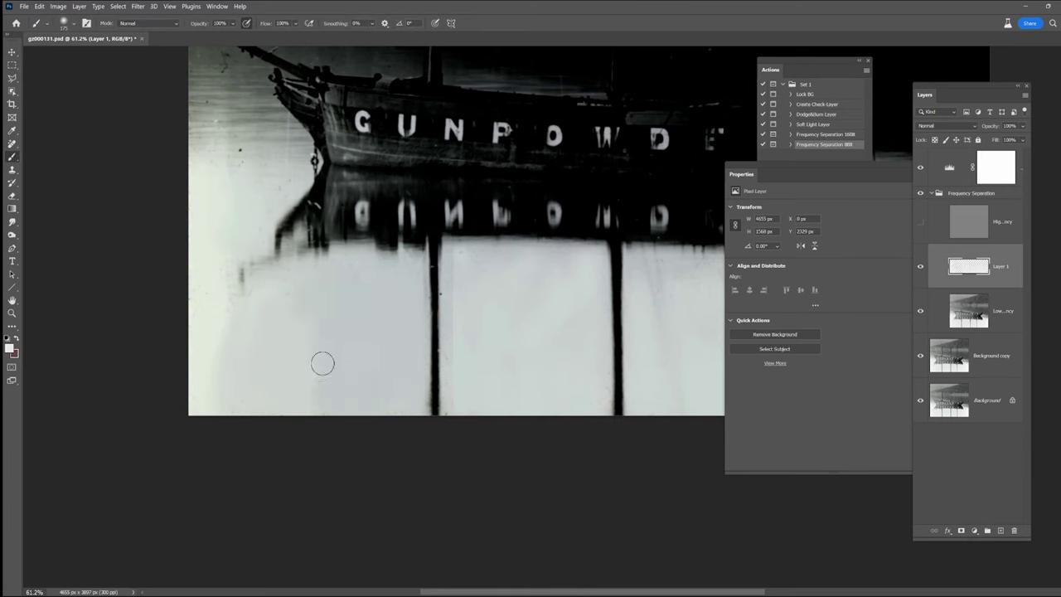
- Even out the remaining bright water tones on Layer 1 and show the High Frequency layer without the Levels check layer
drag(463, 258, 354, 334)
drag(613, 365, 358, 358)
drag(597, 483, 599, 398)
click(921, 223)
alt+click(920, 222)
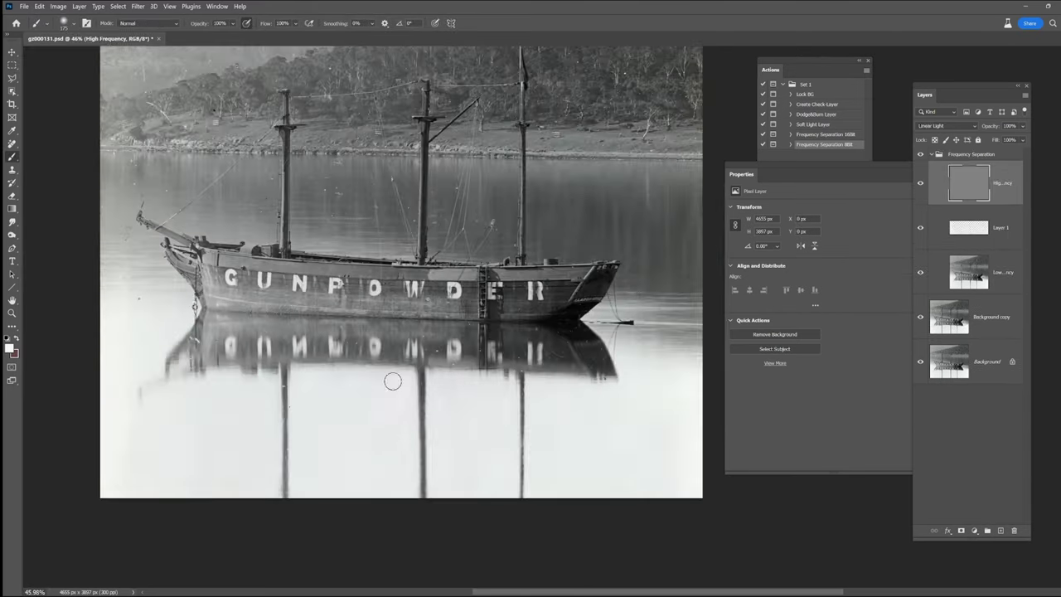
- On a new top layer with Sample all layers on, remove the vertical scratch and spots from the water beside the bow
scroll(388, 383, up, 5)
key(j)
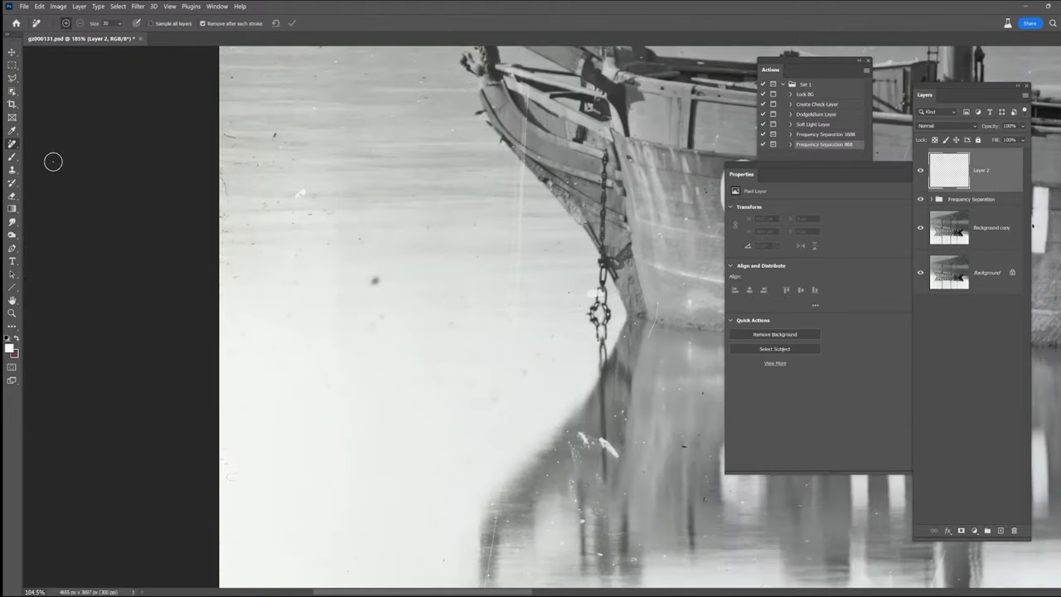
click(151, 23)
mouse_move(521, 85)
mouse_down()
mouse_move(537, 156)
mouse_move(519, 194)
mouse_move(517, 369)
mouse_up()
key(bracketright)
key(bracketright)
key(bracketright)
click(332, 238)
click(236, 281)
click(276, 207)
click(274, 137)
click(334, 289)
- Remove the white marks and specks from the bow's reflection and the small marks in the adjacent bright water
drag(583, 438, 615, 453)
drag(573, 439, 574, 506)
click(561, 464)
drag(504, 487, 504, 500)
mouse_move(504, 499)
mouse_down()
mouse_move(496, 346)
mouse_move(484, 413)
mouse_up()
key(bracketleft)
drag(325, 489, 336, 510)
drag(355, 515, 346, 502)
- Remove the remaining spots around the bow's waterline and the front part of the hull's reflection
key(bracketright)
drag(575, 368, 592, 358)
click(606, 409)
click(695, 238)
click(516, 368)
click(475, 514)
drag(704, 303, 472, 325)
click(473, 324)
drag(484, 441, 493, 440)
click(400, 443)
- Clean specks and streaks from the first mast's reflection and the reflected lettering around it
drag(635, 276, 647, 283)
drag(705, 298, 465, 246)
click(491, 243)
drag(410, 393, 411, 407)
click(473, 449)
drag(478, 539, 478, 433)
drag(470, 500, 488, 452)
drag(478, 543, 481, 224)
drag(486, 469, 488, 498)
drag(572, 141, 466, 547)
click(486, 240)
drag(555, 333, 555, 346)
click(631, 293)
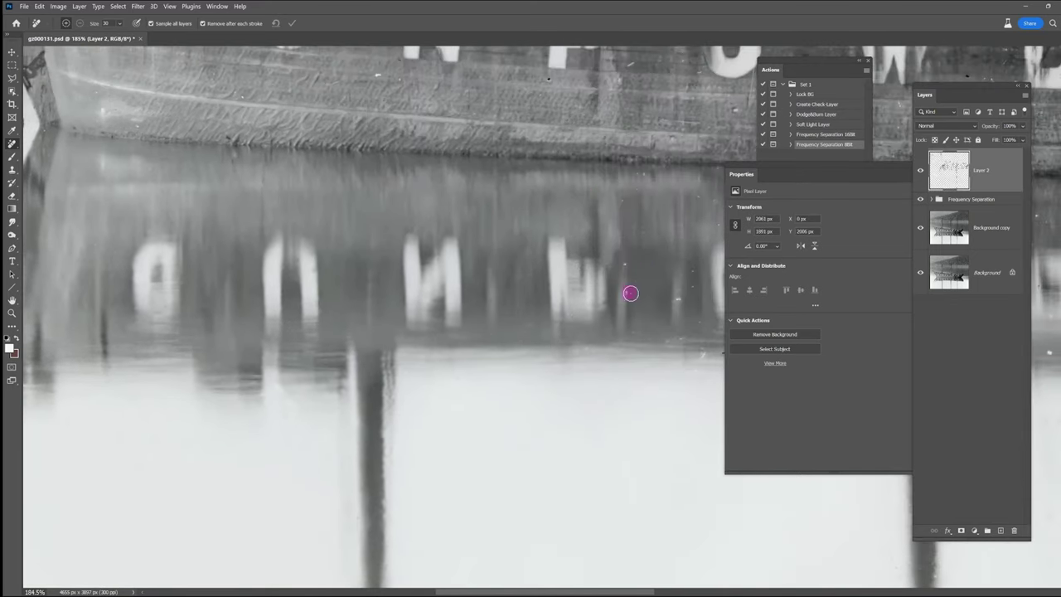
- Remove specks from the hull's midsection reflection and the water below it, adjusting the brush size for finer marks
drag(688, 271, 464, 295)
drag(493, 377, 506, 377)
click(560, 158)
drag(600, 334, 482, 362)
click(426, 378)
drag(485, 412, 496, 426)
key(bracketleft)
key(bracketleft)
drag(551, 316, 566, 331)
key(bracketright)
key(bracketright)
key(bracketright)
click(635, 218)
scroll(529, 332, down, 4)
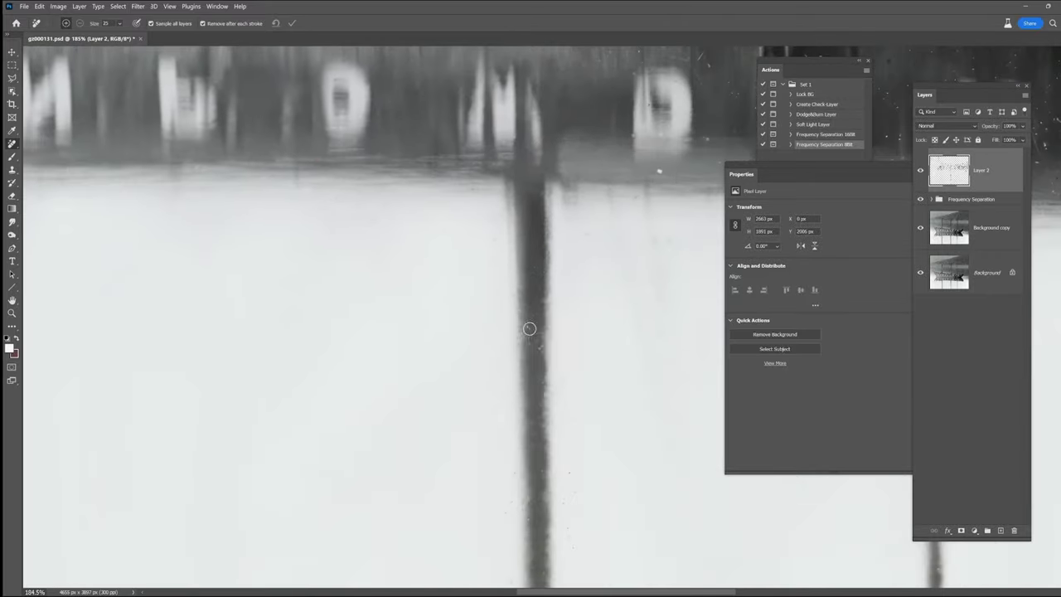
- Clean the dust along the middle mast's reflection and around the reflected W and D
scroll(540, 398, right, 1)
click(487, 349)
drag(539, 166, 413, 456)
click(496, 273)
click(485, 225)
drag(524, 106, 524, 154)
drag(575, 251, 585, 268)
click(431, 406)
- Remove the specks and long thin scratch from the dark water between the reflected E and R
scroll(581, 296, up, 1)
scroll(580, 296, right, 2)
click(508, 342)
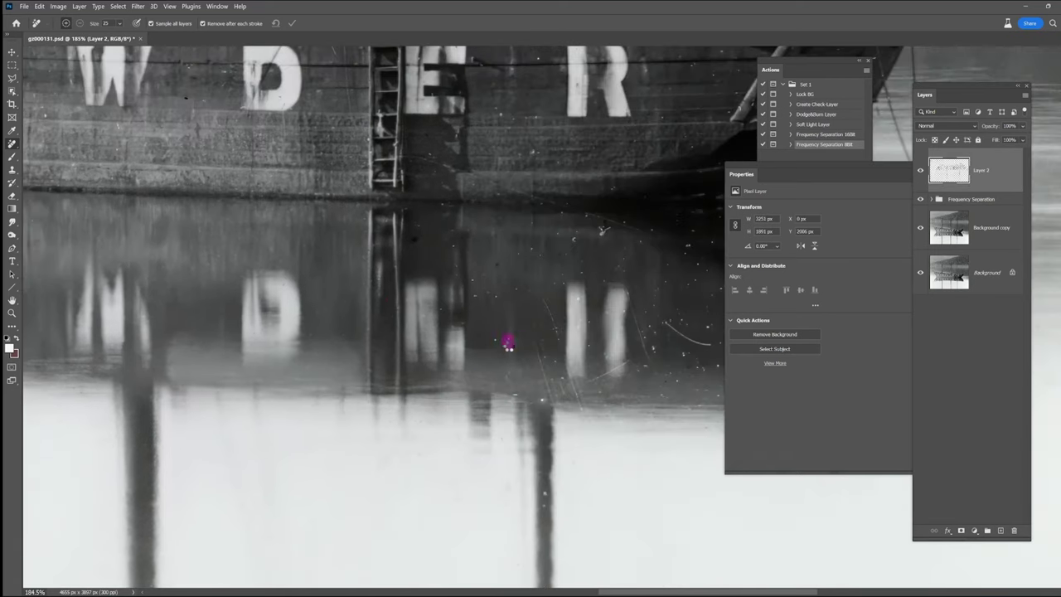
scroll(435, 311, right, 2)
drag(426, 301, 467, 426)
click(437, 257)
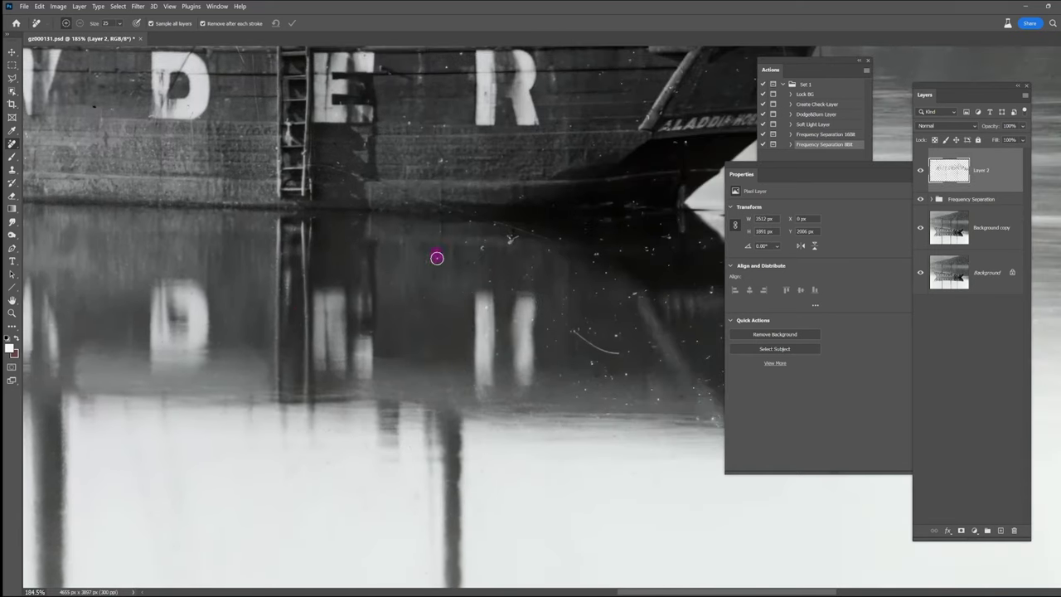
- Clean the curved scratch and scattered dust from the stern's reflection beside the reflected R
click(548, 333)
drag(575, 331, 619, 353)
click(615, 331)
click(598, 366)
click(622, 427)
click(645, 291)
click(618, 249)
- Remove the remaining marks along the stern's waterline and the lower edge of the hull's reflection
drag(477, 217, 428, 203)
drag(573, 408, 428, 388)
click(227, 436)
click(631, 427)
click(646, 404)
drag(577, 369, 577, 355)
click(579, 309)
click(581, 250)
- Remove the white blotches around the hanging block and its rope between the middle and rear masts
scroll(531, 299, down, 6)
drag(91, 249, 285, 442)
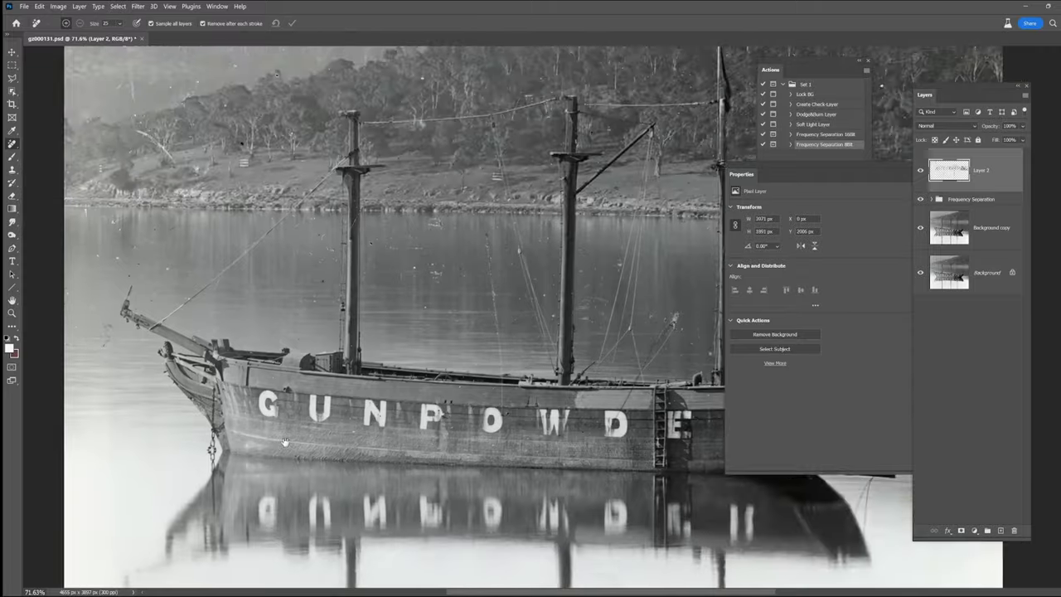
drag(600, 281, 346, 235)
scroll(345, 235, up, 6)
drag(449, 421, 450, 422)
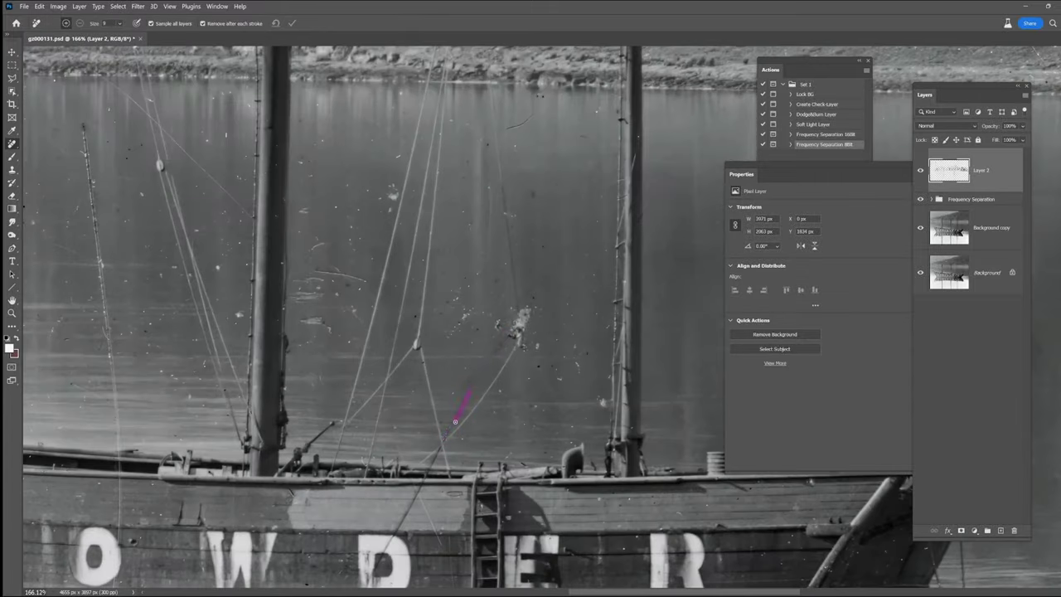
mouse_move(527, 309)
mouse_down()
mouse_move(493, 327)
mouse_move(535, 333)
mouse_up()
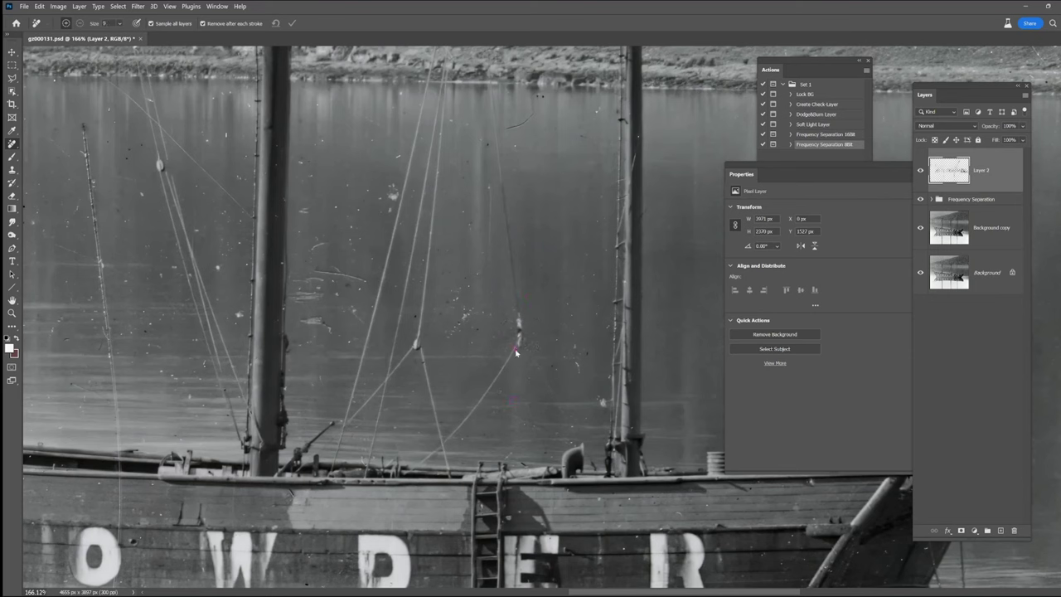
- Clean the remaining scratches and specks from the water between the middle and rear masts, including beside the rear mast
drag(596, 315, 595, 315)
click(593, 398)
drag(295, 292, 319, 296)
drag(325, 308, 330, 308)
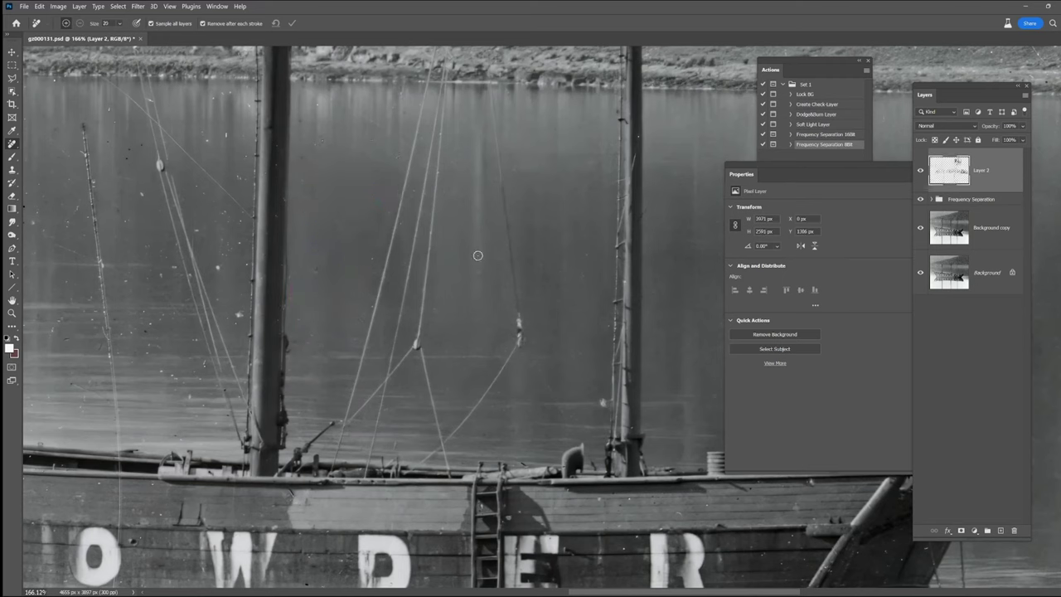
scroll(324, 382, down, 5)
click(502, 388)
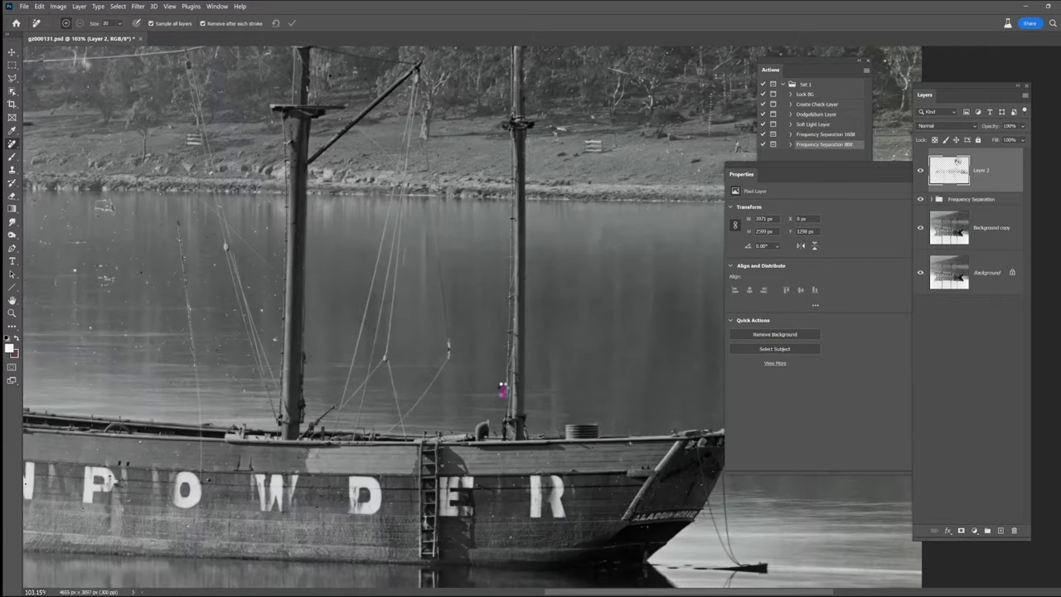
- Enlarge the brush to 25 and clean the dust from the water ahead of the middle mast's rigging
drag(211, 306, 554, 317)
scroll(552, 318, up, 7)
key(bracketright)
key(bracketright)
key(bracketright)
drag(504, 161, 541, 508)
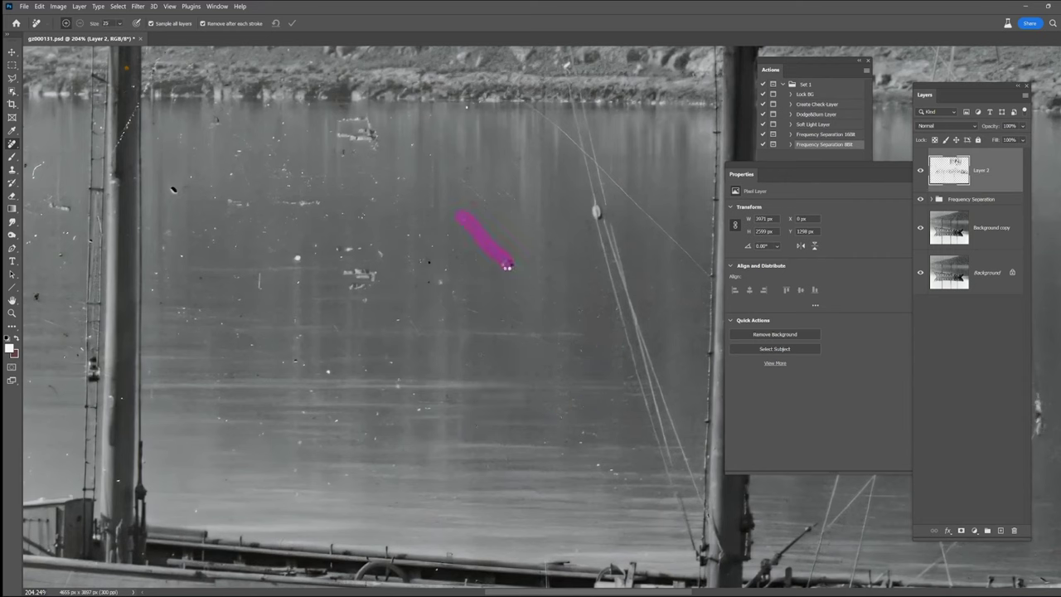
drag(643, 474, 644, 474)
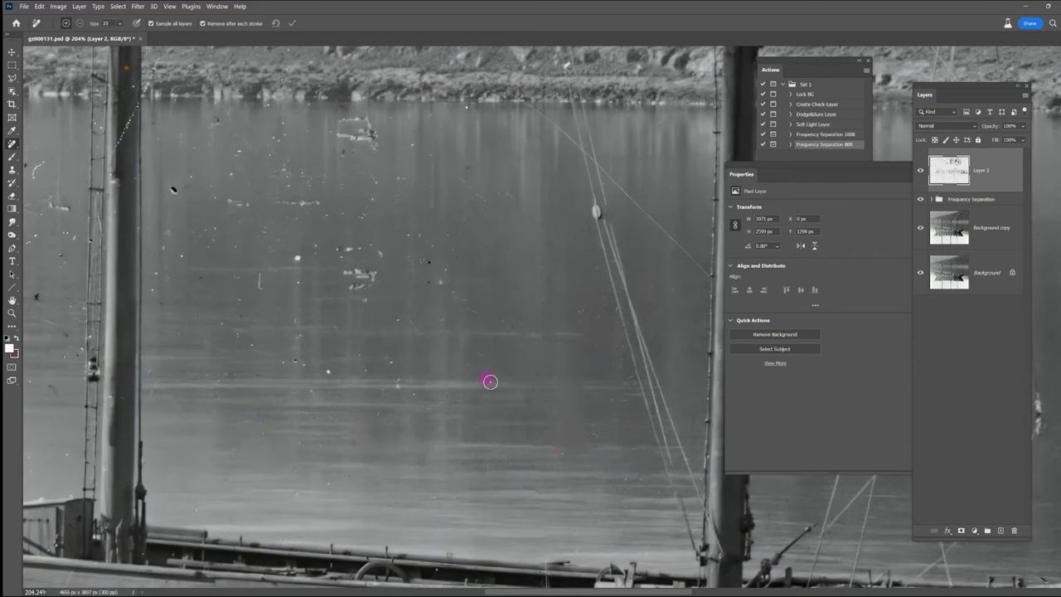
- Remove the white blotches and clustered specks from the water just behind the first mast
drag(409, 321, 411, 320)
click(329, 372)
click(315, 249)
drag(347, 273, 378, 276)
mouse_move(342, 125)
mouse_down()
mouse_move(375, 151)
mouse_move(399, 238)
mouse_up()
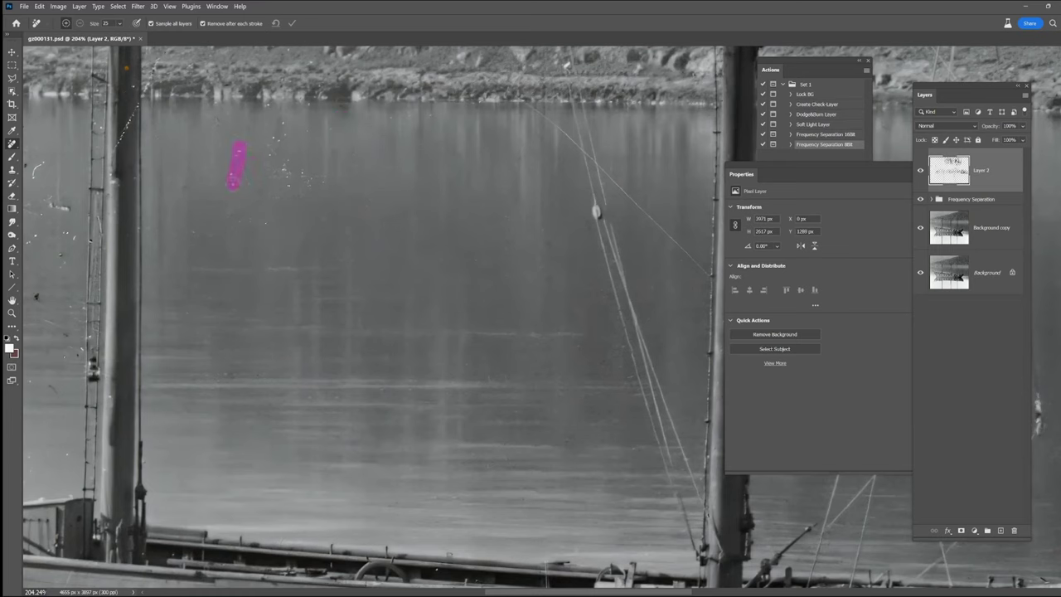
drag(296, 195, 298, 192)
drag(327, 179, 327, 204)
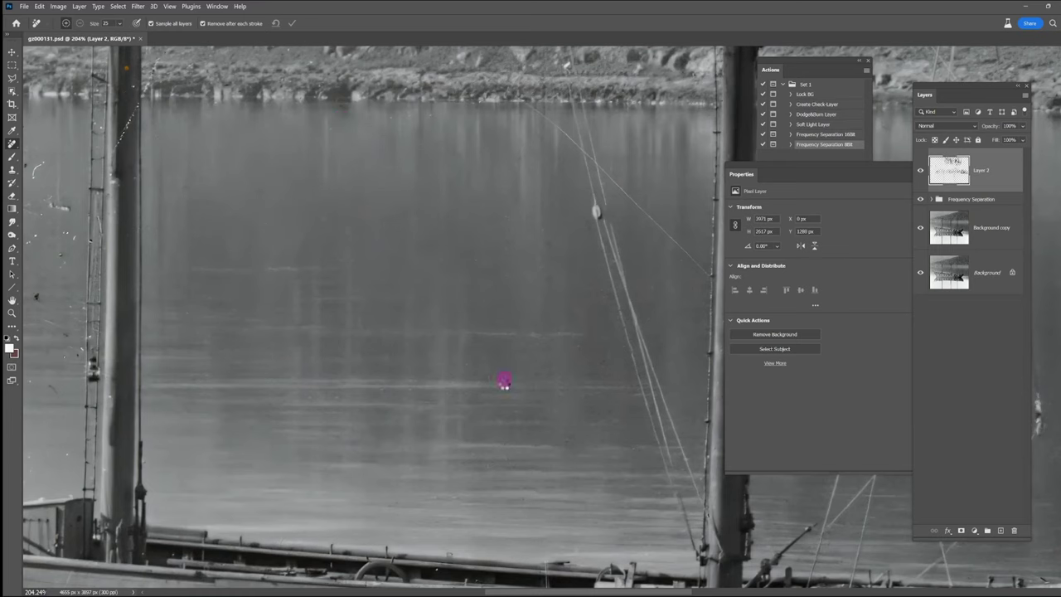
- Touch up the remaining specks in the stretch of water around the first mast
scroll(447, 365, down, 10)
scroll(373, 398, up, 10)
mouse_move(351, 406)
mouse_down()
mouse_move(199, 324)
mouse_move(355, 406)
mouse_up()
drag(334, 182, 438, 289)
drag(488, 309, 494, 319)
drag(549, 135, 542, 149)
drag(426, 143, 443, 170)
drag(507, 184, 516, 191)
drag(572, 199, 585, 206)
- Remove dust and dotted scratches along the first mast, its rope ladder and the adjoining water
drag(270, 249, 251, 285)
drag(347, 310, 351, 359)
drag(301, 390, 301, 397)
drag(232, 328, 228, 365)
drag(150, 365, 168, 380)
drag(89, 280, 93, 70)
drag(119, 139, 136, 142)
drag(104, 262, 105, 296)
- Clean the marks from the water between the first mast and the bowsprit
drag(220, 65, 222, 105)
drag(267, 197, 269, 223)
drag(284, 138, 286, 180)
drag(334, 180, 361, 153)
drag(384, 83, 385, 85)
mouse_move(346, 344)
mouse_down()
mouse_move(367, 339)
mouse_move(624, 417)
mouse_up()
drag(315, 291, 316, 297)
drag(314, 408, 321, 406)
drag(292, 307, 126, 255)
mouse_move(177, 141)
mouse_down()
mouse_move(184, 164)
mouse_move(268, 155)
mouse_up()
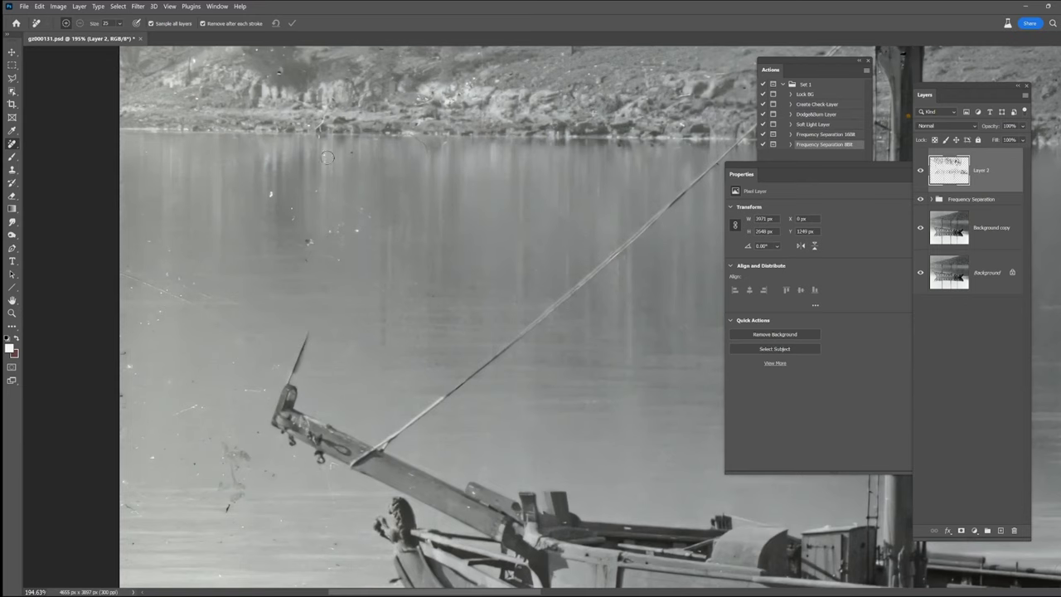
- Remove the thin diagonal scratch and small marks at the photo's left edge beside the bowsprit tip
drag(198, 302, 118, 274)
drag(124, 344, 124, 370)
drag(240, 392, 271, 389)
drag(140, 435, 131, 448)
- Clean the dark smudges and remaining specks from the water around and below the bowsprit tip
drag(335, 543, 539, 359)
drag(580, 375, 589, 374)
drag(453, 260, 430, 270)
drag(411, 251, 396, 278)
drag(332, 360, 332, 377)
drag(364, 312, 369, 325)
click(519, 317)
drag(415, 524, 419, 530)
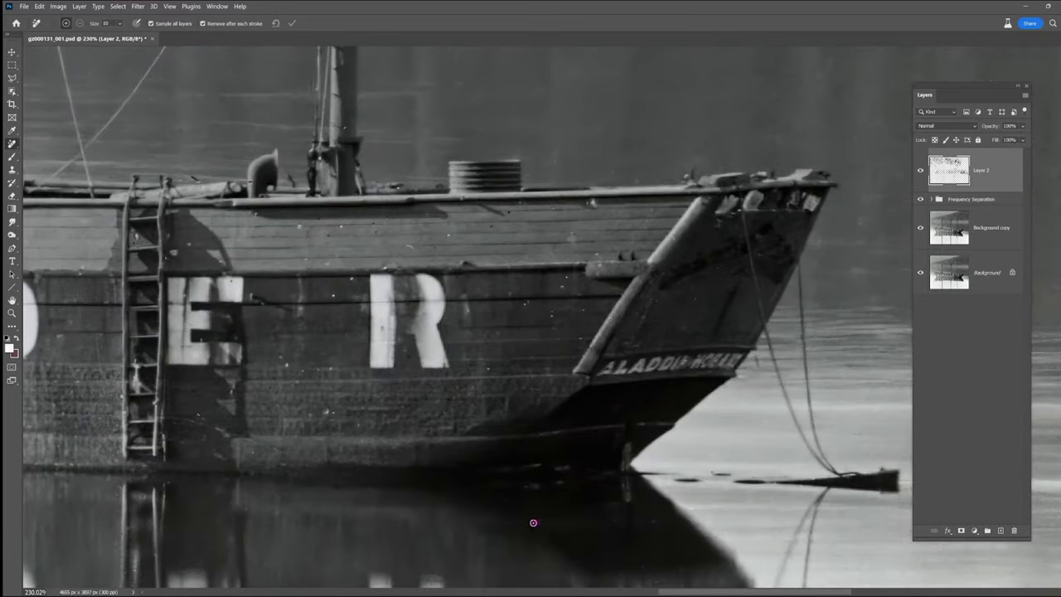
- Remove the specks from the rear hull planks around the ladder and the letters E and R
scroll(704, 165, left, 10)
scroll(704, 164, up, 1)
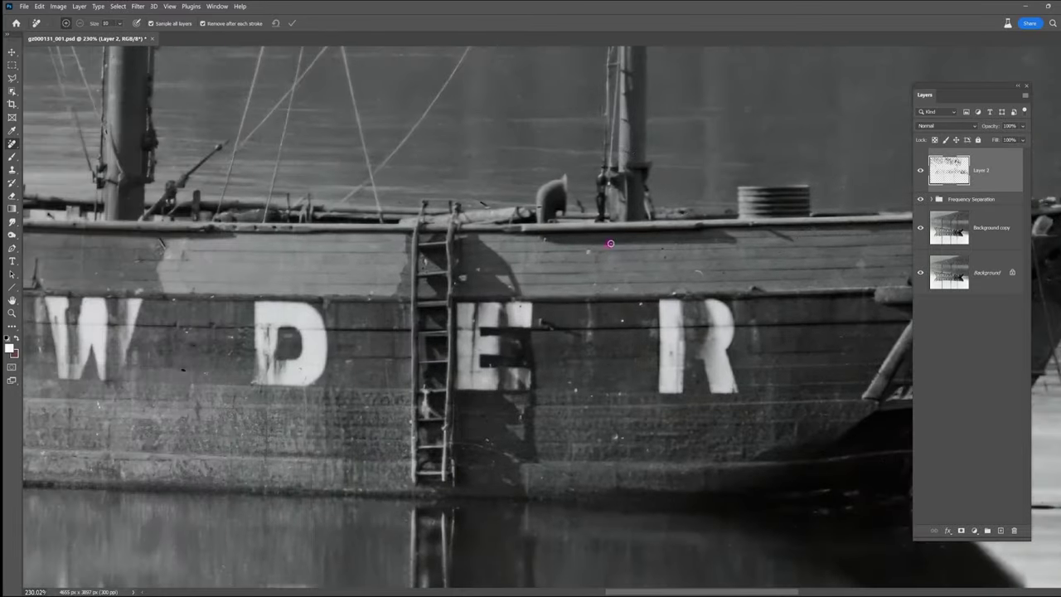
click(528, 362)
click(428, 268)
drag(480, 201, 487, 206)
drag(556, 402, 639, 365)
drag(638, 365, 640, 383)
drag(494, 393, 493, 393)
- Remove the vertical scratch running through the painted O and the specks on the surrounding hull
scroll(494, 393, left, 9)
scroll(493, 393, up, 2)
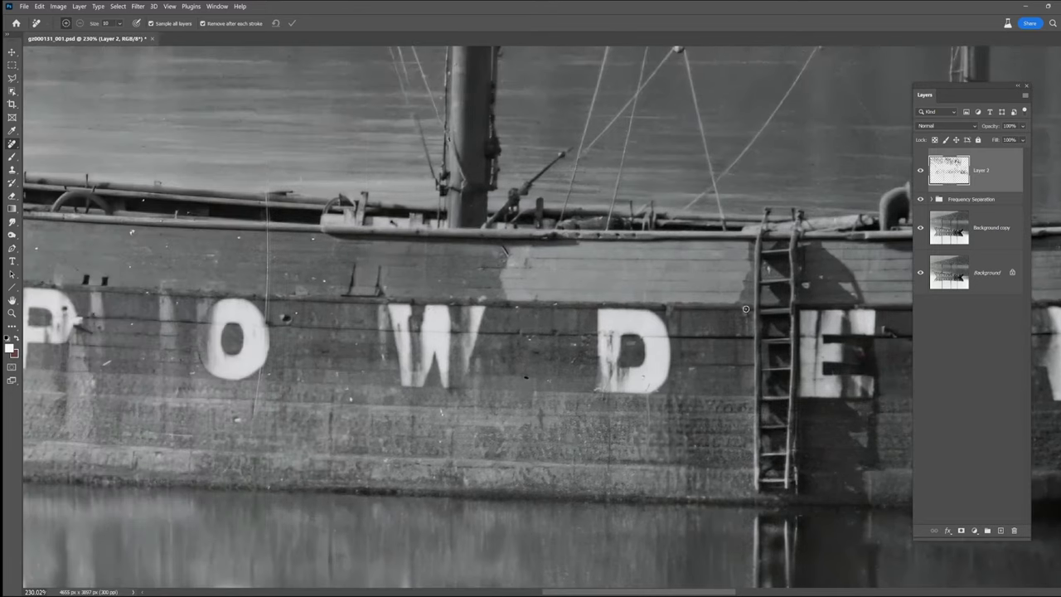
drag(555, 304, 555, 304)
scroll(582, 437, left, 5)
scroll(582, 436, up, 1)
drag(582, 433, 582, 437)
drag(401, 393, 392, 443)
drag(406, 215, 407, 308)
- Clean the spots from the front hull planks around the letters G, U, N and P
drag(493, 420, 689, 469)
click(468, 305)
mouse_move(513, 375)
mouse_down()
mouse_move(510, 383)
mouse_move(693, 349)
mouse_move(710, 423)
mouse_up()
click(574, 432)
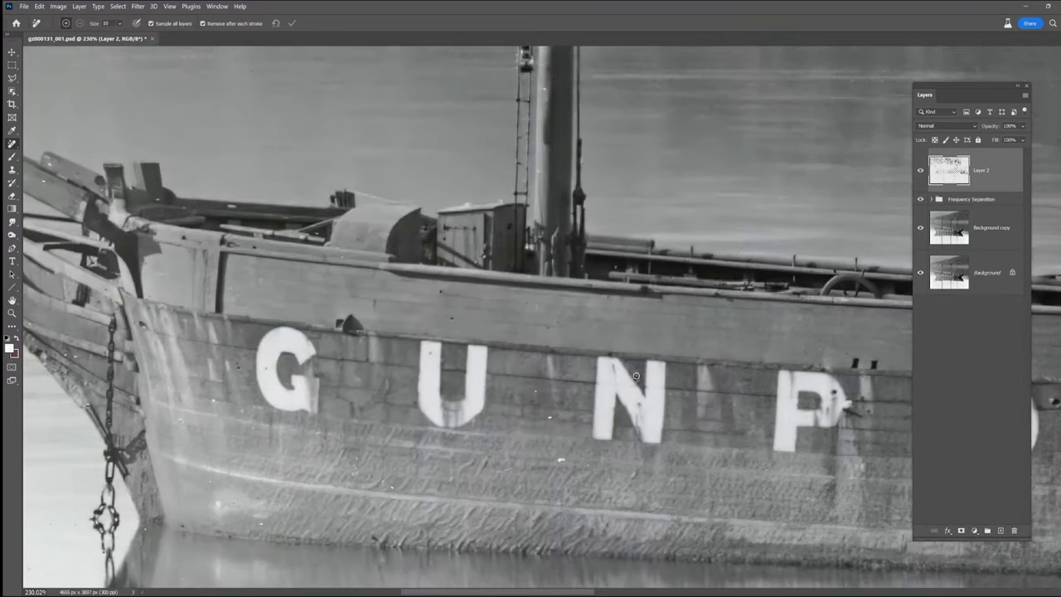
drag(440, 291, 440, 290)
- Remove the small blemishes from the bow planks, the bowsprit and the spike at its tip
scroll(599, 560, left, 8)
scroll(599, 560, up, 1)
drag(598, 558, 598, 561)
drag(457, 313, 541, 495)
click(541, 495)
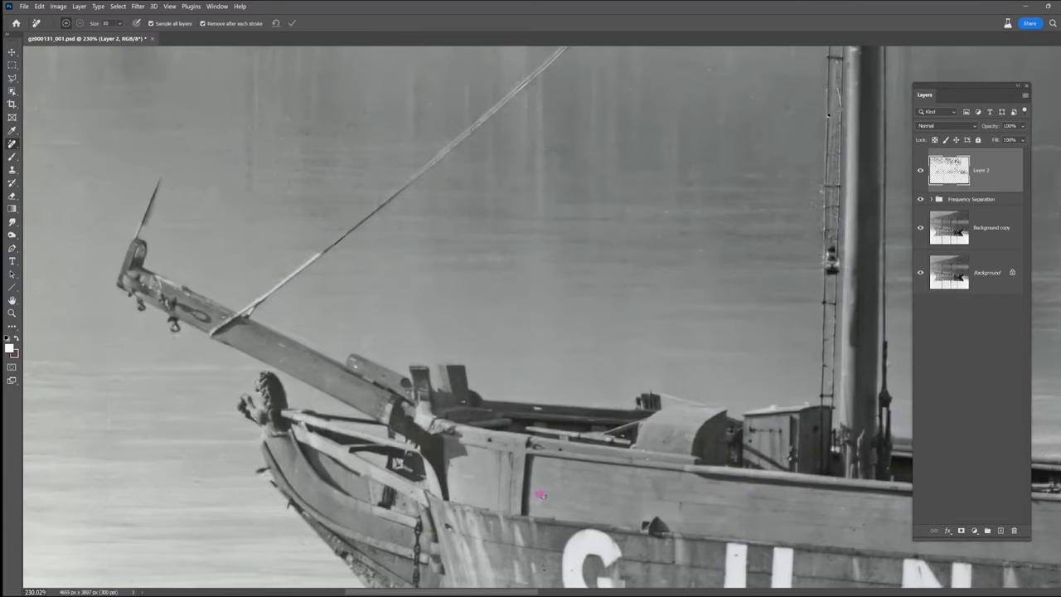
click(193, 297)
drag(137, 237, 160, 176)
- Spot-clean the leftover specks around the bow's deck, the forestay and the first mast
drag(543, 393, 439, 364)
click(437, 364)
mouse_move(784, 265)
mouse_down()
mouse_move(675, 407)
mouse_move(630, 566)
mouse_up()
click(599, 354)
drag(590, 124, 550, 426)
click(549, 426)
drag(703, 469, 551, 66)
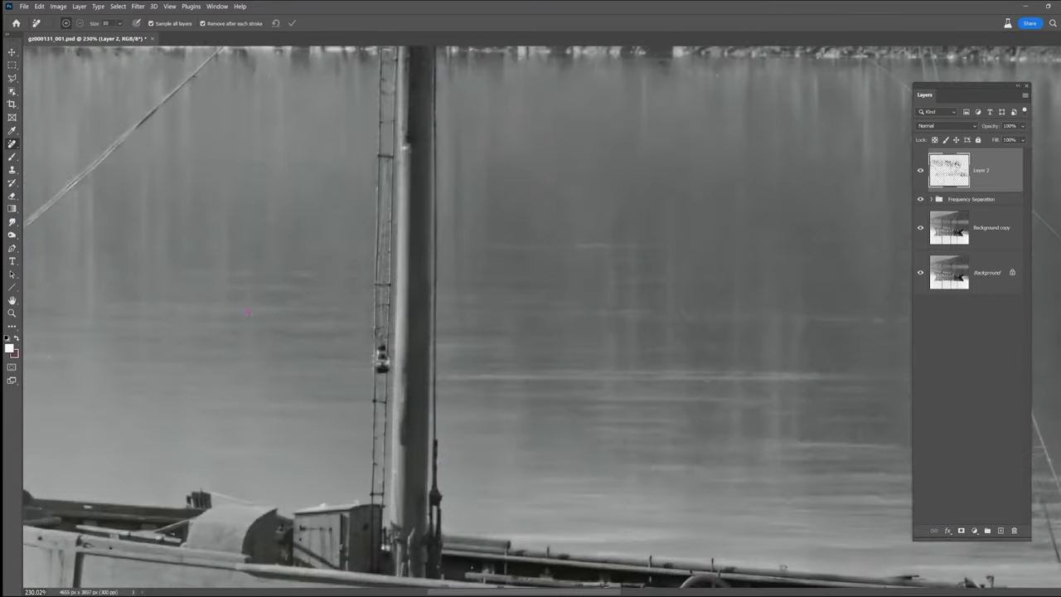
- Clean the remaining small marks in the water and rigging around the middle mast
drag(895, 332, 526, 454)
click(527, 454)
scroll(580, 243, up, 6)
scroll(630, 332, right, 2)
scroll(755, 330, down, 12)
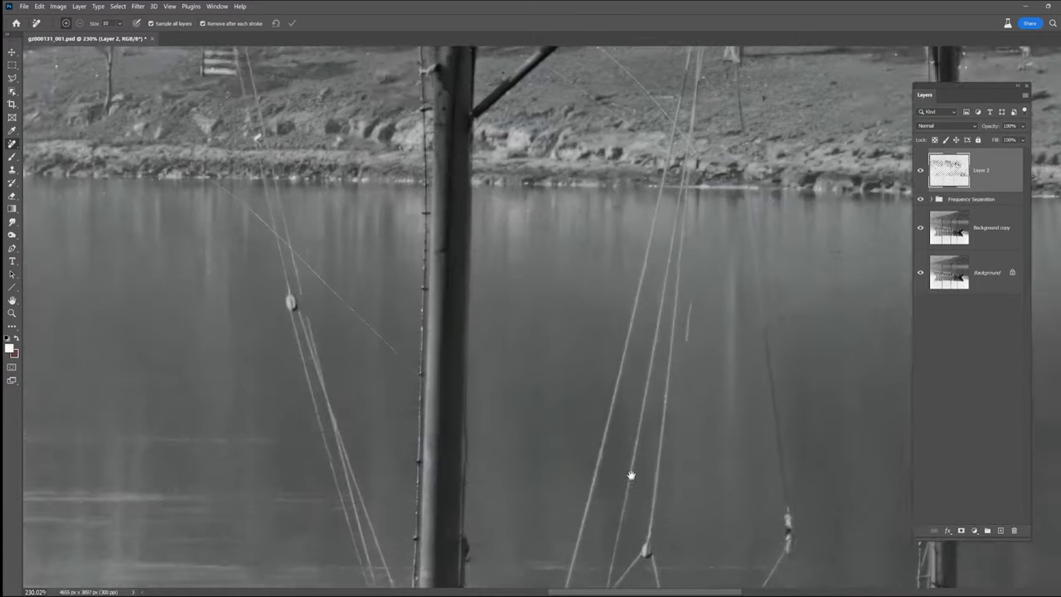
drag(755, 329, 567, 168)
drag(630, 92, 559, 497)
click(559, 422)
drag(454, 116, 429, 310)
click(566, 326)
click(533, 260)
drag(506, 384, 372, 475)
- Remove the long dark curved scratch at the left edge of the pale hillside
scroll(498, 331, down, 5)
drag(559, 436, 530, 166)
scroll(514, 274, up, 4)
drag(497, 281, 506, 285)
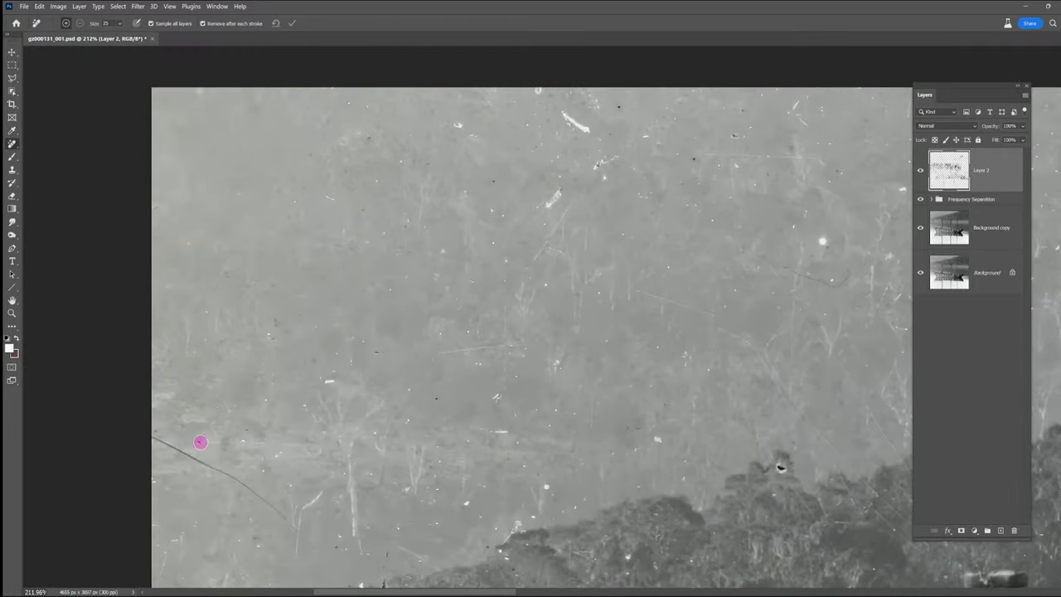
drag(153, 437, 292, 523)
- Set the healing brush to size 15 and remove the white and dark specks across the pale upper-left hillside
key(bracketleft)
key(bracketleft)
click(239, 206)
drag(367, 140, 375, 135)
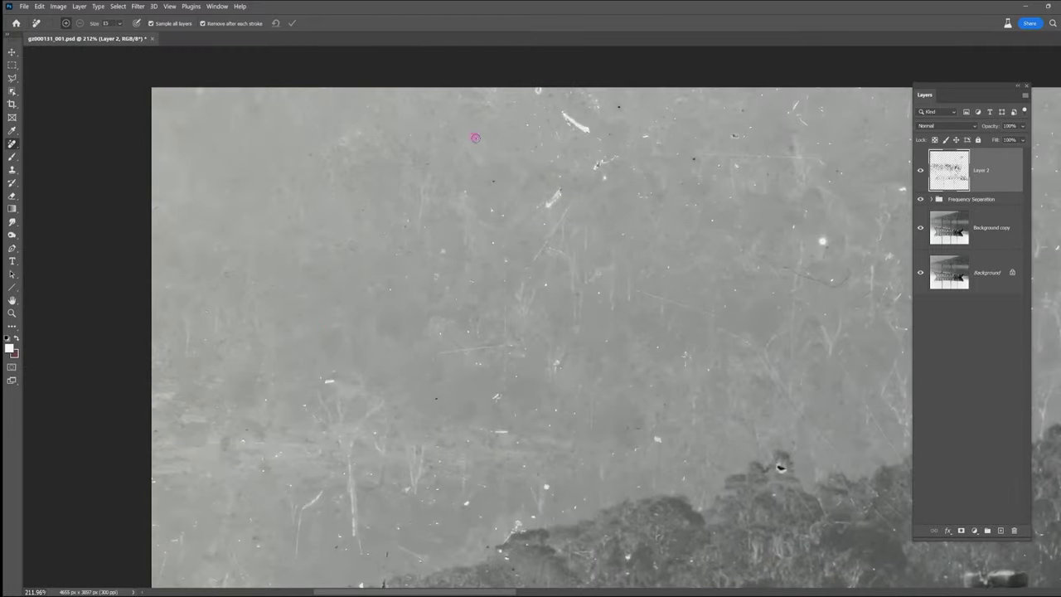
drag(608, 160, 595, 169)
drag(563, 113, 587, 131)
drag(553, 130, 559, 138)
click(412, 136)
drag(569, 91, 599, 111)
drag(701, 91, 701, 101)
drag(639, 191, 651, 198)
drag(821, 159, 829, 165)
- Remove the fine scratches and dust spots among the faint bare trees on the pale hillside
scroll(755, 190, up, 5)
click(737, 280)
drag(695, 333, 784, 341)
drag(706, 224, 701, 233)
click(476, 171)
click(496, 243)
click(226, 241)
drag(94, 505, 110, 508)
drag(393, 371, 473, 251)
drag(472, 250, 620, 294)
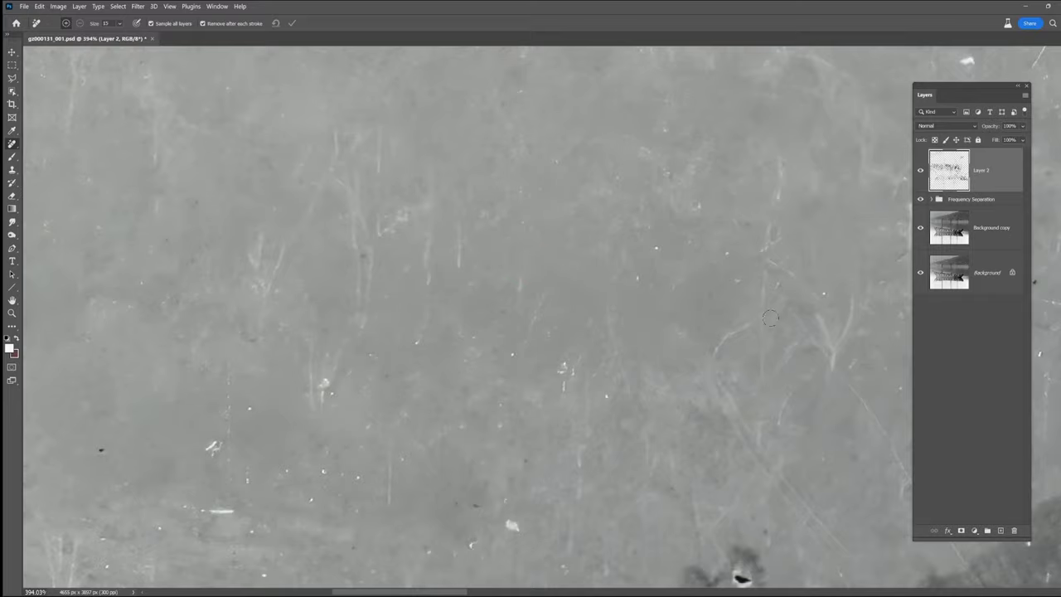
- Clean the remaining bright flecks and short streaks from the pale hillside just above the treeline
drag(678, 347, 550, 236)
drag(62, 396, 104, 396)
drag(206, 274, 500, 158)
click(528, 426)
drag(410, 467, 401, 486)
click(268, 363)
click(642, 314)
click(518, 319)
click(294, 362)
drag(176, 505, 175, 580)
scroll(533, 300, down, 5)
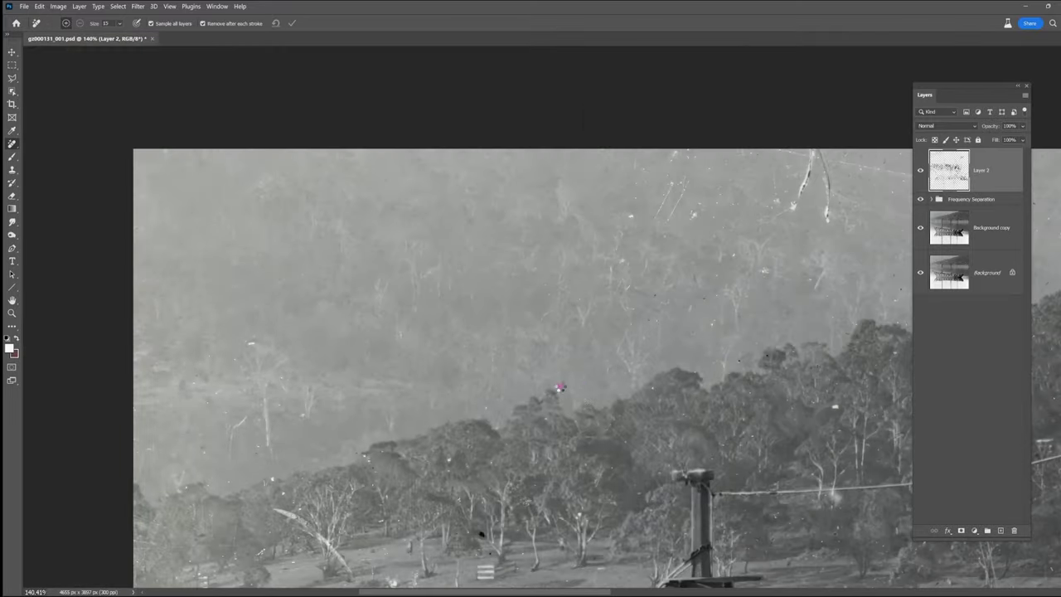
- Remove the long white scratches and streaks along the hillside at the photo's upper edge
drag(794, 207, 812, 154)
drag(738, 202, 544, 227)
drag(627, 175, 634, 244)
drag(583, 173, 699, 198)
drag(634, 213, 648, 231)
drag(735, 200, 708, 196)
drag(662, 201, 681, 195)
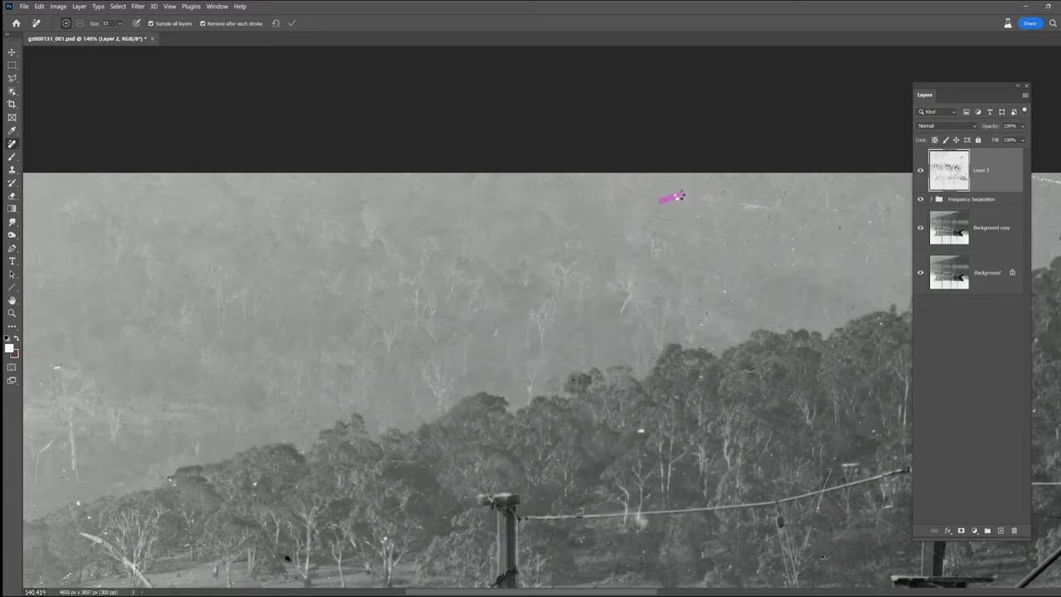
- Spot-clean the white and dark specks on the hazy slope above the tree-covered ridge
drag(680, 273, 574, 289)
click(620, 306)
click(602, 329)
click(467, 400)
click(603, 364)
drag(724, 223, 529, 257)
click(806, 246)
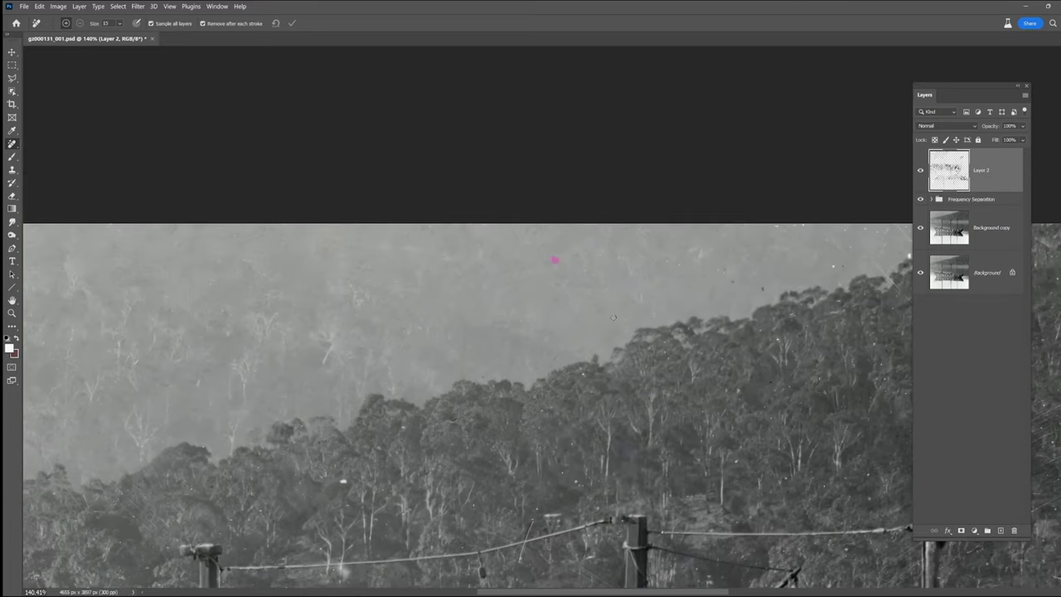
- Clean the specks where the hazy slope narrows against the rising ridge and the stray mark at far left
mouse_move(826, 257)
mouse_down()
mouse_move(602, 284)
mouse_move(670, 310)
mouse_up()
drag(640, 274, 640, 287)
drag(710, 272, 728, 260)
mouse_move(33, 484)
mouse_down()
mouse_move(474, 327)
mouse_move(818, 372)
mouse_up()
click(347, 397)
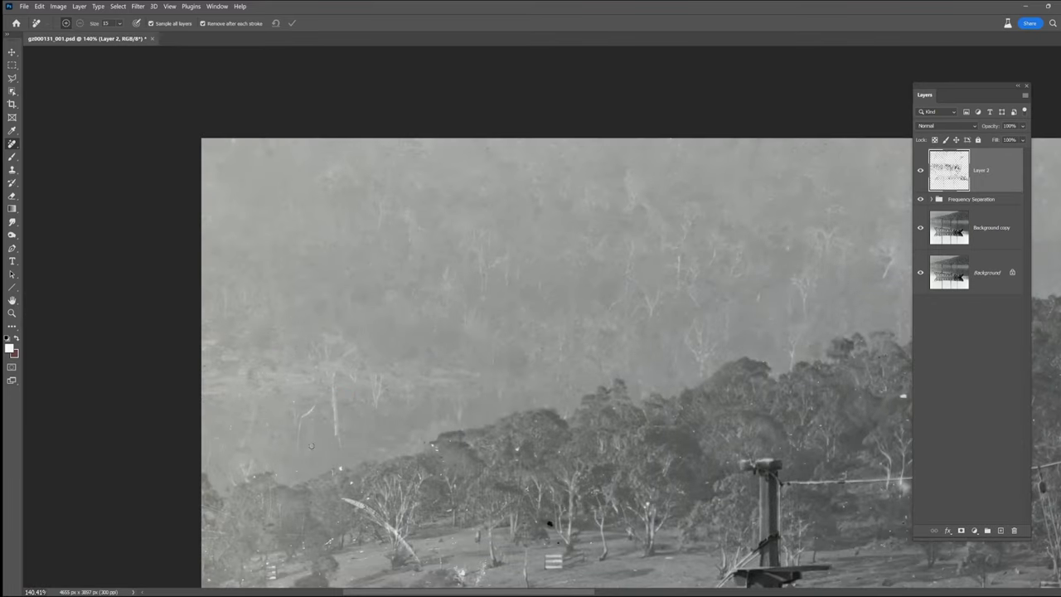
- With a size 20 brush, remove the dark spot and white marks among the trees and on the left grassy shore
scroll(439, 497, down, 2)
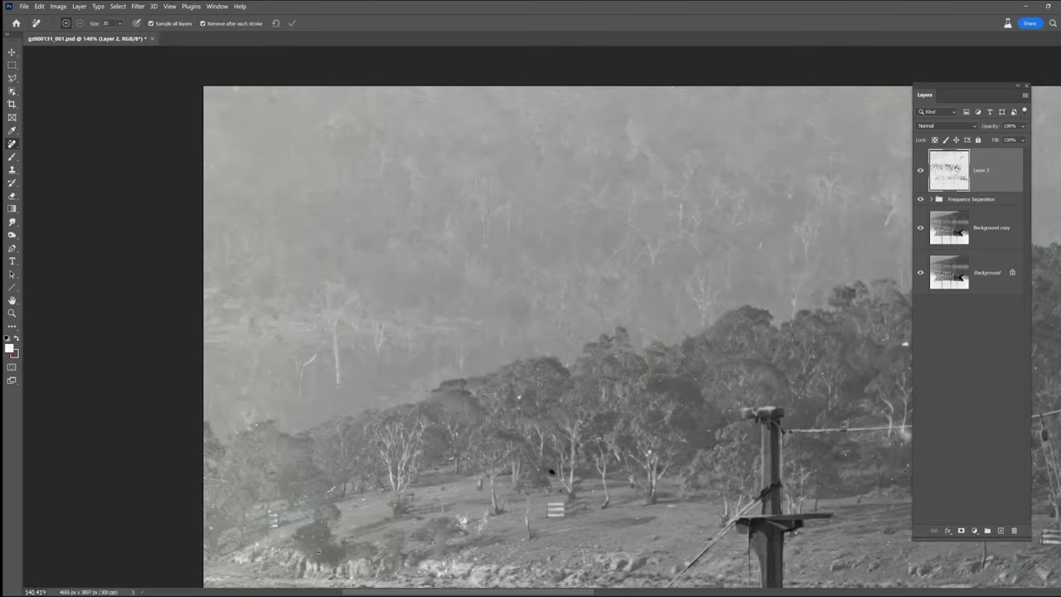
drag(226, 484, 250, 445)
click(461, 535)
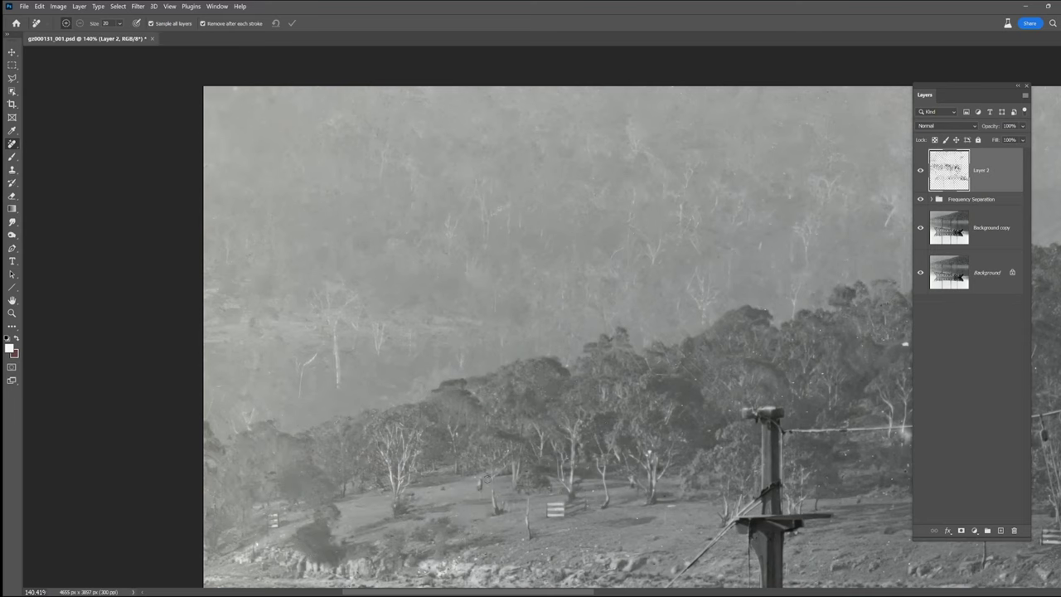
click(464, 563)
drag(678, 454, 521, 416)
mouse_move(258, 560)
mouse_down()
mouse_move(437, 525)
mouse_move(533, 525)
mouse_up()
drag(871, 526, 504, 515)
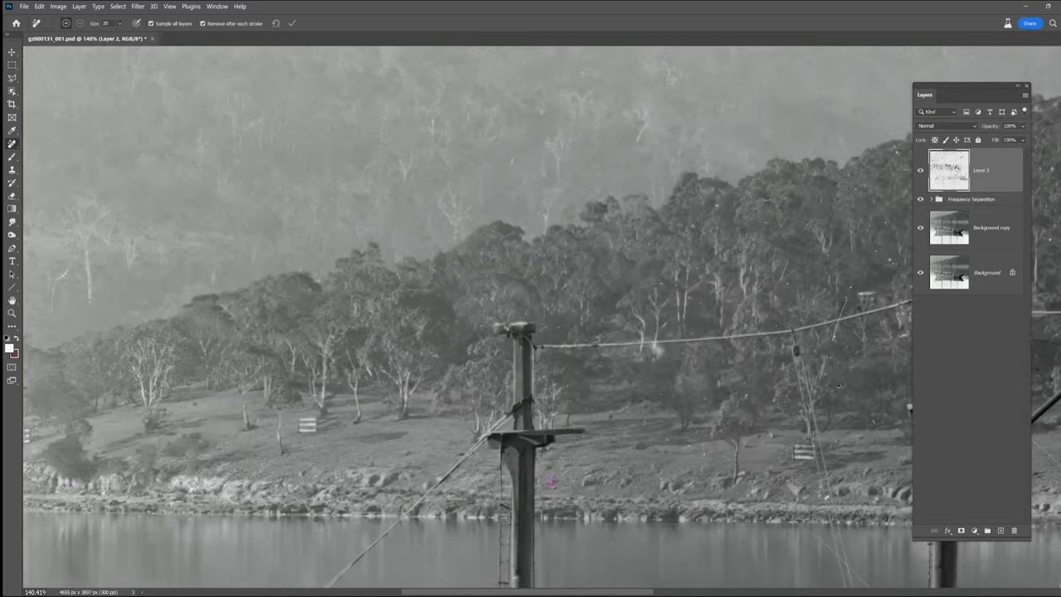
- Heal the specks and bright marks in the trees around the rope between the first and second masts
drag(840, 386, 596, 429)
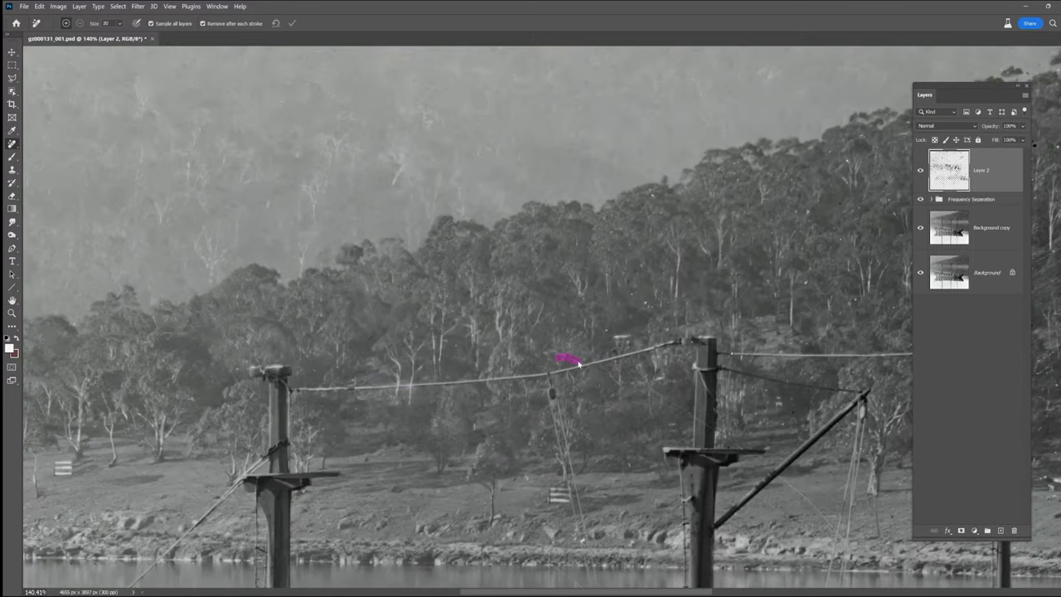
drag(751, 495, 779, 508)
drag(671, 549, 582, 325)
drag(708, 194, 671, 342)
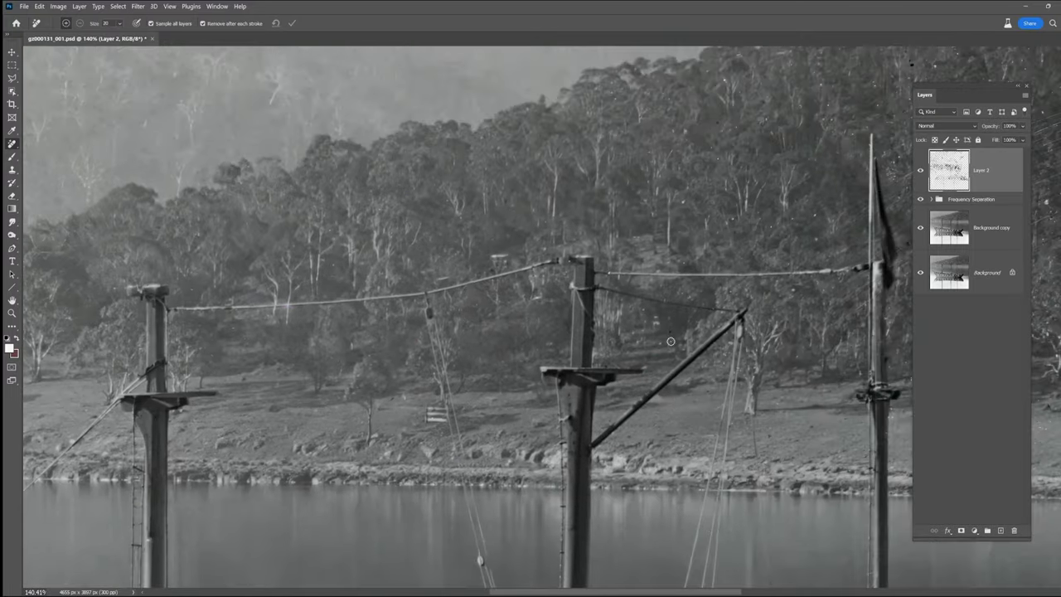
drag(797, 353, 525, 467)
click(525, 467)
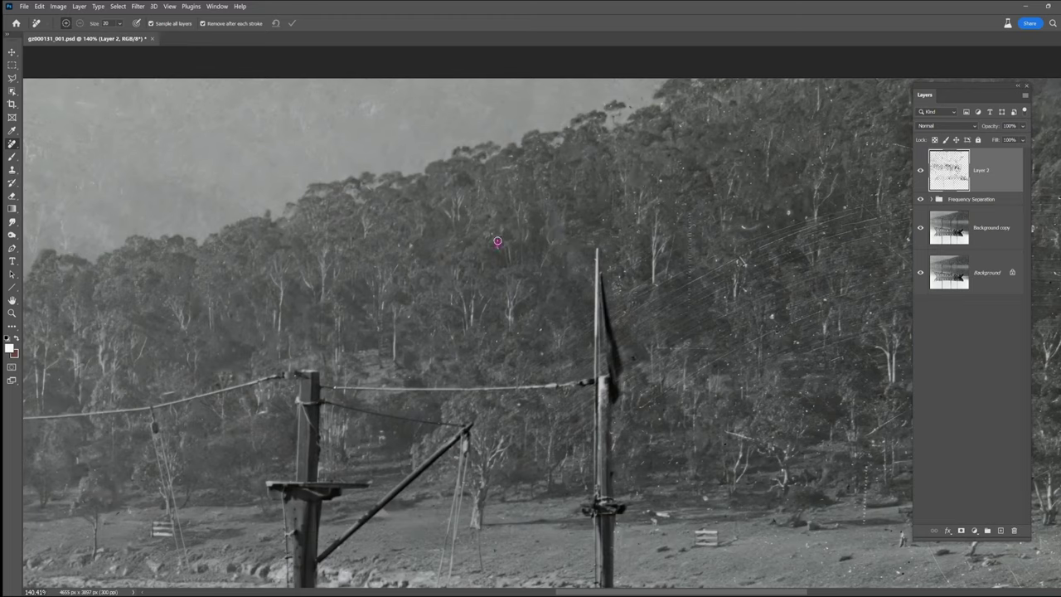
- Remove the specks from the forest and shore around the second and third masts, enlarging the brush to size 25
drag(504, 473, 532, 481)
drag(479, 409, 555, 375)
click(619, 348)
drag(797, 419, 620, 524)
key(bracketright)
drag(659, 343, 706, 364)
drag(311, 243, 452, 343)
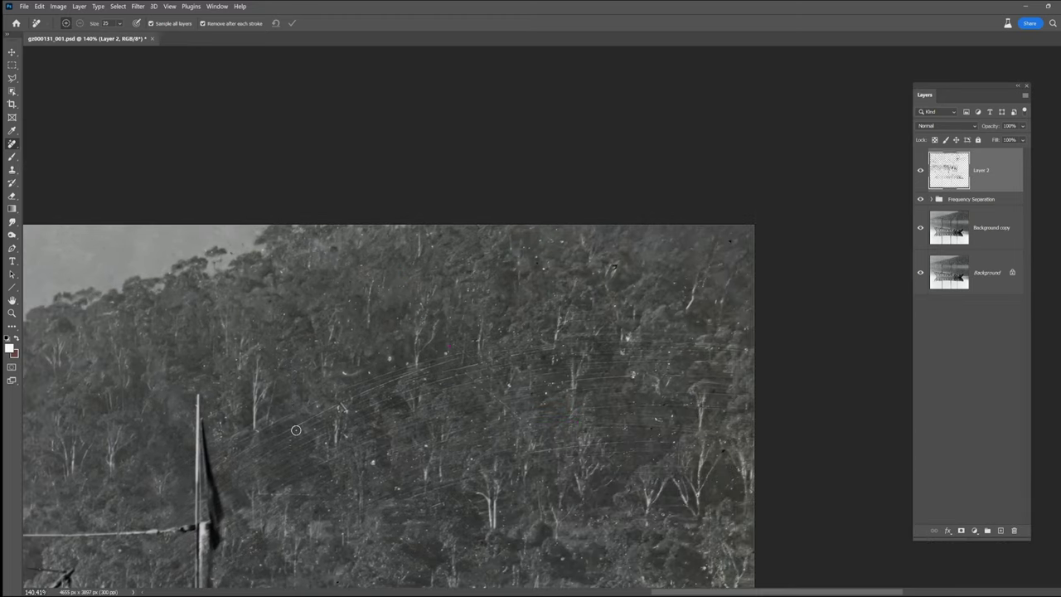
- Remove the white specks and long arcing scratches from the forest to the right of the third mast
key(bracketright)
drag(620, 440, 677, 440)
click(678, 356)
drag(535, 245, 543, 267)
- With a much smaller brush, remove the thin scratch lines from the forest near the photo's right edge
key(bracketleft)
key(bracketleft)
key(bracketleft)
key(bracketleft)
key(bracketleft)
key(bracketleft)
key(bracketleft)
key(bracketleft)
drag(532, 452, 557, 449)
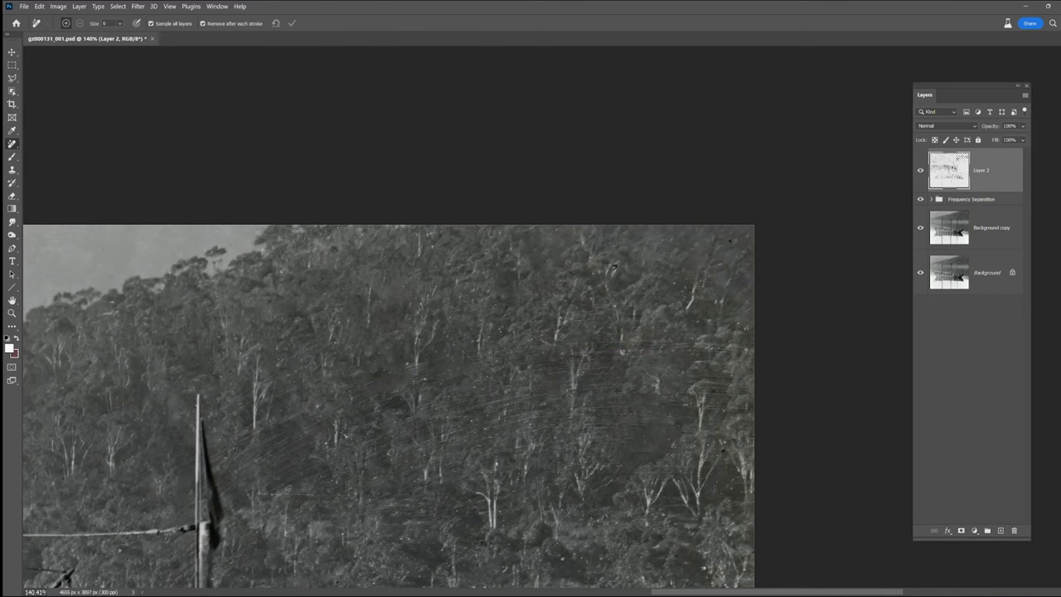
drag(623, 352, 616, 287)
- Enlarge the healing brush slightly and remove the scattered light and dark specks from the upper forest
key(bracketright)
key(bracketright)
click(604, 286)
click(503, 362)
click(406, 375)
click(292, 414)
click(710, 320)
drag(706, 459, 694, 576)
- Enlarge the healing brush again and clean the leftover specks among the white-trunked trees on the lower wooded slope
key(bracketright)
key(bracketright)
click(473, 479)
drag(426, 541, 556, 372)
click(515, 472)
drag(611, 444, 620, 445)
click(684, 419)
click(842, 485)
scroll(643, 437, up, 3)
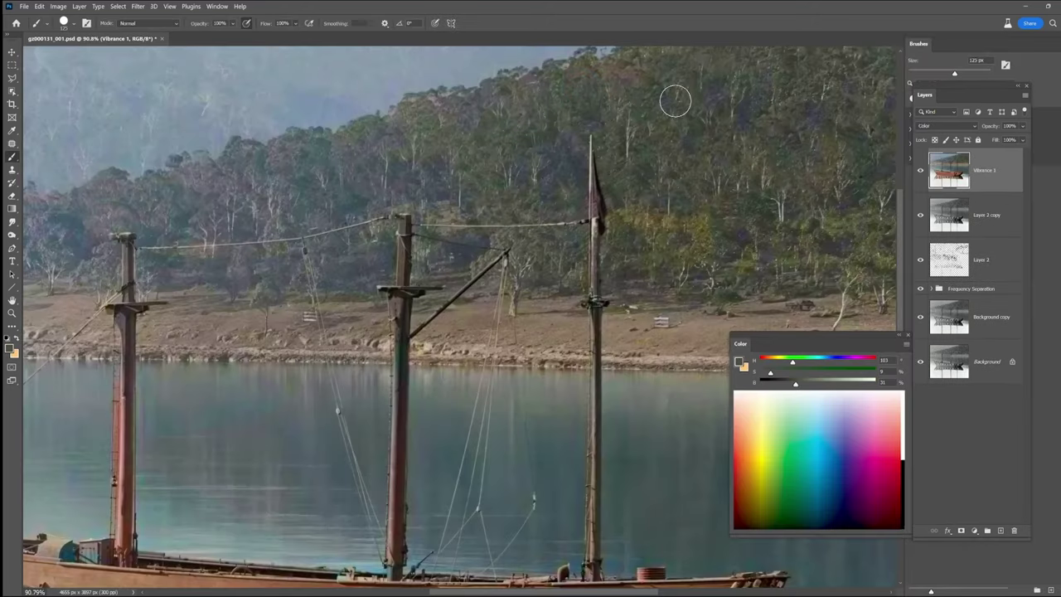
- On the Vibrance 1 layer, brush sampled colours over the grassy shore and lake water to even their tints
alt+click(409, 395)
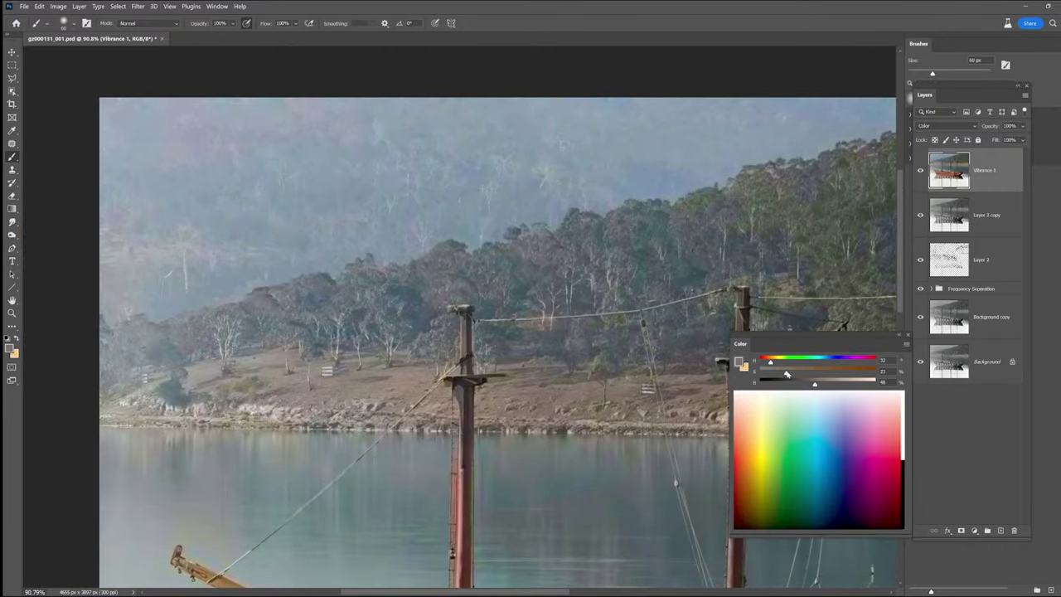
alt+click(630, 408)
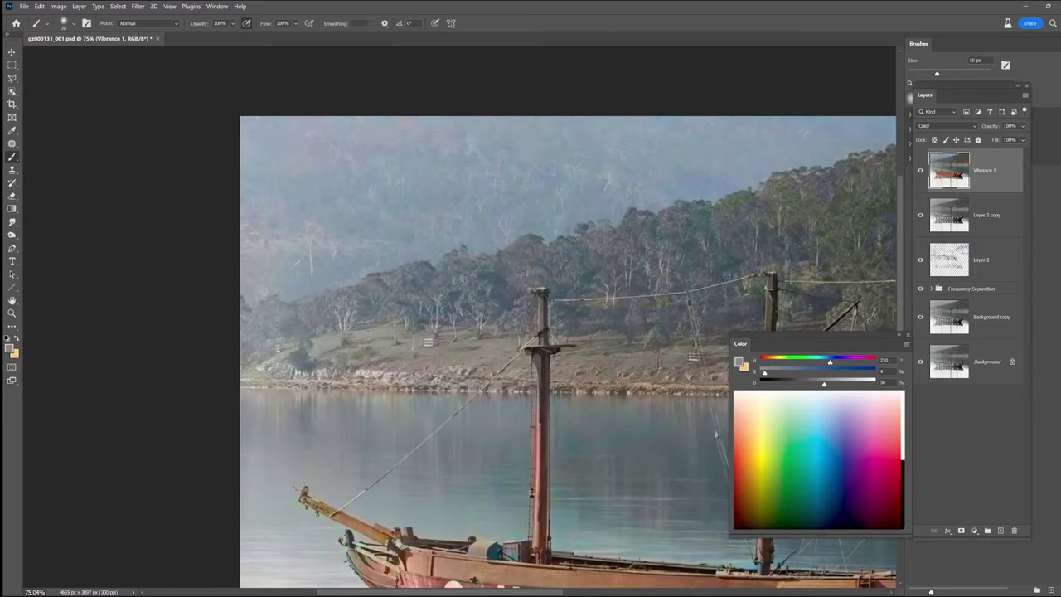
alt+click(580, 431)
alt+click(406, 431)
key(bracketright)
key(bracketright)
key(bracketright)
key(bracketright)
key(bracketright)
alt+click(625, 480)
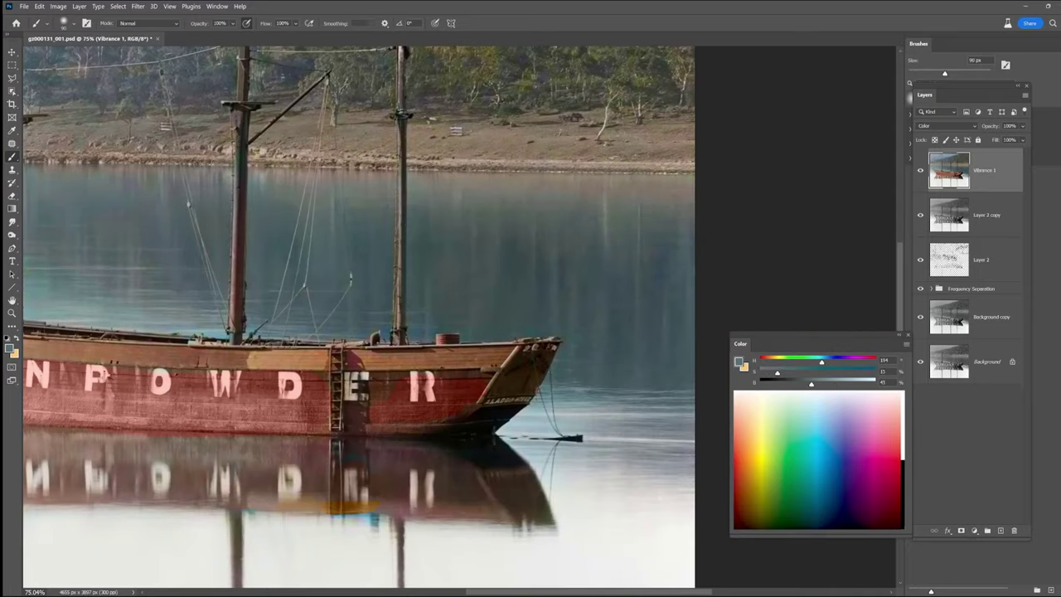
- With a 40 px brush, recolour the hull's red planking and brown upper strake using colours sampled from the ship
key(bracketleft)
key(bracketleft)
key(bracketleft)
key(bracketleft)
key(bracketleft)
alt+click(373, 389)
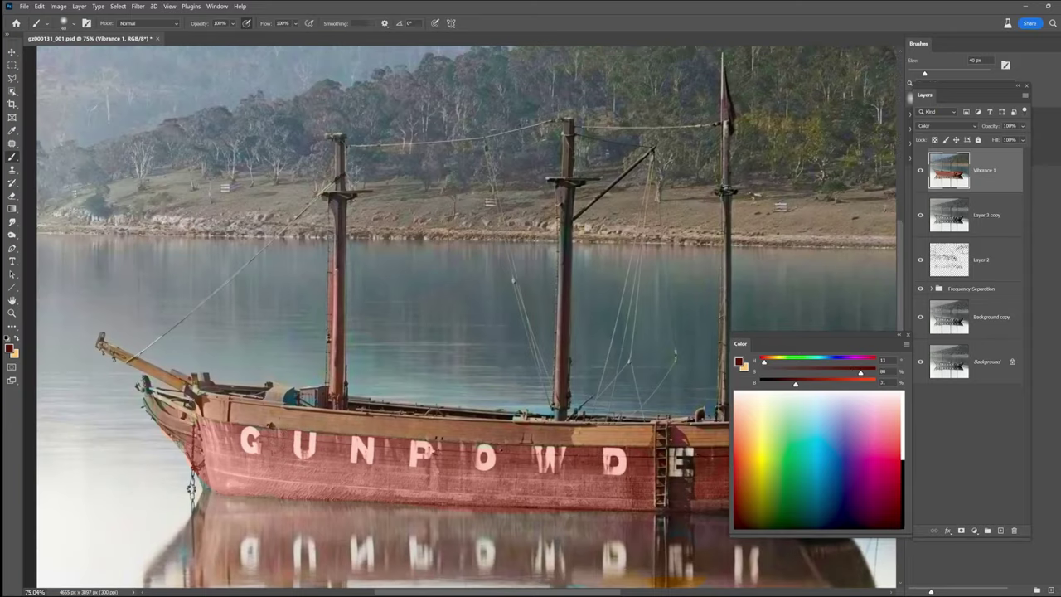
alt+click(304, 449)
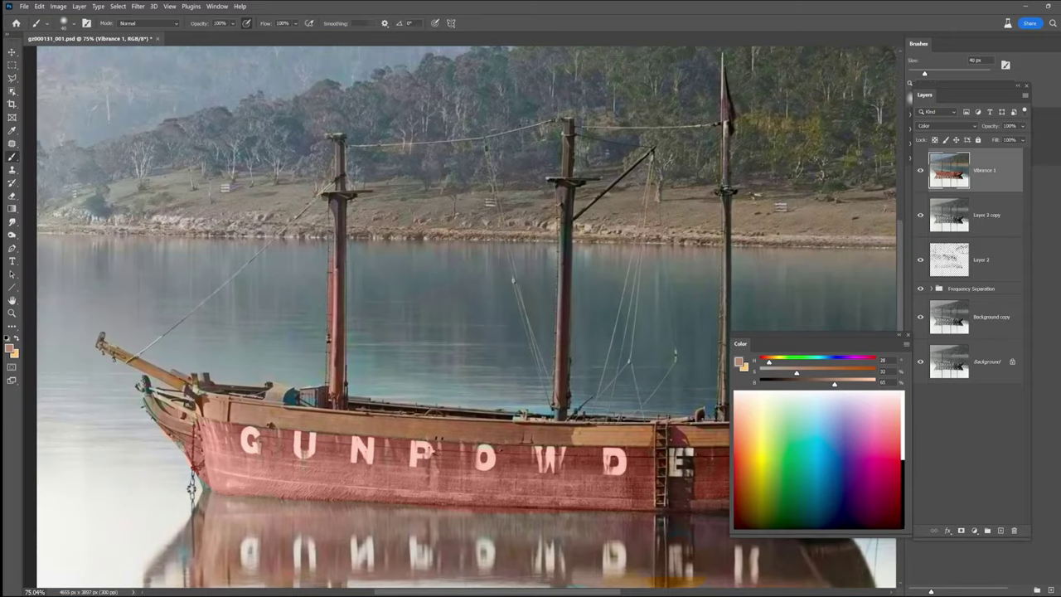
alt+click(558, 472)
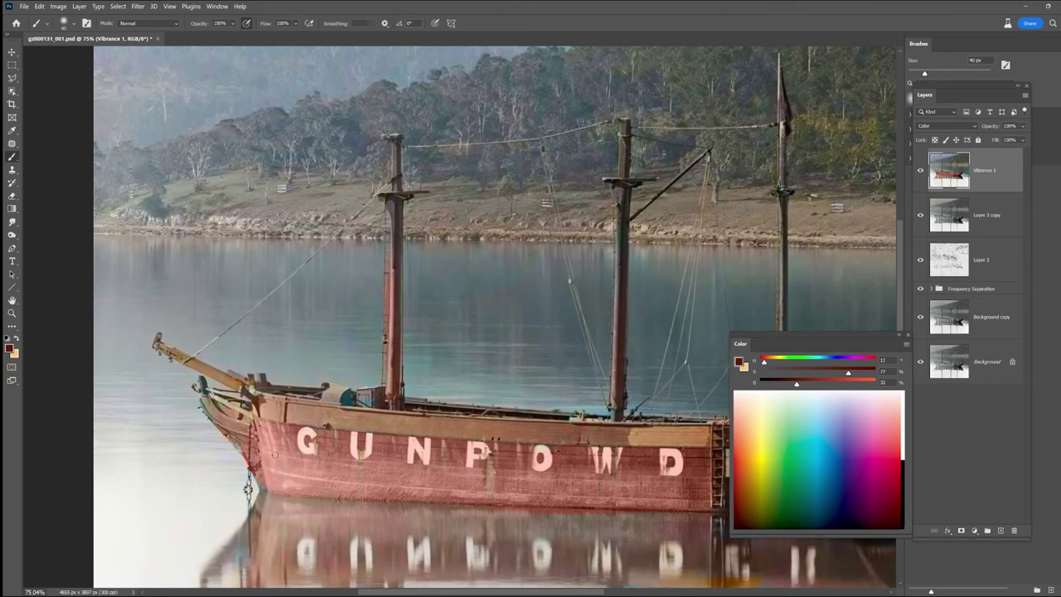
- Recolour the mismatched patches on the ship's bow planks and stern with sampled brown and red hull tones
alt+click(674, 418)
click(782, 372)
alt+click(212, 429)
alt+click(253, 437)
alt+click(242, 462)
- Paint the hull's reflection in the water with a sampled muted red using a 150 px brush
scroll(262, 491, up, 3)
drag(358, 500, 354, 380)
alt+click(475, 437)
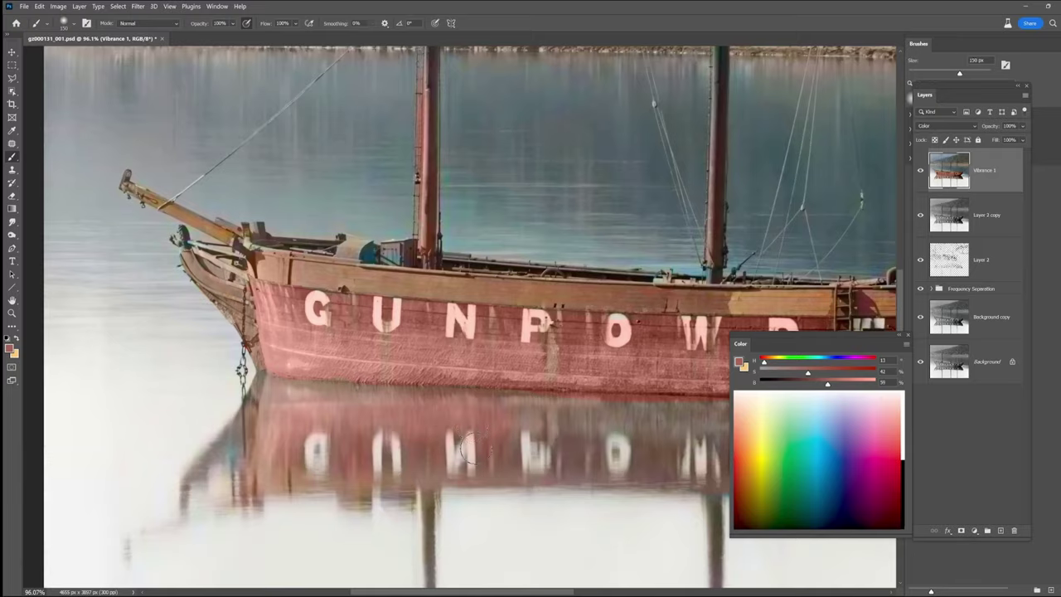
drag(643, 445, 429, 471)
drag(670, 443, 490, 445)
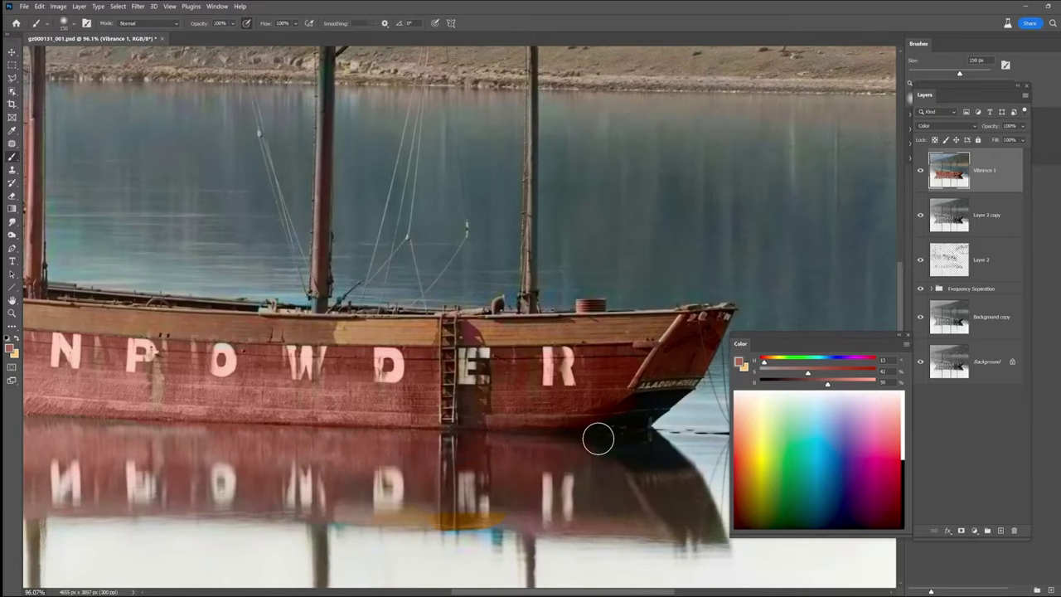
- With a 70 px brush, cover the orange and blue stains along the reflection's lower edge with sampled red and grey
alt+click(495, 509)
key([)
key([)
key([)
key([)
key([)
drag(498, 519, 342, 518)
alt+click(336, 527)
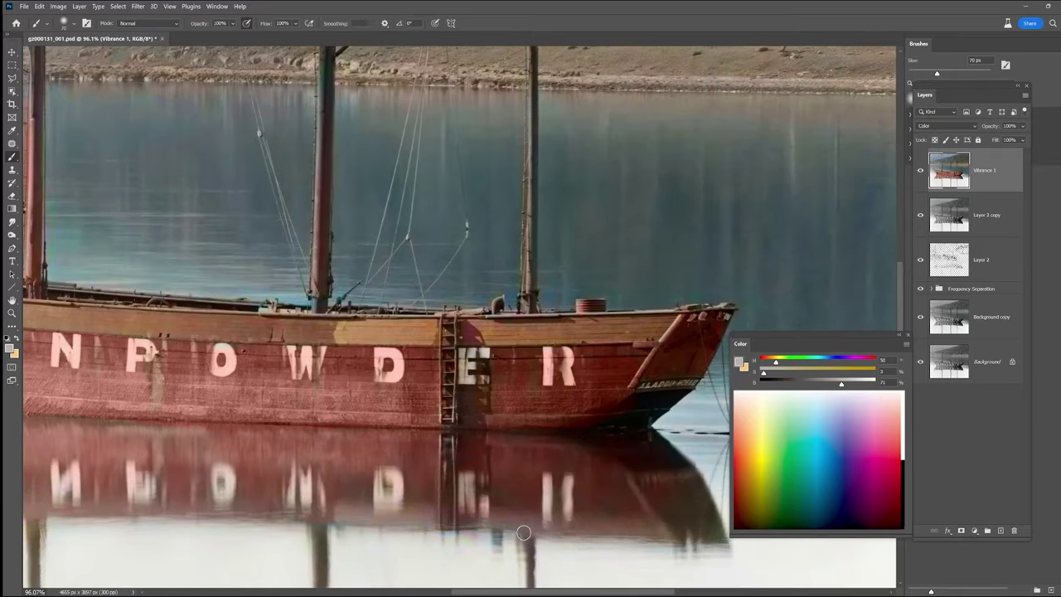
scroll(523, 532, left, 4)
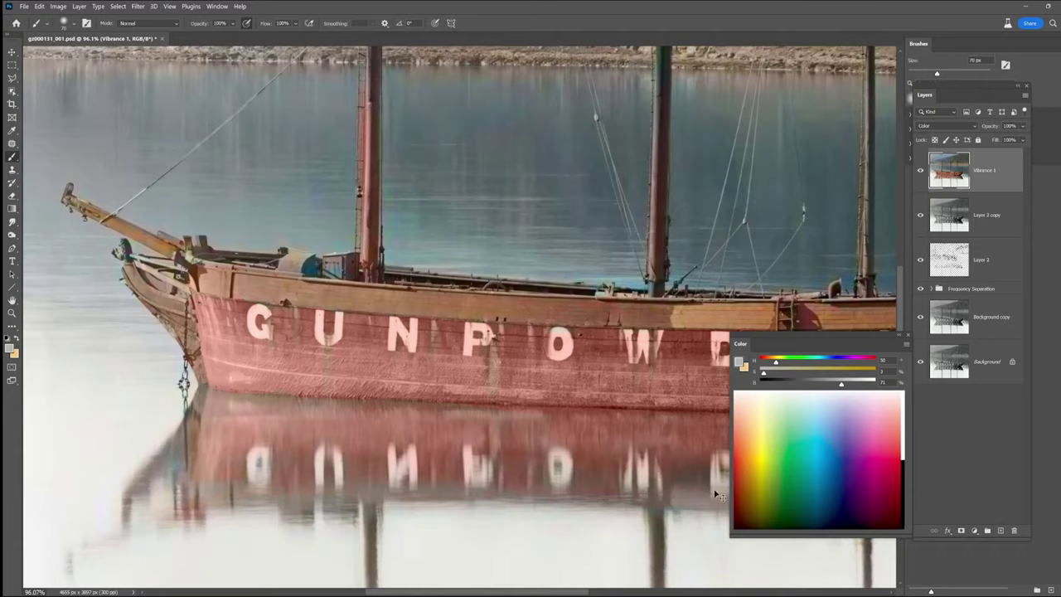
- Touch up the colours of the stern's reflection and the hull's upper strake with sampled tones
key(ctrl+0)
alt+click(562, 424)
alt+click(482, 361)
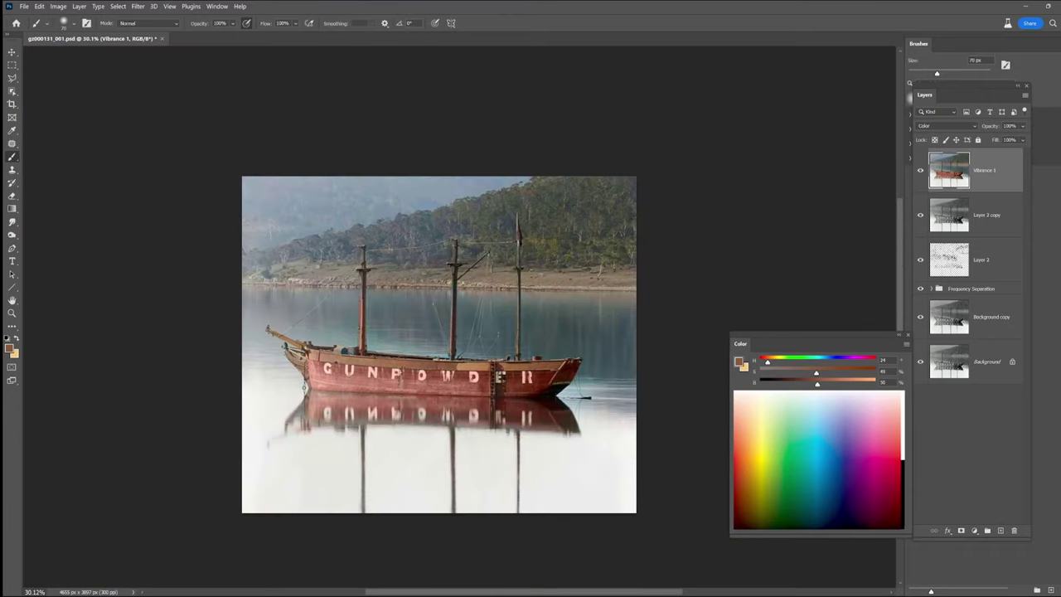
- Even out the colours of the wooded hills and the right-hand shore with sampled tones and a 250 px brush
alt+click(400, 230)
alt+click(389, 234)
alt+click(600, 262)
alt+click(633, 290)
alt+click(634, 283)
alt+click(633, 285)
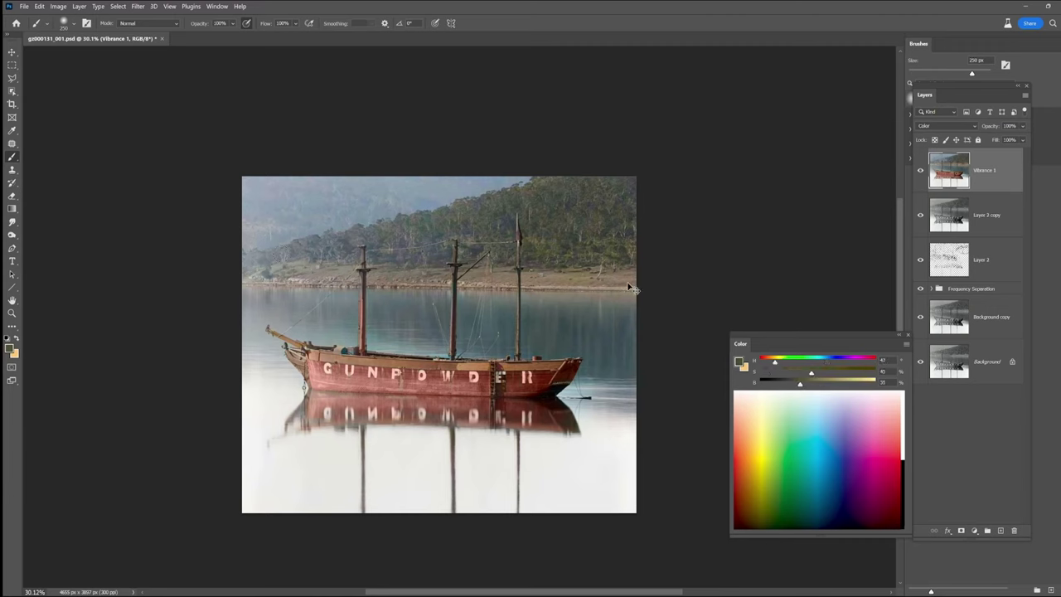
- Save the document under the new file name gz000131_002.psd
key(ctrl+shift+s)
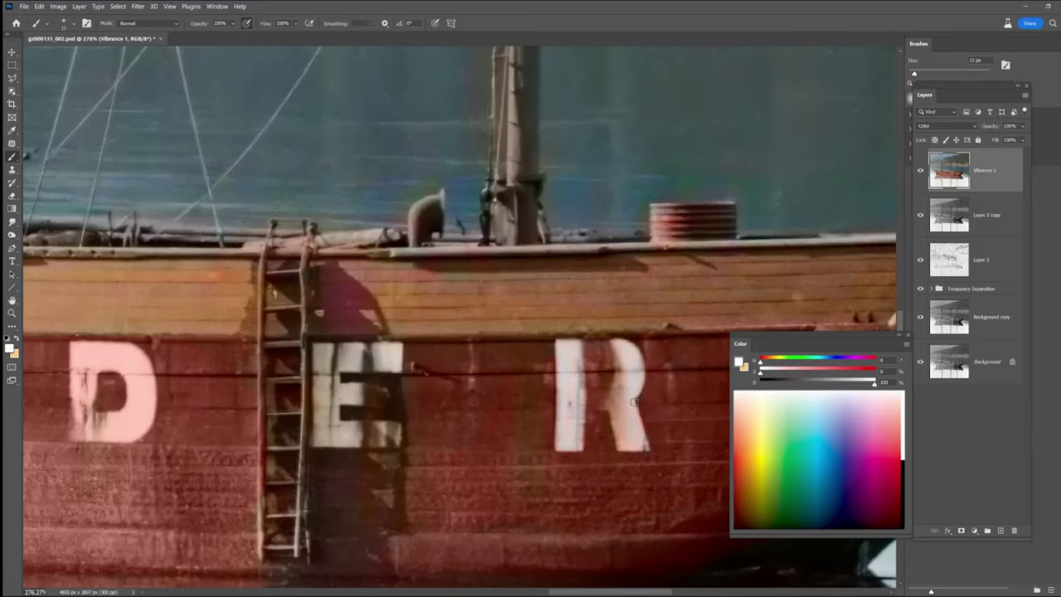
- Touch up the colours of the hull letters E and R and the planks around them with sampled tones
alt+click(393, 358)
alt+click(393, 356)
drag(666, 488, 367, 485)
drag(130, 462, 378, 438)
drag(92, 393, 406, 467)
alt+click(341, 452)
alt+click(192, 393)
- Even out the colours of the middle hull letters and the red planks between them with sampled tones
drag(193, 389, 390, 407)
alt+click(310, 475)
alt+click(313, 400)
drag(111, 421, 433, 452)
alt+click(253, 446)
alt+click(286, 461)
alt+click(202, 448)
drag(202, 440, 489, 432)
- Clean up the colour edge between the wooden strake and the red hull near the bow letters with sampled tones
alt+click(321, 407)
alt+click(260, 296)
alt+click(258, 314)
alt+click(305, 470)
alt+click(101, 452)
mouse_move(47, 390)
mouse_down()
mouse_move(199, 412)
mouse_move(379, 352)
mouse_move(539, 364)
mouse_up()
alt+click(455, 367)
alt+click(464, 362)
alt+click(465, 365)
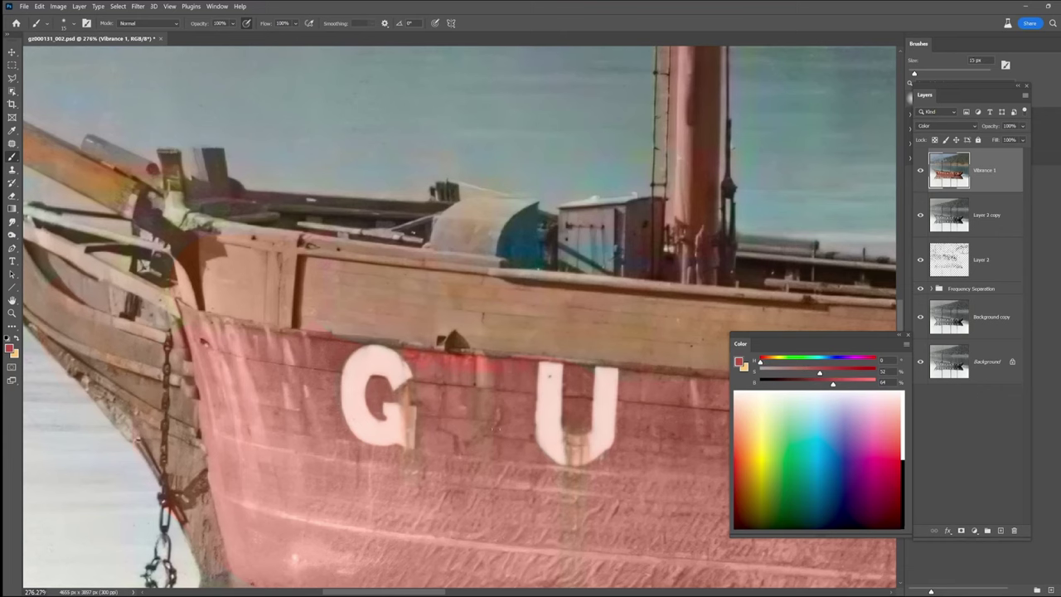
- Deepen the hull's red with a larger brush at 83% opacity, using a darker red sampled from the hull
key([)
key([)
key([)
scroll(165, 572, down, 8)
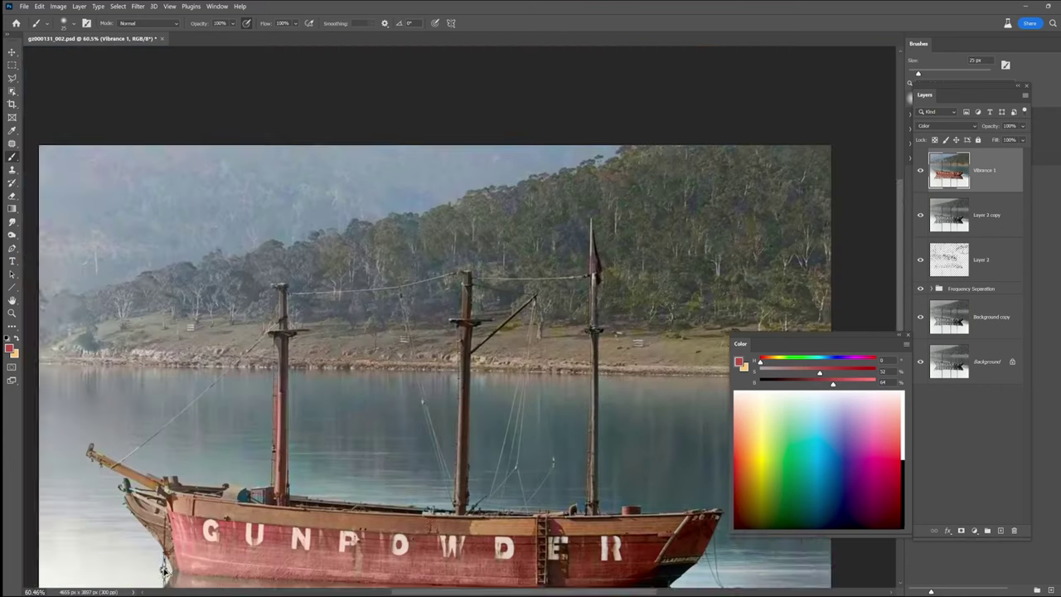
drag(492, 546, 446, 467)
alt+click(446, 467)
key([)
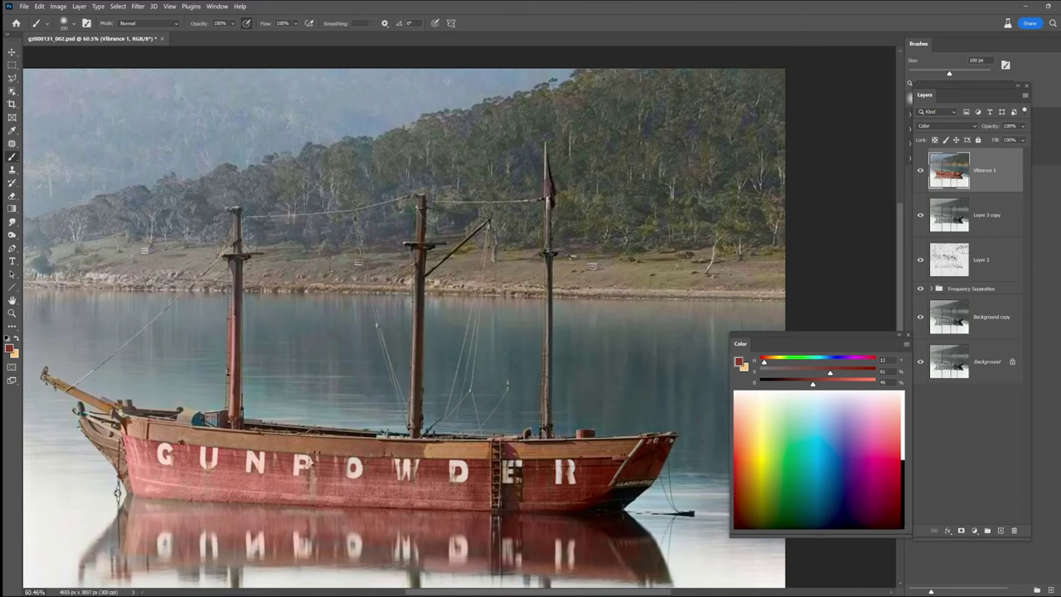
drag(199, 23, 186, 23)
key(])
key(])
scroll(475, 501, down, 1)
drag(531, 486, 536, 368)
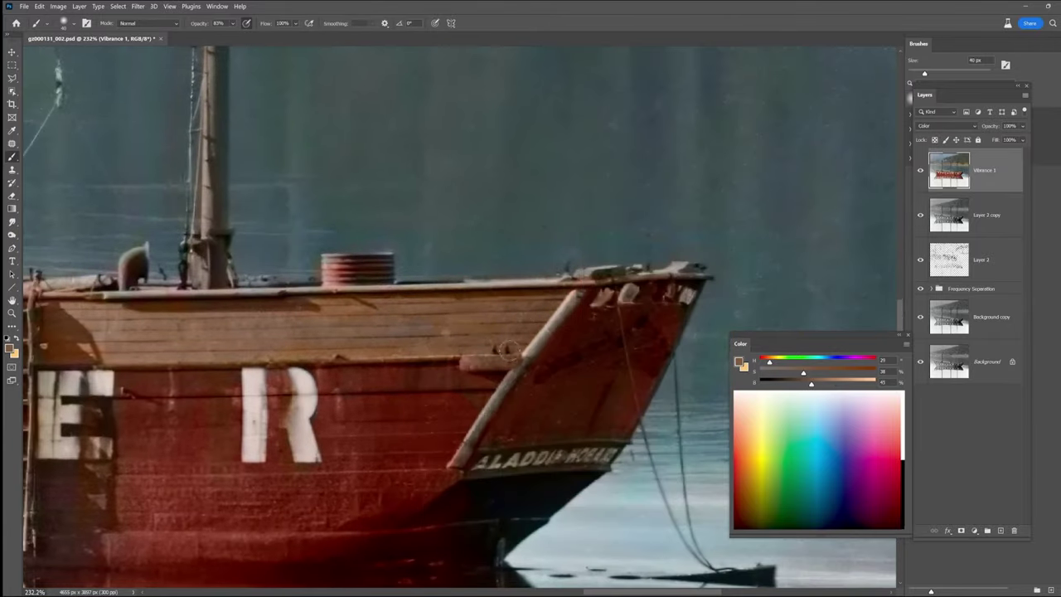
- Paint the stern's diagonal timber and top fittings light grey with a 20 px low-saturation brush
drag(804, 373, 763, 373)
drag(811, 384, 839, 384)
key(bracketleft)
key(bracketleft)
drag(458, 461, 568, 296)
alt+click(599, 276)
alt+click(607, 274)
alt+click(686, 269)
drag(686, 269, 607, 273)
- Even out the red of the barrel on the aft deck and the hull below it with sampled tones
alt+click(370, 263)
mouse_move(371, 262)
mouse_down()
mouse_move(374, 279)
mouse_move(387, 275)
mouse_up()
alt+click(387, 276)
alt+click(351, 382)
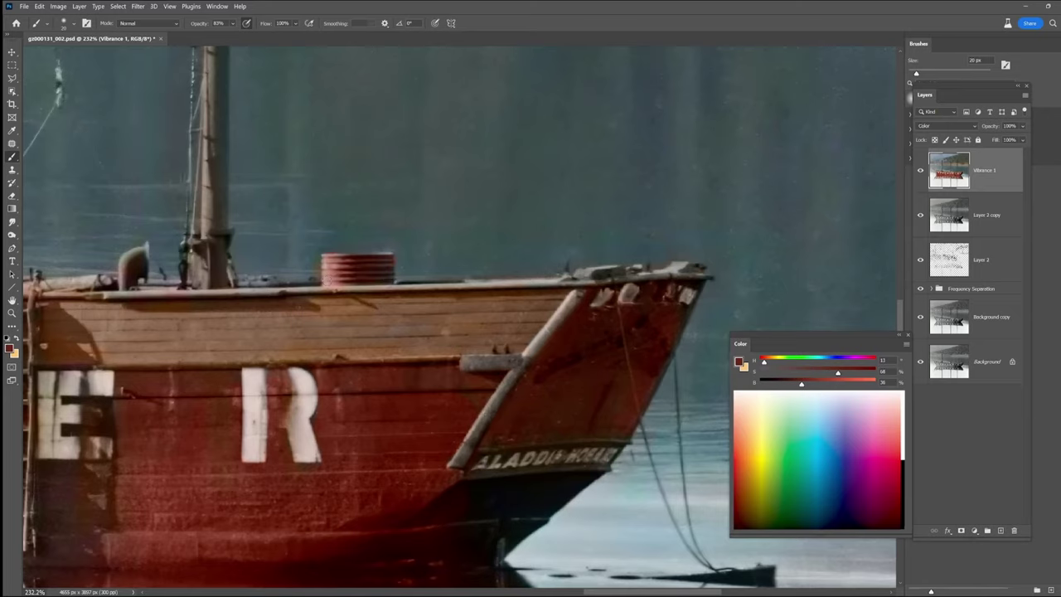
alt+click(354, 398)
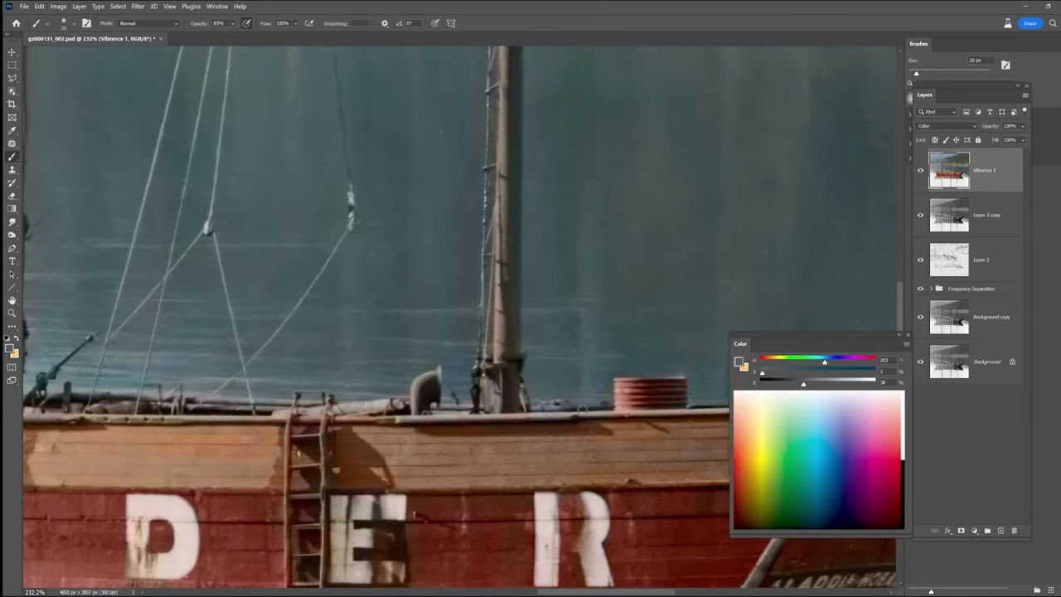
- Paint the ship's top rail neutral grey along the deck from stern to bow with a 9 px brush
key(bracketleft)
key(bracketleft)
mouse_move(477, 483)
mouse_down()
mouse_move(236, 503)
mouse_move(368, 491)
mouse_move(604, 522)
mouse_up()
drag(411, 535, 431, 277)
scroll(425, 500, down, 5)
drag(501, 374, 574, 590)
drag(332, 421, 681, 440)
scroll(323, 440, left, 6)
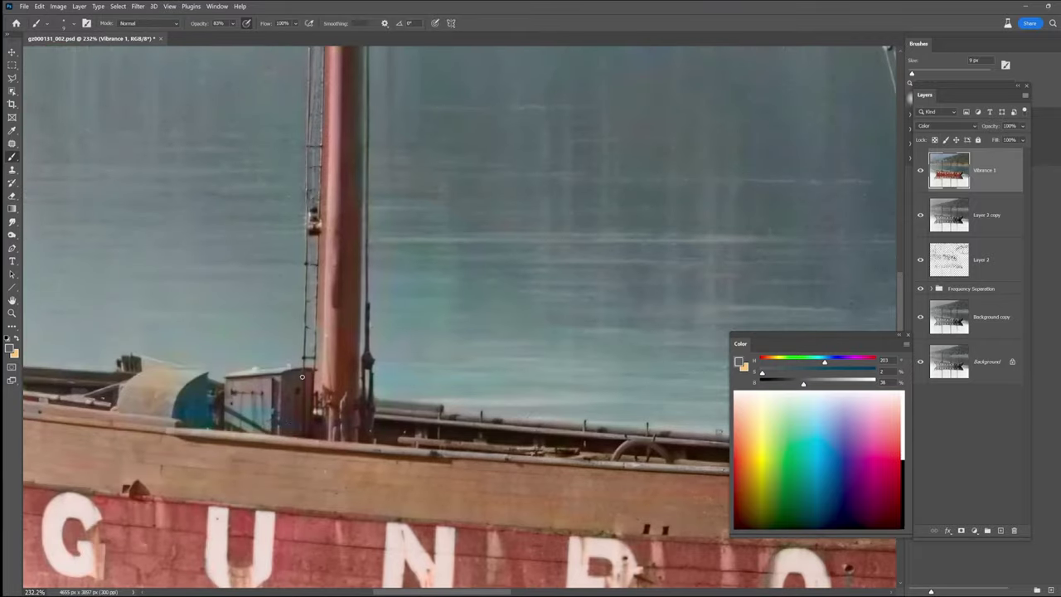
scroll(306, 442, left, 3)
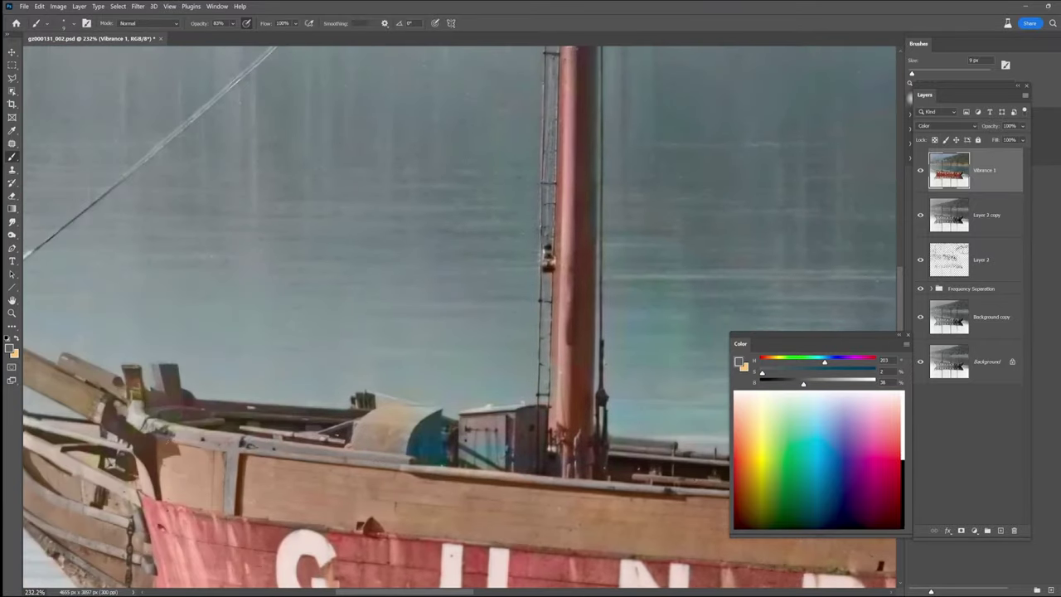
- Touch up the colours of the bow fittings and the forward rail with sampled tones
alt+click(132, 390)
drag(132, 391, 131, 393)
alt+click(248, 446)
alt+click(340, 458)
alt+click(452, 440)
alt+click(429, 445)
alt+click(511, 442)
- Recolour the water and rigging area around the foremast with sampled blue-grey, enlarging the brush to 70 px
drag(586, 500, 405, 554)
alt+click(374, 278)
drag(383, 269, 380, 479)
alt+click(375, 339)
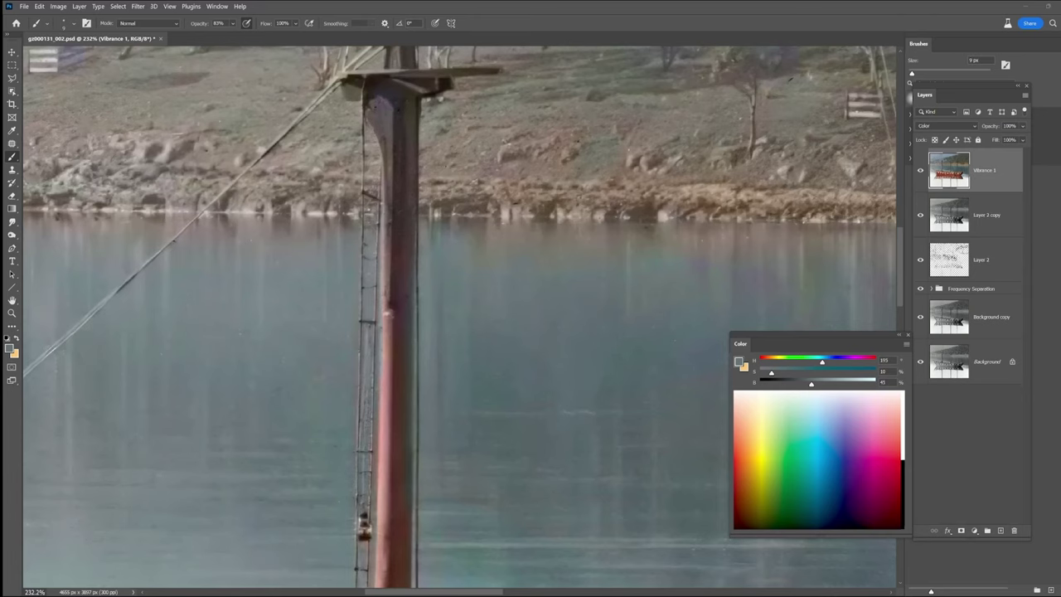
key(bracketright)
key(bracketright)
key(bracketright)
key(bracketright)
key(bracketright)
drag(405, 506, 407, 313)
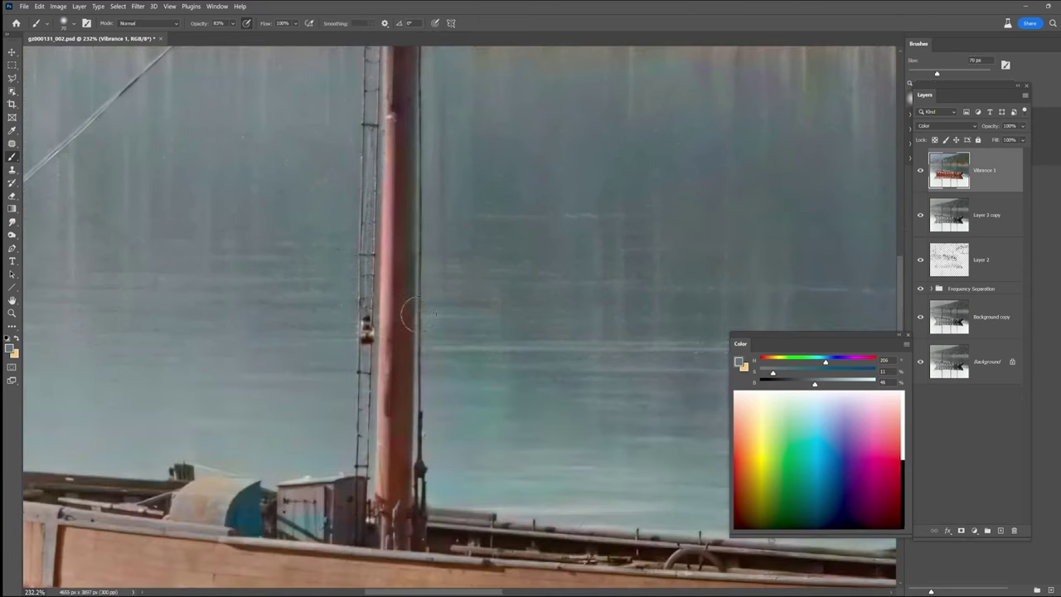
drag(614, 290, 259, 367)
- With a 6 px brush, tint the deck timbers and curved fitting aft of the foremast in warm cream and orange-brown tones
alt+click(580, 227)
key(bracketleft)
key(bracketleft)
key(bracketleft)
key(bracketleft)
key(bracketleft)
key(bracketleft)
key(bracketleft)
key(bracketleft)
drag(780, 361, 771, 361)
drag(708, 561, 653, 346)
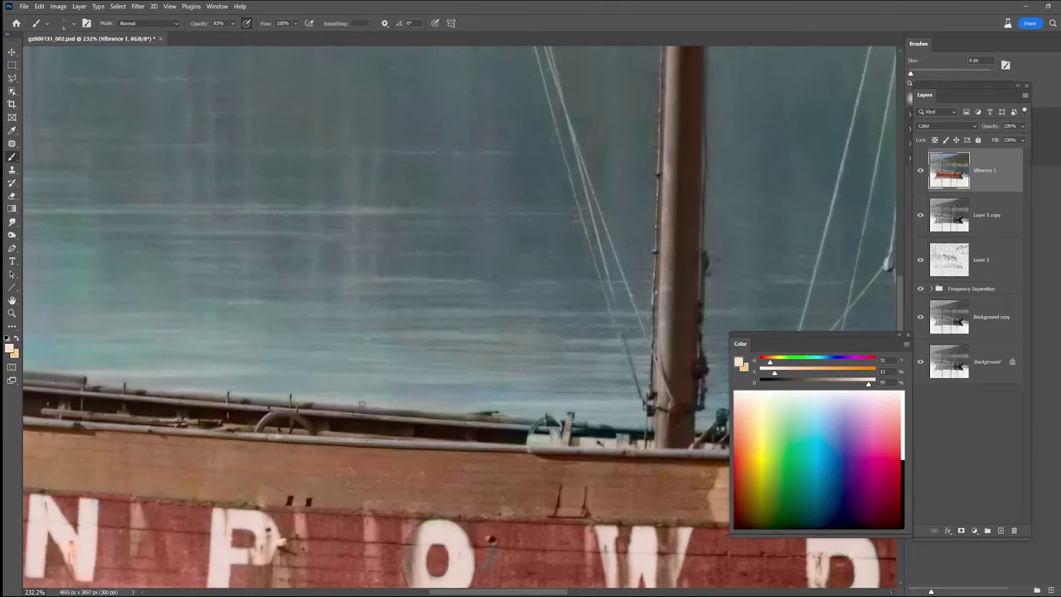
drag(339, 419, 603, 496)
drag(763, 373, 817, 373)
drag(310, 488, 382, 495)
drag(770, 361, 766, 362)
mouse_move(525, 507)
mouse_down()
mouse_move(545, 494)
mouse_move(580, 508)
mouse_up()
drag(765, 361, 771, 361)
drag(869, 384, 796, 383)
- Replace the foremast's reddish cast with sampled dark grey-brown tones using a 35 px brush
alt+click(527, 486)
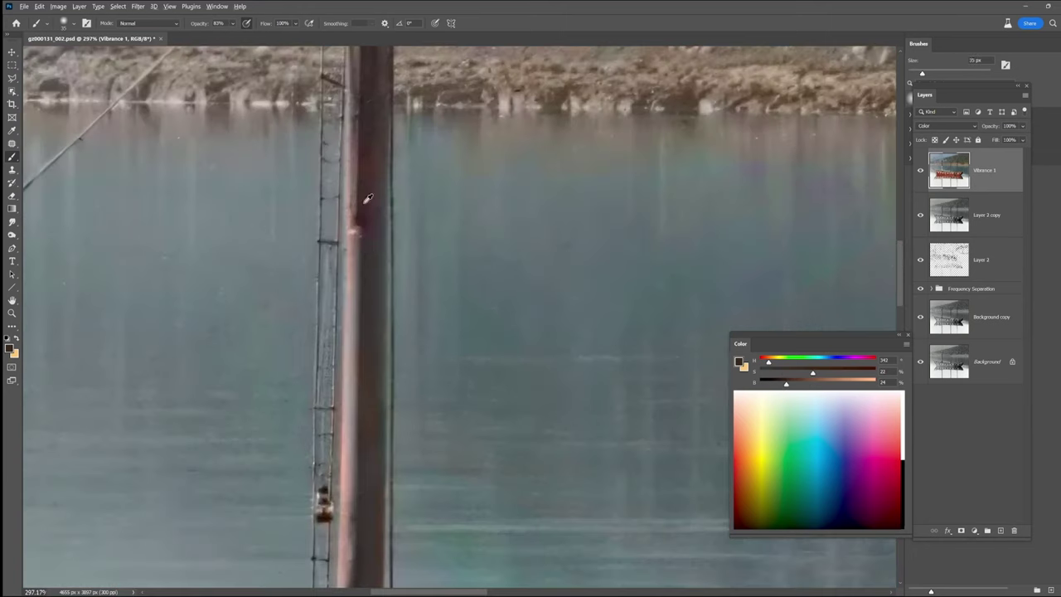
alt+click(380, 342)
drag(378, 548, 440, 308)
scroll(439, 308, down, 5)
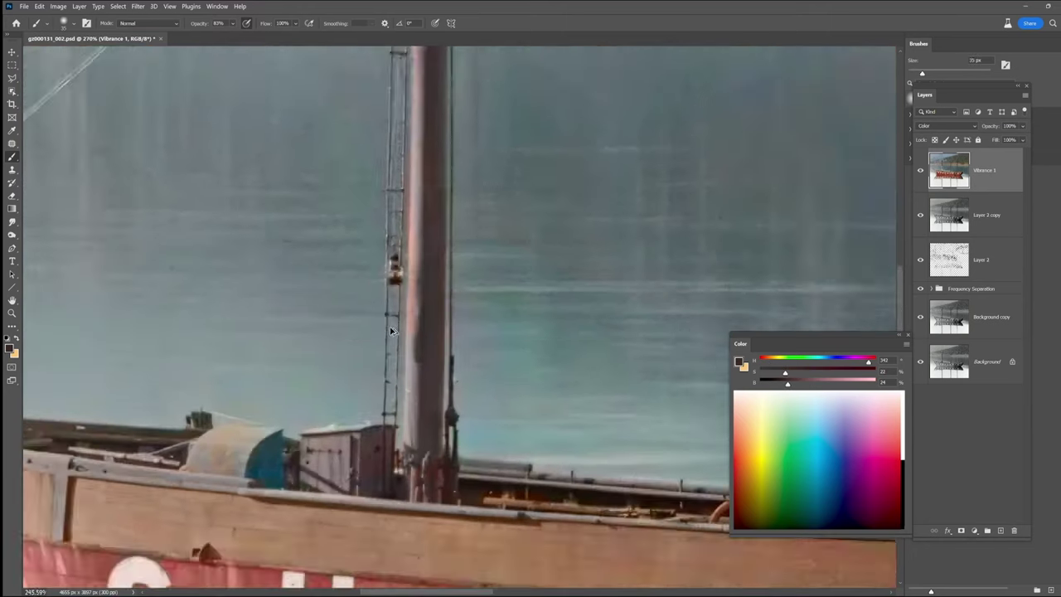
alt+click(269, 151)
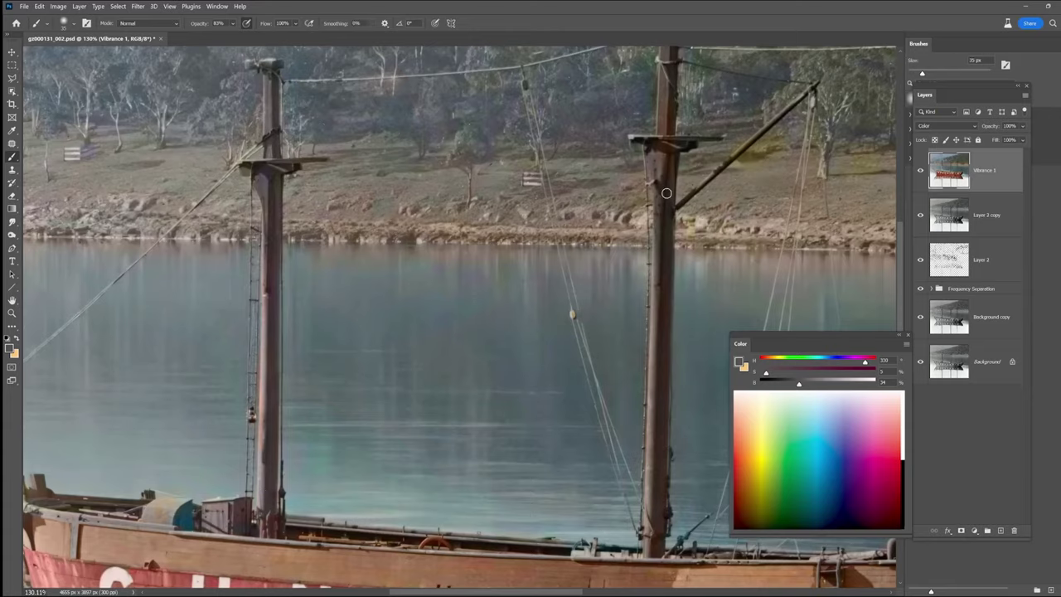
- Even out the middle and aft masts with sampled browns and a 25 px brush, raising its opacity to 100%
drag(667, 193, 259, 291)
key([)
key([)
alt+click(556, 82)
alt+click(260, 249)
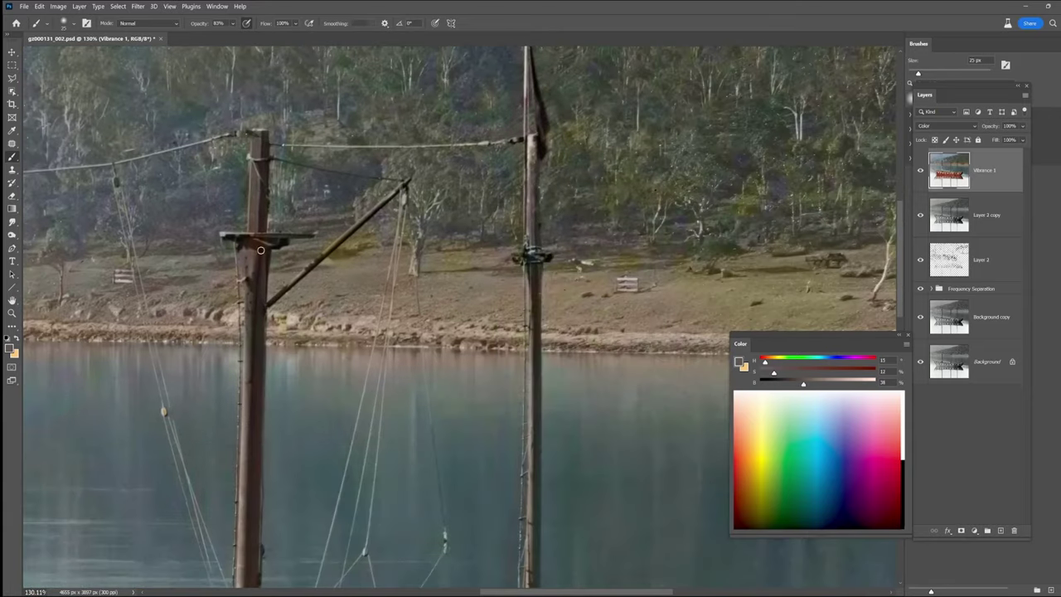
alt+click(244, 201)
alt+click(248, 204)
drag(234, 25, 258, 34)
alt+click(261, 263)
drag(535, 516, 534, 361)
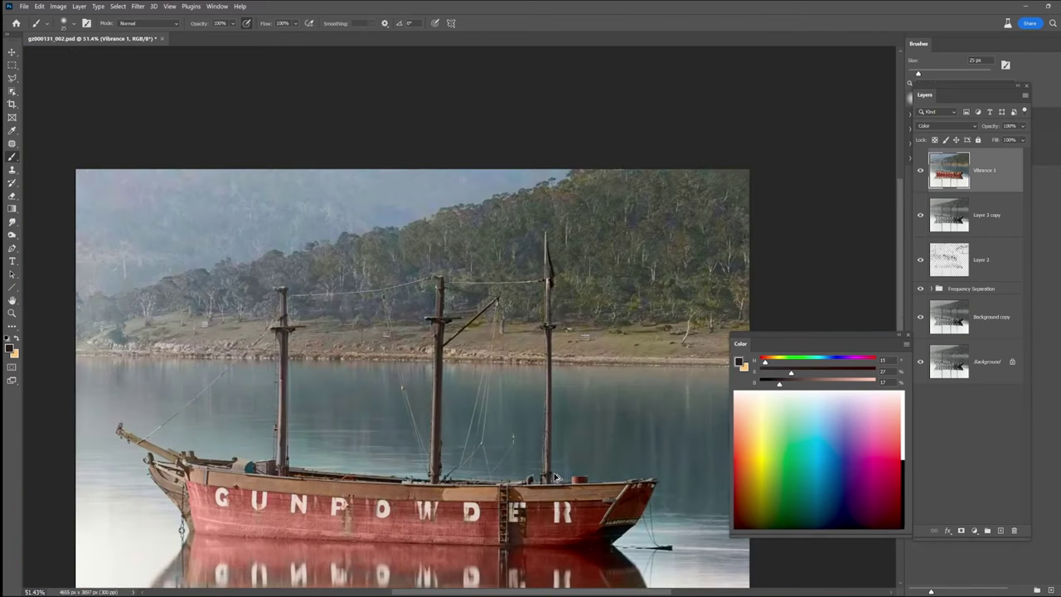
- Even out the water's colour with sampled blue-greys and a 250 px brush, and close the colour picker panel
alt+click(390, 440)
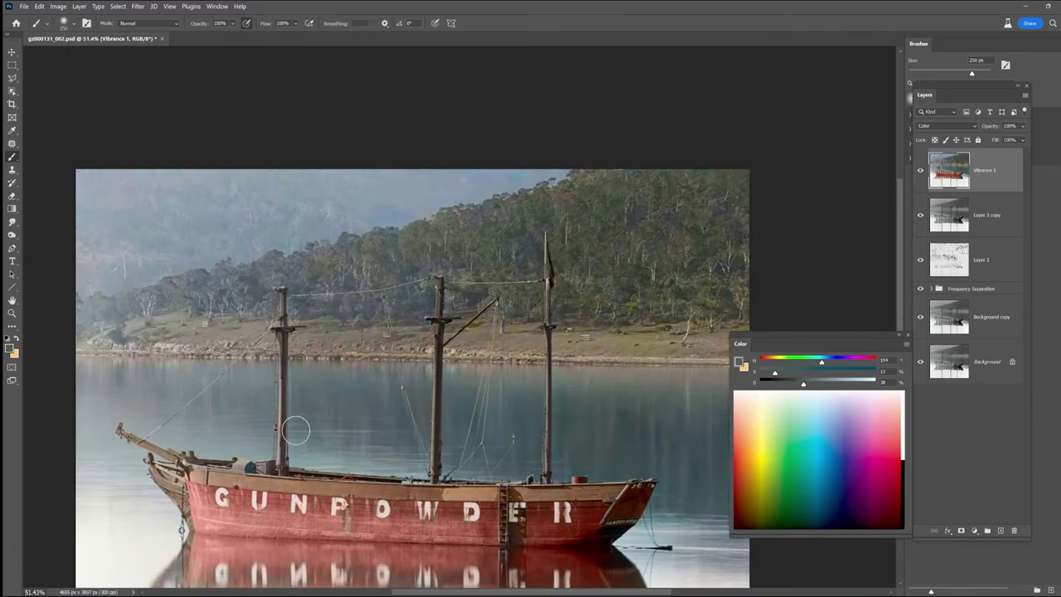
alt+click(108, 378)
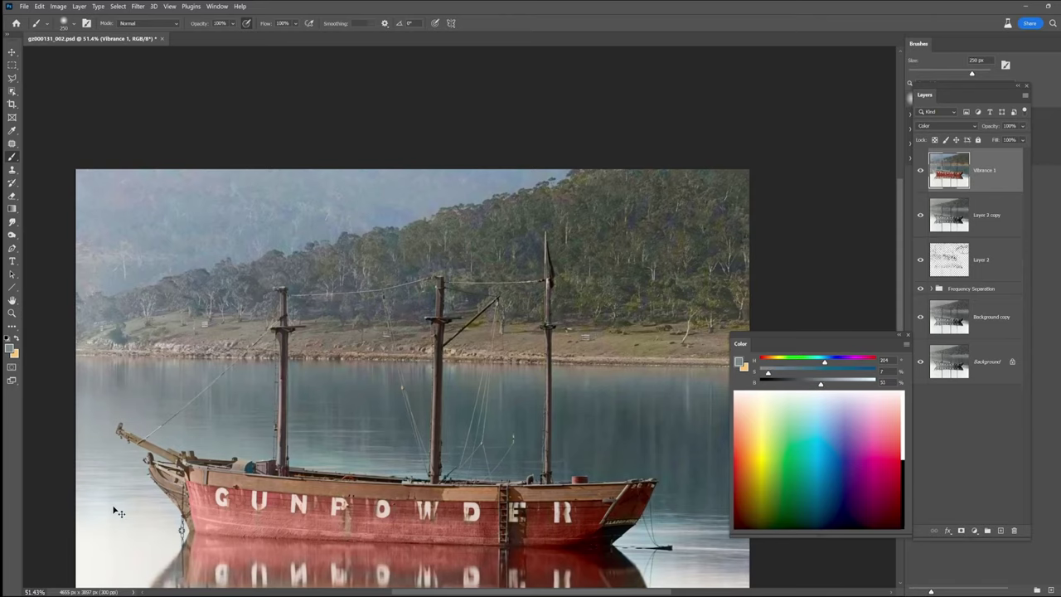
scroll(116, 511, down, 2)
click(908, 335)
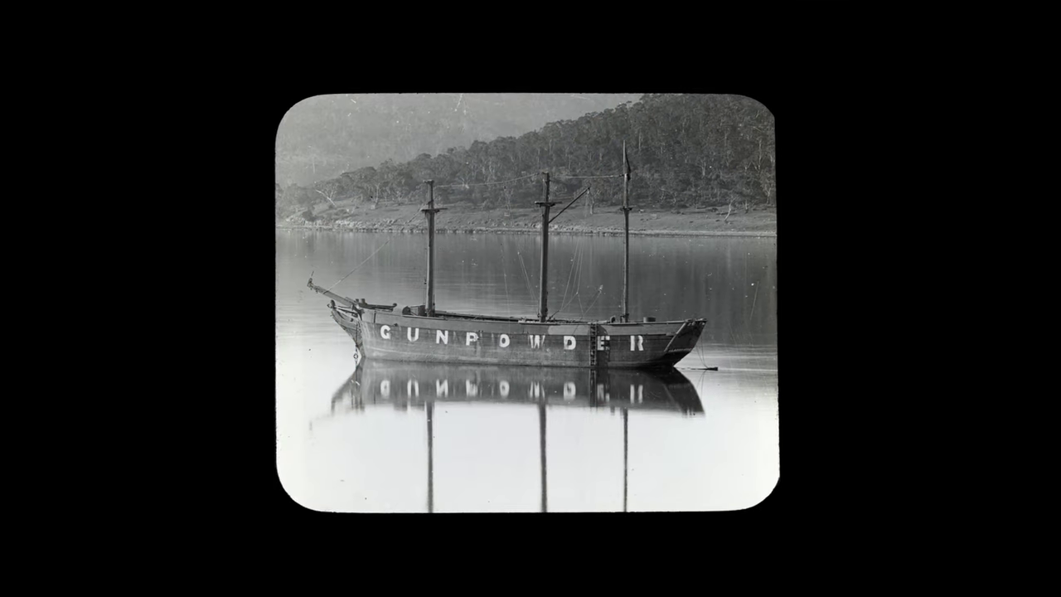